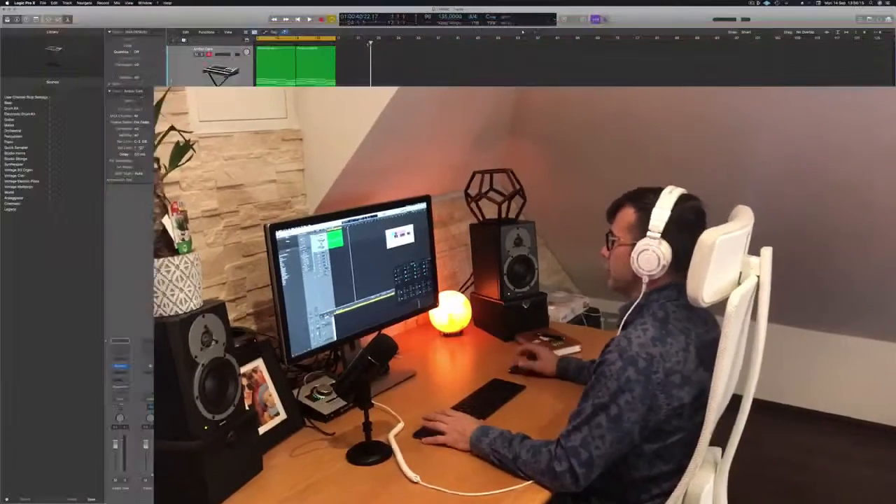
Step: Play the Amber Dark pad from the beginning and show its first region in the Piano Roll
key(Return)
key(space)
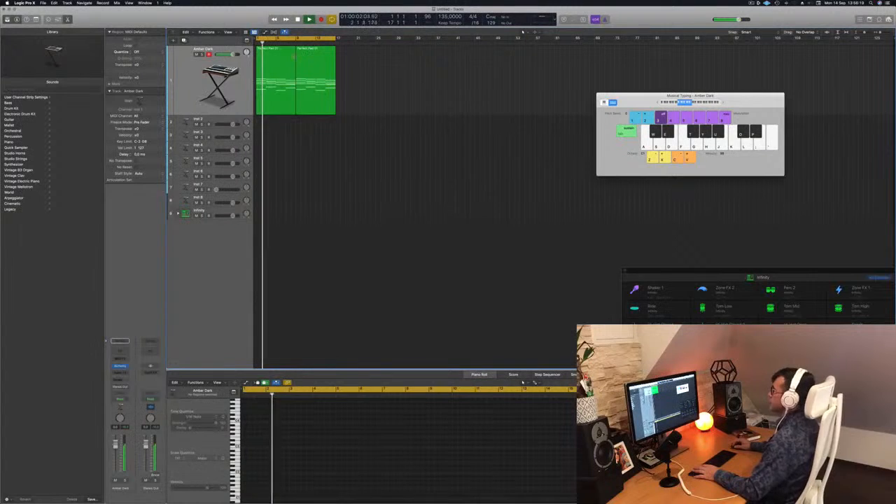
click(278, 97)
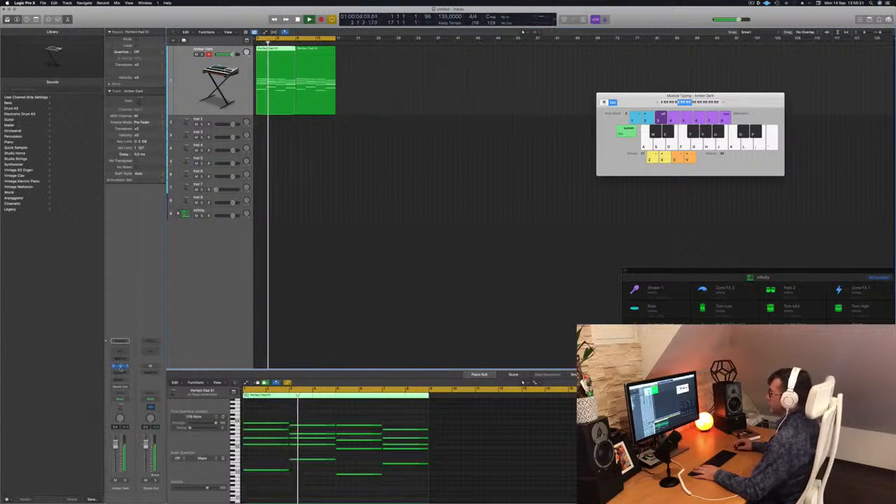
Step: Open the Amber Dark track's Alchemy instrument and move its window and the Musical Typing window clear of the regions
click(121, 367)
drag(651, 68, 415, 51)
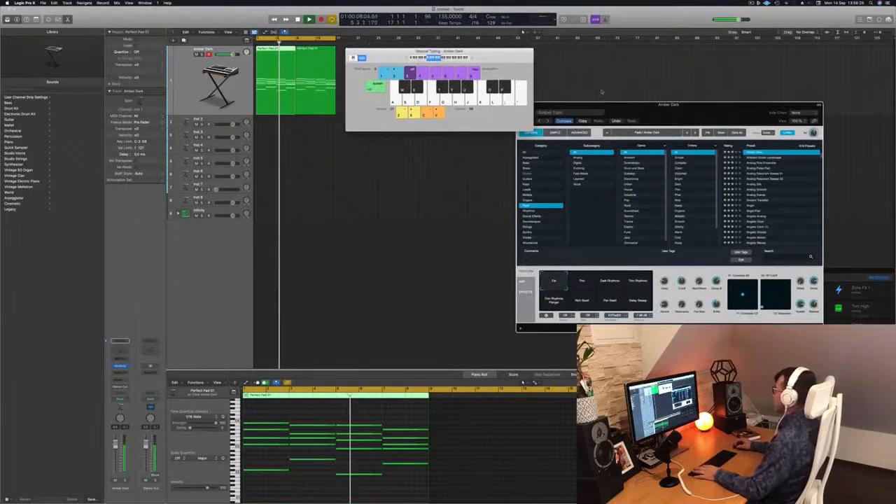
drag(613, 108, 678, 33)
drag(495, 54, 522, 164)
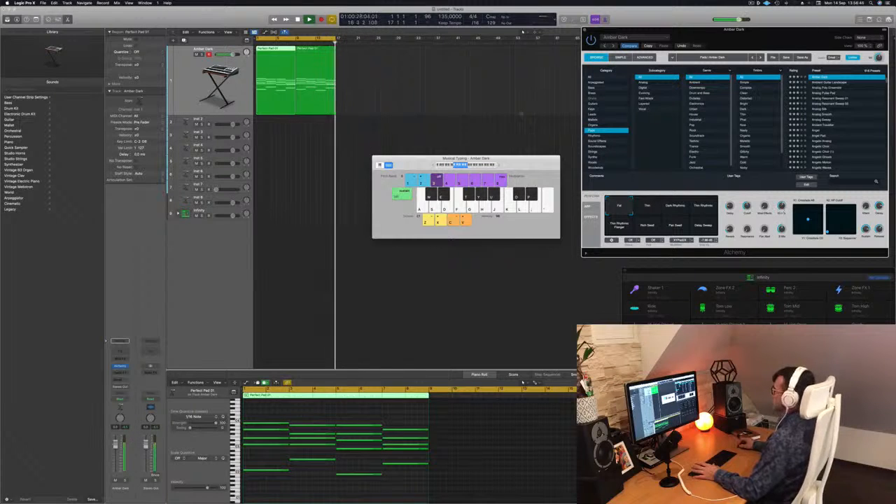
click(460, 101)
key(space)
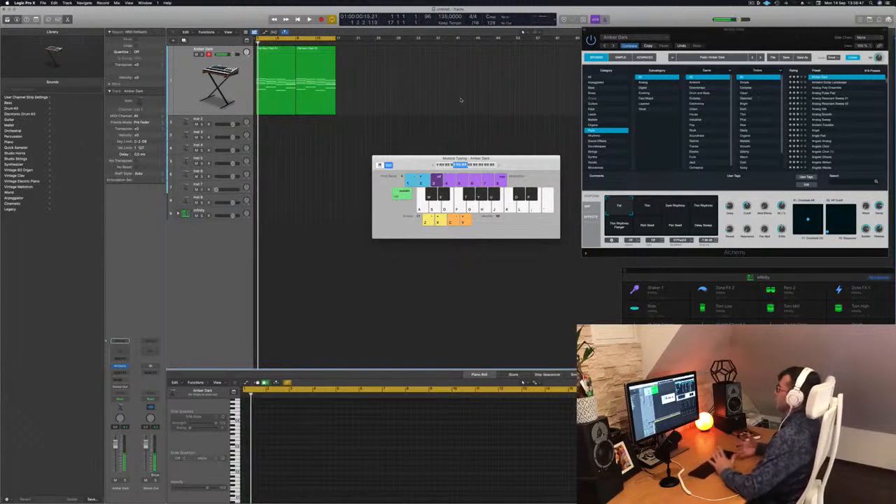
drag(421, 163, 543, 180)
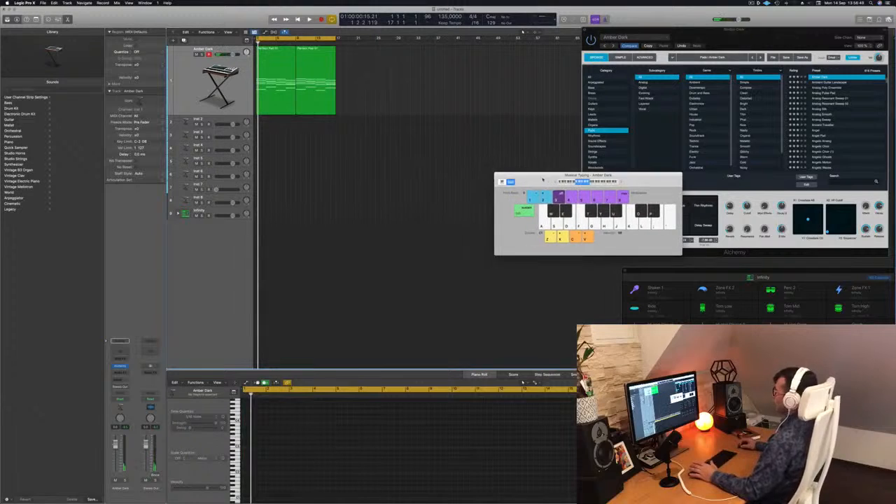
Step: Expand the Infinity drum kit's track stack and select its Kick 1 track
click(183, 95)
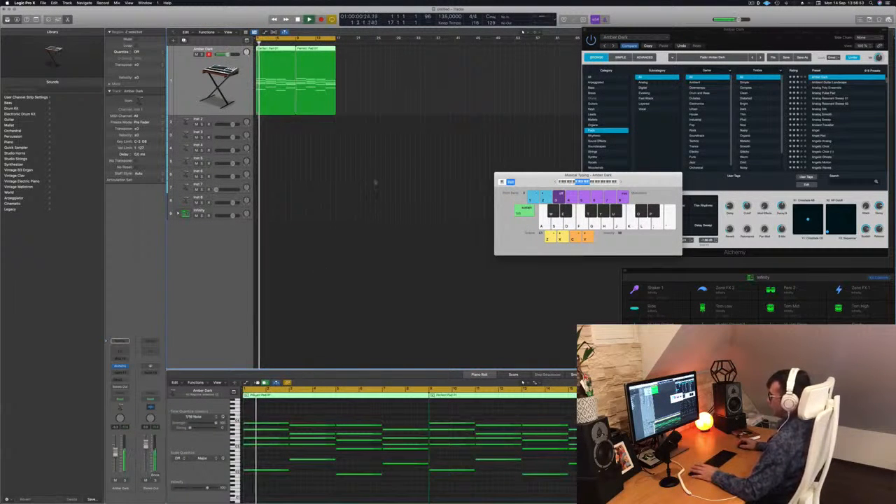
click(185, 214)
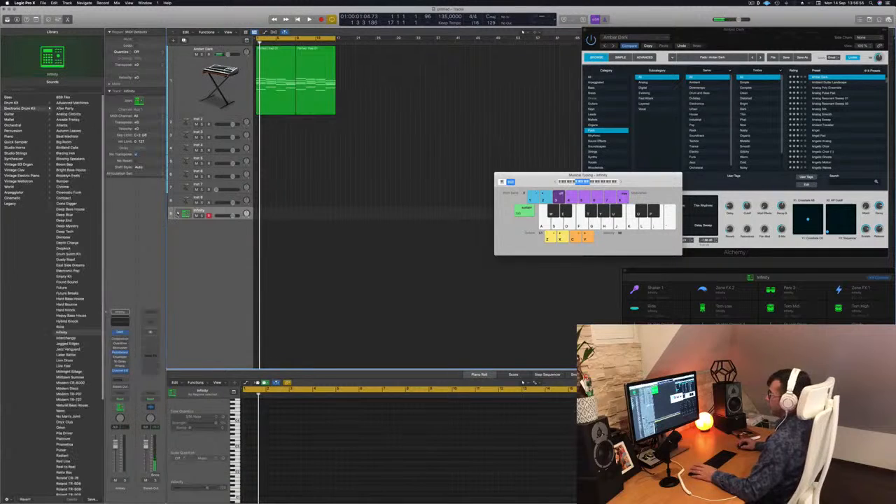
click(178, 212)
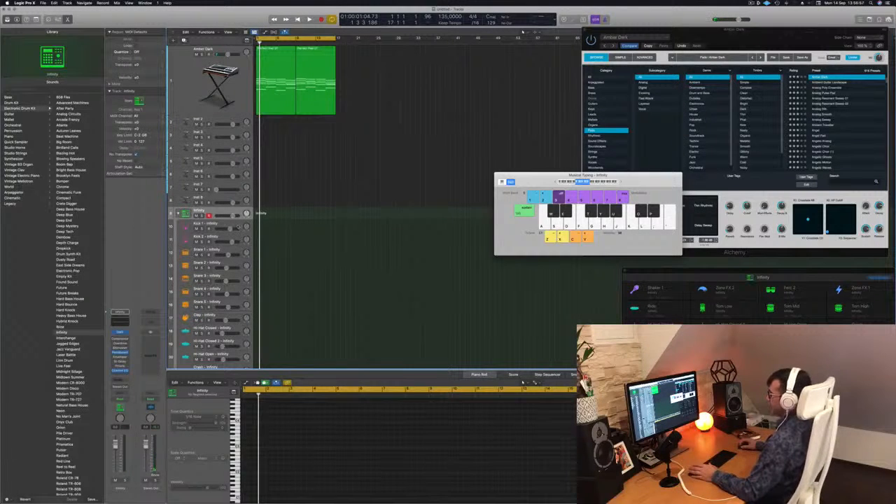
click(186, 226)
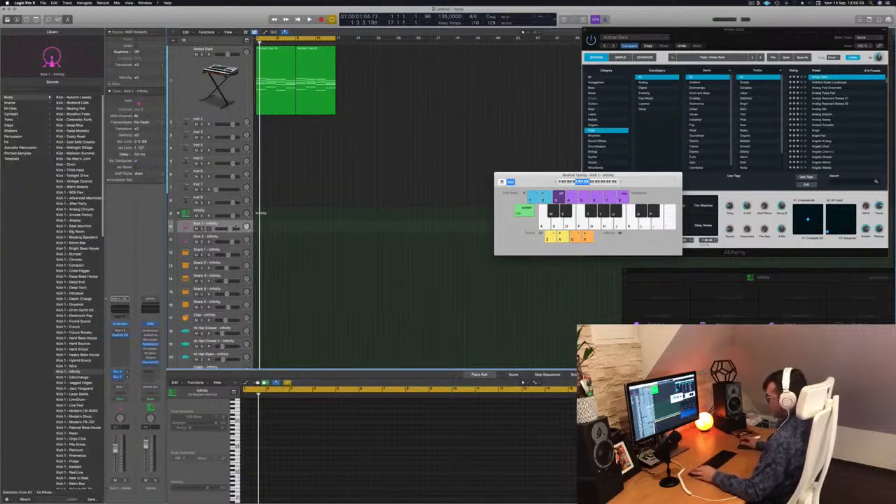
Step: Select the main Infinity track and audition its drum sounds with Musical Typing
click(236, 211)
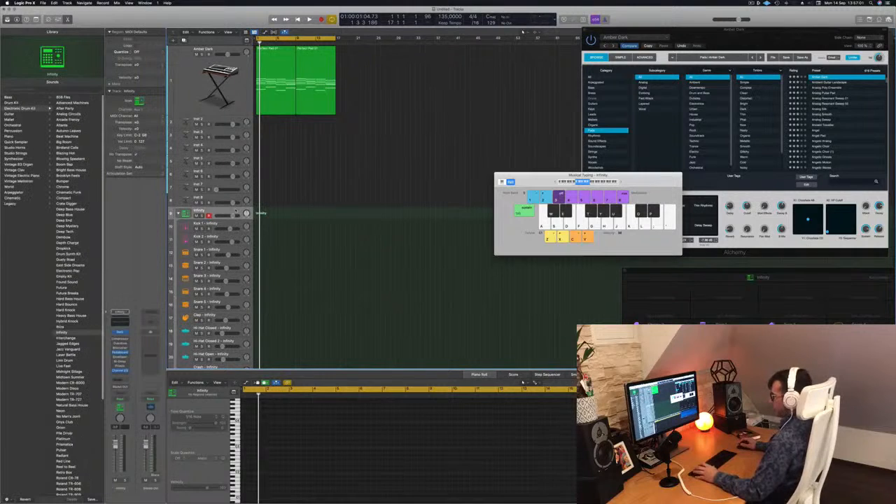
key(a)
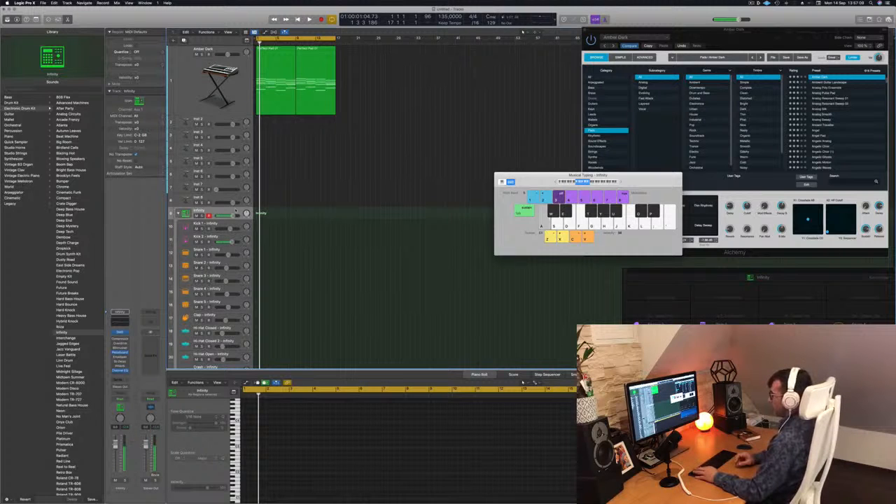
key(a)
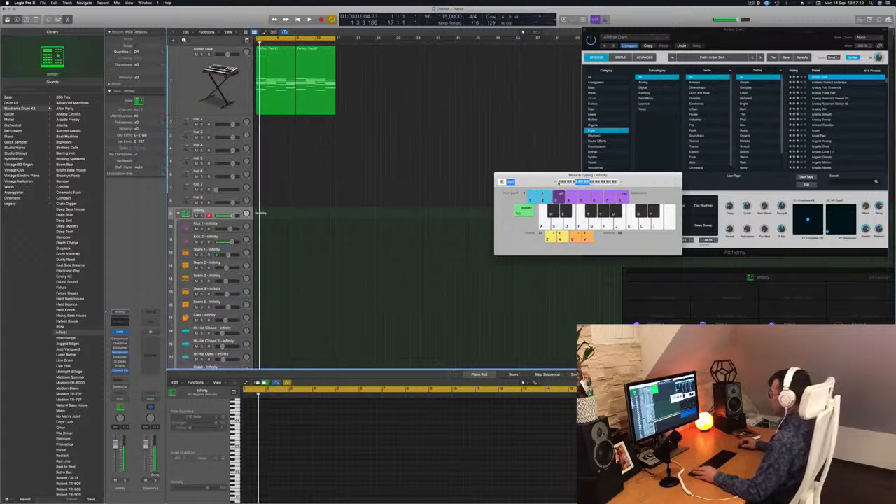
key(a)
key(apostrophe)
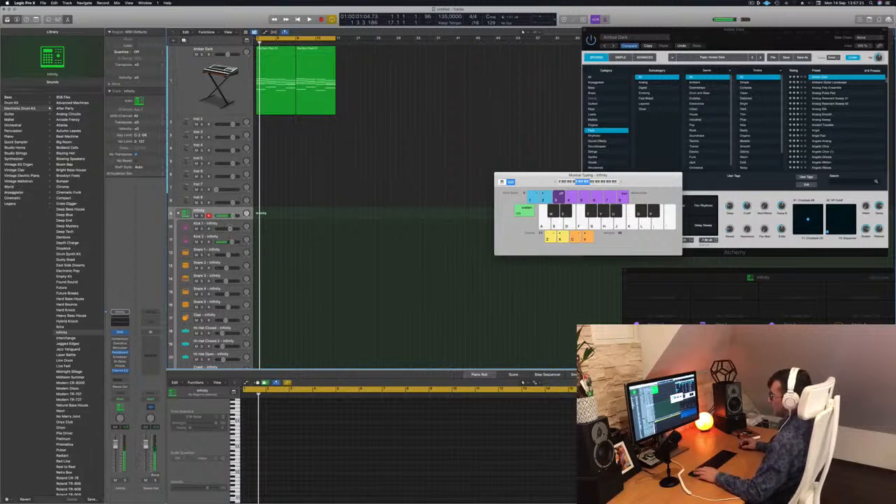
Step: Record a one-bar kick pattern of four hits on the main Infinity track
key(r)
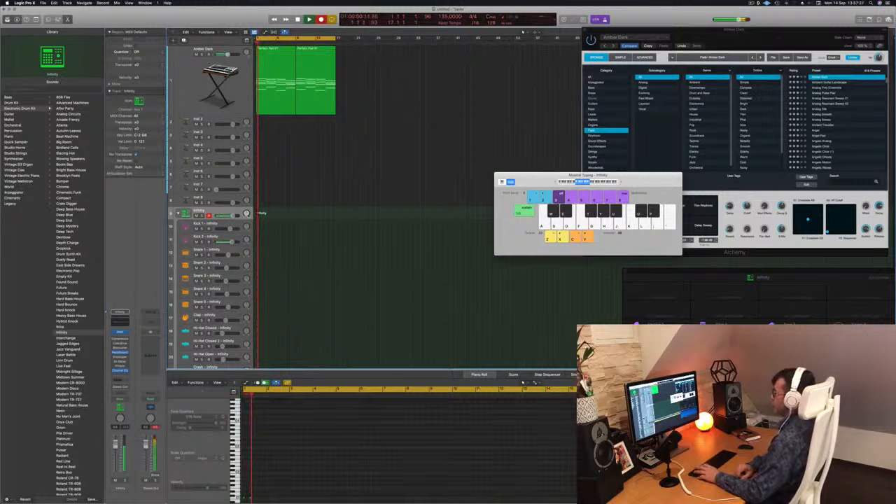
key(space)
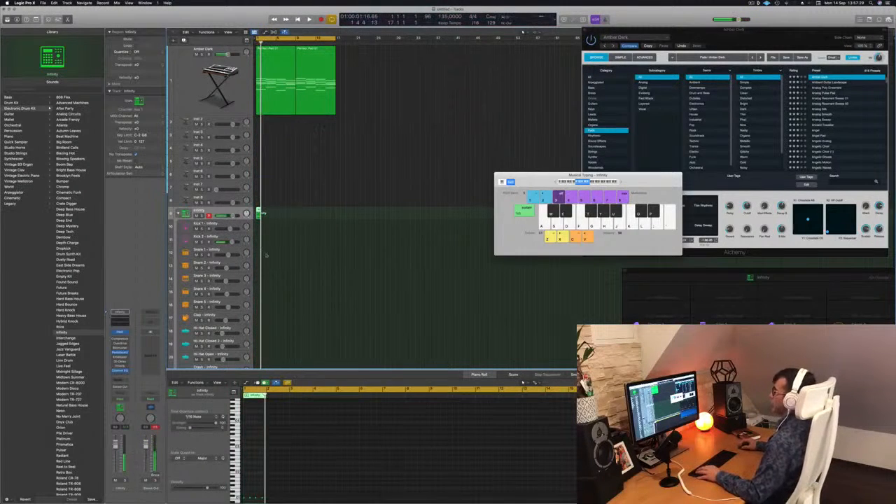
key(e)
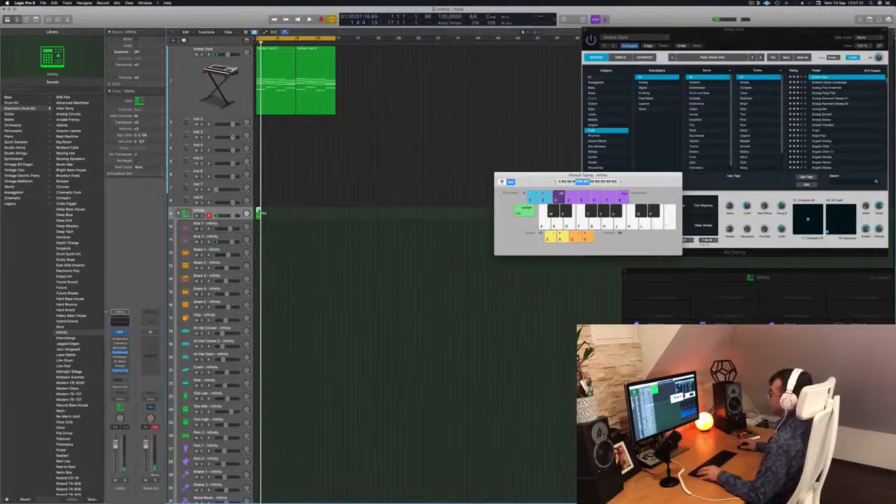
key(e)
Step: Quantize all the recorded kick notes to 1/16 notes and play the pattern back
scroll(289, 449, up, 5)
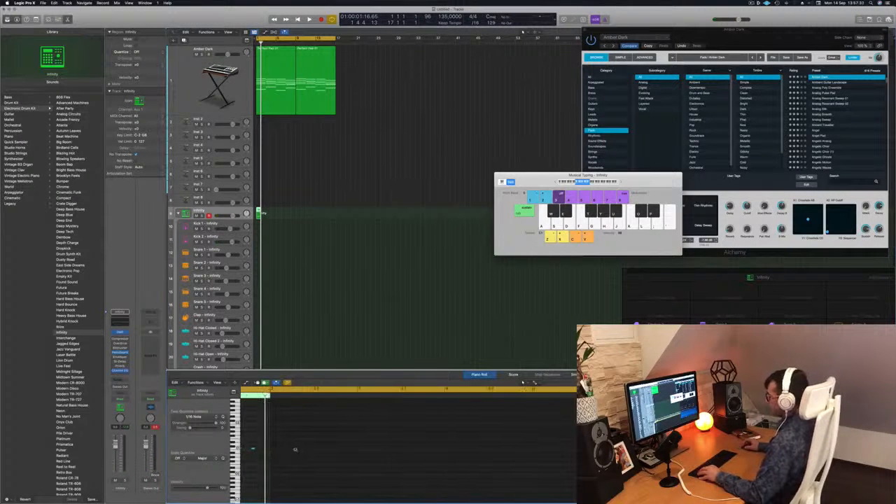
scroll(252, 472, left, 5)
key(super+a)
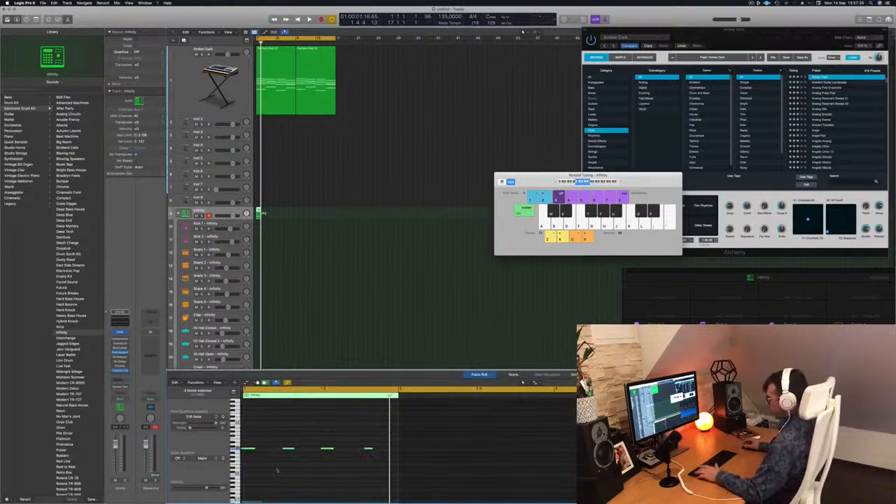
key(space)
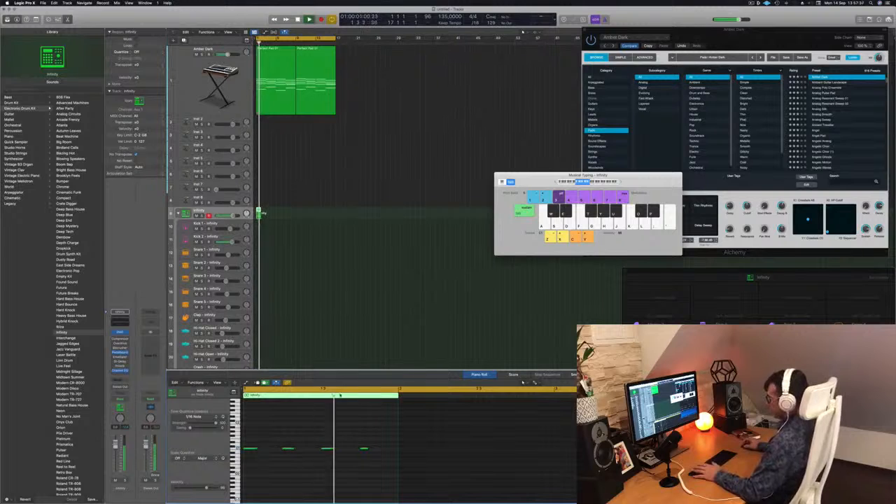
Step: Move the recorded kick region from the main Infinity track to the Kick 1 track at bar 1
drag(259, 210, 258, 224)
scroll(266, 461, left, 1)
scroll(266, 461, right, 1)
scroll(279, 460, up, 8)
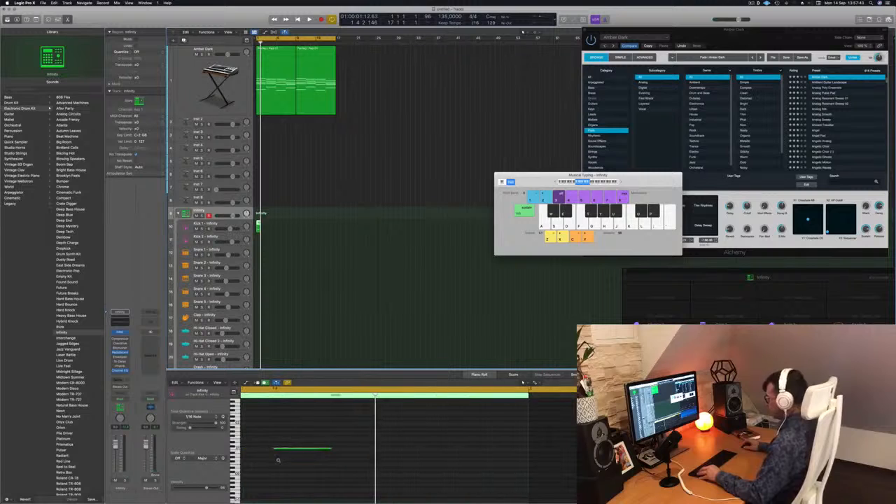
scroll(280, 461, left, 10)
scroll(290, 460, right, 3)
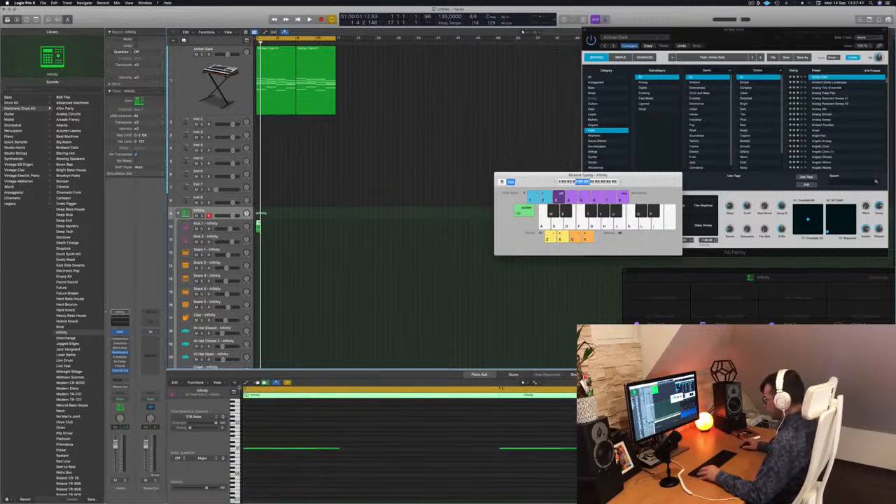
Step: Show only the Kick 1 region's notes in the Piano Roll and listen to the pattern
drag(243, 390, 276, 394)
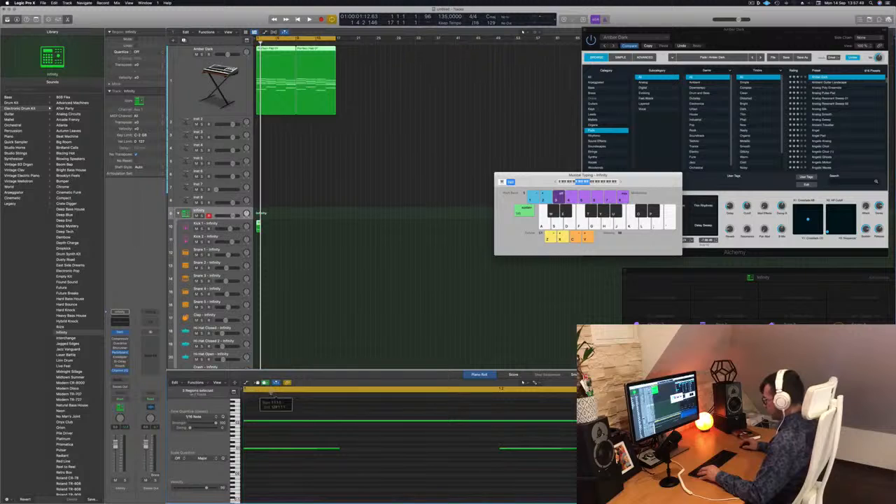
click(273, 394)
scroll(289, 447, down, 5)
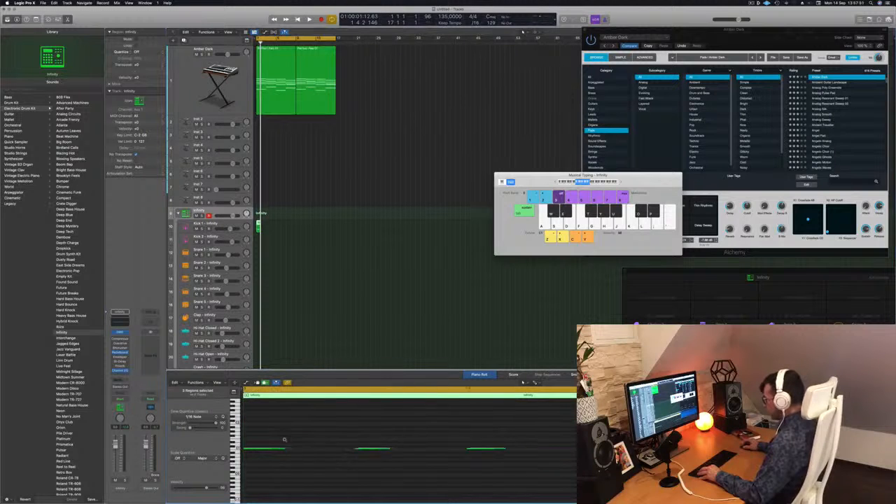
scroll(286, 442, right, 6)
click(327, 202)
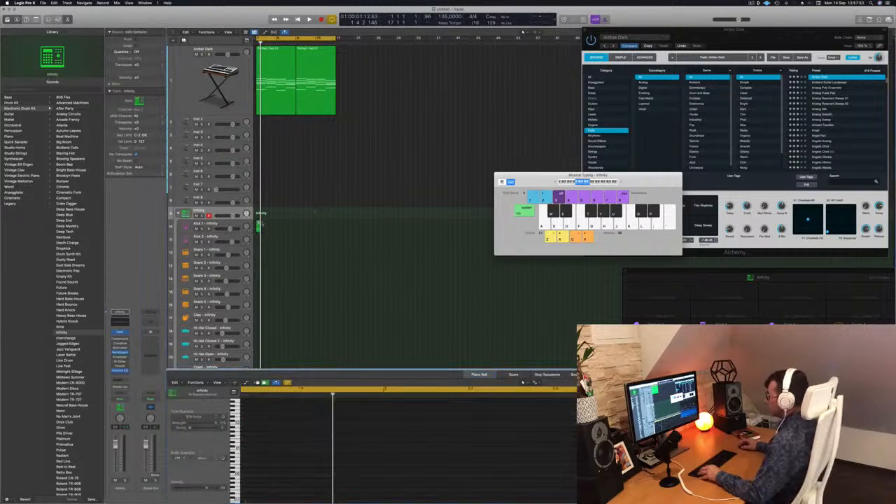
click(258, 224)
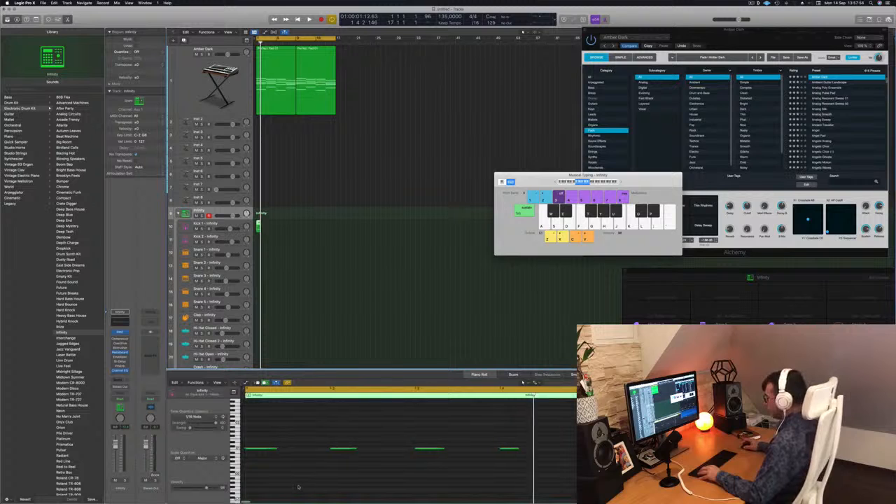
key(space)
Step: Try transposing the four kick notes up by semitones during playback and return them to their original pitch
key(space)
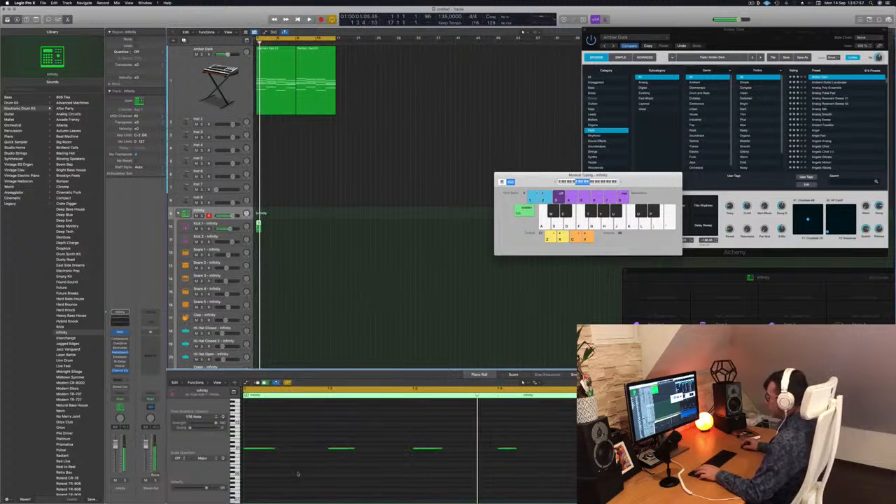
drag(540, 437, 258, 472)
key(alt+Up)
key(alt+Up)
key(alt+Up)
key(space)
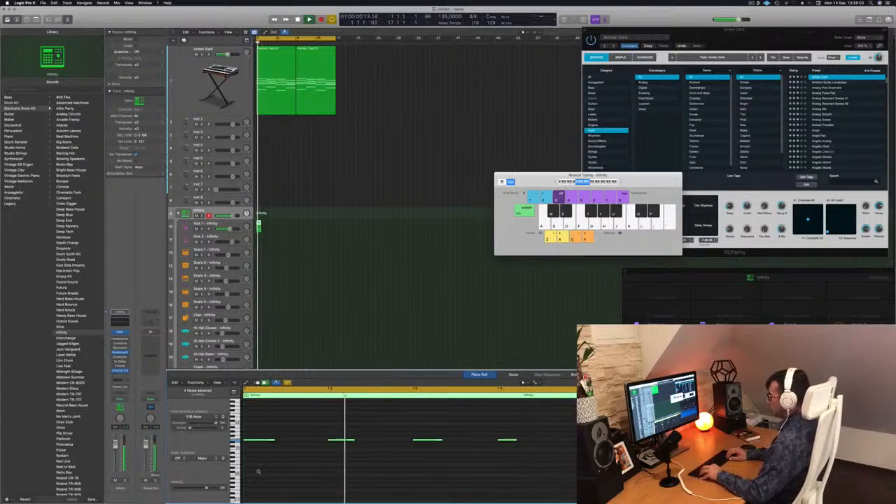
key(alt+Down)
key(alt+Down)
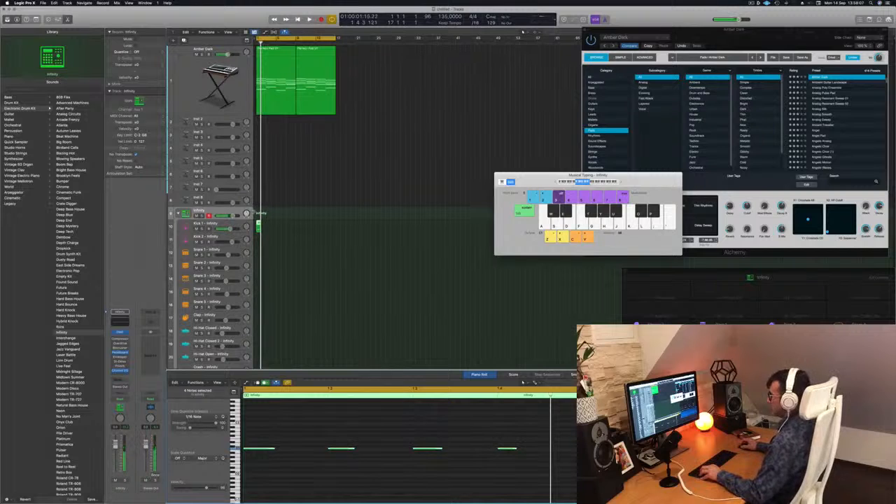
Step: Copy the kick region to the Kick 2 track at bar 1 and mute that track
drag(259, 225, 259, 239)
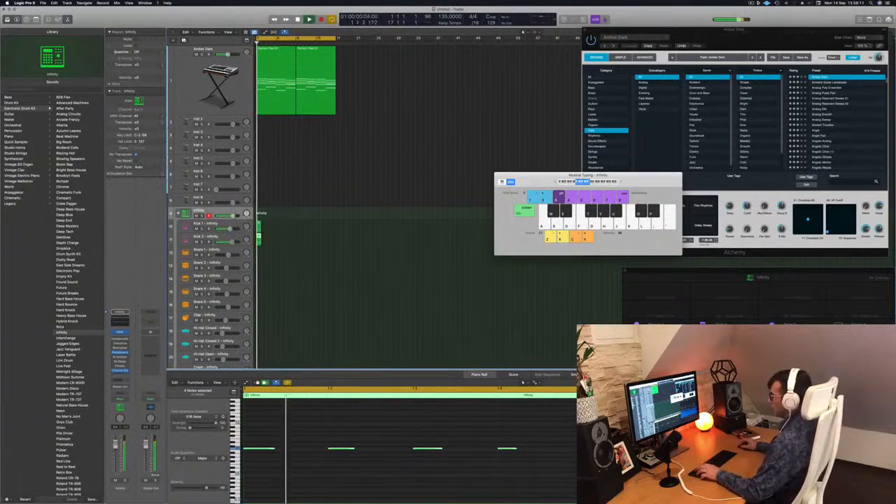
click(197, 242)
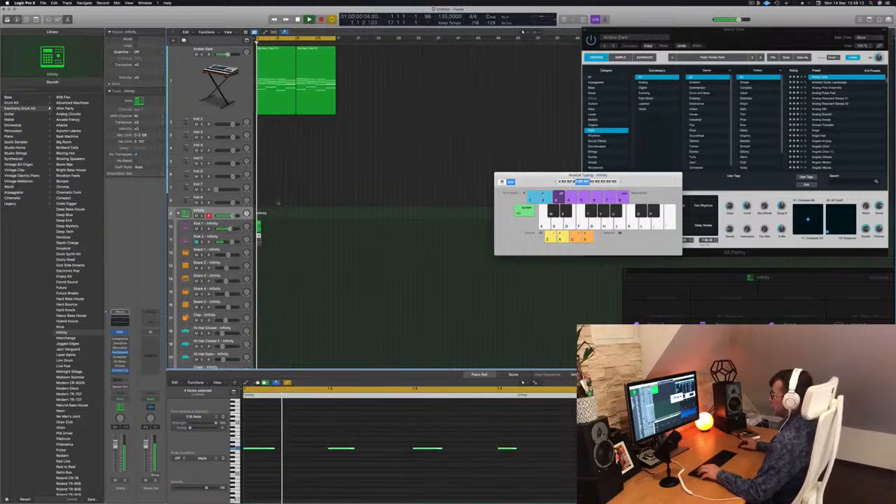
Step: Repeat the one-bar Kick 1 region as 16 regions up to the end of the pad at bar 17
click(258, 224)
drag(258, 225, 301, 232)
shift+click(259, 225)
shift+click(264, 225)
shift+click(259, 225)
key(space)
click(278, 246)
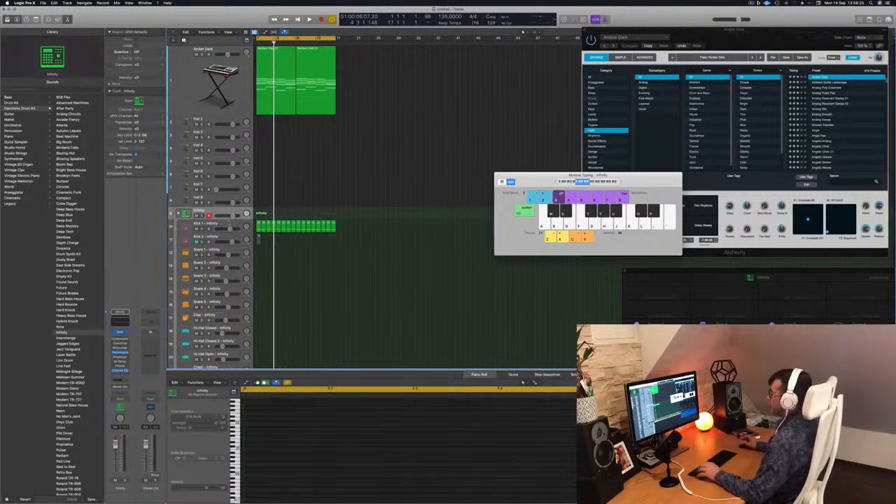
Step: Increase the height of the Kick 1 track and play the kick together with the pad
click(227, 223)
drag(222, 233, 221, 256)
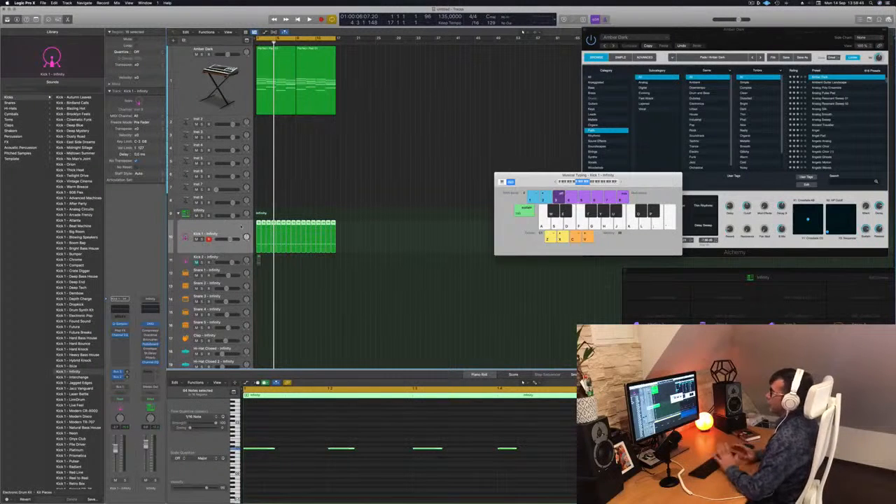
key(space)
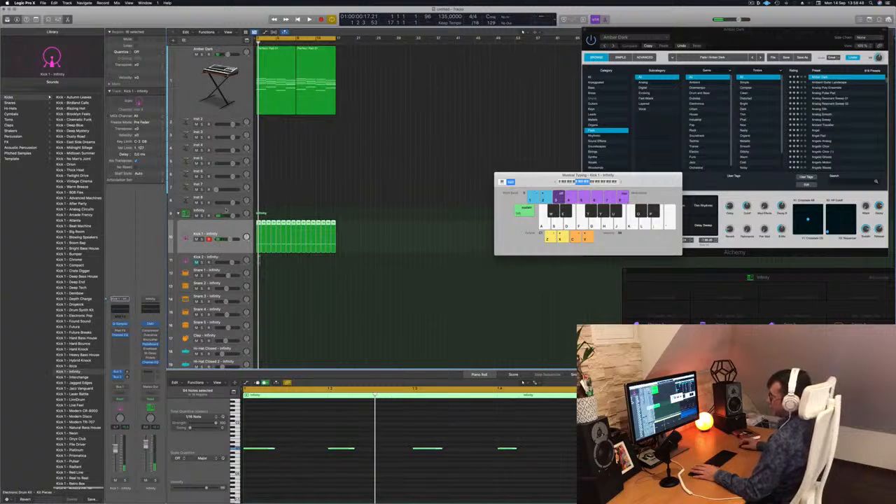
click(225, 212)
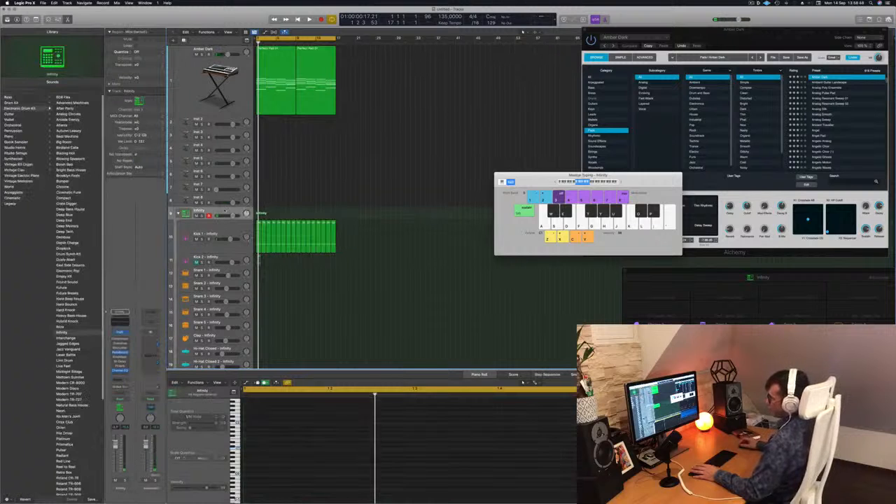
Step: Select all Kick 1 regions, raise their notes slightly in pitch and play the kick with the pad from the start
click(221, 231)
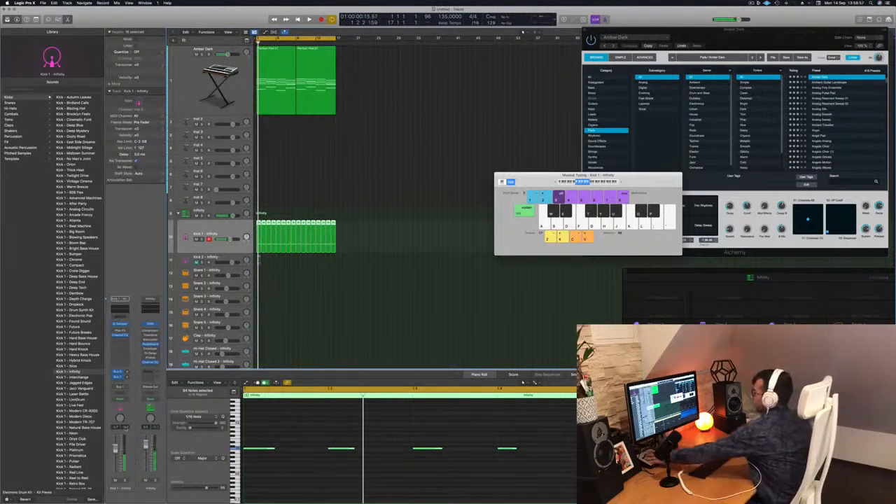
scroll(293, 471, down, 5)
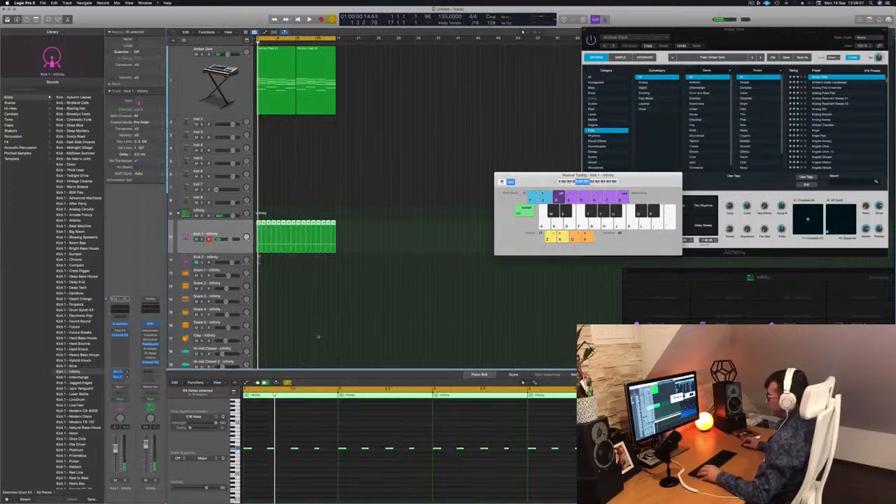
click(266, 432)
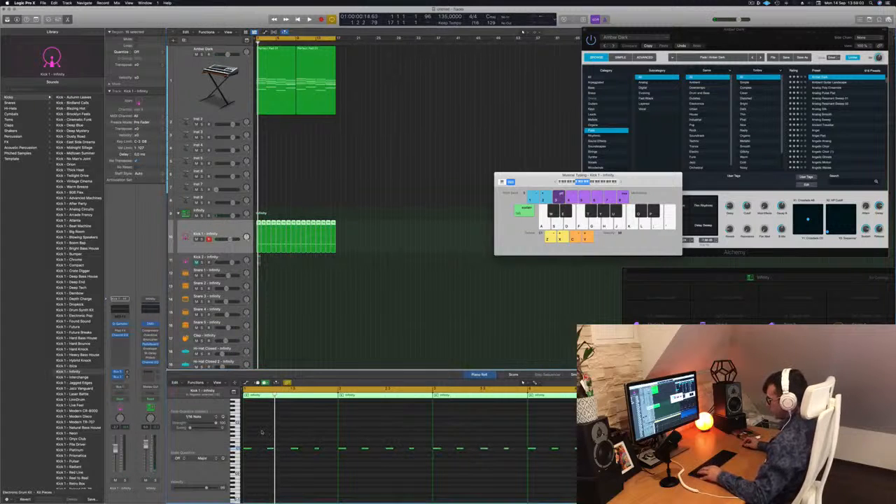
key(space)
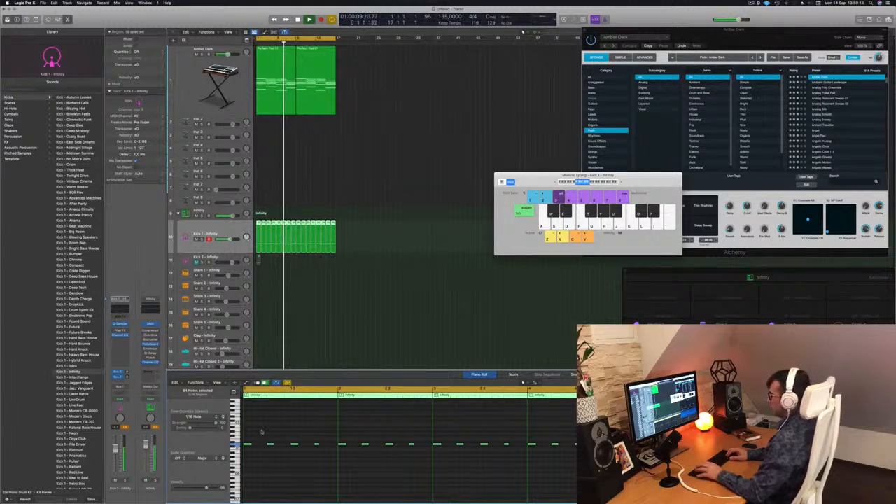
key(Return)
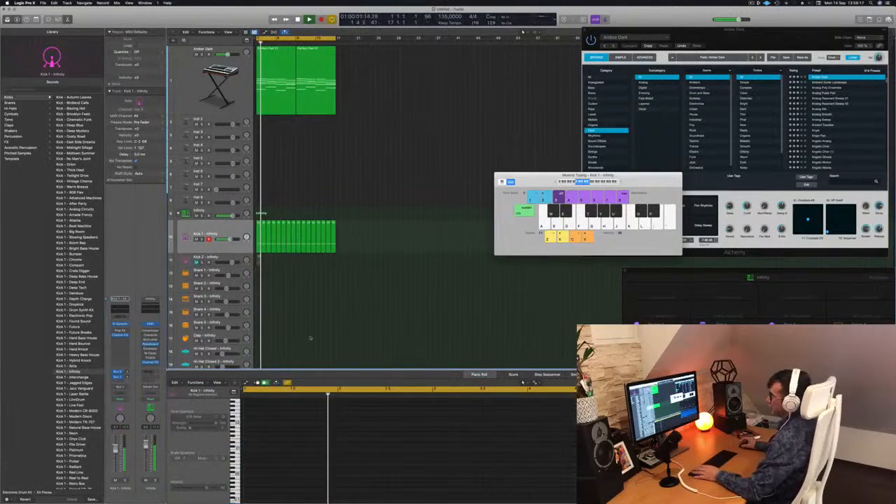
key(Return)
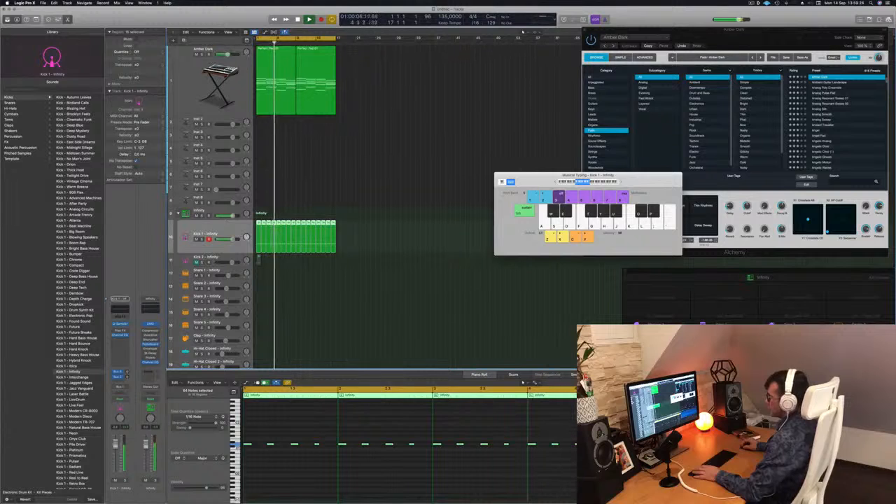
Step: Open the Alchemy instrument of the Amber Dark track, reposition its window and listen to the pad over the kick
click(204, 87)
key(space)
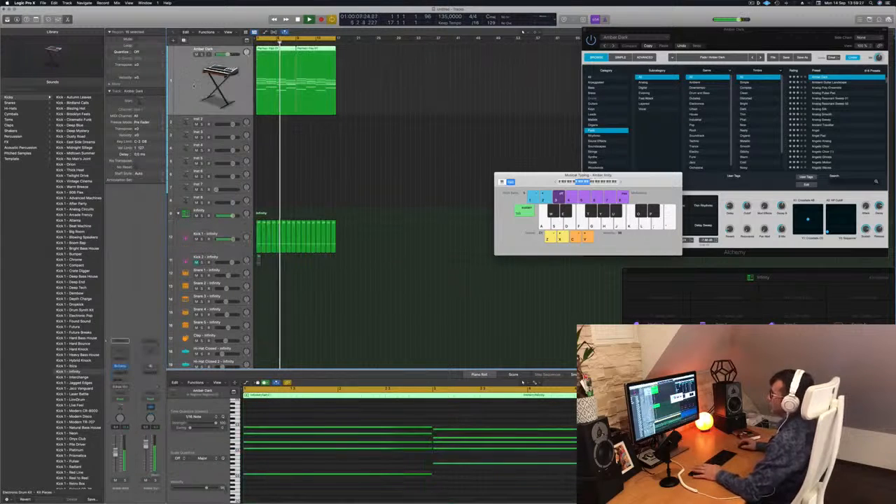
click(120, 367)
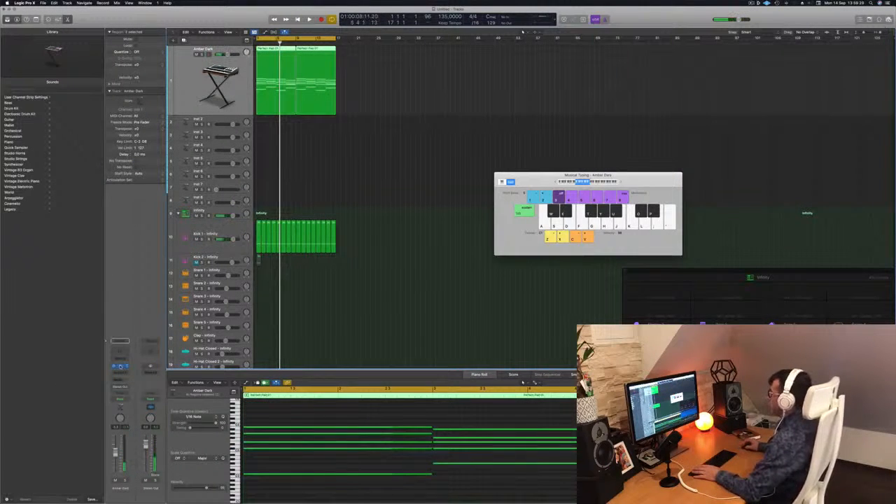
click(119, 367)
drag(700, 24, 577, 33)
key(space)
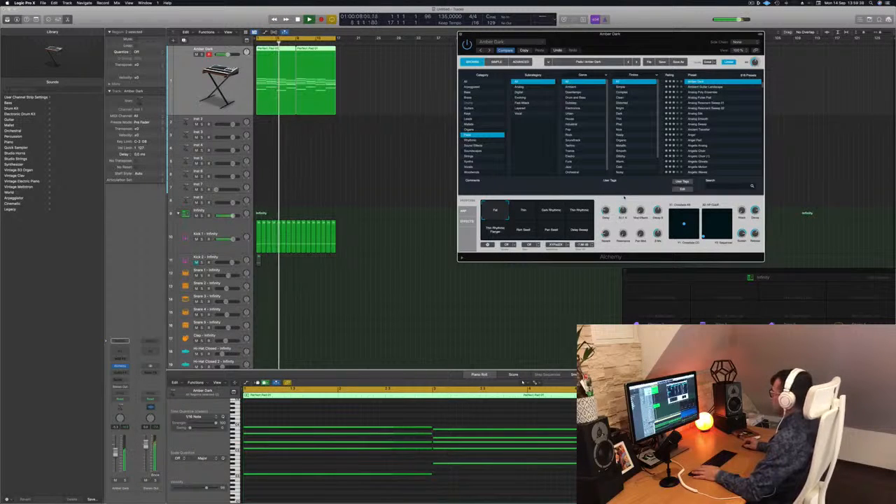
key(Return)
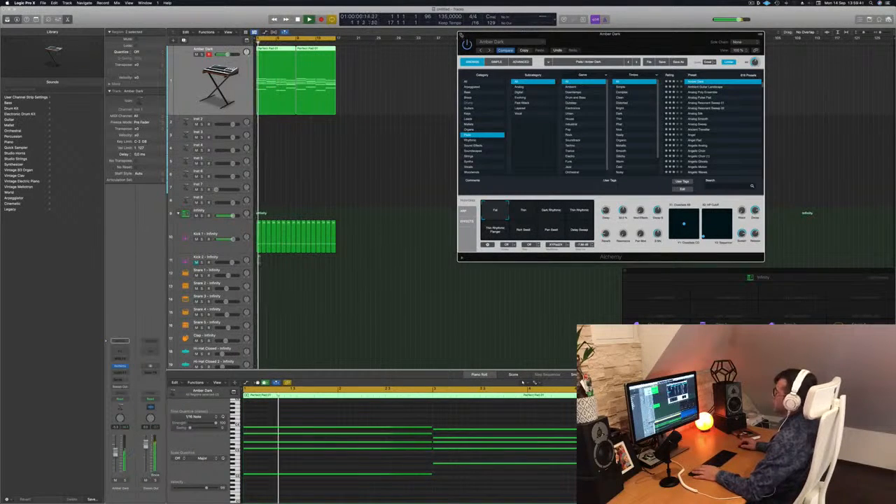
Step: Add a Channel EQ to the Amber Dark track and lower its high-cut filter to just above 500 Hz during playback
key(super+k)
click(120, 350)
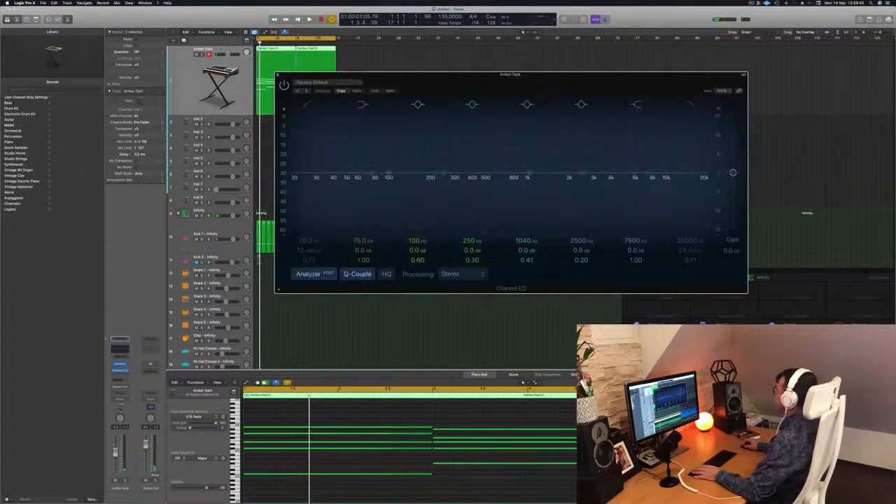
click(692, 106)
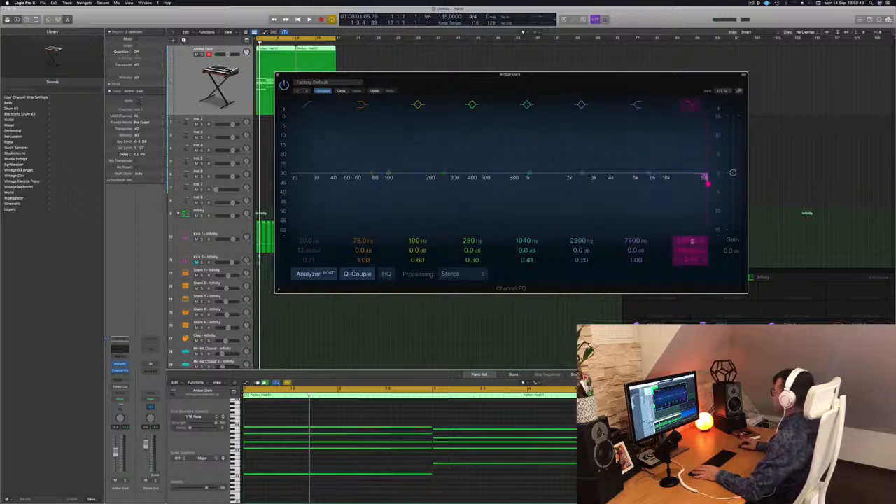
drag(707, 182, 561, 183)
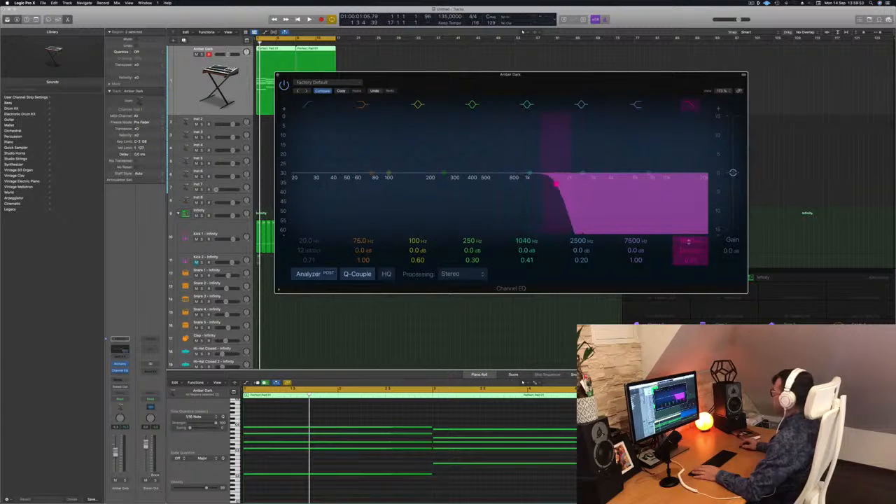
key(space)
drag(557, 184, 502, 183)
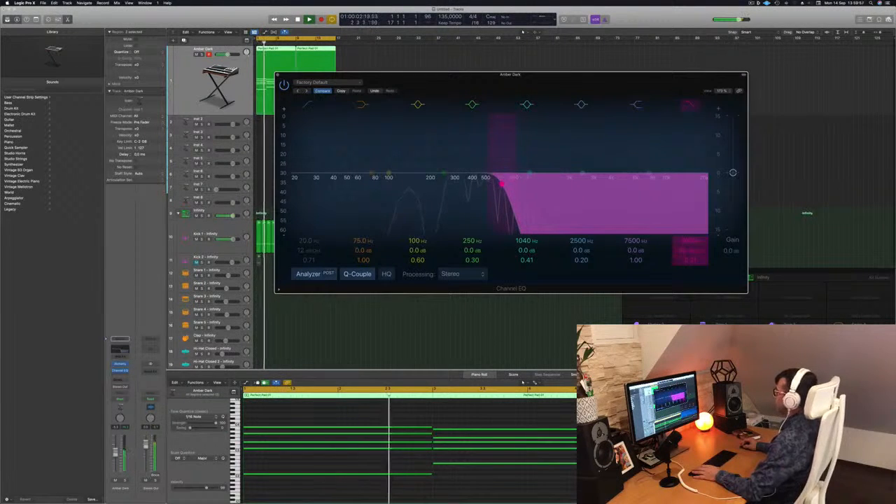
drag(529, 86, 802, 100)
key(Return)
click(322, 201)
Step: Copy the one-bar kick region to the Snare 1 track at bar 1
scroll(308, 210, down, 4)
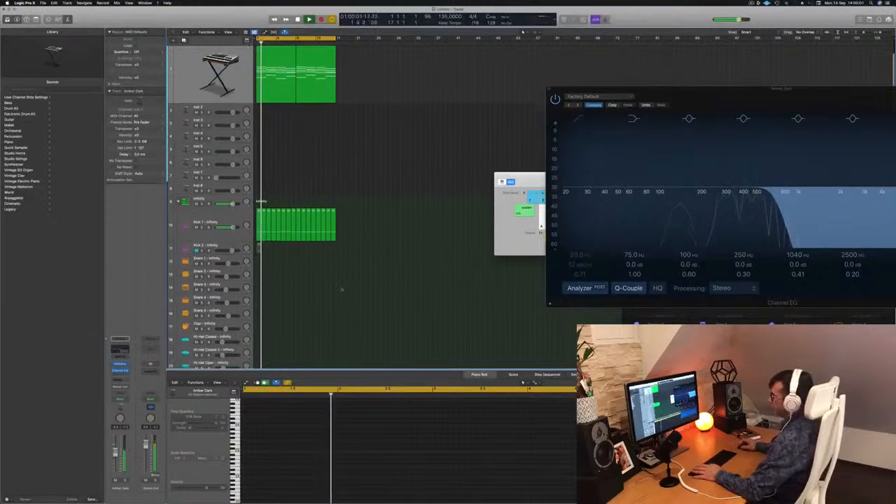
drag(260, 185, 258, 236)
click(259, 233)
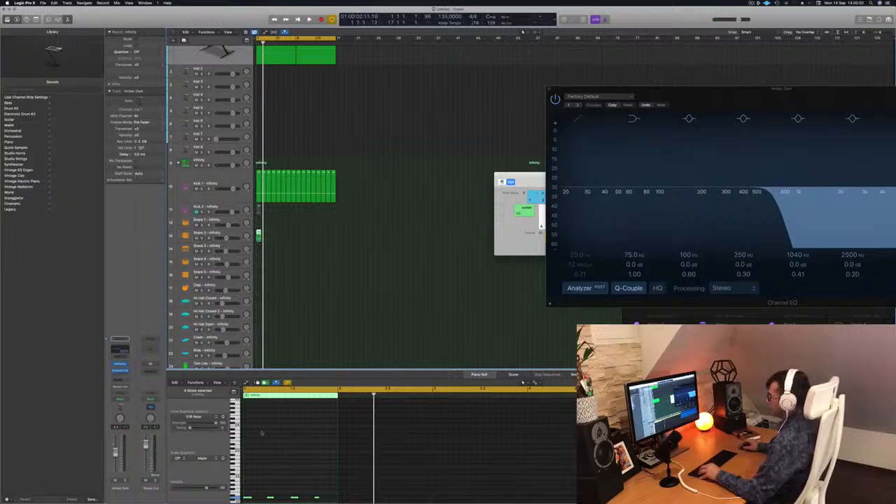
drag(259, 234, 258, 221)
Step: Remove the notes on beats 1 and 3 from the Snare 1 region, and move the remaining two notes up in pitch
scroll(269, 462, down, 3)
drag(269, 482, 327, 468)
mouse_move(242, 481)
mouse_down()
mouse_move(256, 471)
mouse_move(251, 483)
mouse_up()
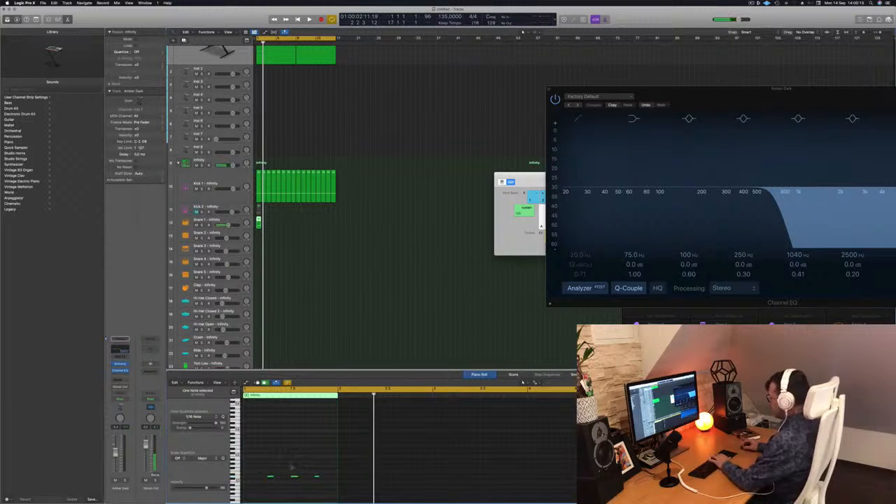
drag(264, 460, 322, 487)
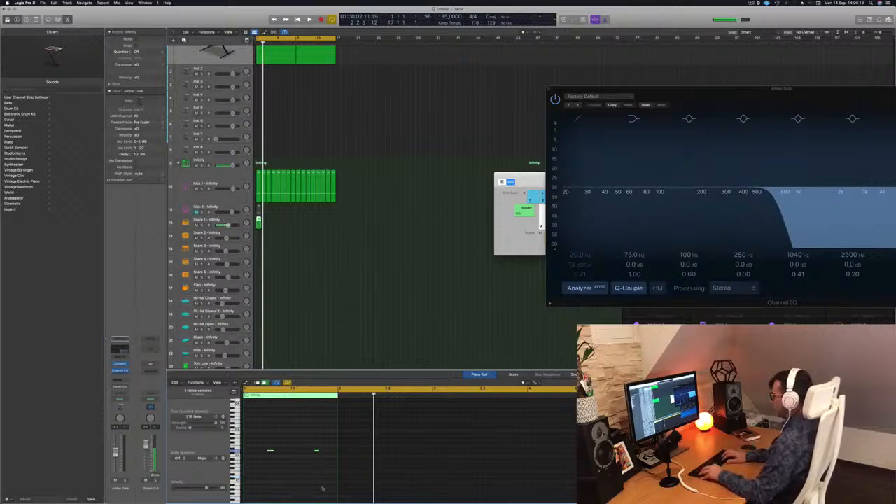
Step: Adjust the pitch of the two snare notes by semitones while replaying the beat from the start
key(space)
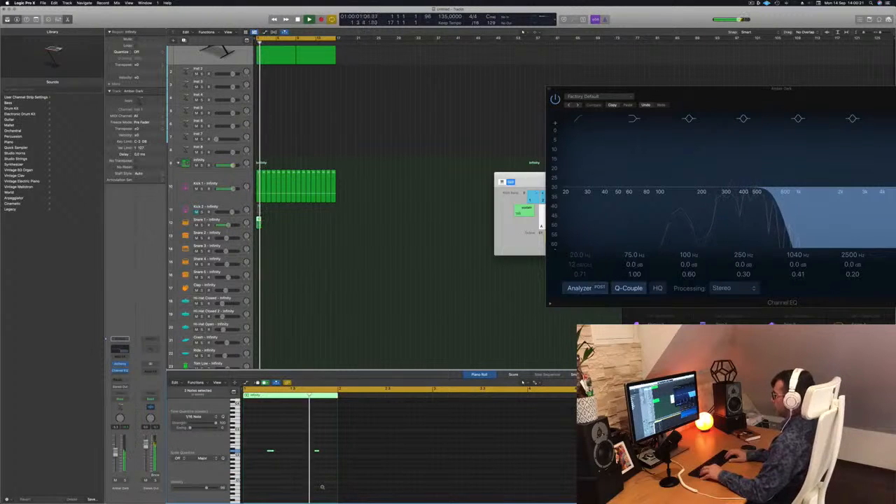
key(Return)
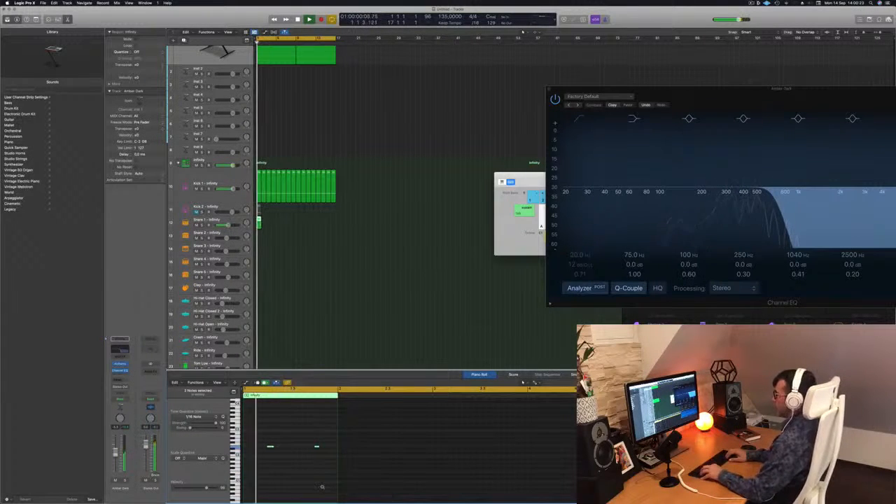
key(Return)
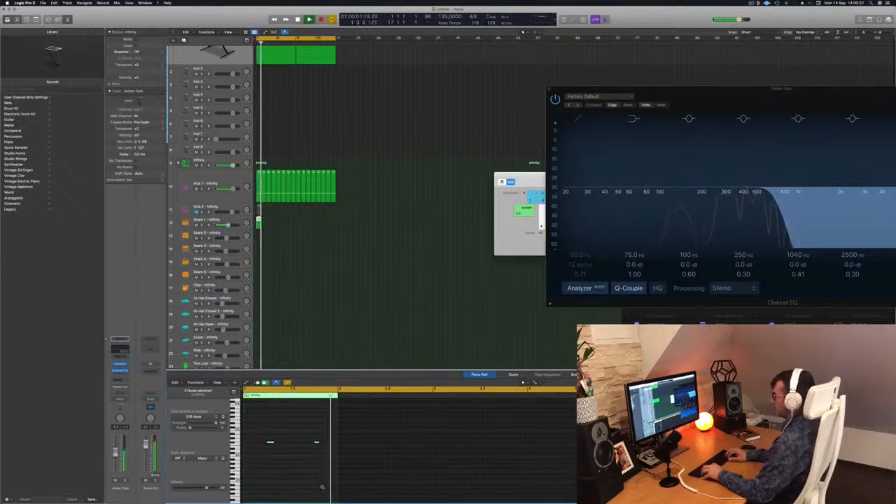
key(Return)
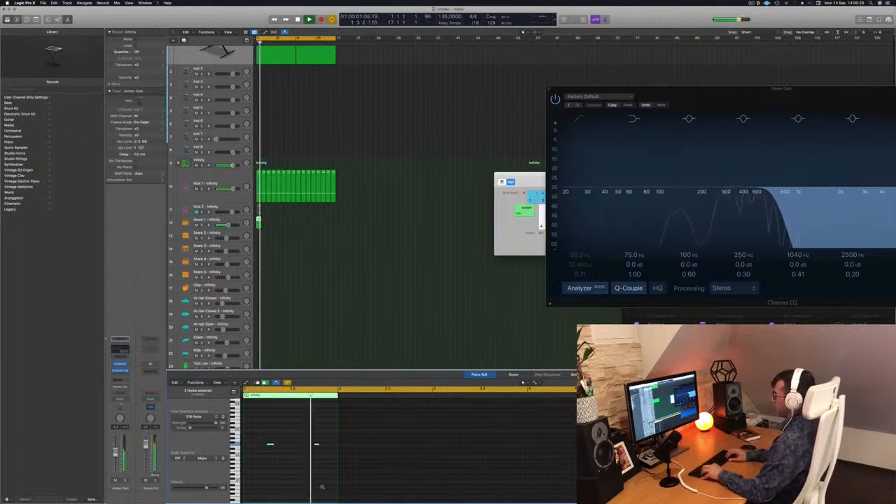
key(Return)
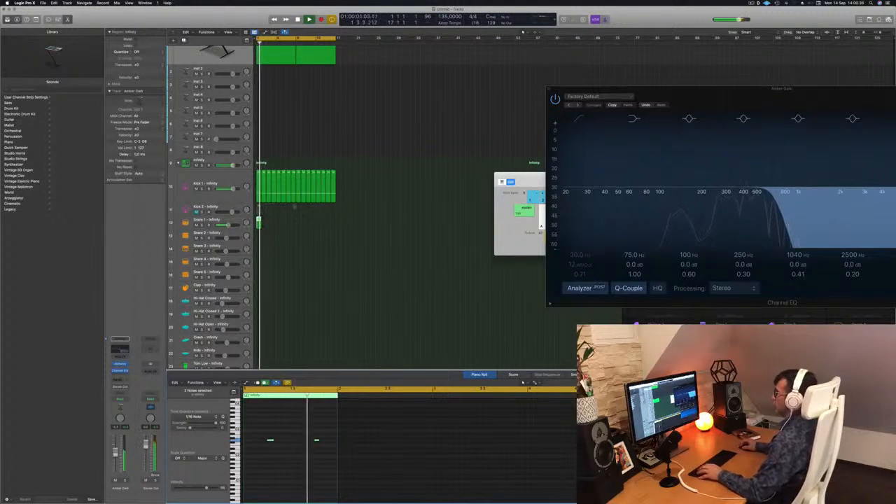
Step: Repeat the one-bar Snare 1 region as 16 regions up to the end of the pad at bar 17
drag(259, 223, 297, 226)
scroll(272, 252, down, 1)
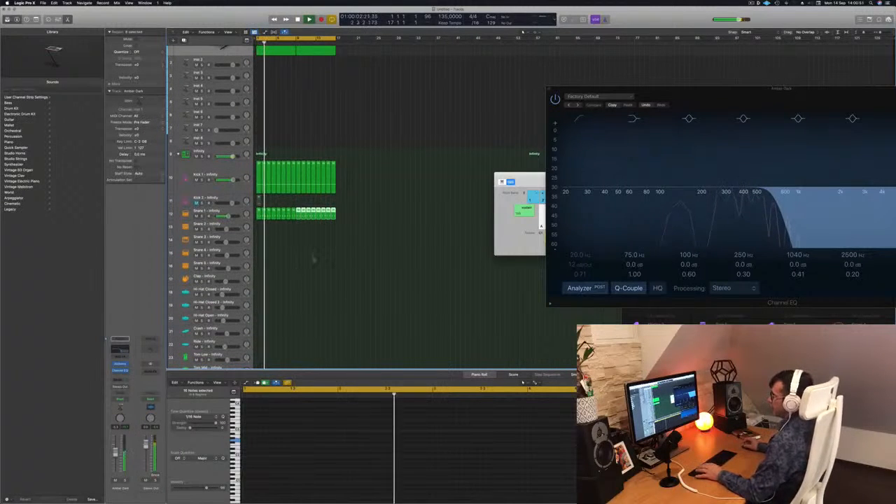
Step: Copy the first Snare 1 region to the Hi-Hat Open track at bar 1
scroll(303, 265, down, 2)
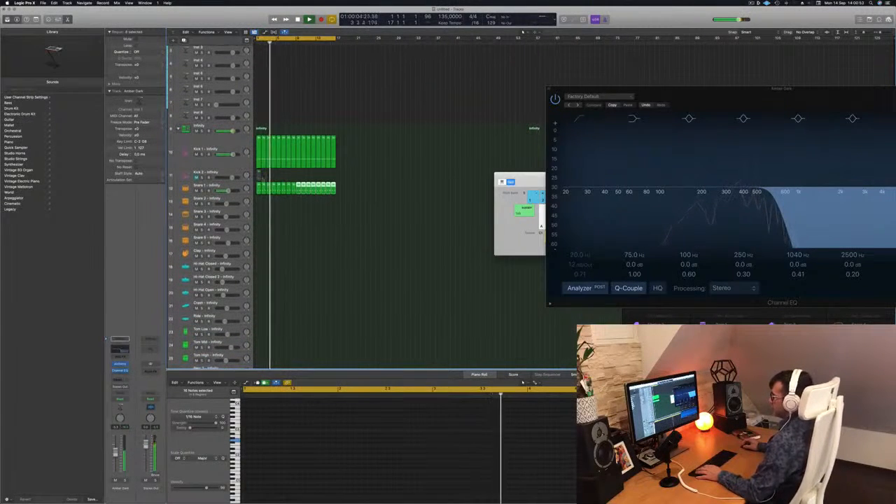
click(258, 187)
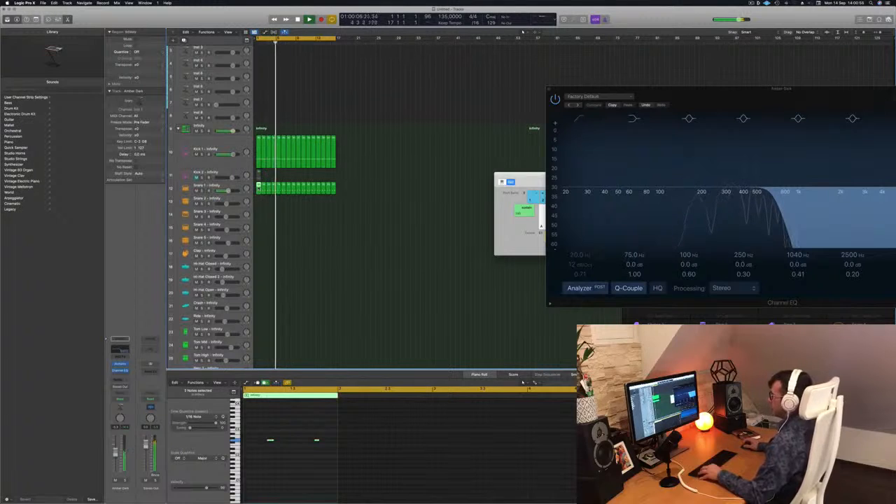
drag(259, 215, 259, 292)
drag(330, 458, 262, 432)
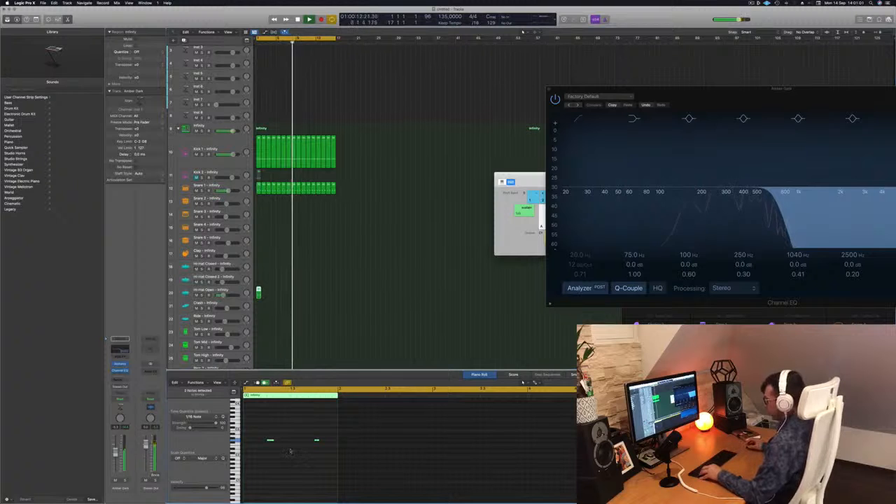
key(Delete)
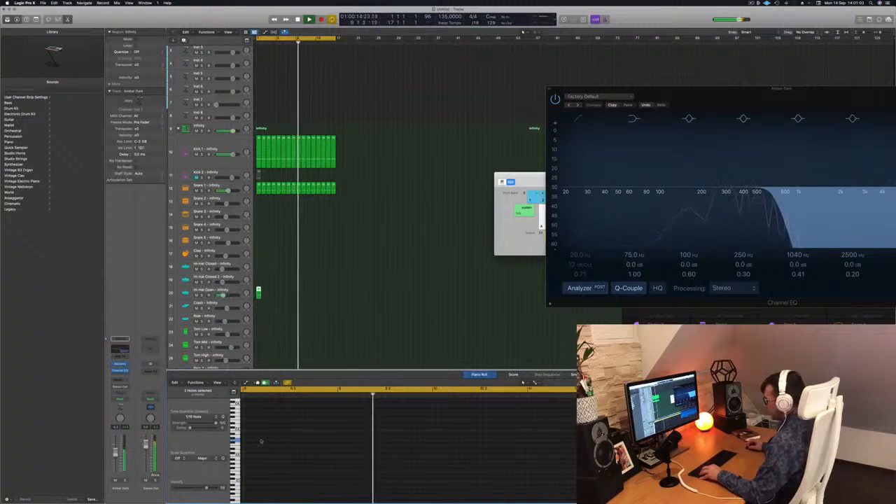
key(super+z)
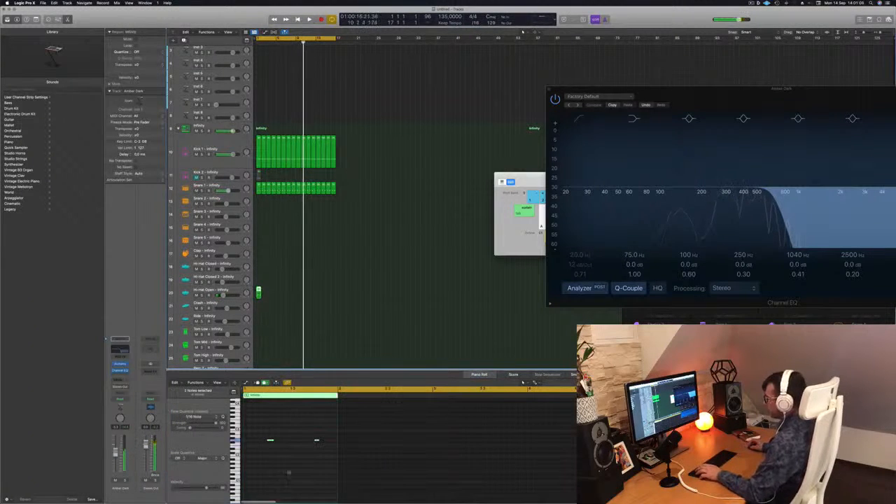
Step: Shift the two hi-hat notes an eighth later, duplicate them to fill all four offbeats of the bar, and play the result
drag(265, 429, 321, 465)
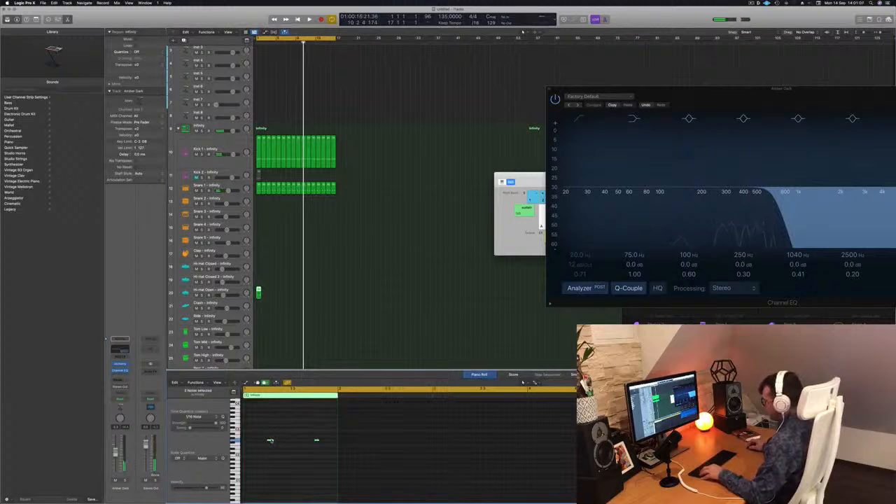
mouse_move(270, 442)
mouse_down()
mouse_move(256, 443)
mouse_move(282, 444)
mouse_up()
key(space)
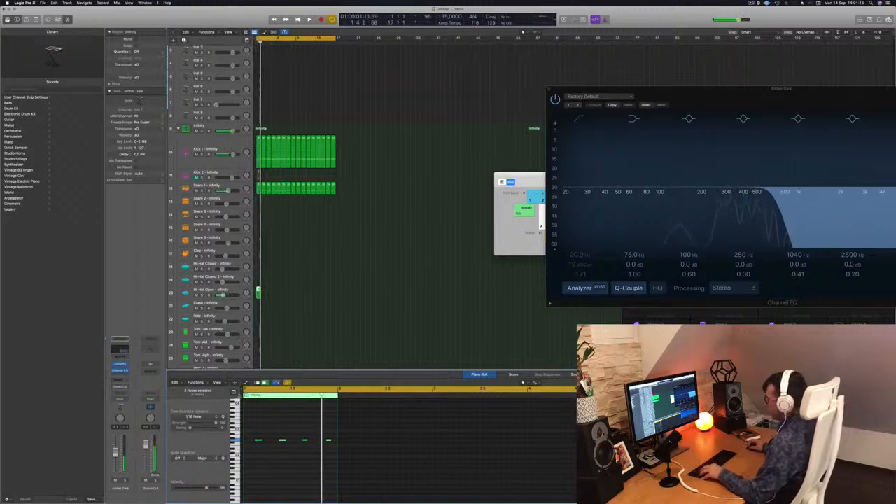
Step: Select all four open hi-hat notes and transpose them up by semitones while the beat plays
drag(339, 449, 339, 448)
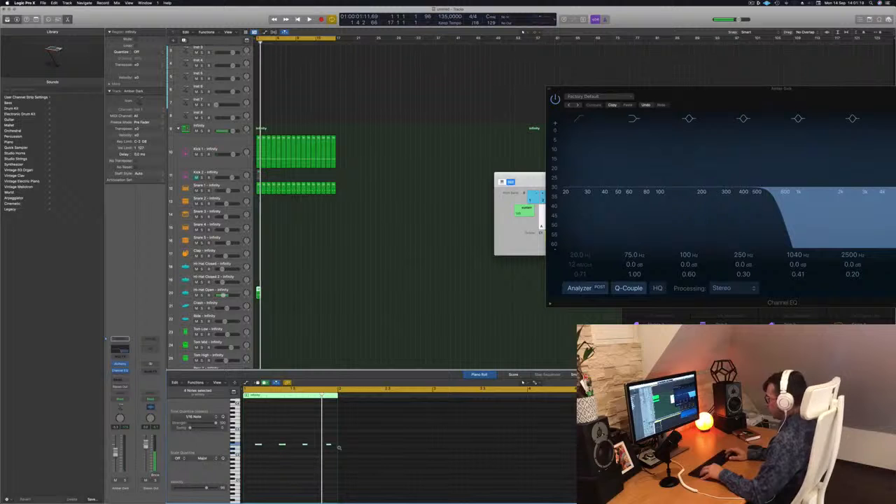
key(space)
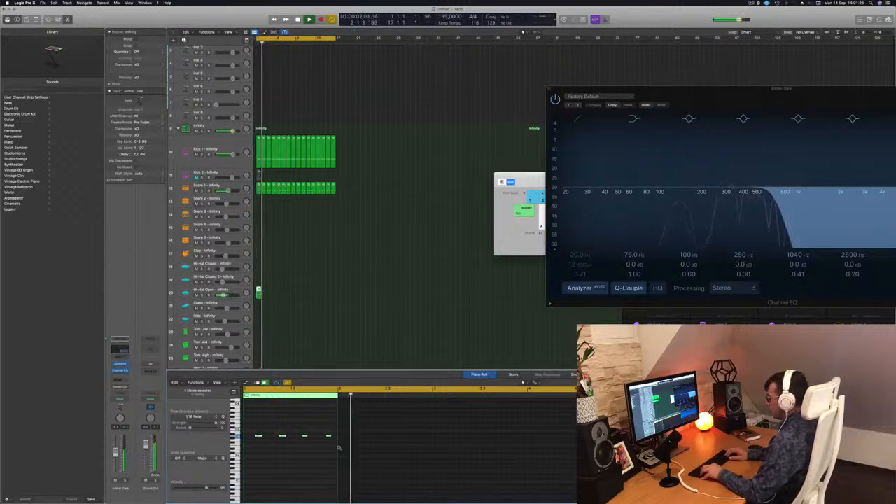
key(alt+Up)
key(alt+Up)
key(alt+Up)
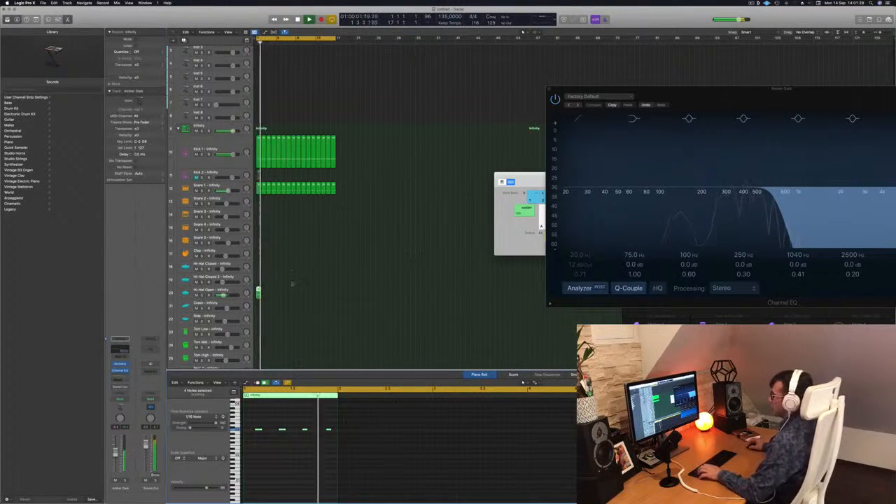
Step: Repeat the one-bar Hi-Hat Open region as 16 regions up to bar 17 and select the Hi-Hat Open track
drag(258, 291, 263, 292)
mouse_move(279, 292)
mouse_down()
mouse_move(257, 295)
mouse_move(297, 295)
mouse_up()
click(226, 289)
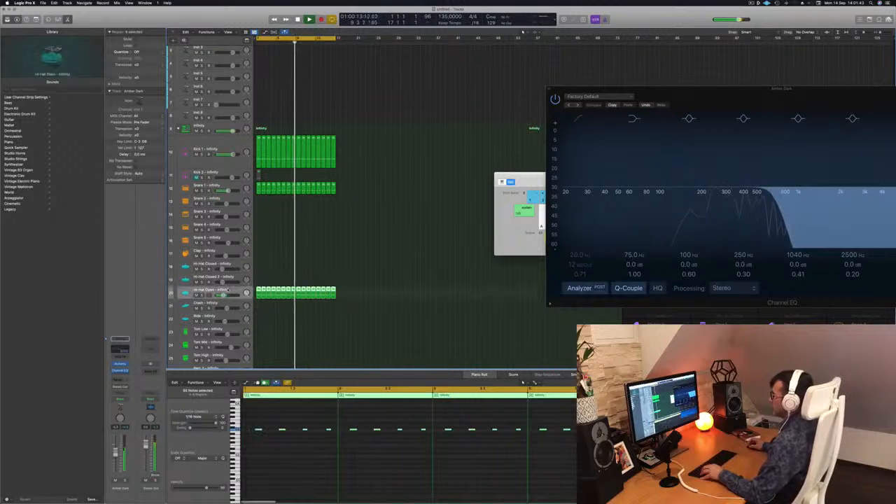
Step: Show the toolbar, turn on Track Zoom for the selected track, and shrink the other tracks so the whole arrangement fits
click(37, 20)
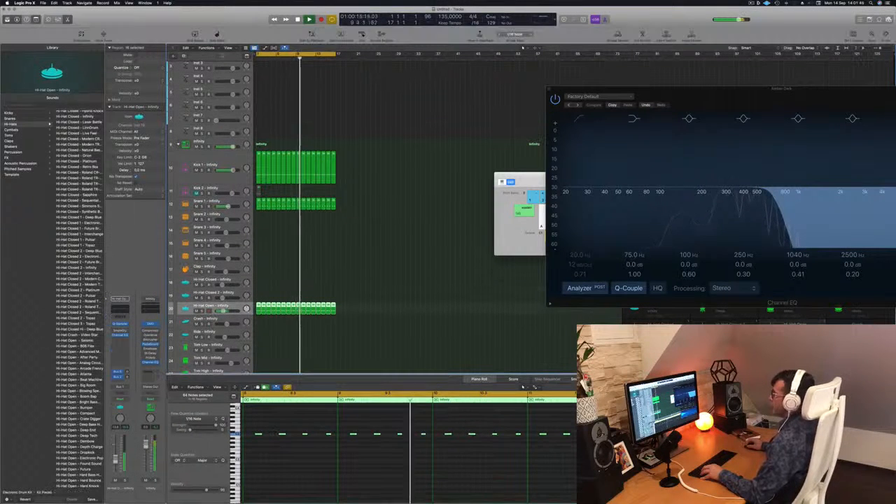
click(104, 35)
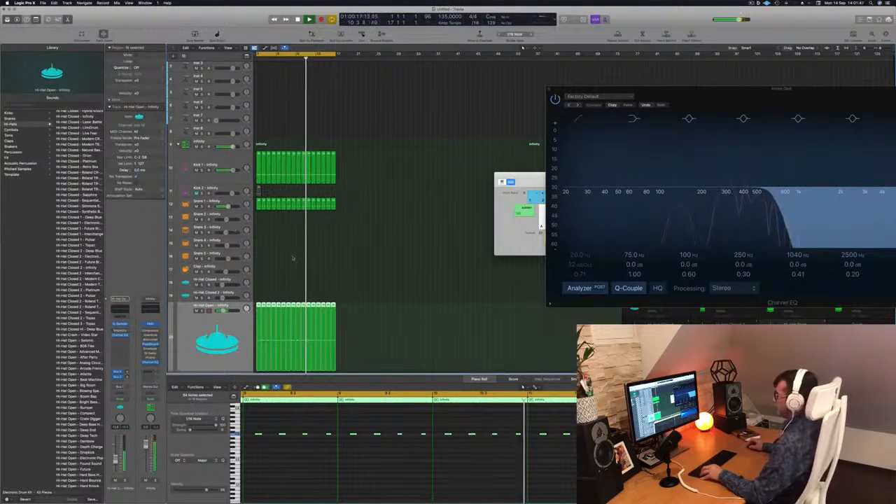
scroll(293, 252, down, 3)
scroll(294, 252, down, 4)
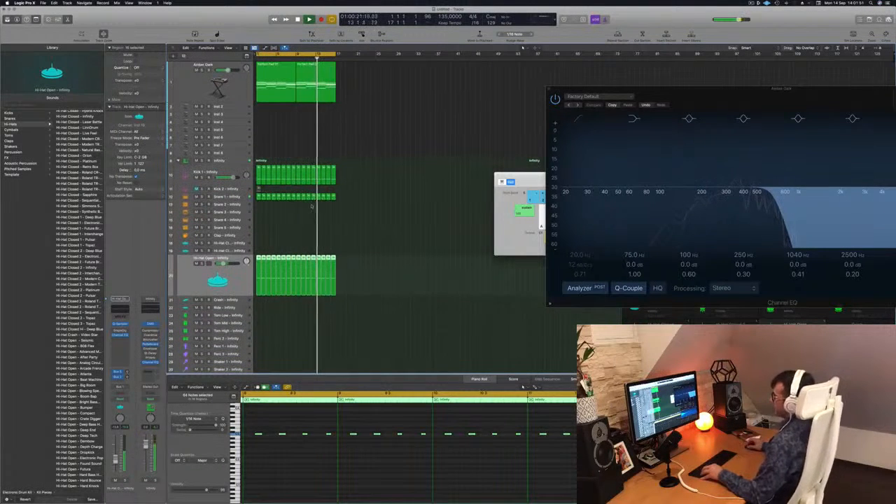
click(302, 207)
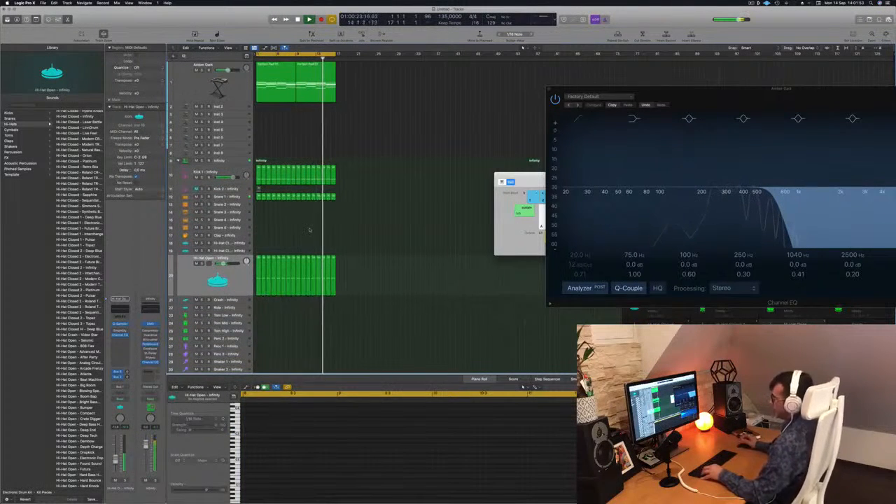
scroll(357, 254, down, 2)
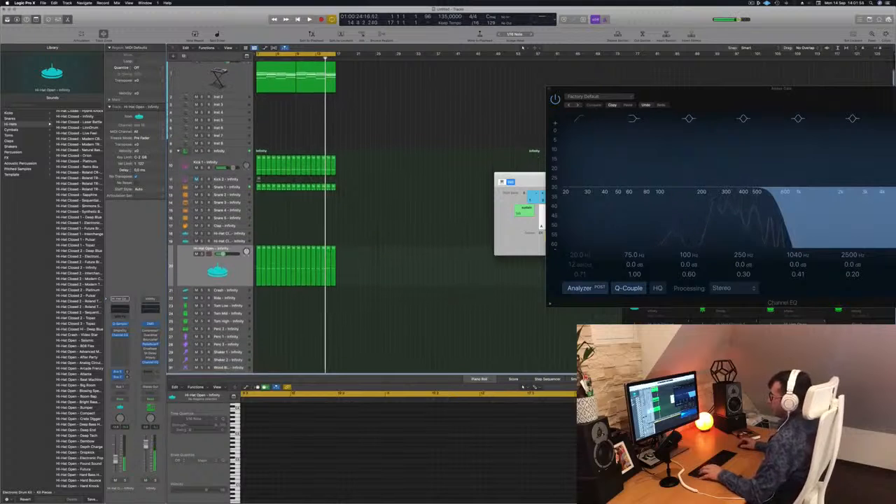
Step: Copy the first Snare 1 region to Tom Low, transpose its notes down, and keep only one note on the bar's last offbeat
click(259, 186)
drag(259, 185, 258, 306)
drag(250, 435, 341, 468)
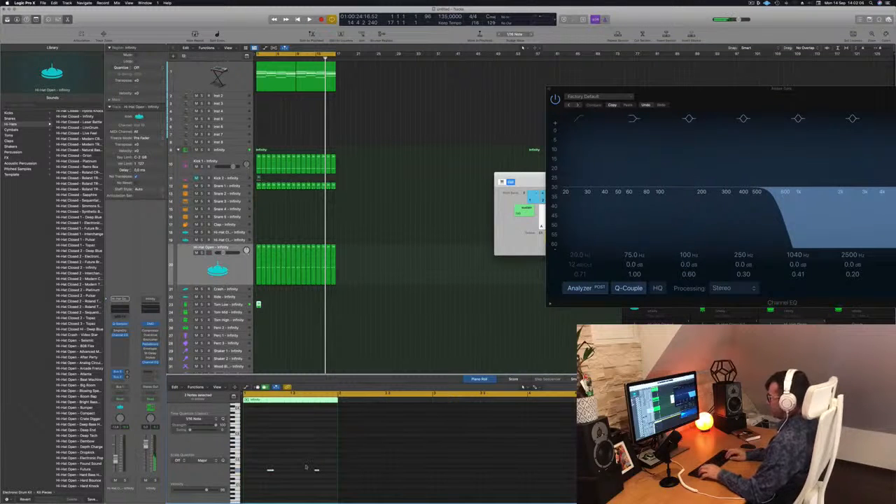
drag(306, 461, 259, 481)
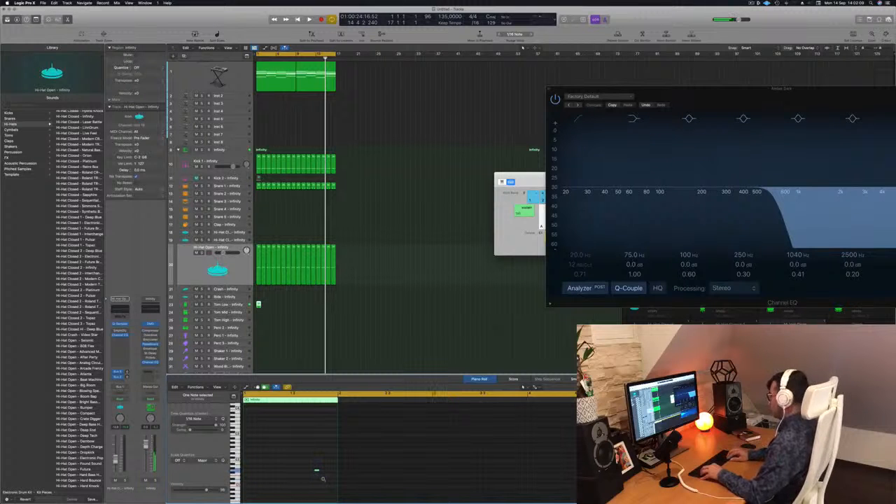
key(space)
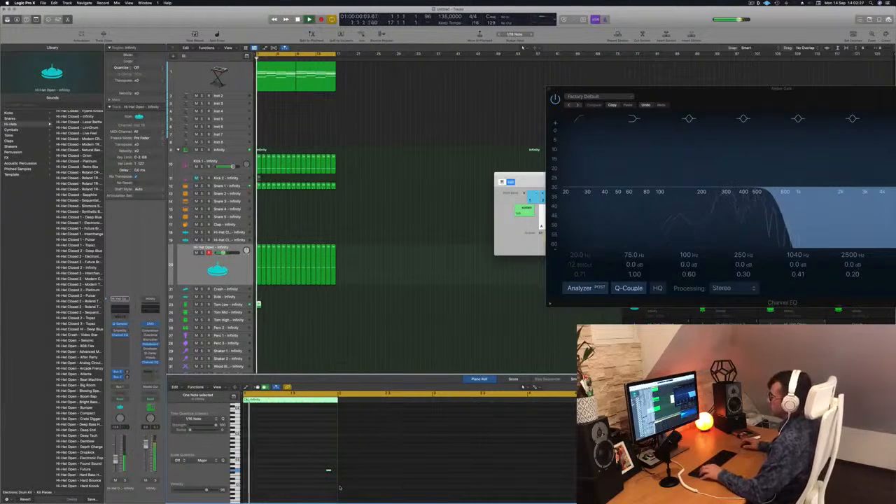
Step: Repeat the one-bar Tom Low region up to bar 17 and select the Snare 1 track
drag(259, 305, 295, 285)
click(238, 186)
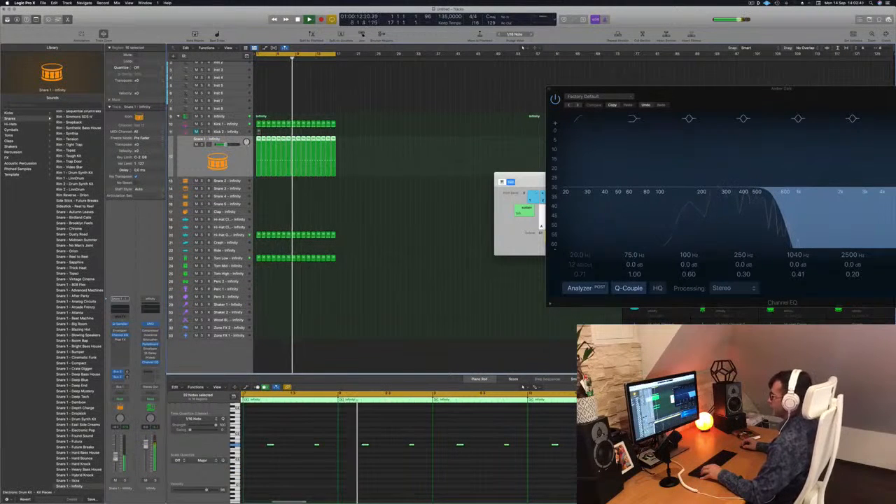
scroll(273, 263, up, 1)
Step: Copy the first Hi-Hat Open region to the Hi-Hat Closed track at bar 1 and fill its bar with sixteenth notes
click(258, 243)
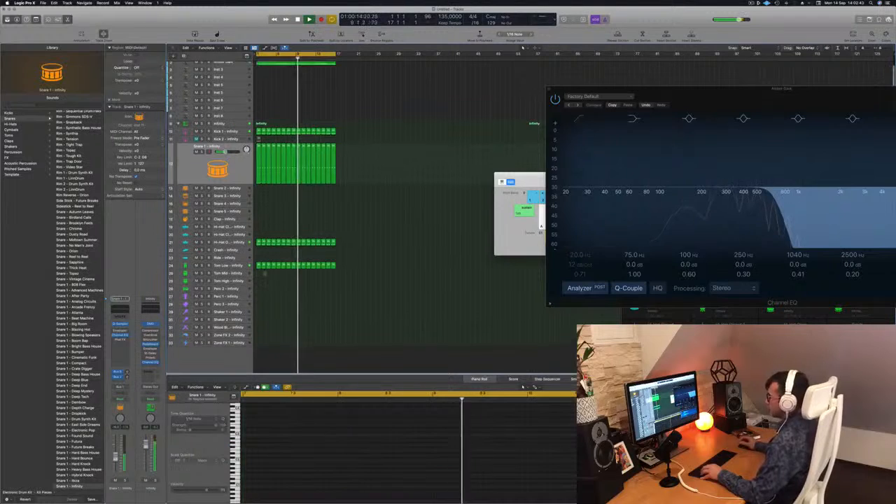
drag(258, 243, 259, 228)
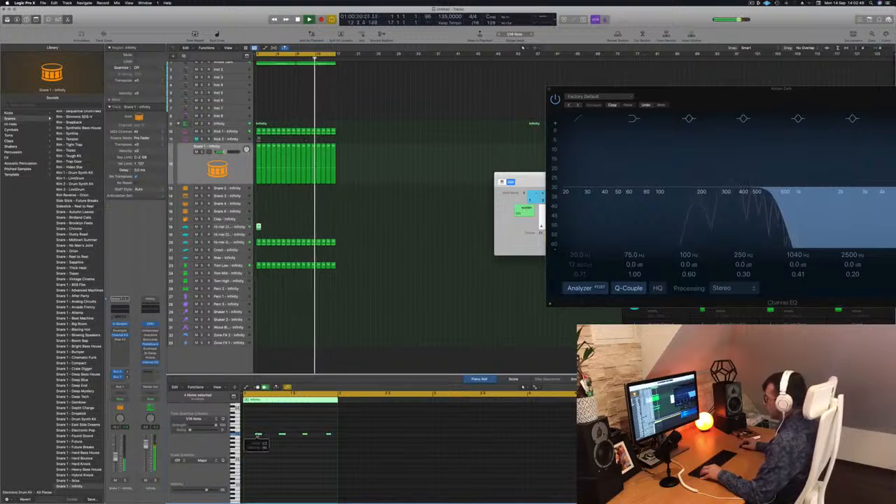
drag(259, 435, 449, 457)
scroll(248, 437, up, 5)
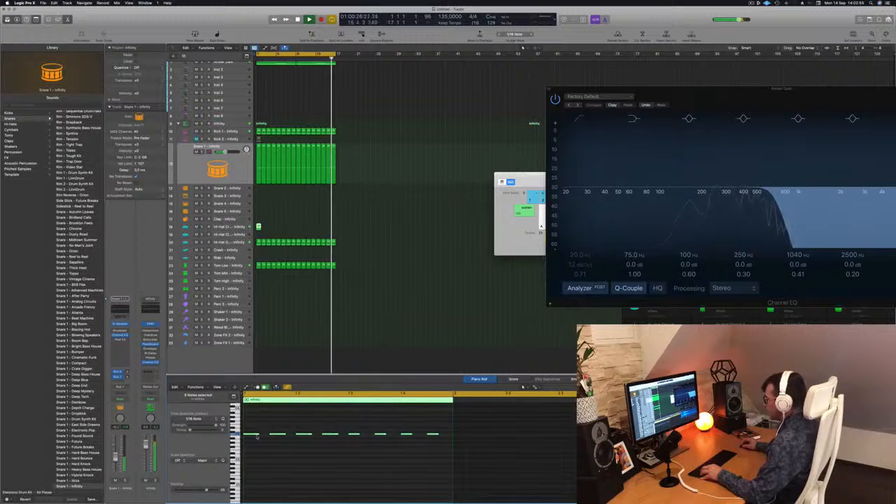
drag(258, 434, 266, 439)
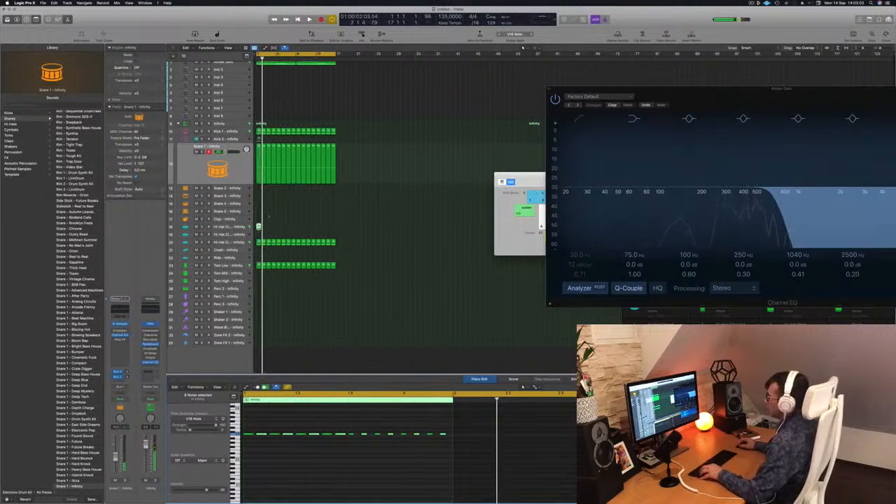
Step: Repeat the one-bar Hi-Hat Closed region up to bar 17 and play the beat
drag(259, 226, 315, 232)
shift+click(259, 228)
key(super+Right)
key(super+Right)
key(super+Right)
key(super+Right)
key(super+Right)
key(super+Left)
key(super+Left)
key(super+Left)
key(super+Left)
key(super+Left)
mouse_move(369, 224)
mouse_down()
mouse_move(270, 227)
mouse_move(365, 234)
mouse_up()
key(space)
key(super+Left)
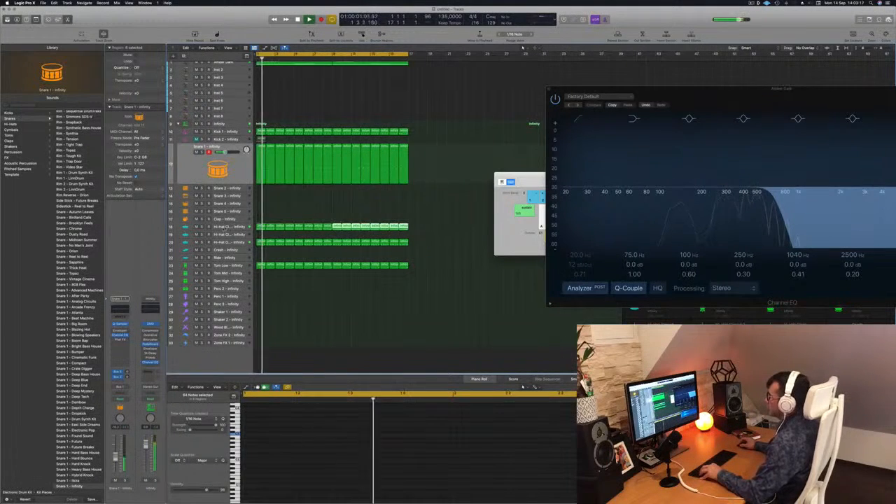
Step: Select the Hi-Hat Closed track and clear the region selection while the beat plays
click(225, 227)
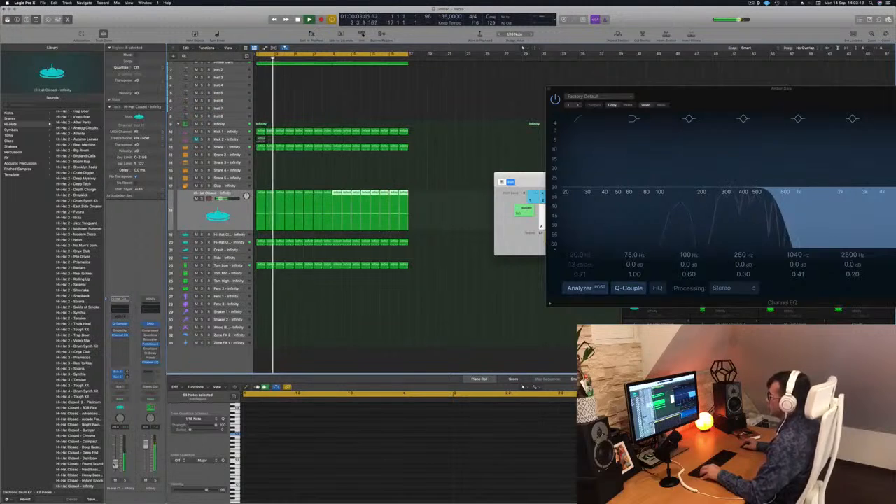
click(315, 315)
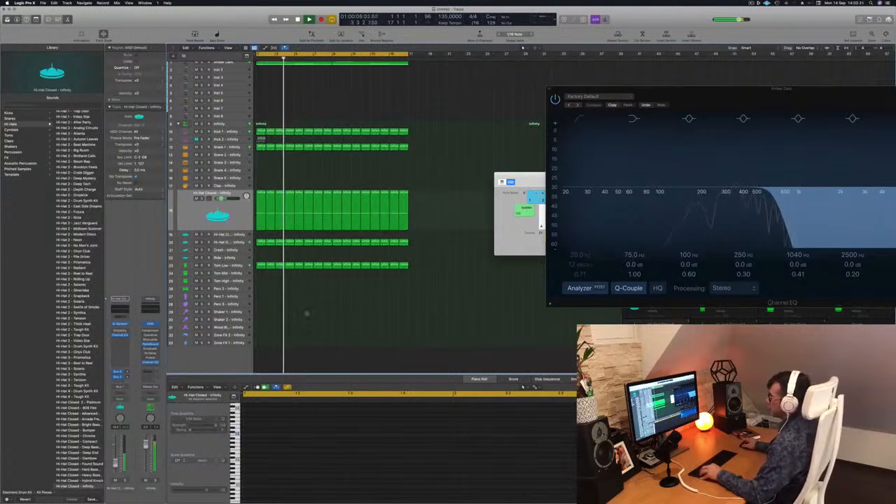
key(super+Left)
key(super+Left)
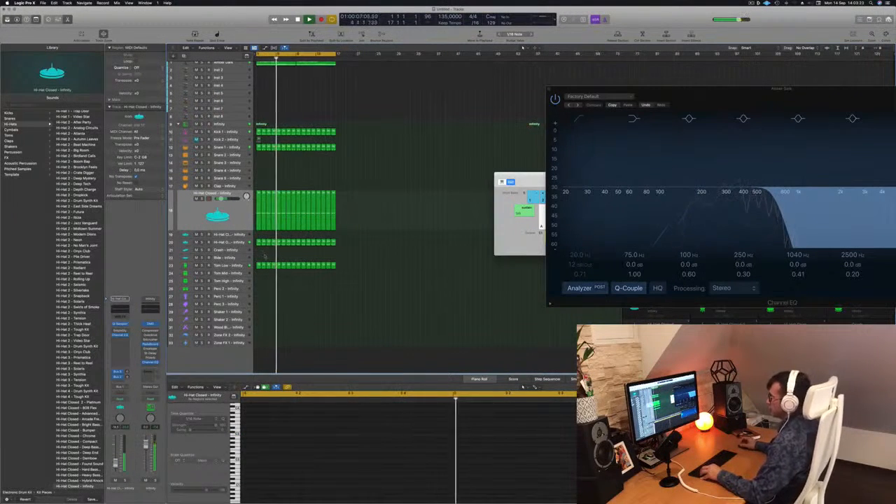
Step: Copy the first Tom Low region to the Perc 1 track and move its note to the fourth sixteenth of beat 1
click(258, 267)
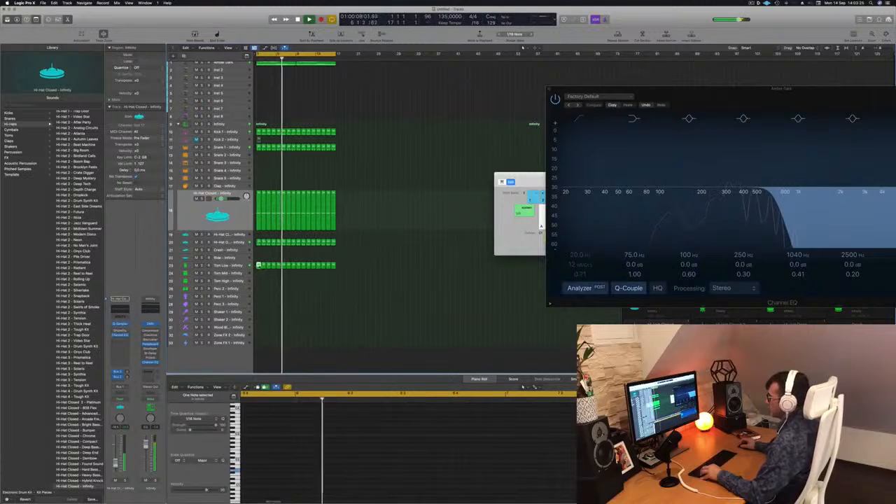
drag(258, 266, 259, 297)
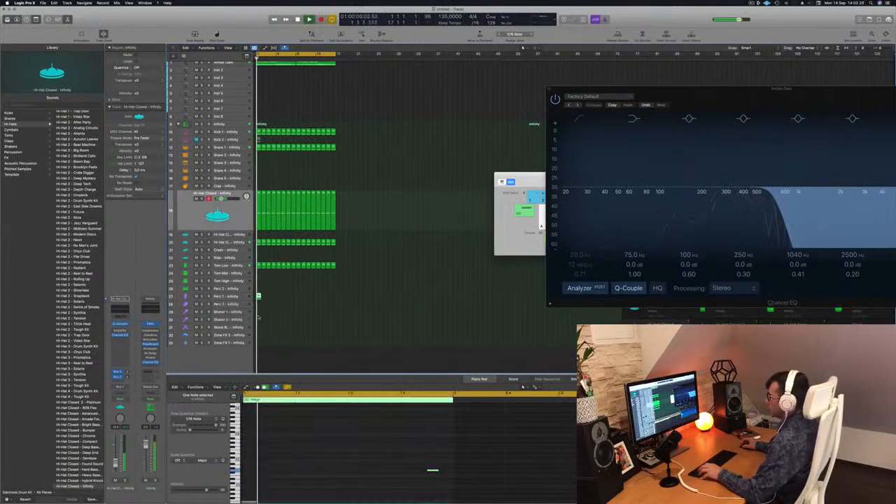
click(444, 478)
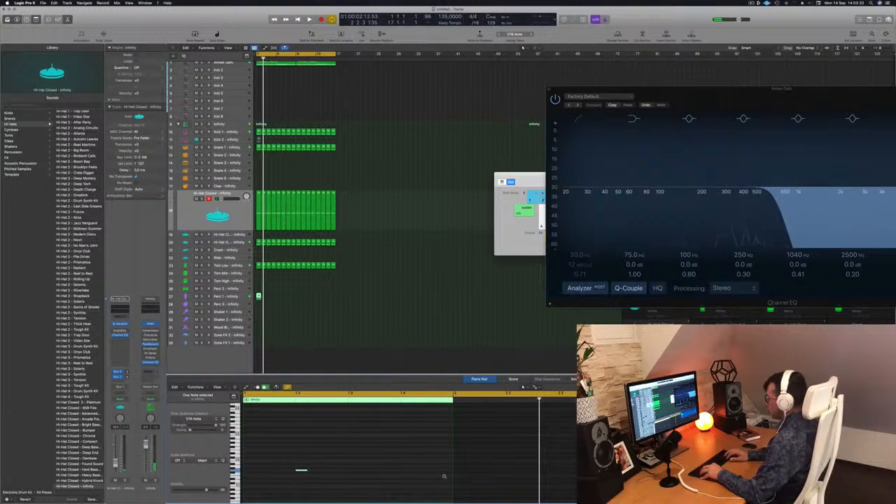
key(Return)
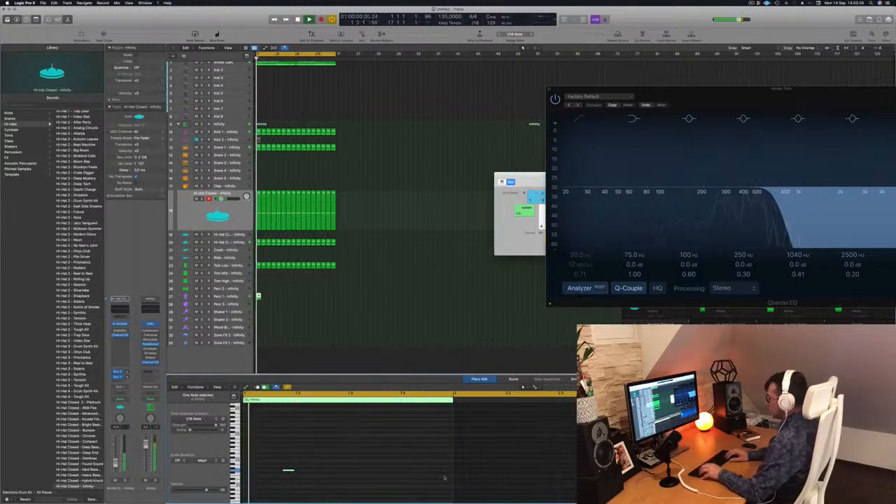
key(Return)
key(Return)
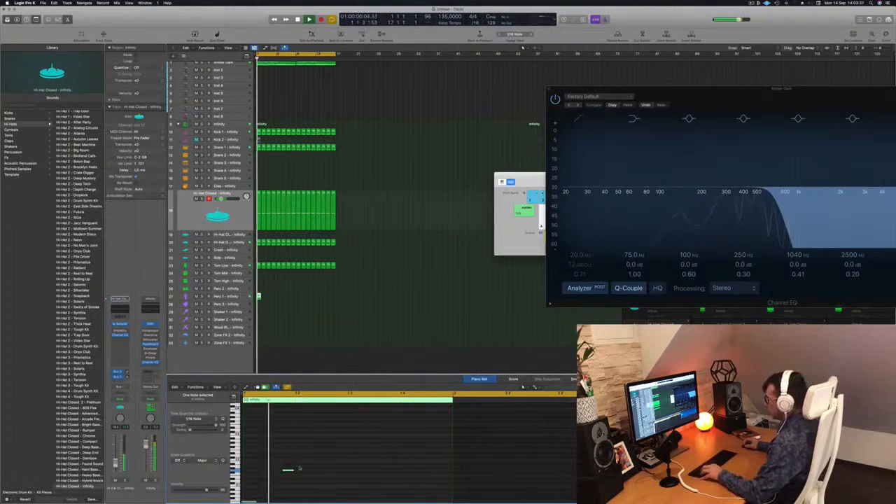
Step: Copy the Perc 1 note to the fourth sixteenth of beat 3 and to the start of beat 3
drag(288, 471, 393, 473)
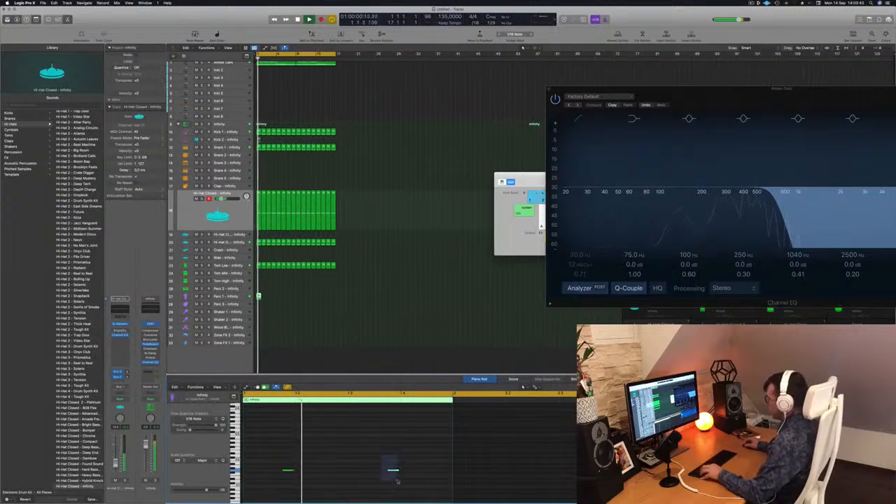
drag(392, 470, 355, 472)
key(space)
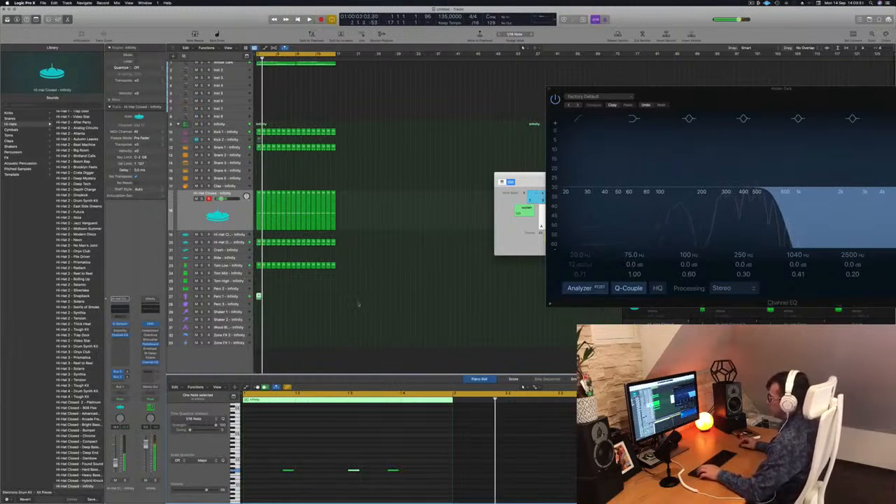
Step: Repeat the one-bar Perc 1 region up to bar 17 and listen to it with the beat
drag(258, 296, 279, 299)
mouse_move(300, 297)
mouse_down()
mouse_move(259, 297)
mouse_move(298, 300)
mouse_up()
click(274, 320)
click(259, 296)
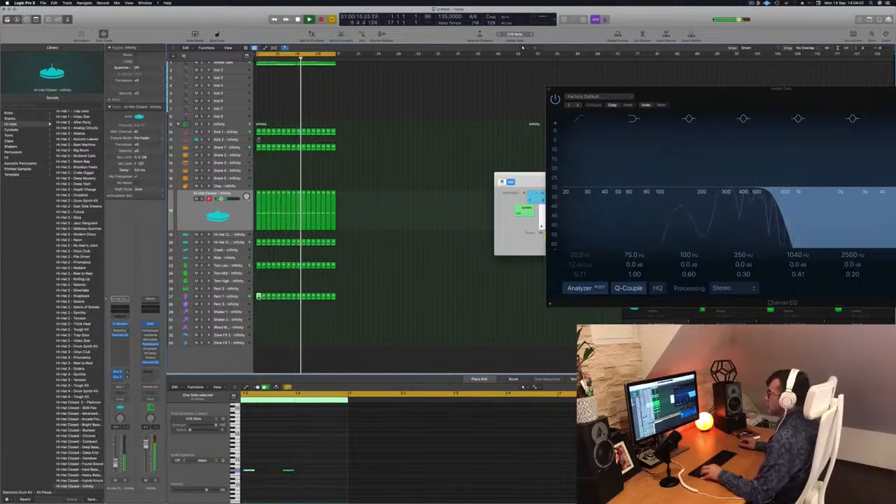
click(257, 312)
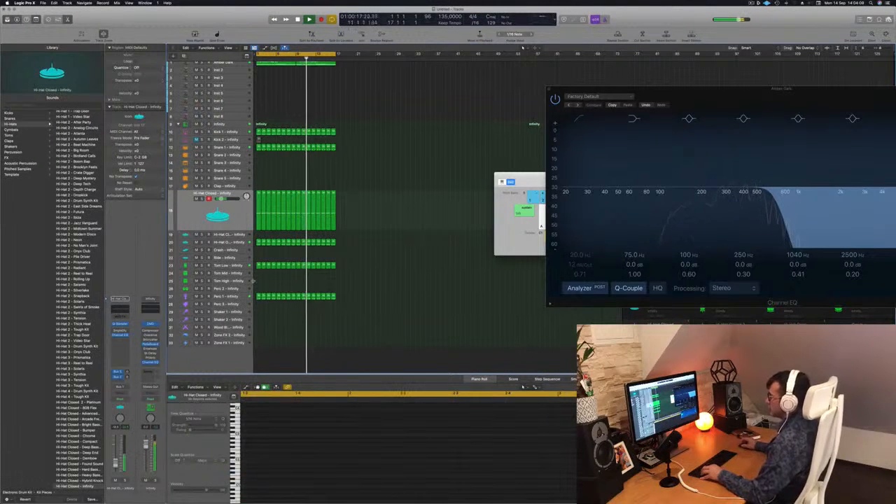
Step: Copy the first Perc 1 region to the percussion track directly above and shift its last two notes one beat later
click(259, 297)
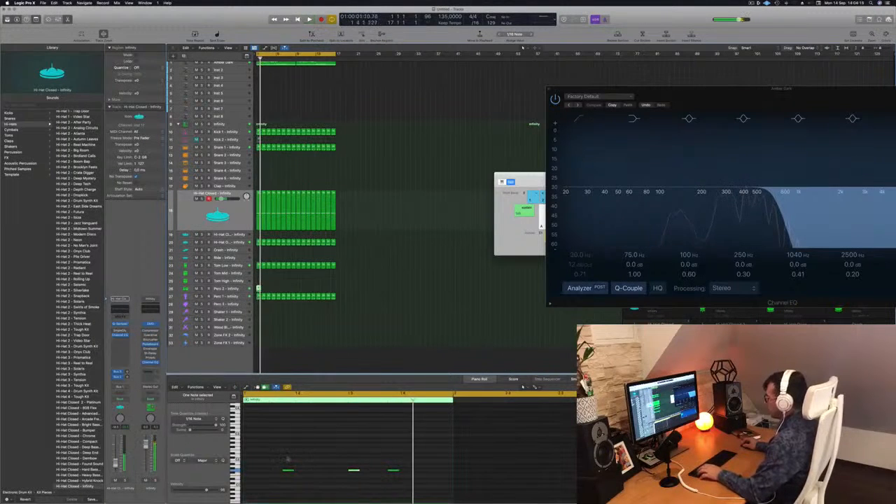
drag(276, 459, 414, 481)
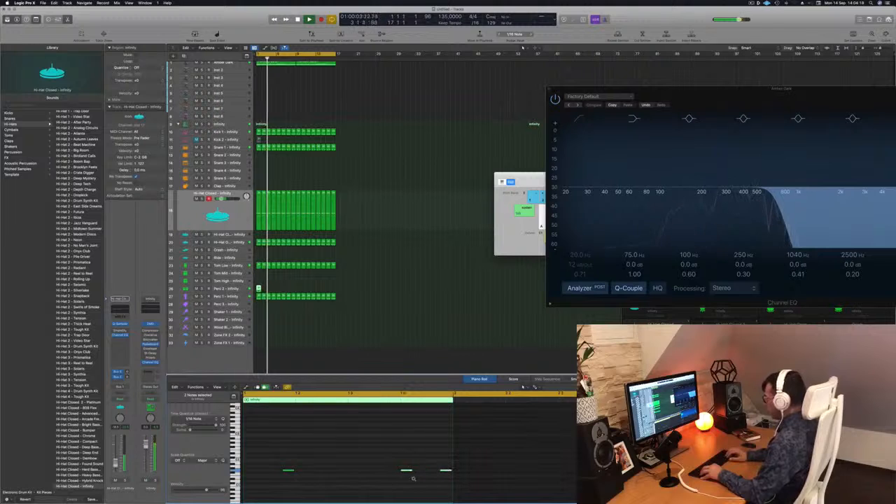
drag(336, 463, 281, 476)
key(space)
key(space)
key(alt+Left)
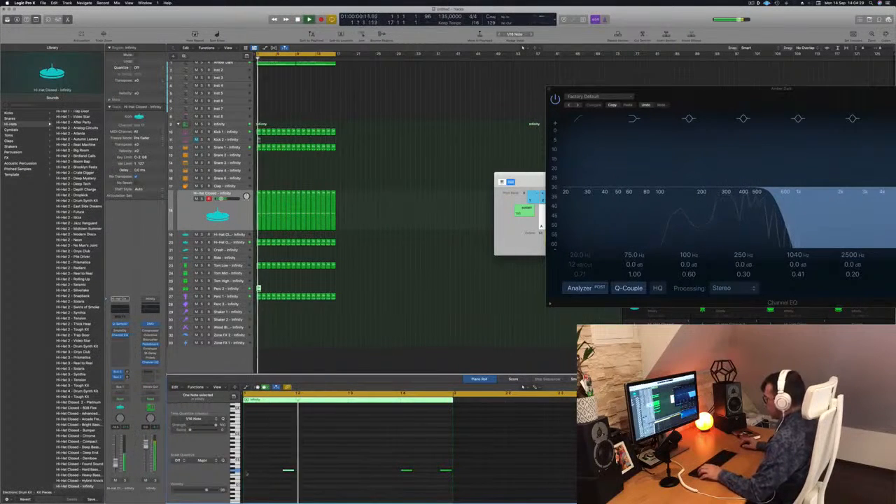
Step: Select all three notes in the copied percussion region and transpose them up by semitones while the beat plays
drag(277, 463, 448, 486)
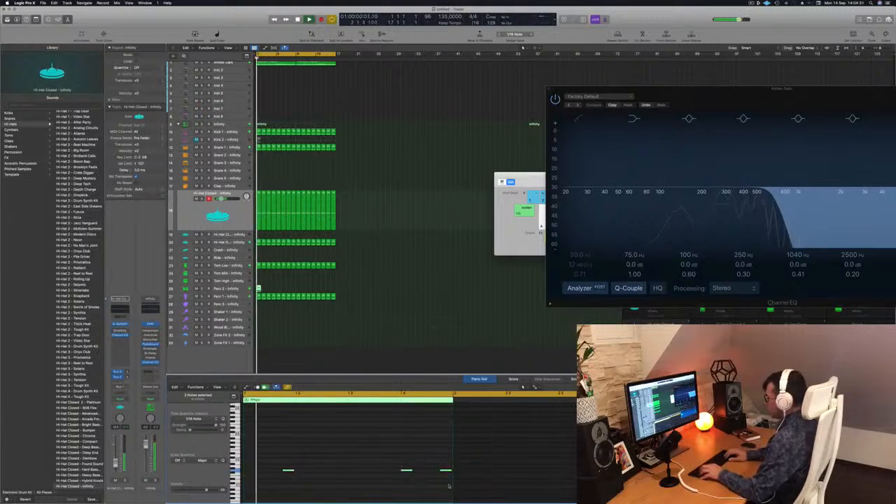
key(alt+Up)
key(alt+Up)
key(alt+Up)
key(alt+Up)
key(alt+Up)
key(space)
key(alt+Up)
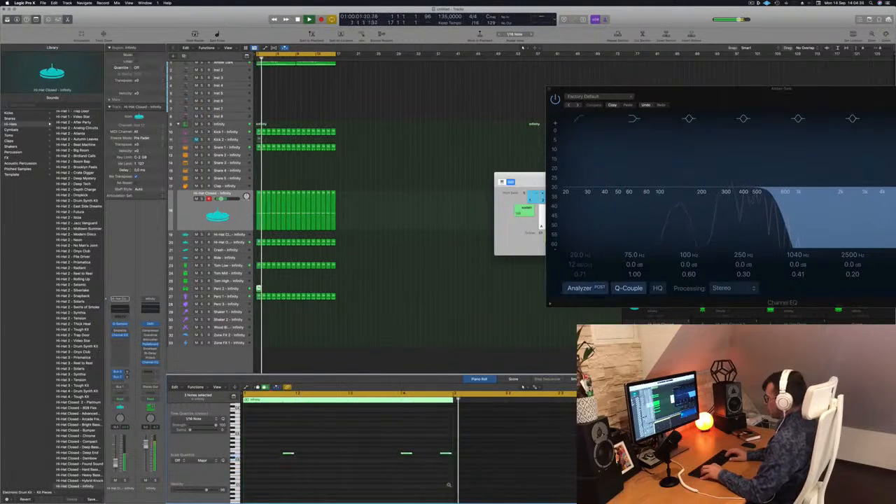
key(alt+Up)
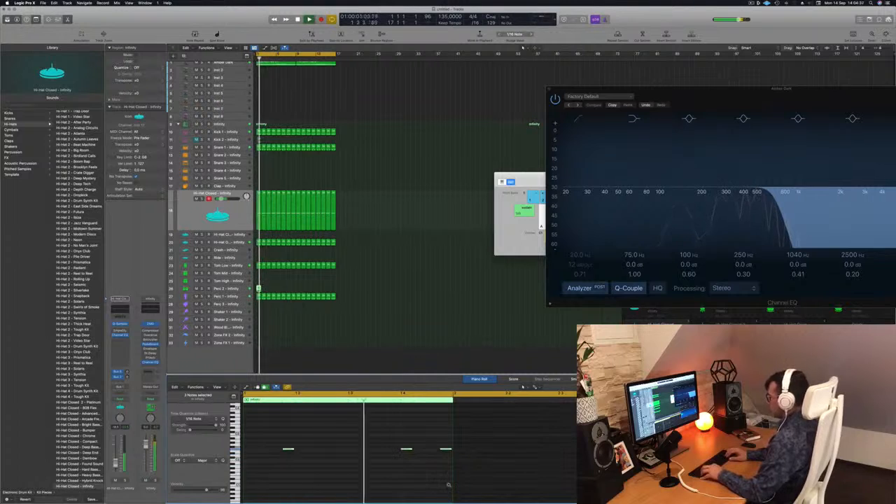
key(alt+Up)
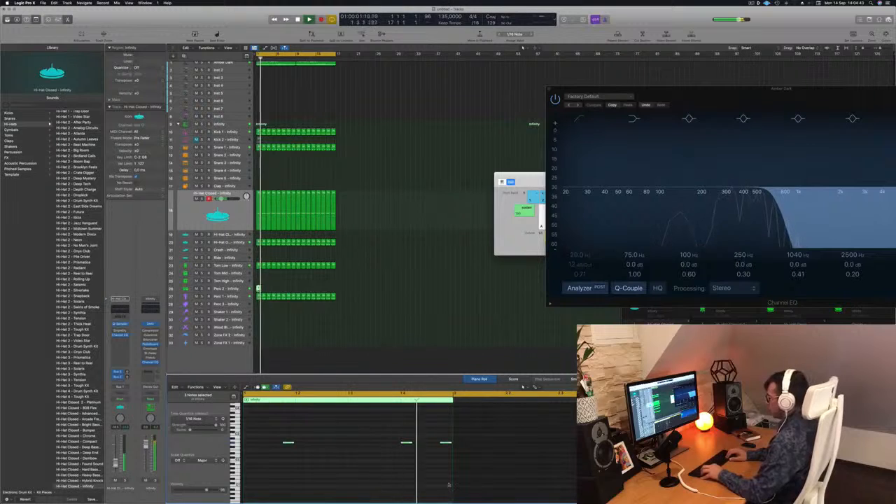
key(alt+Up)
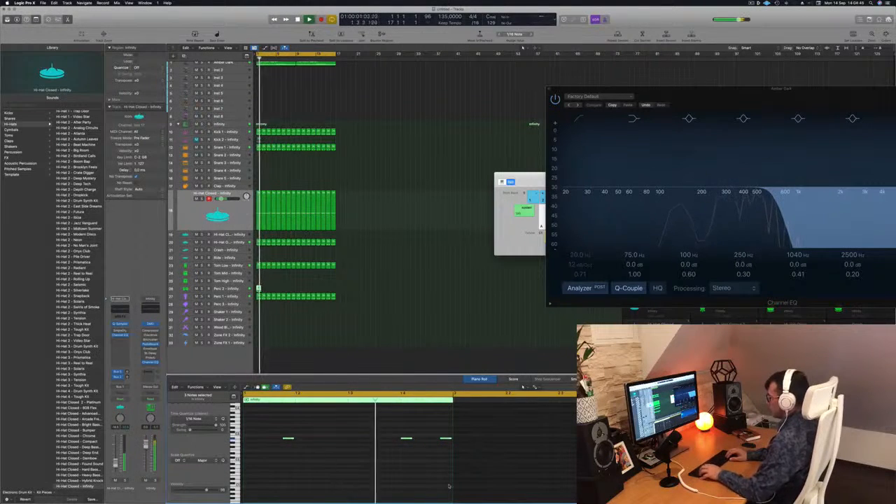
key(alt+Up)
key(alt+Up)
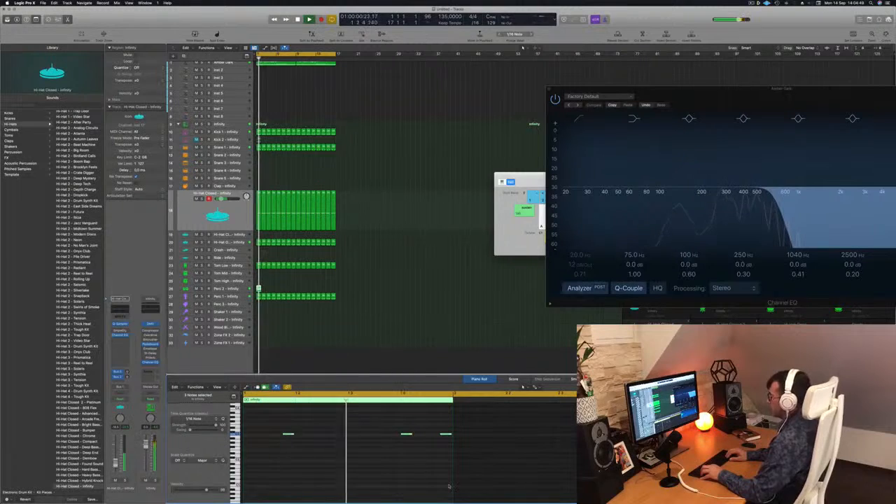
Step: Transpose the three percussion notes further up and move their region to the Tom High track, listening from bar 1
key(alt+Up)
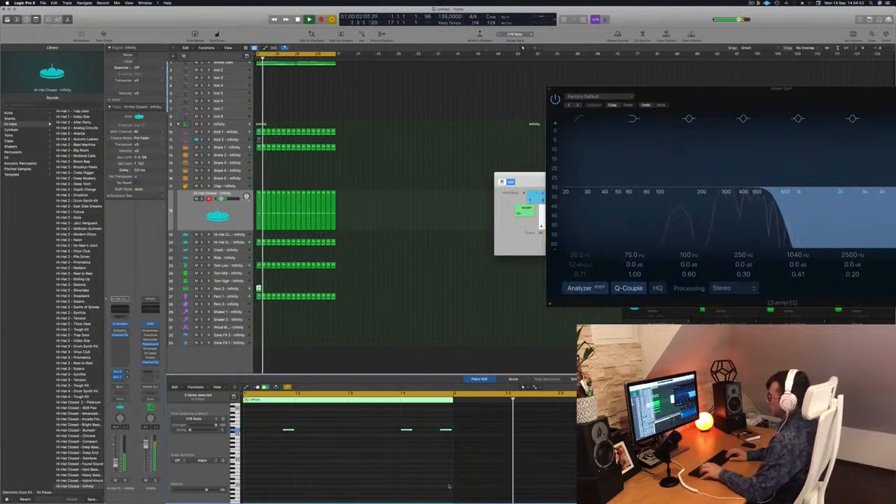
key(alt+Up)
key(alt+Up)
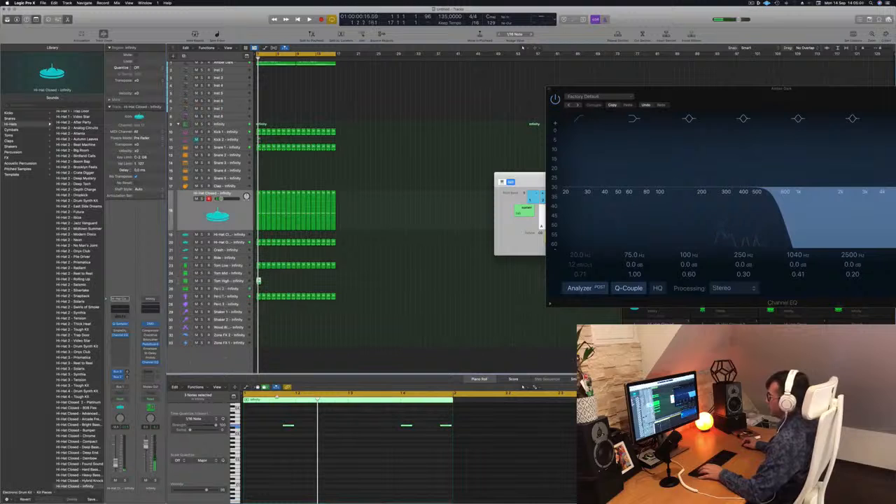
click(280, 439)
key(space)
key(super+Left)
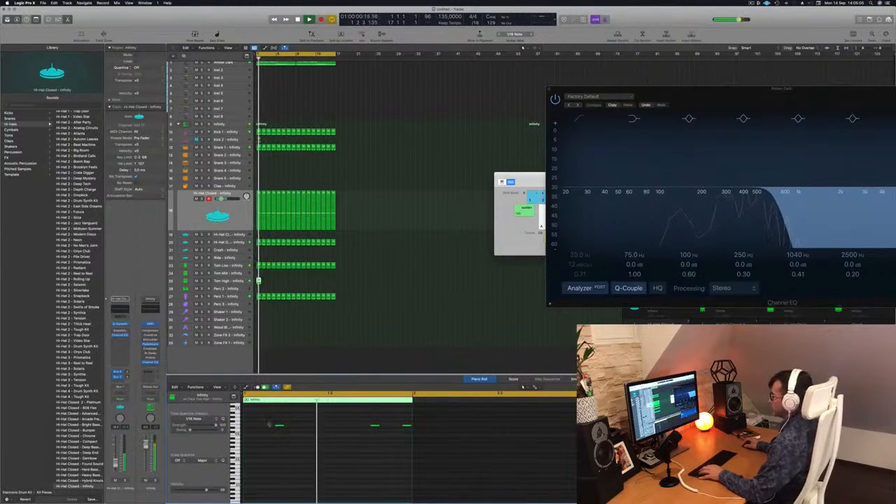
Step: Try the three Tom High notes a few semitones lower while the beat plays, and raise them back
drag(269, 418, 409, 446)
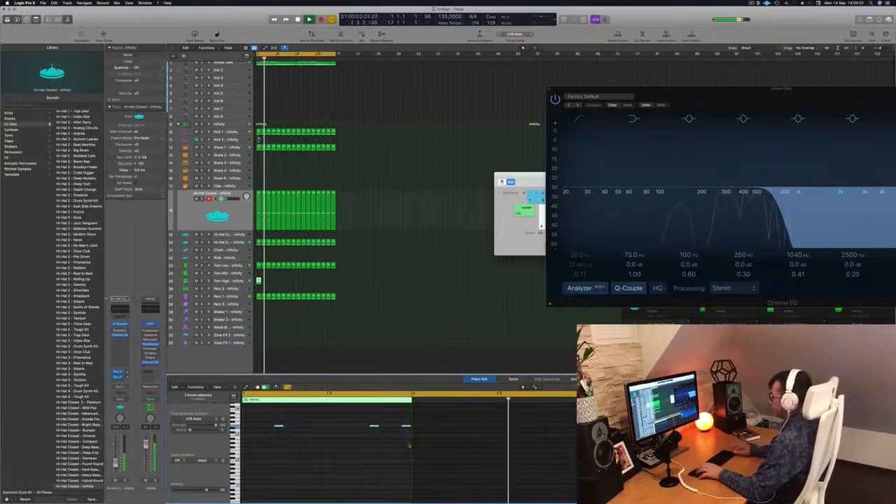
key(alt+Down)
key(alt+Down)
key(space)
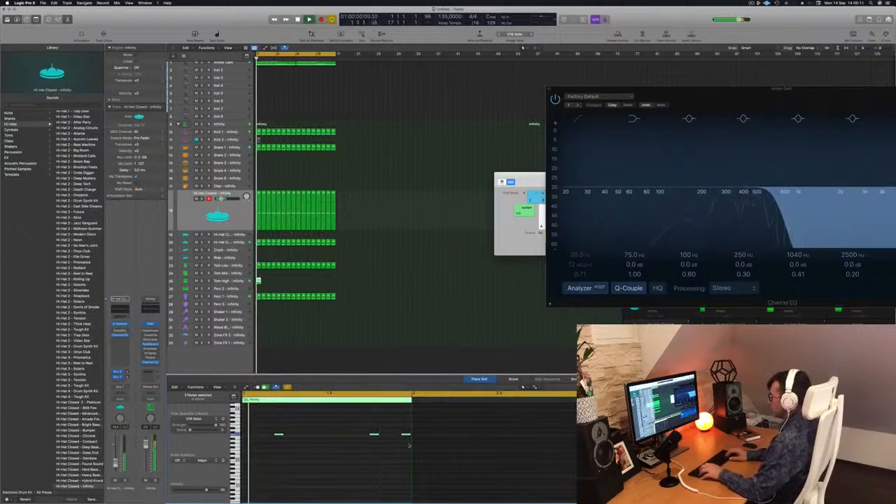
key(alt+Up)
key(alt+Up)
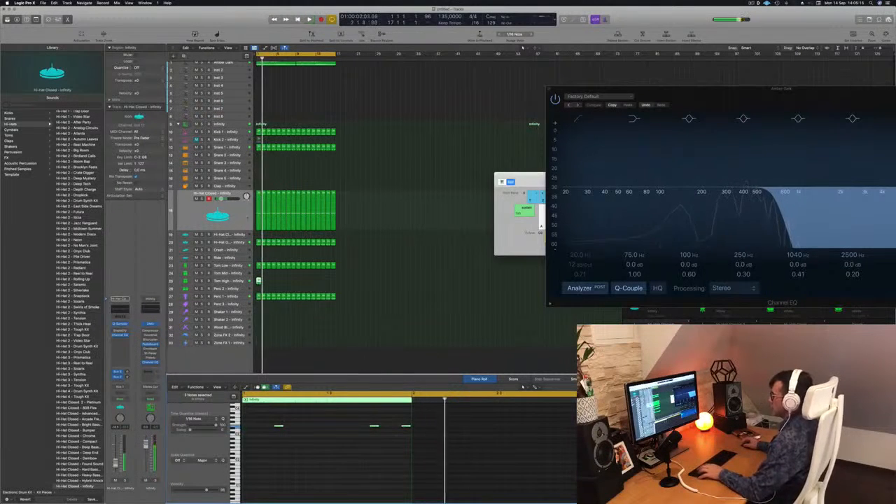
Step: Repeat the one-bar Tom High region up to bar 17 and listen to it with the beat
drag(264, 283, 302, 283)
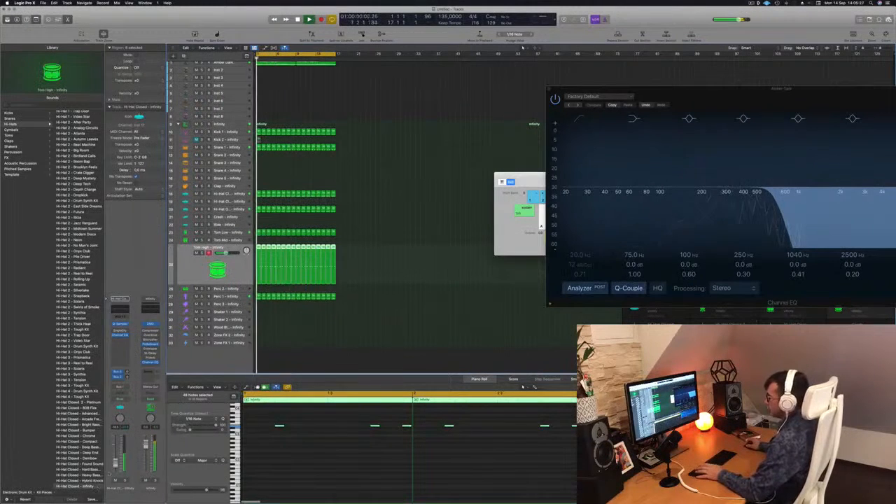
key(Return)
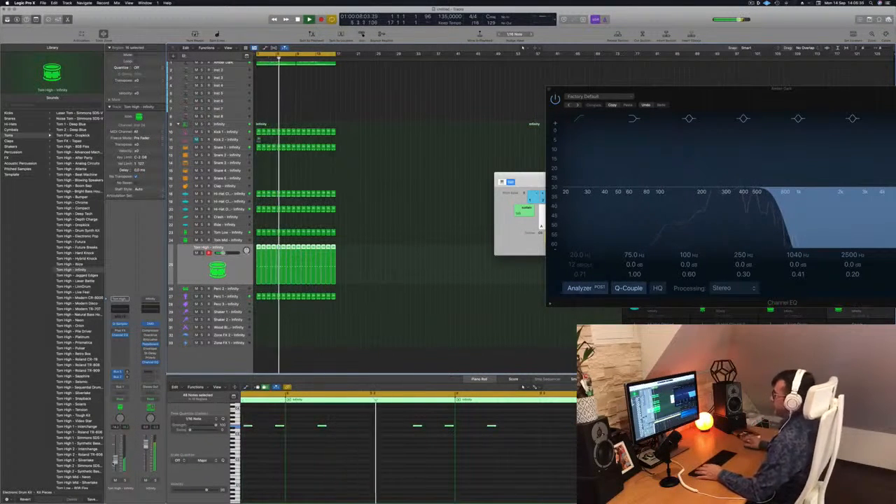
click(362, 313)
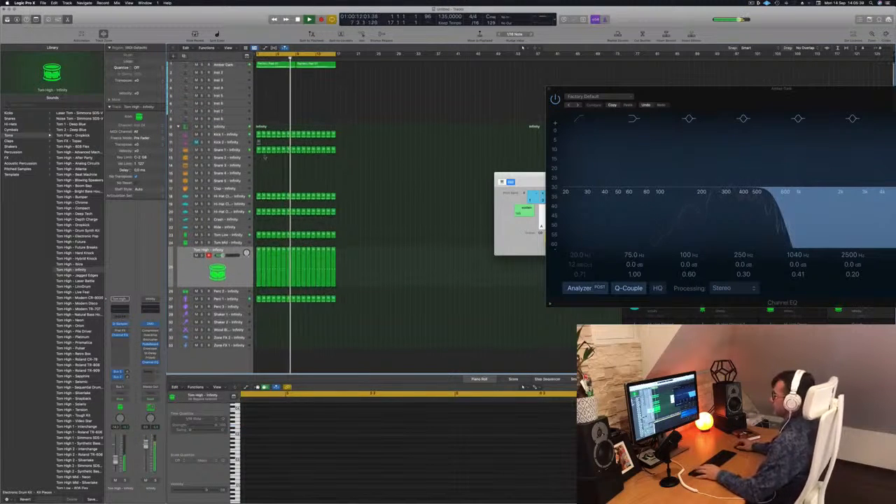
Step: Copy the first Snare 1 region, audition the copy on the Snare 3 and Snare 5 tracks, and place it on Snare 2
scroll(264, 163, up, 3)
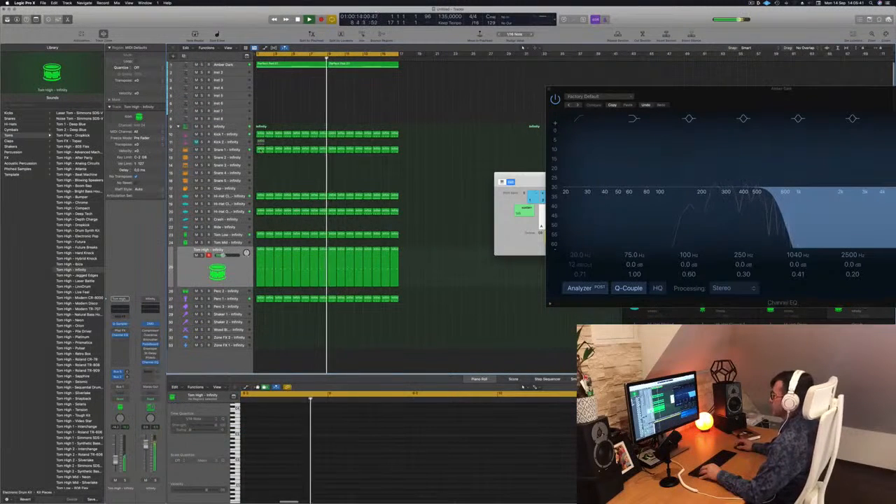
click(260, 151)
mouse_move(260, 150)
mouse_down()
mouse_move(260, 188)
mouse_move(260, 166)
mouse_up()
key(Return)
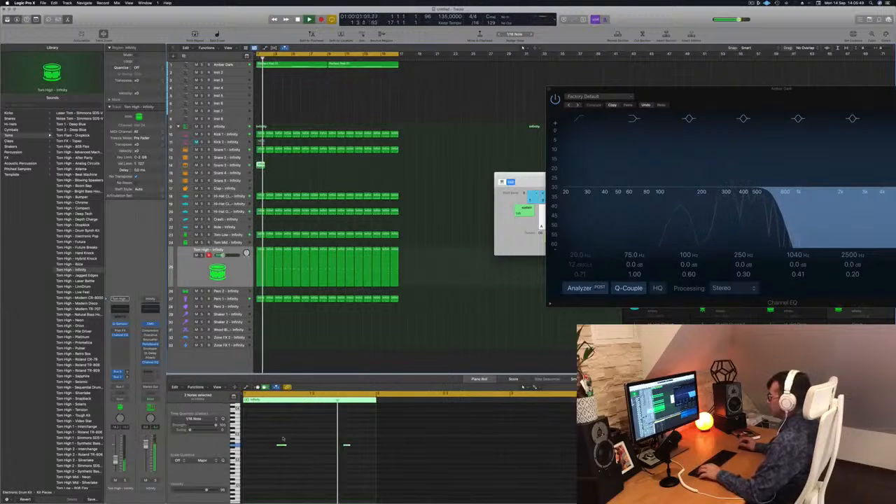
key(Return)
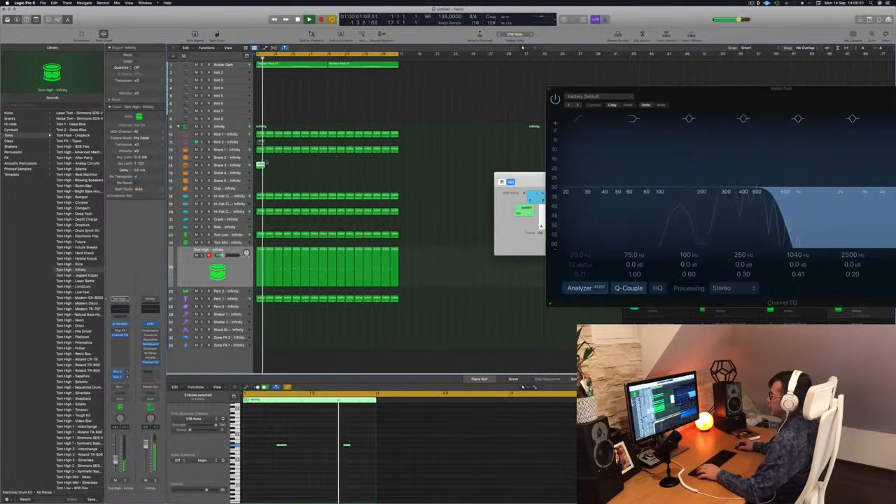
key(Return)
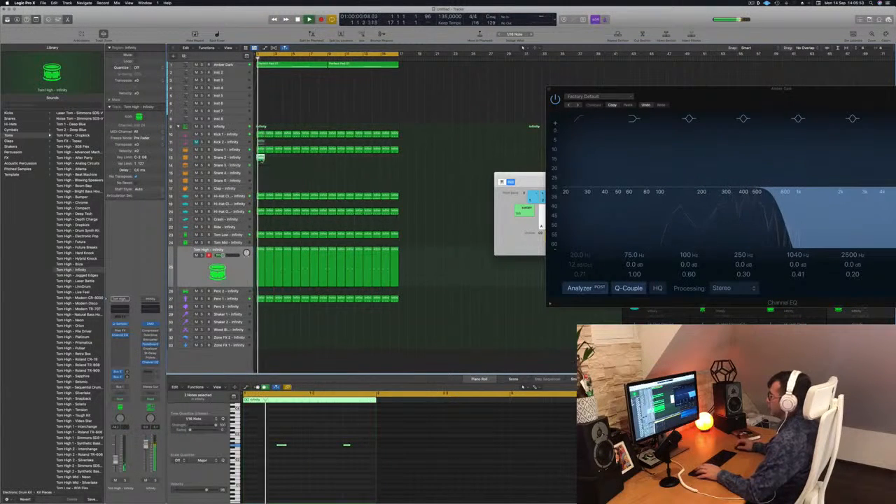
drag(260, 157, 261, 181)
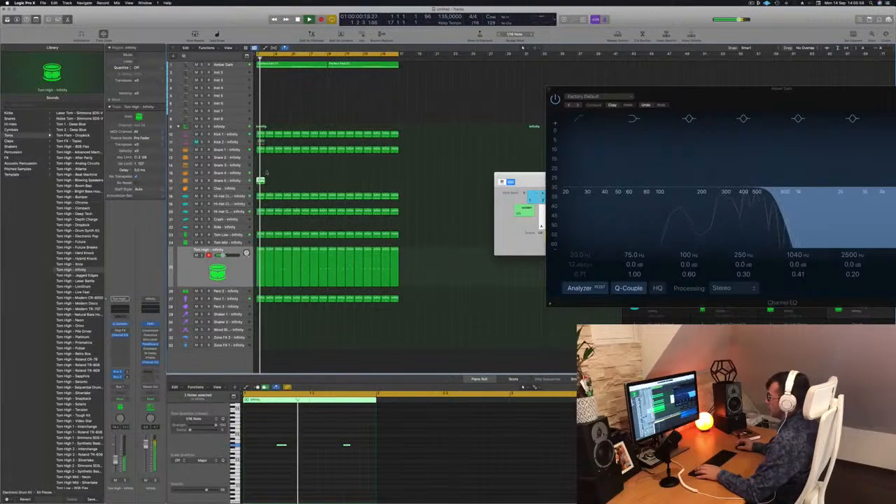
drag(261, 160, 261, 159)
key(Return)
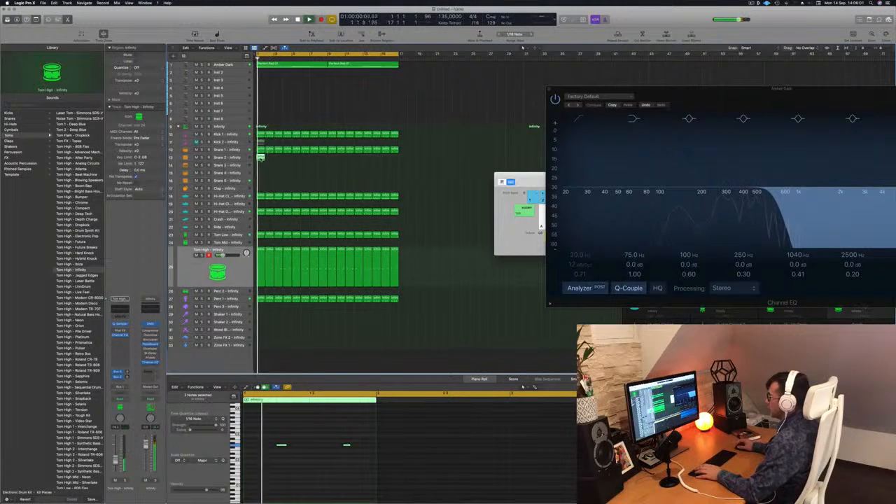
Step: Delete the first note in the Snare 2 region and shift the remaining one to the third sixteenth of beat 4
click(277, 465)
drag(284, 464, 284, 465)
key(space)
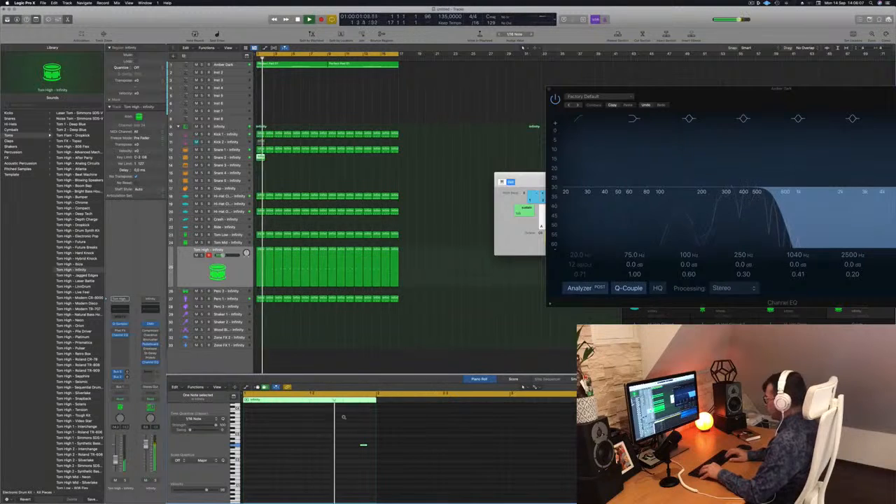
Step: Transpose the remaining Snare 2 note up by more than an octave while the beat plays
key(alt+Up)
key(alt+Up)
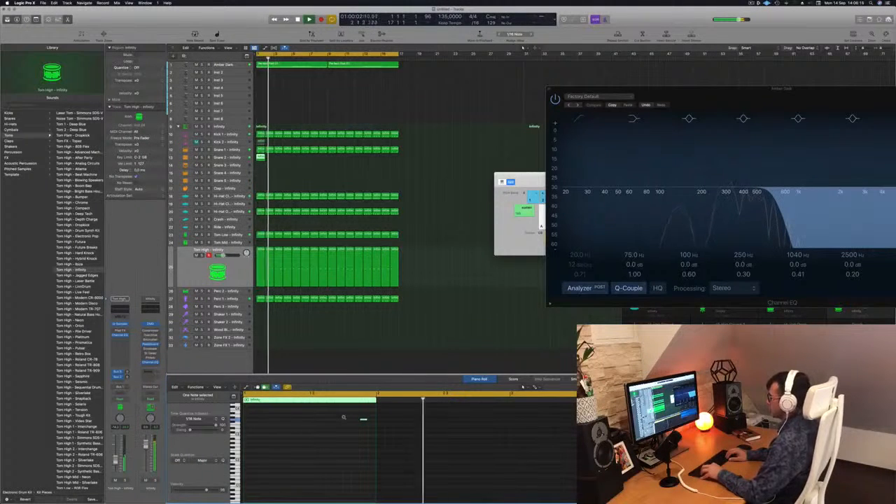
key(alt+Up)
key(Return)
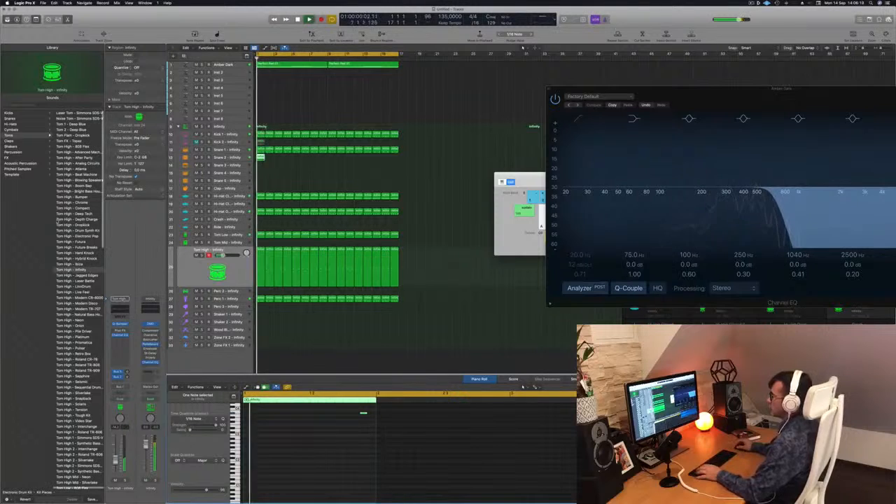
click(11, 119)
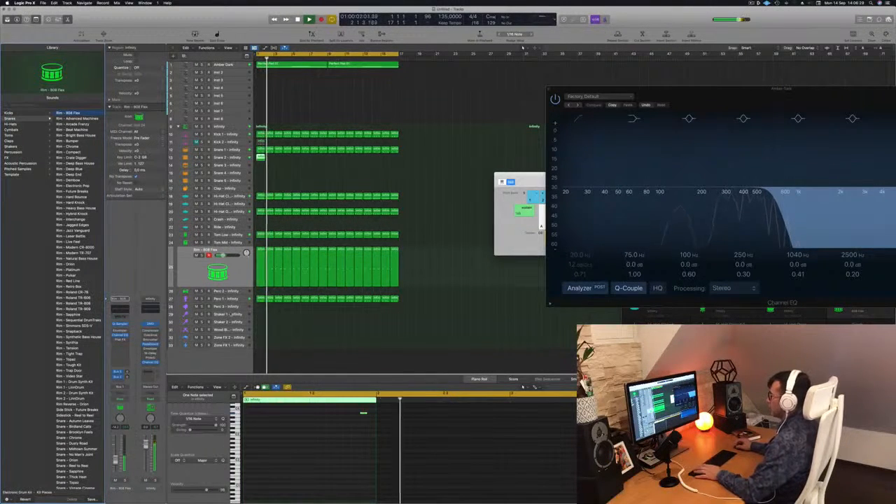
click(232, 278)
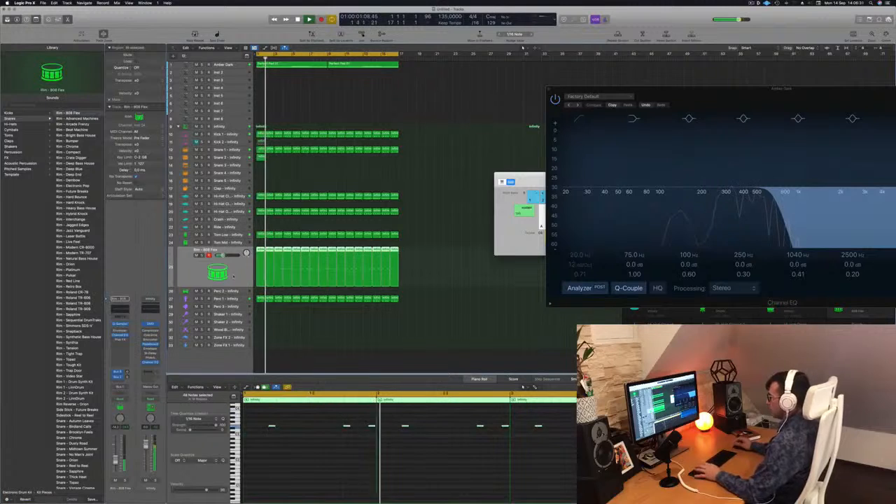
key(super+z)
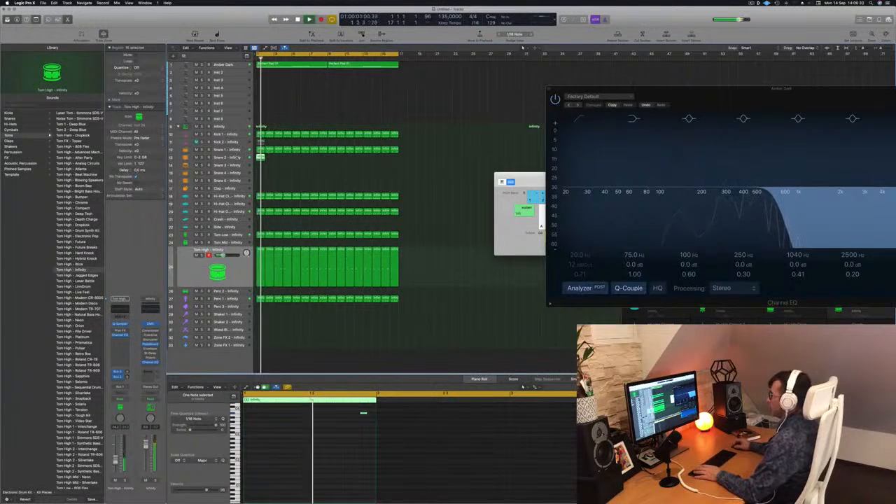
Step: Replace the Snare 2 sound with Rim - 808 Flex and lower its note by one octave
click(238, 157)
drag(330, 410, 424, 440)
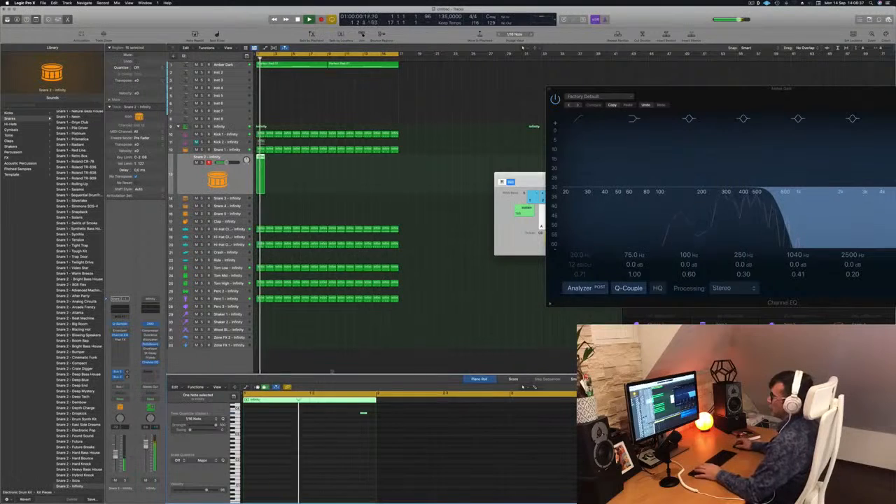
scroll(81, 301, down, 15)
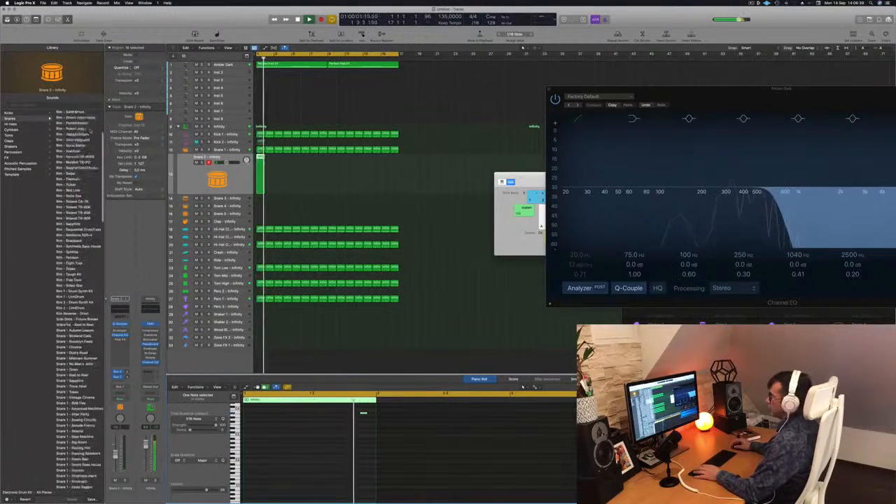
key(Return)
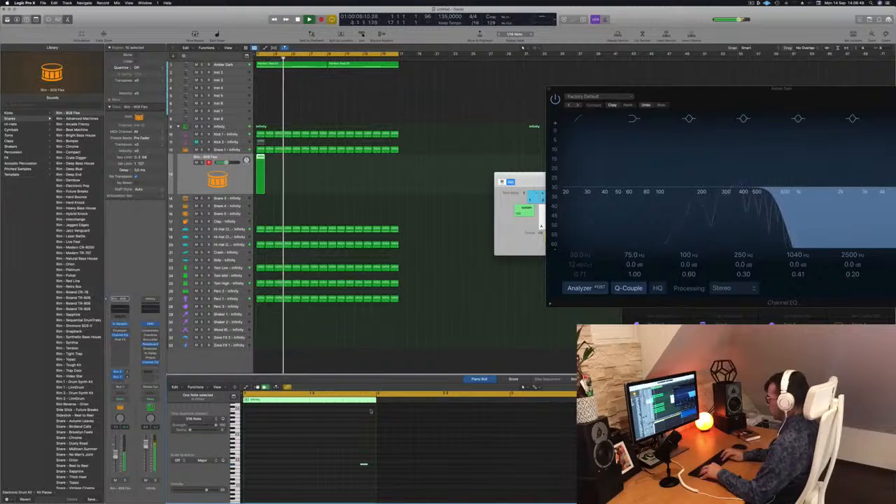
key(alt+shift+Up)
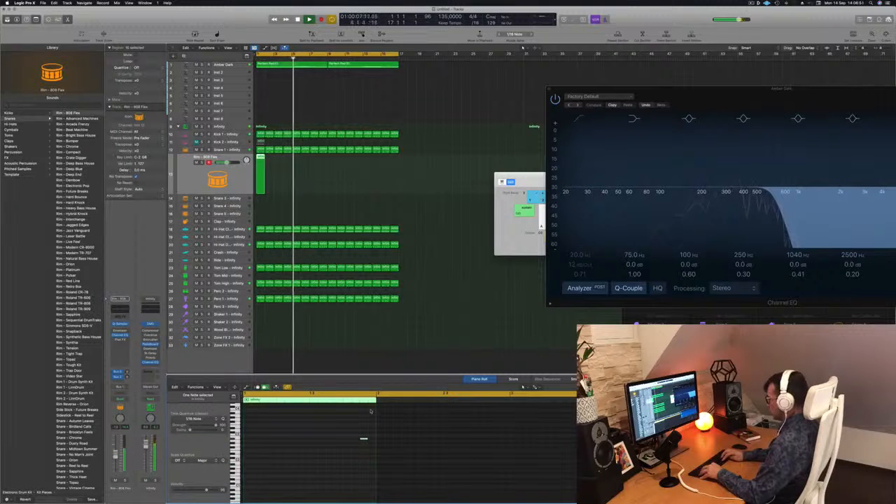
Step: Audition the Rim - Advanced Machines sound on the rim track and replace it with Rim - Arcade Frenzy
key(Return)
click(82, 121)
key(Return)
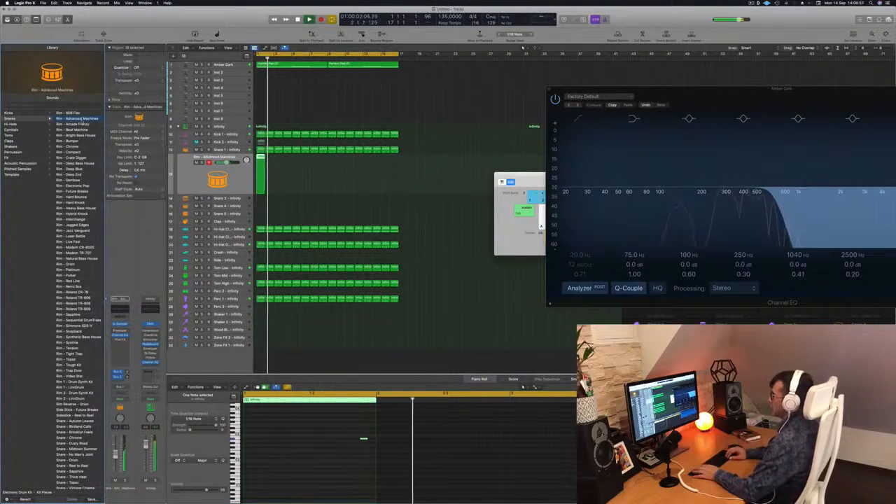
click(83, 124)
key(Return)
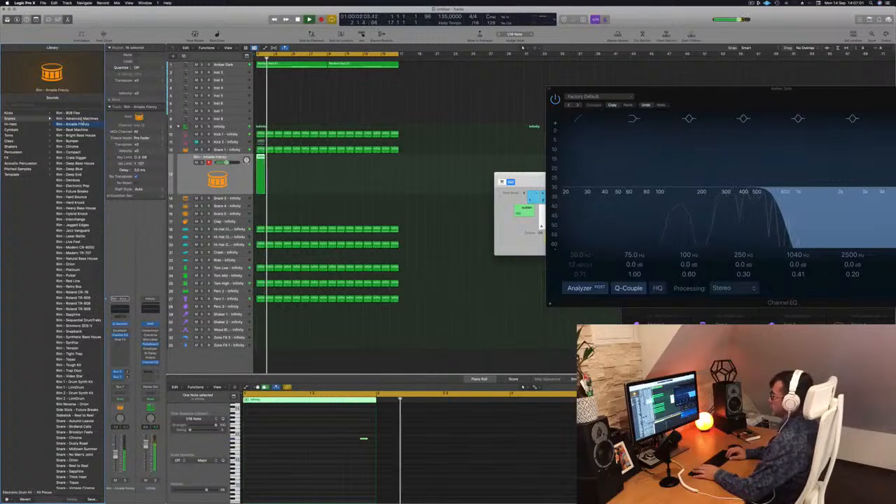
key(Return)
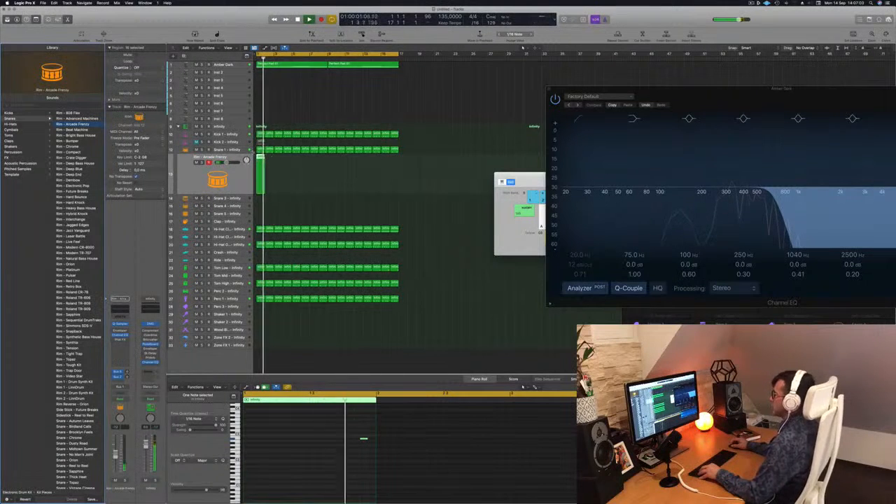
Step: Repeat the one-bar Rim - Arcade Frenzy region up to bar 17 and listen to it with the full beat
mouse_move(267, 168)
mouse_down()
mouse_move(292, 163)
mouse_move(278, 165)
mouse_up()
mouse_move(302, 172)
mouse_down()
mouse_move(256, 178)
mouse_move(300, 164)
mouse_up()
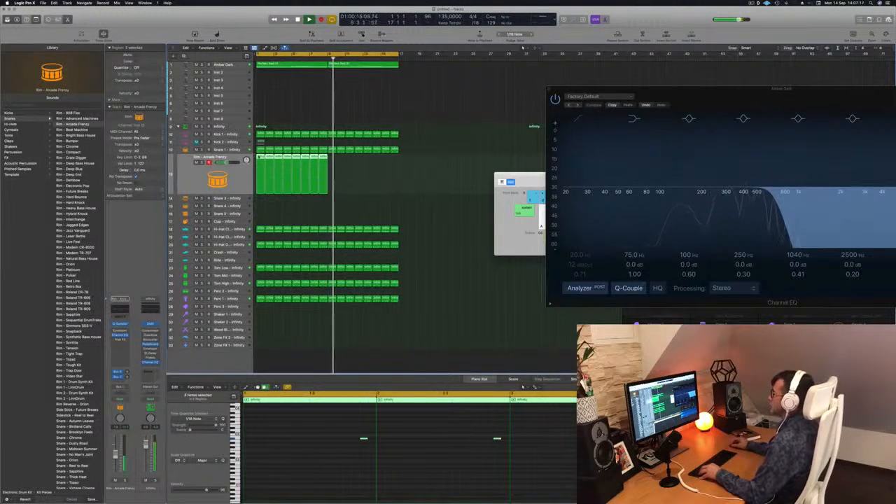
drag(262, 172, 332, 167)
drag(266, 189, 256, 190)
scroll(358, 464, down, 4)
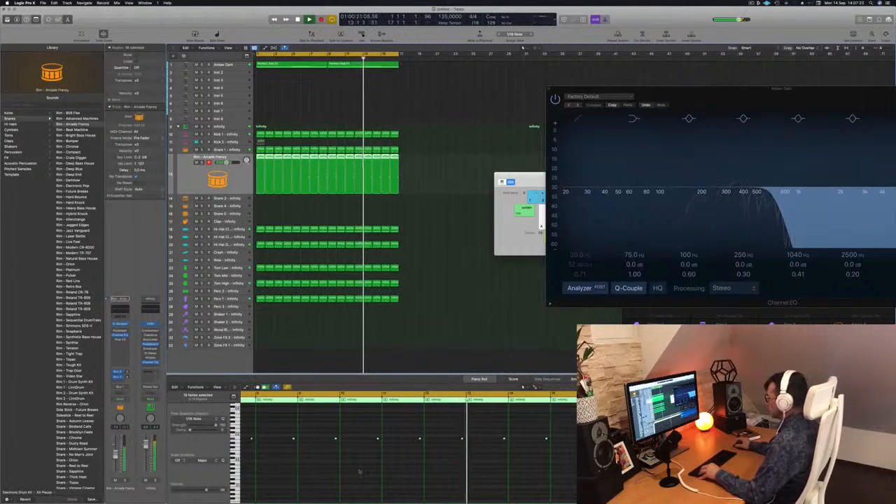
scroll(356, 465, down, 4)
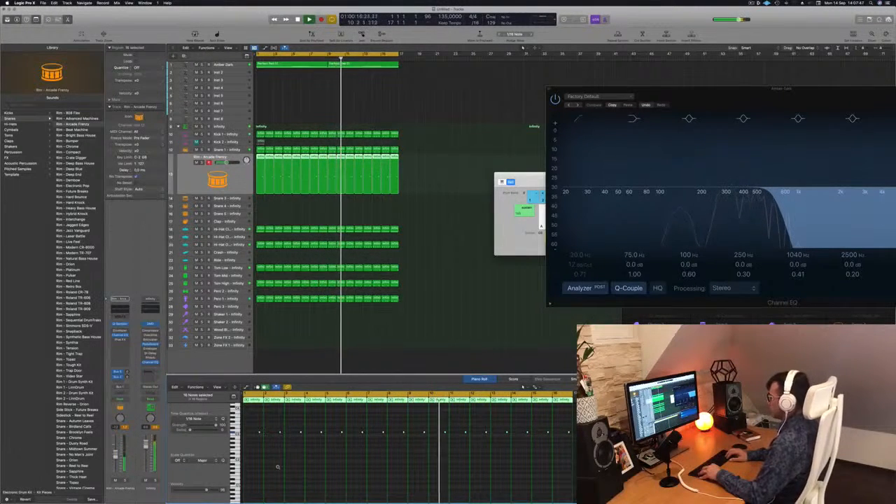
key(Return)
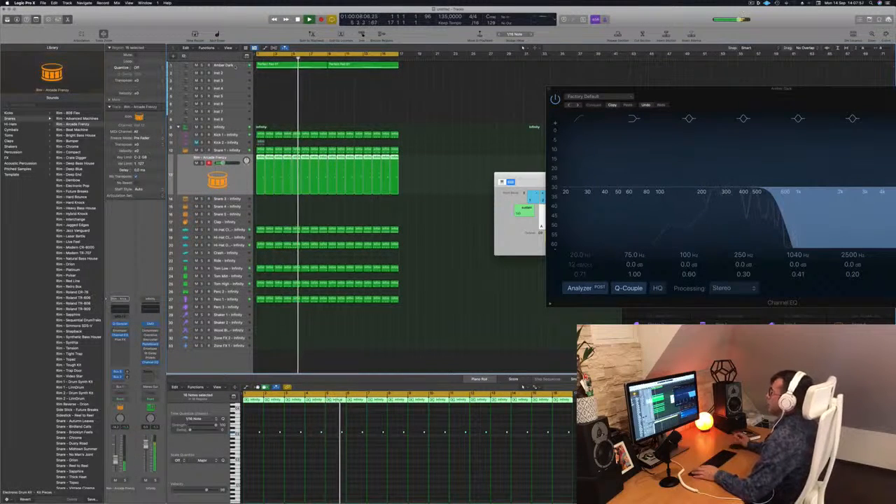
Step: Copy the first Perfect Pad 01 chord region from the Amber Dark track to the Inst 2 track
click(236, 65)
click(318, 133)
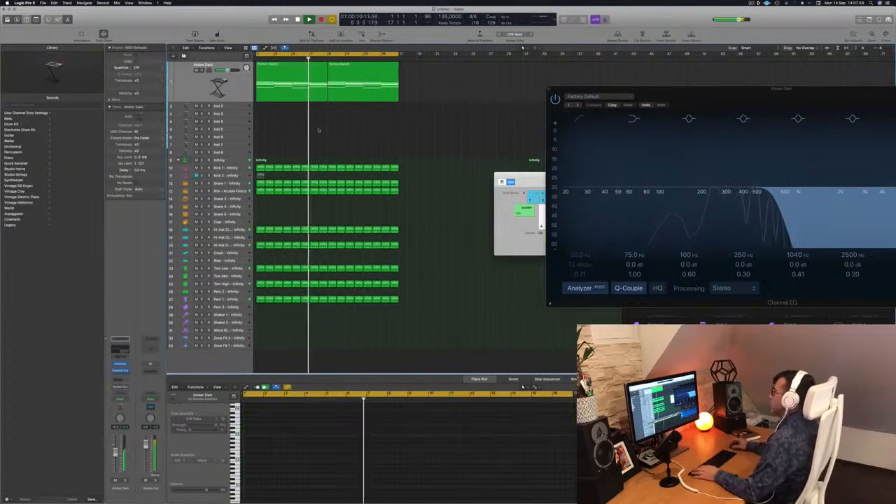
click(273, 75)
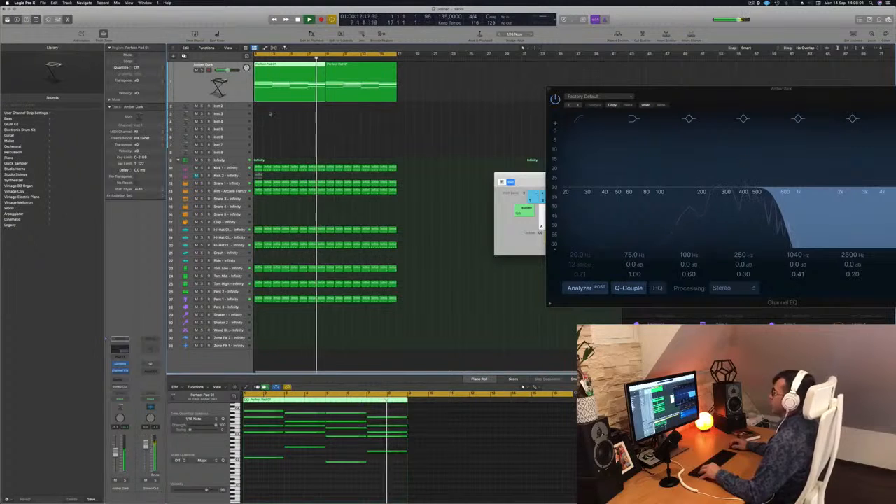
drag(274, 75, 278, 106)
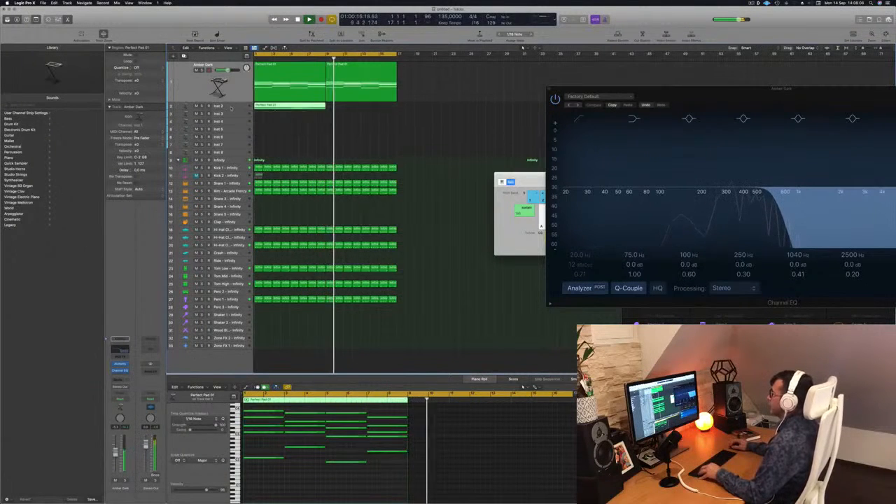
Step: Delete the upper chord notes from the copied Inst 2 region, keeping the lowest notes, and transpose those down one octave
click(231, 108)
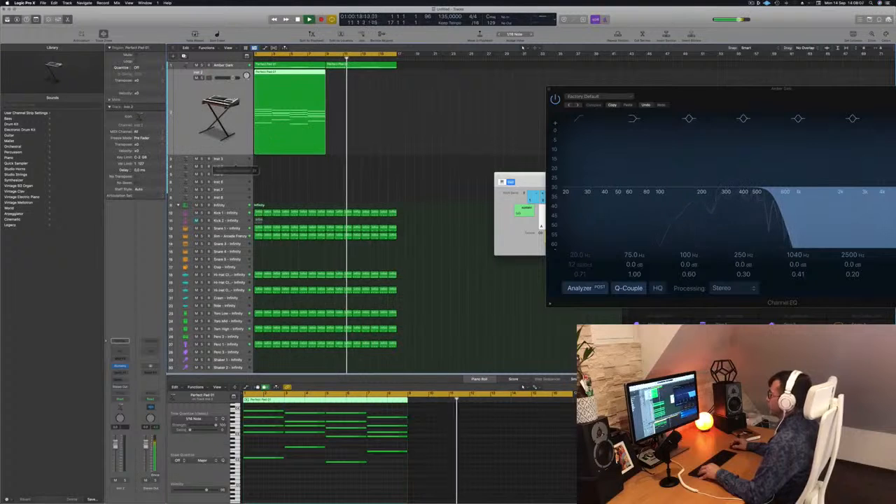
drag(267, 408, 388, 444)
key(Delete)
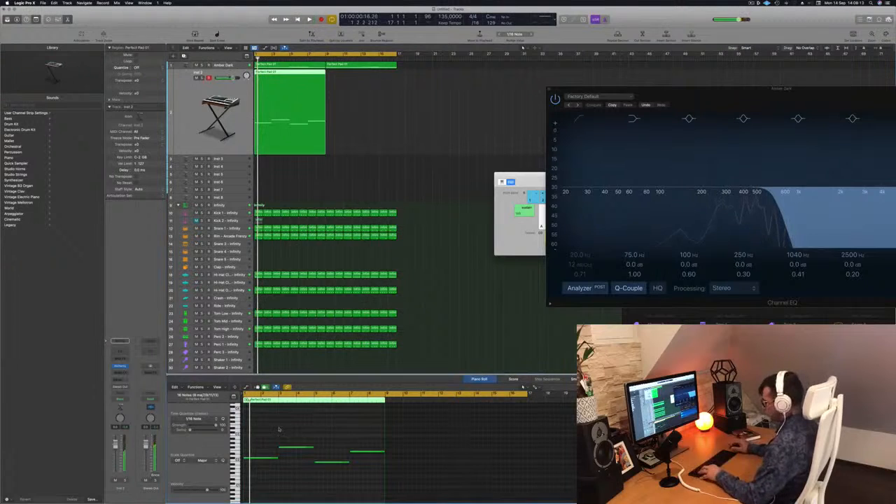
key(alt+shift+Down)
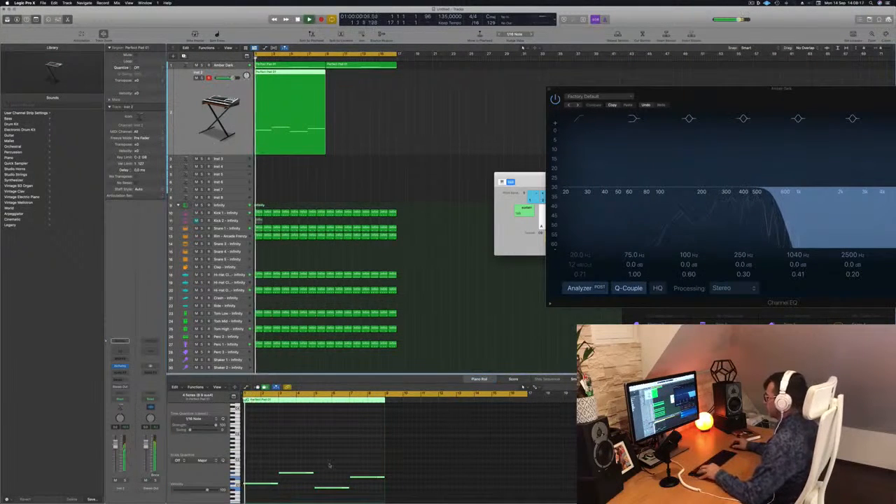
Step: Shorten all four bass notes in the Inst 2 region together to under half a bar each
scroll(328, 462, up, 3)
drag(295, 461, 492, 500)
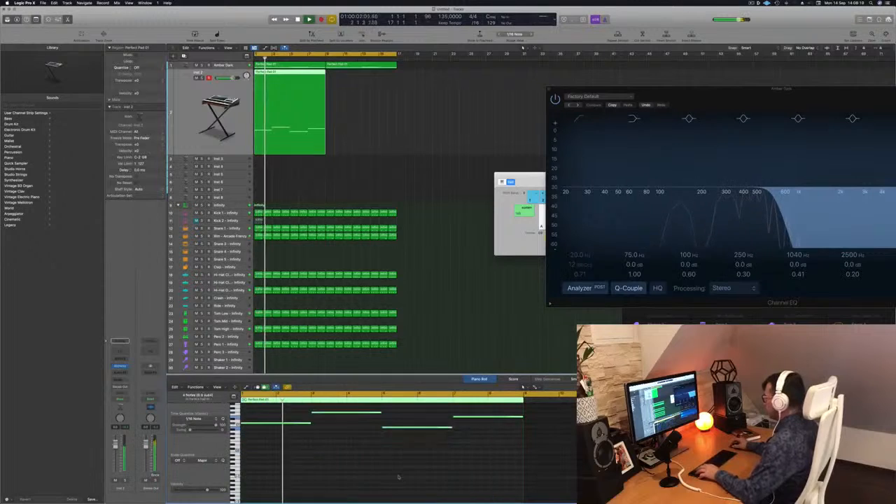
scroll(320, 457, up, 2)
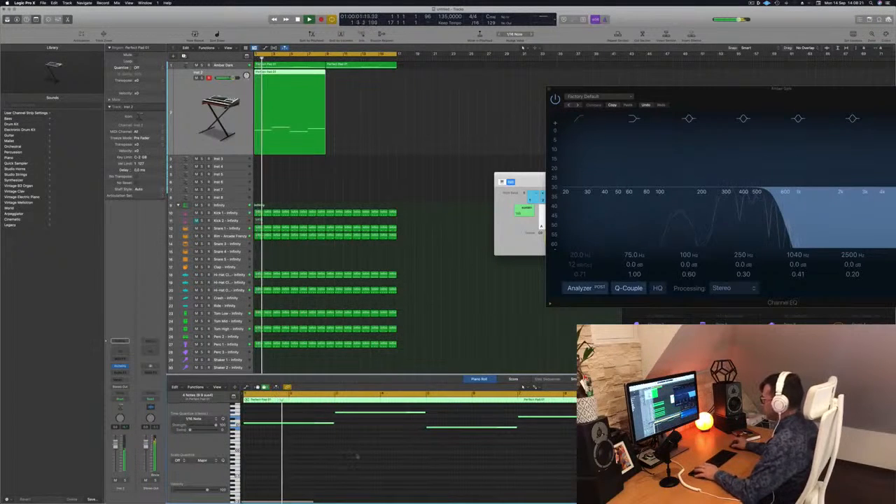
drag(332, 423, 261, 425)
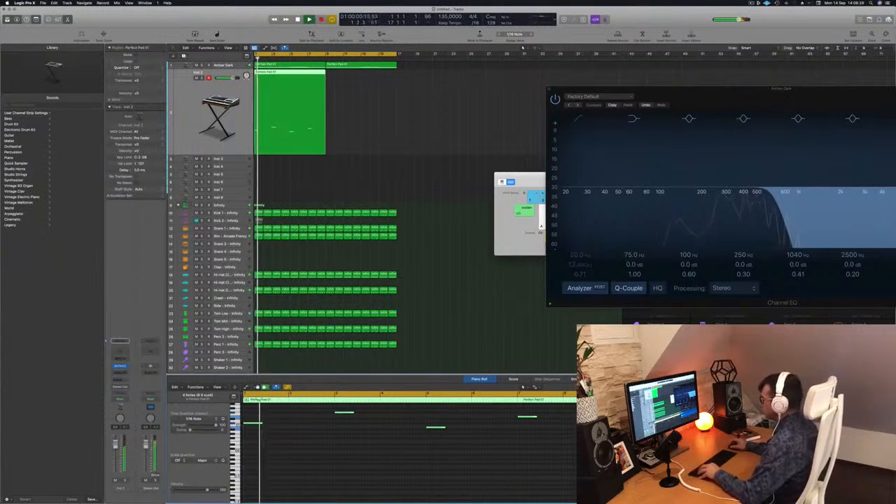
Step: Add two shorter repeats after each of the four bass notes and listen to the rhythm with the beat
drag(267, 426, 285, 425)
key(space)
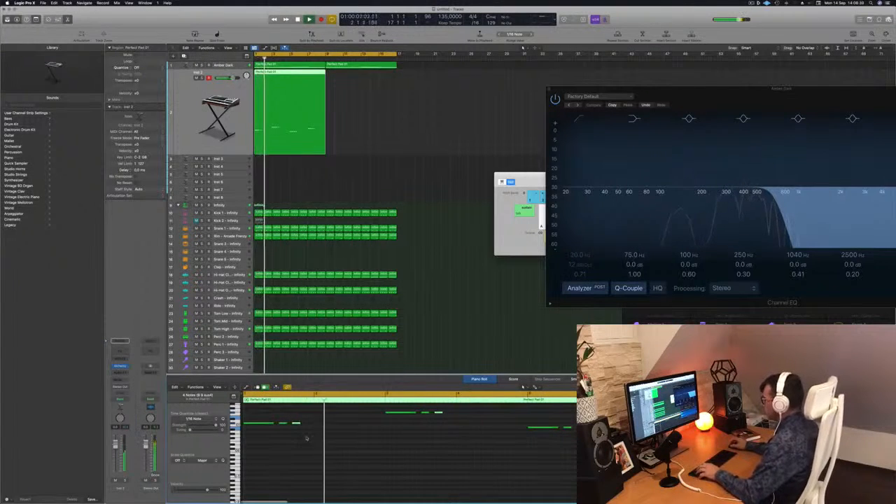
key(space)
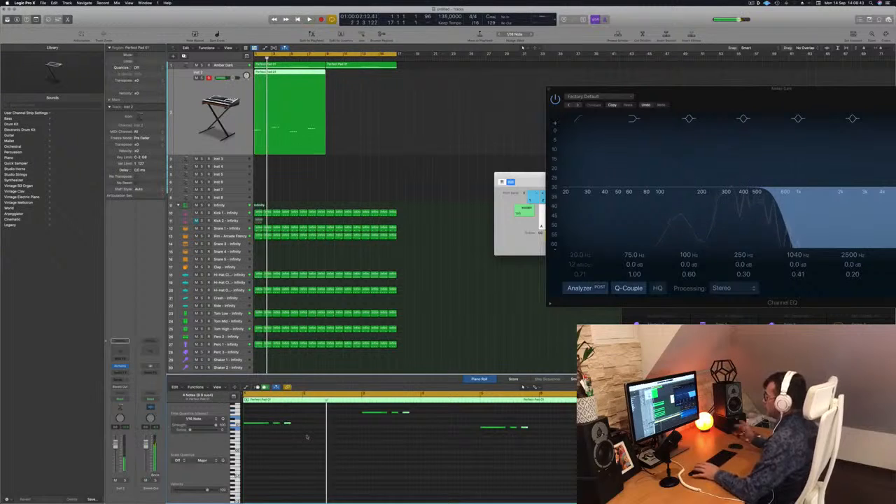
key(space)
key(space)
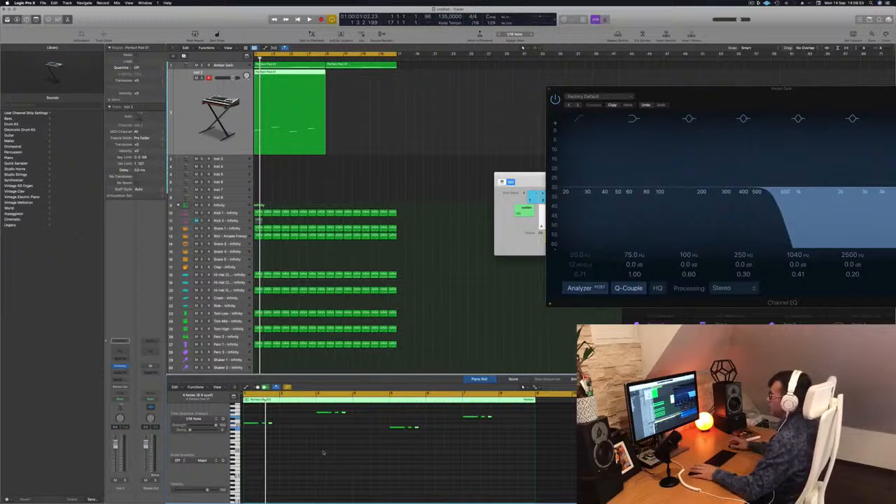
key(space)
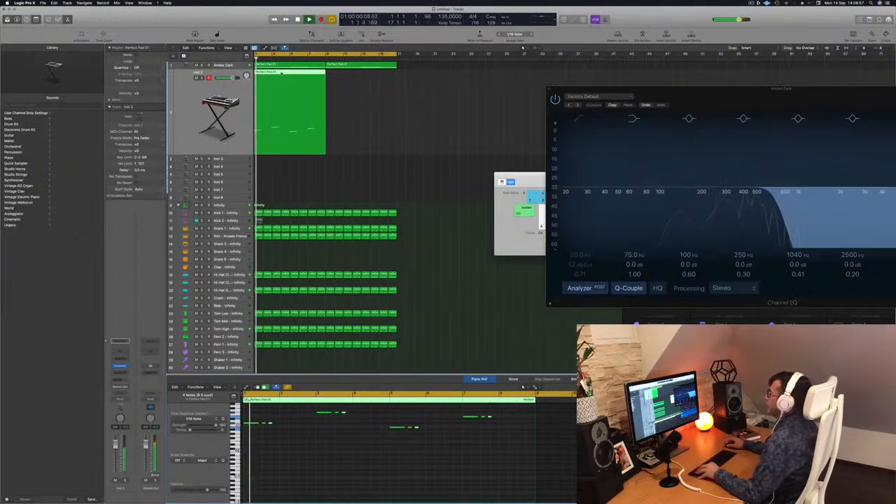
Step: Copy the Inst 2 bass region to bar 9 so the bass line continues up to bar 17
drag(282, 73, 356, 81)
key(Return)
shift+click(294, 73)
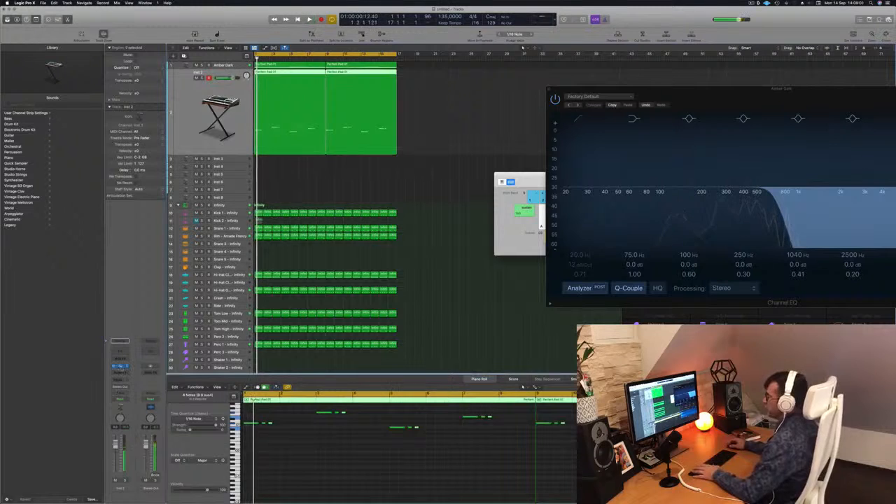
Step: Filter the Alchemy presets on Inst 2 to the Bass category, load 70s Synth Intro and listen to it with the beat
click(121, 367)
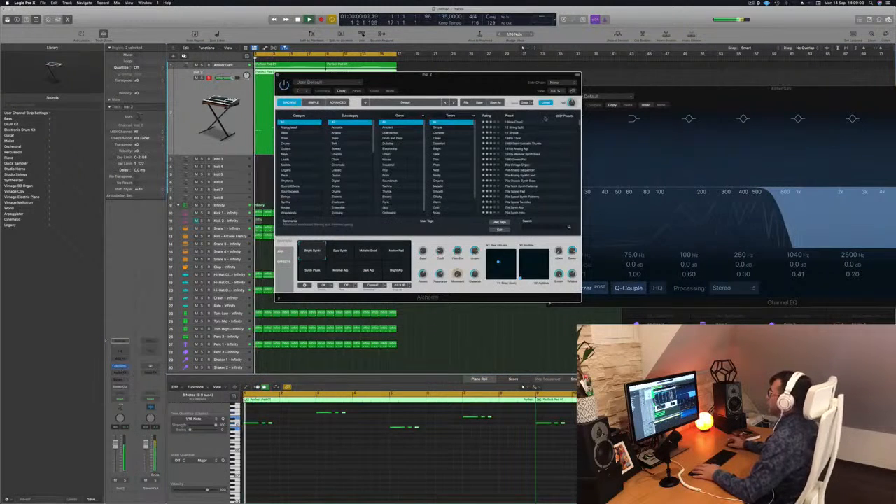
drag(462, 81, 559, 121)
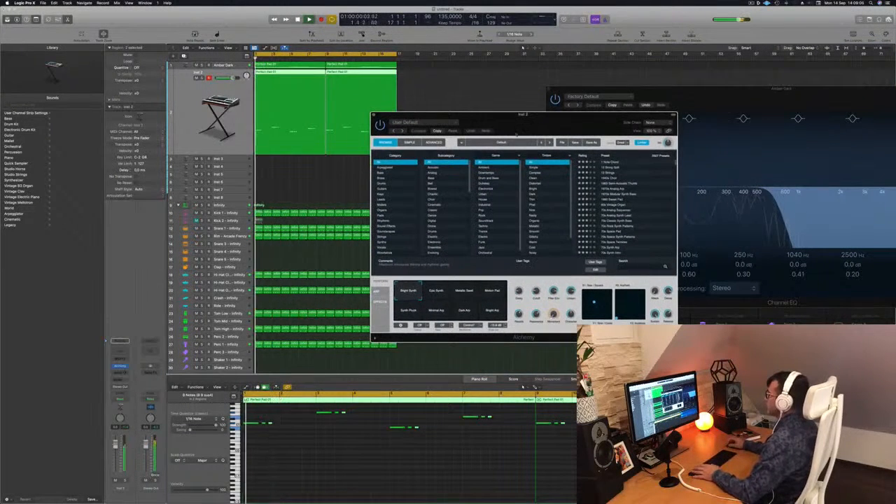
click(385, 174)
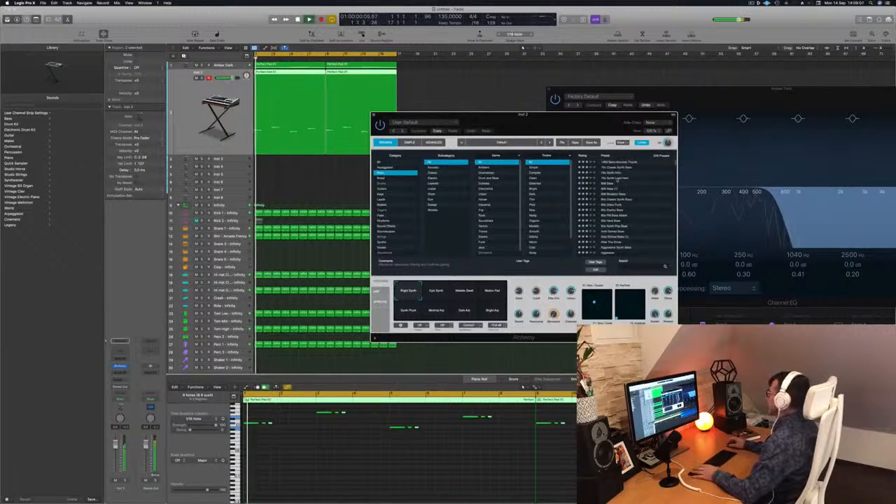
key(space)
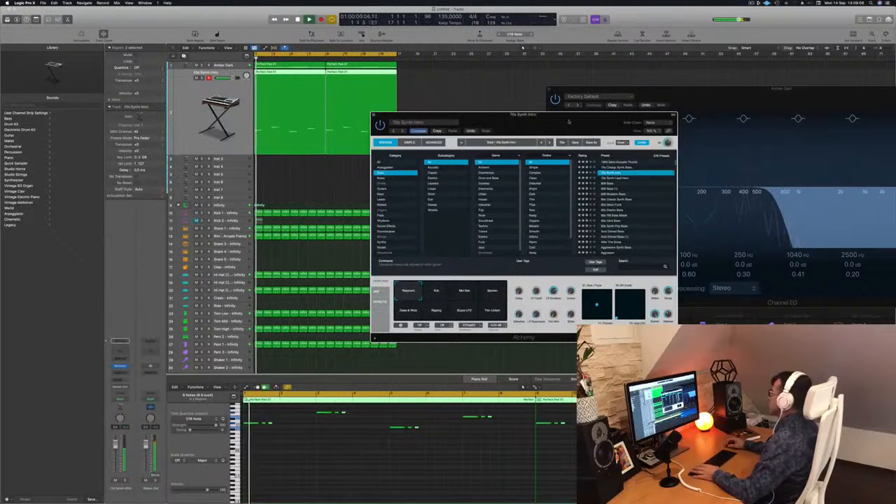
drag(572, 123, 585, 109)
key(space)
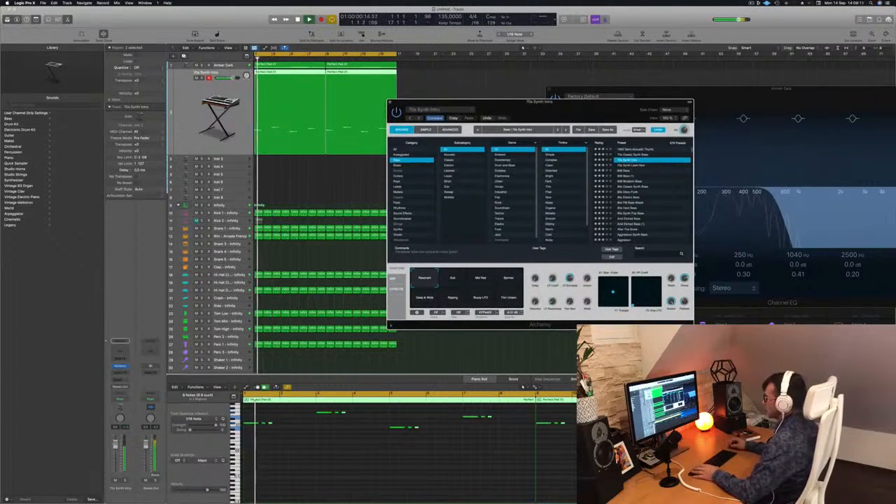
key(space)
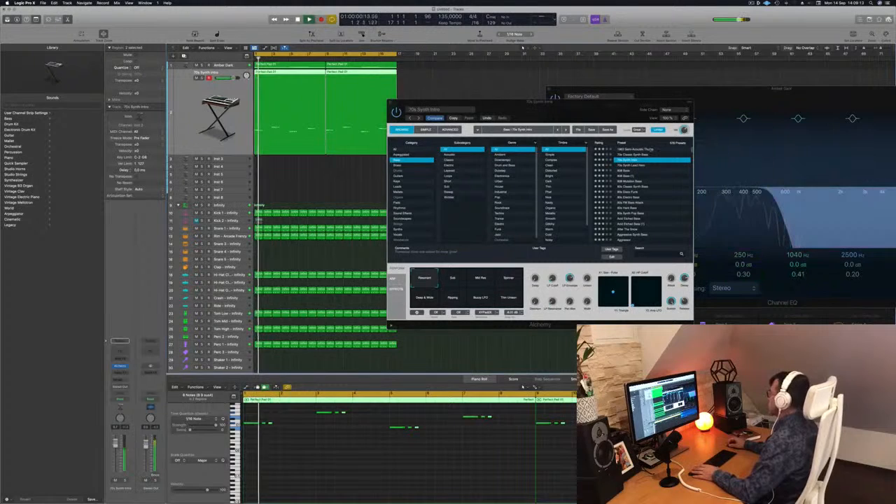
Step: Audition the 70s Synth Intro variations Sub, Mid Res, Spinner, Deep & Wide, Ripping, Buzzy LFO and Thin Unison, then return to Resonant
click(451, 281)
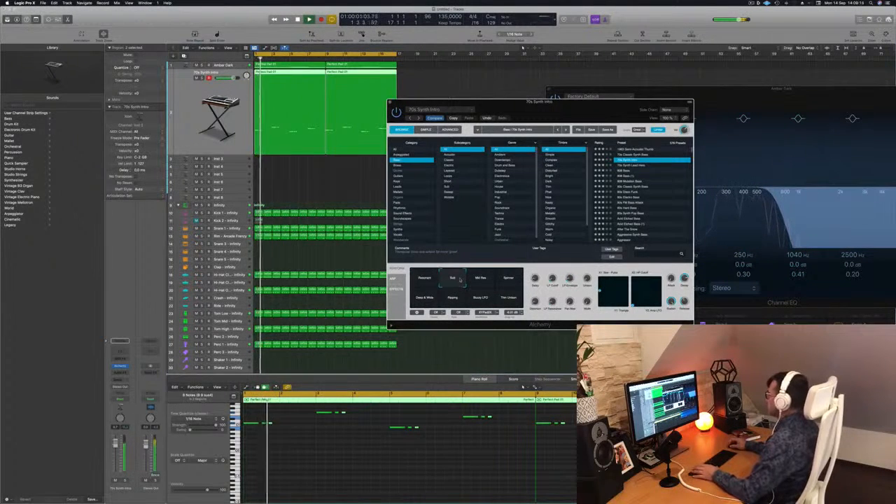
click(484, 280)
click(509, 281)
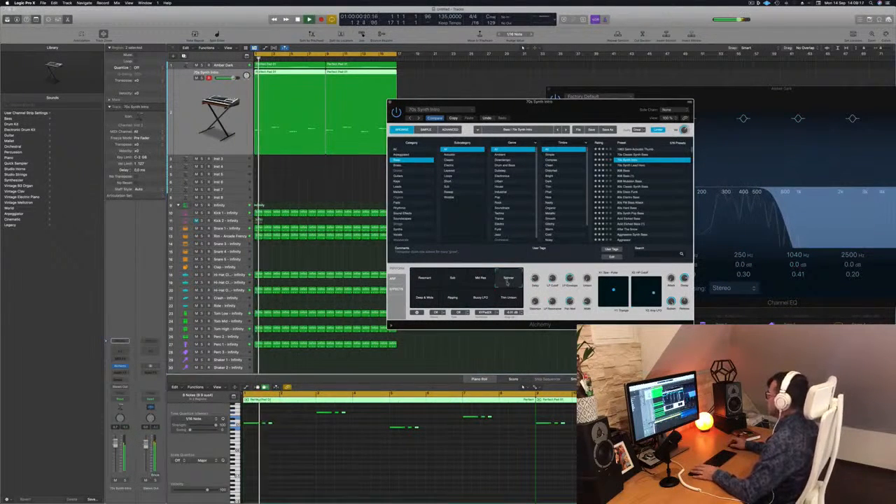
click(428, 299)
click(451, 299)
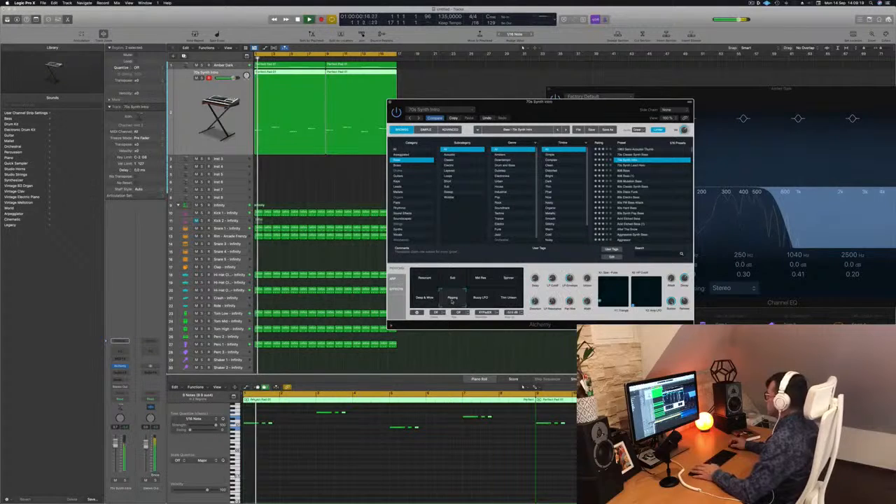
click(482, 301)
key(space)
key(space)
click(506, 301)
key(space)
key(space)
click(454, 299)
click(426, 300)
click(424, 279)
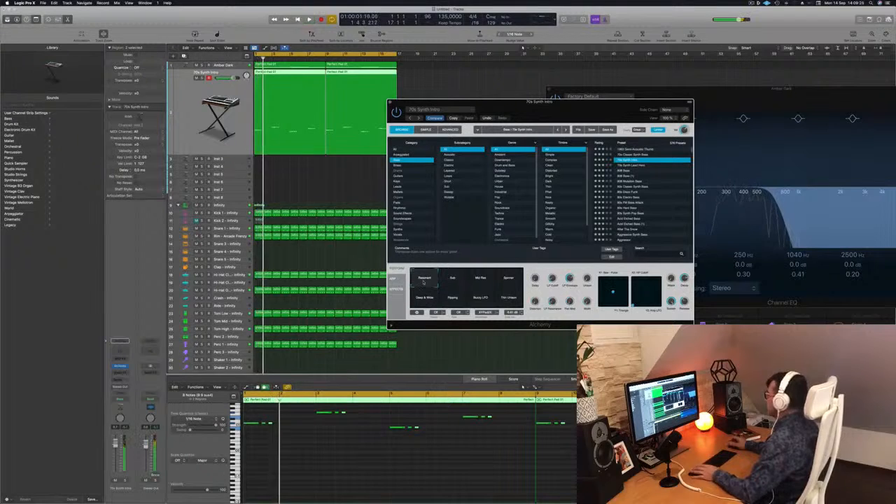
Step: Set the Saw - Pulse / Triangle pad of 70s Synth Intro near its minimum on both axes while listening to the bass
key(space)
key(space)
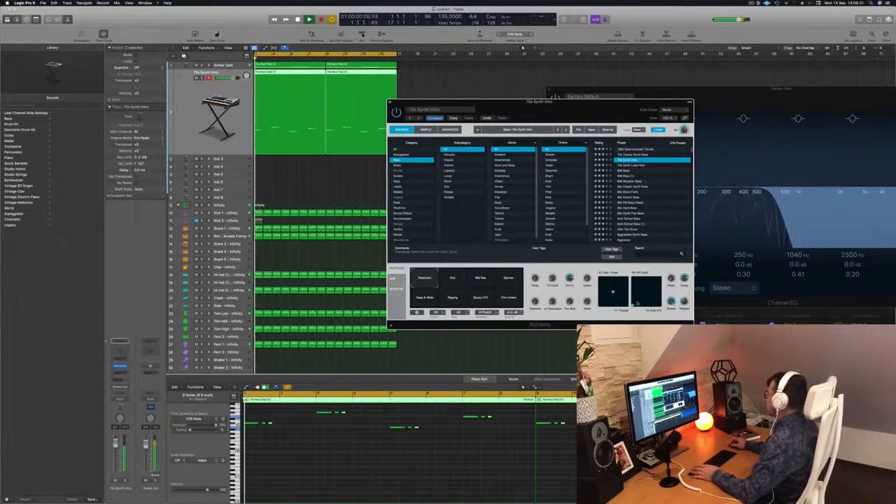
key(space)
key(space)
key(space)
key(space)
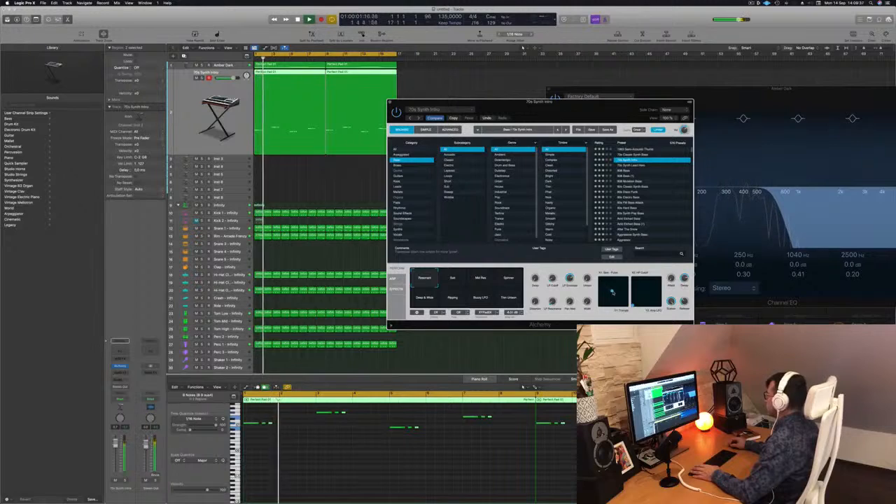
key(space)
key(space)
key(space)
key(space)
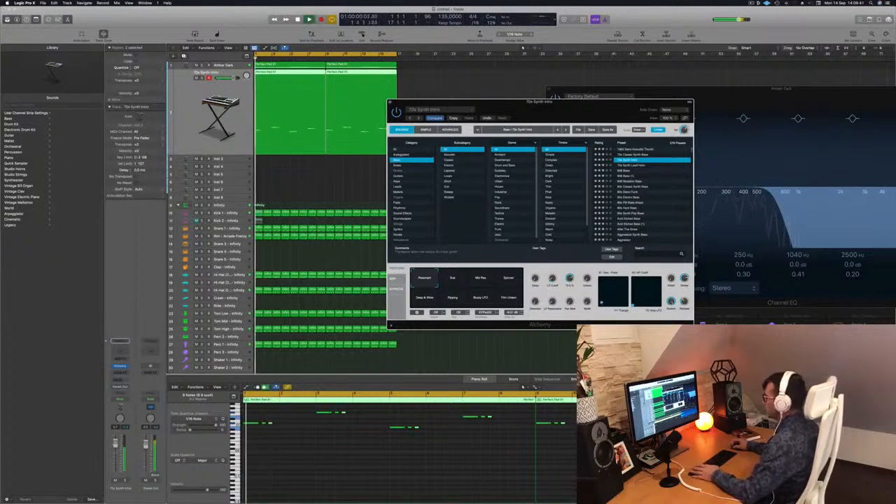
drag(533, 105, 550, 100)
key(space)
key(space)
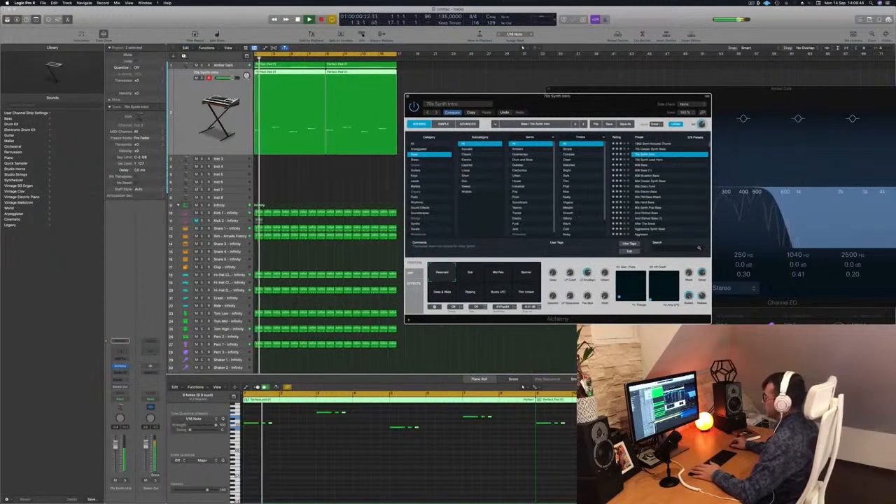
Step: Listen to the Infinity kit and the Amber Dark pad against the new bass, moving the Alchemy window aside
click(227, 207)
key(space)
key(space)
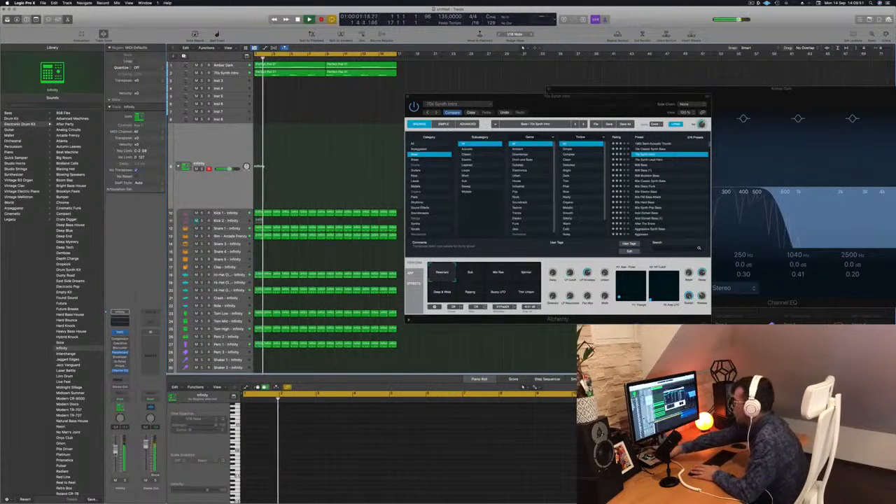
key(space)
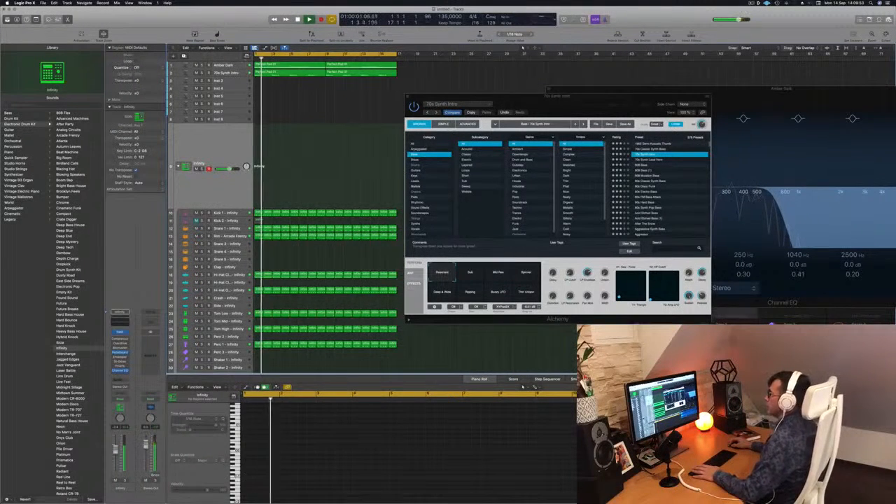
click(237, 65)
key(space)
key(space)
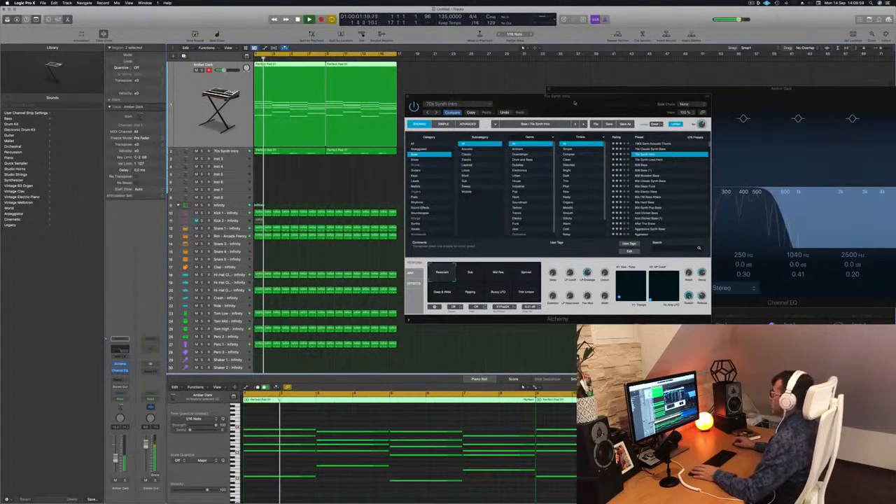
drag(574, 101, 816, 98)
key(space)
Step: Review the two 70s Synth Intro bass regions while playing them with the full beat
key(space)
click(242, 153)
key(space)
key(space)
click(323, 183)
click(299, 83)
key(space)
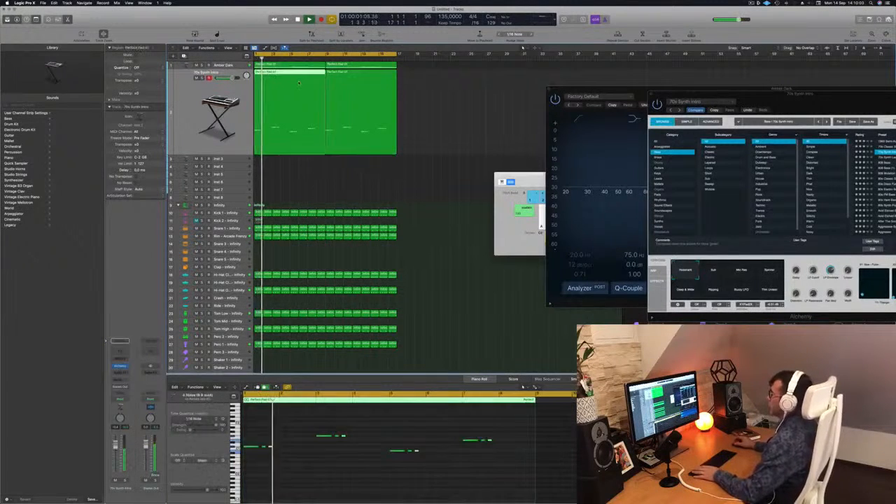
key(space)
shift+click(350, 84)
key(space)
key(space)
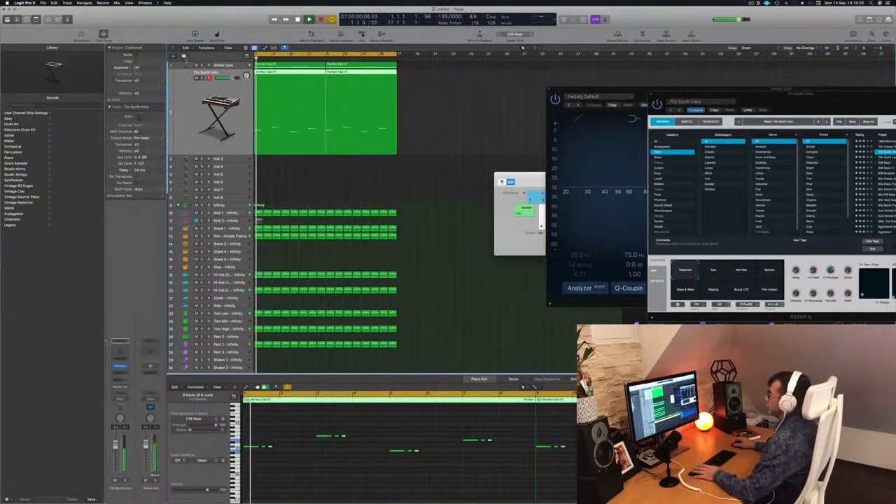
Step: Duplicate the 70s Synth Intro track with its instrument and copy both bass regions onto the new track
click(184, 56)
click(295, 74)
drag(302, 84, 371, 75)
drag(307, 74, 308, 89)
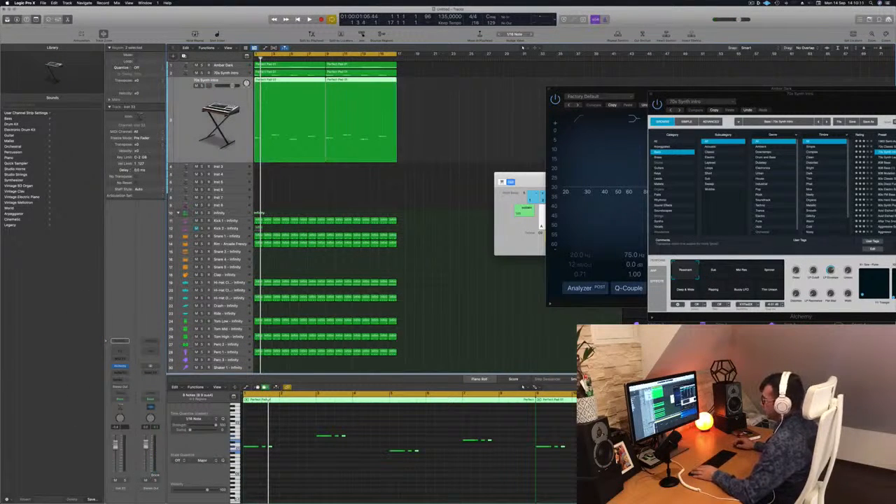
Step: Audition Acid Etched Bass in the duplicated track's Alchemy and replace it with the After The Snow preset
click(120, 366)
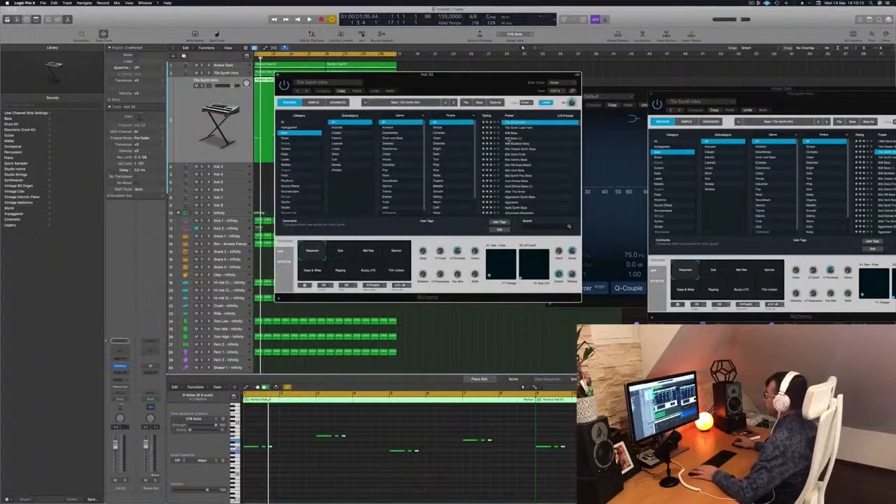
drag(470, 84, 616, 133)
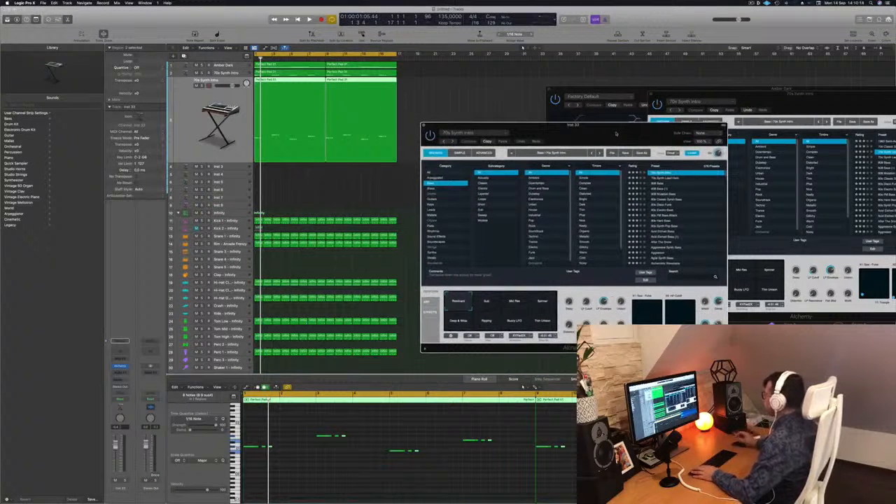
click(670, 232)
key(space)
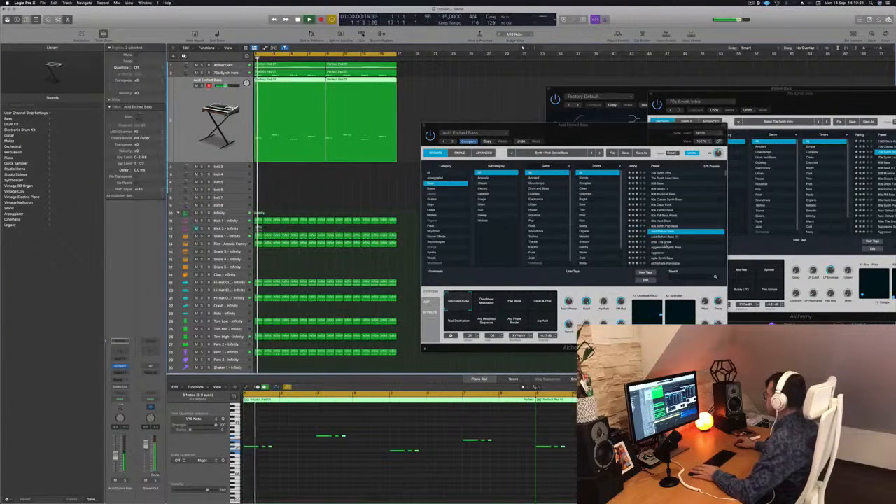
key(Down)
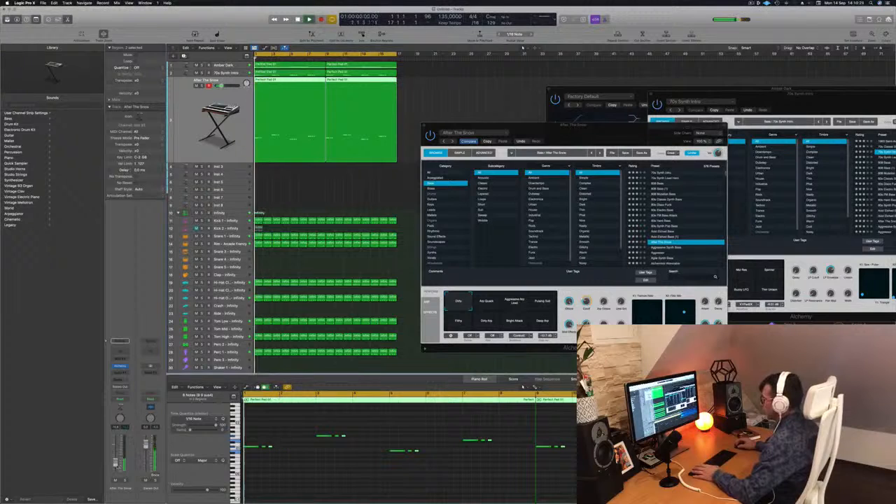
Step: Audition the Alchemy bass presets from Aggressive Synth Bass through Aggressor and Agile Synth Bass to Alloy while the beat plays
click(671, 248)
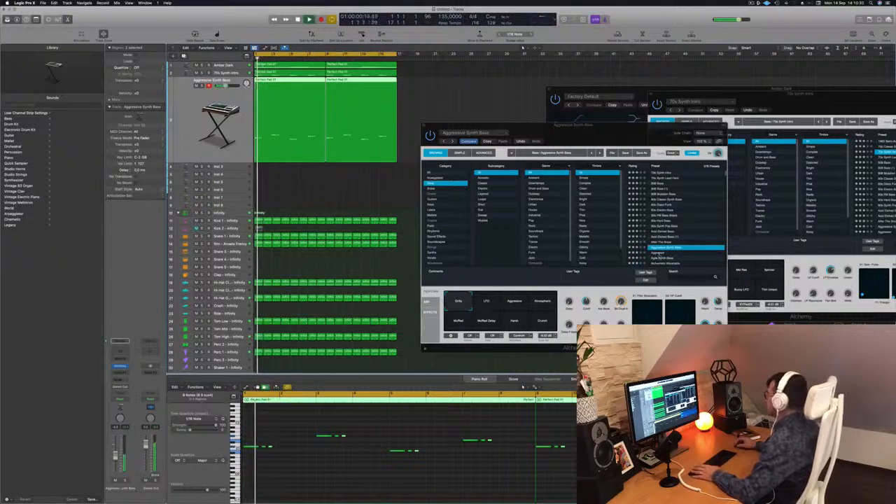
key(Down)
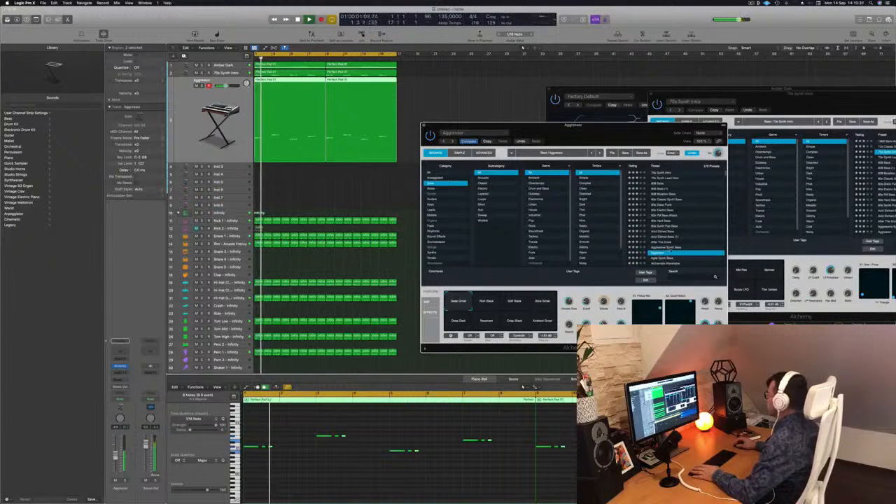
scroll(684, 219, down, 4)
click(662, 188)
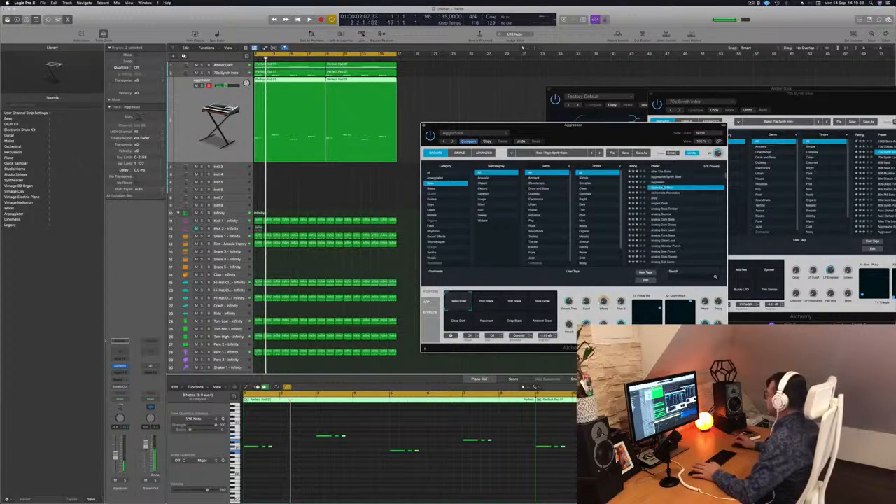
key(Down)
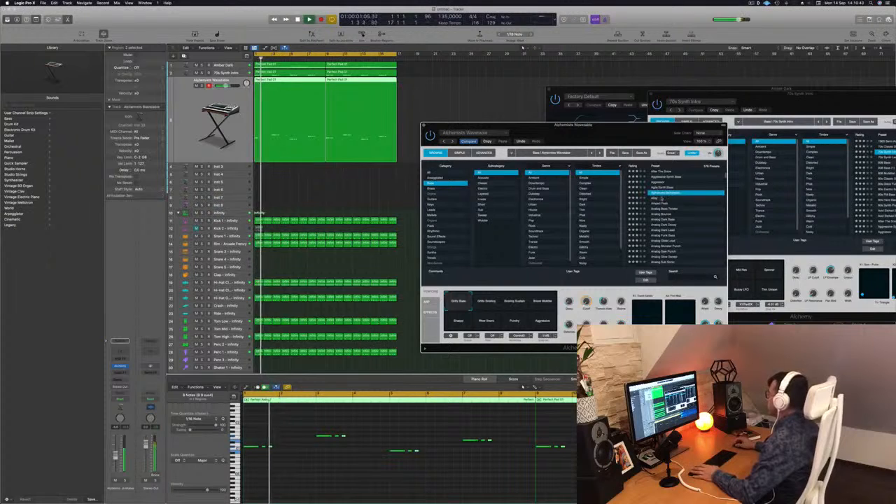
key(Down)
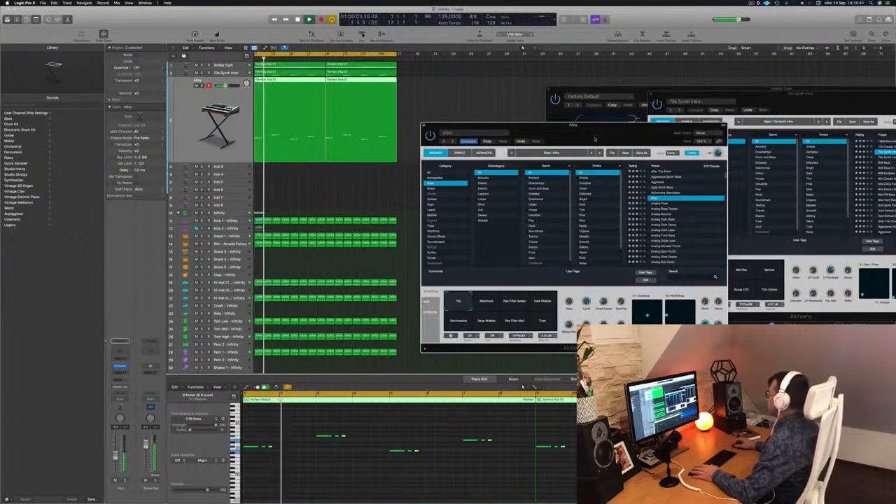
Step: Move the Alchemy window aside and compare the beat with the Alloy track muted and unmuted
drag(595, 138, 618, 135)
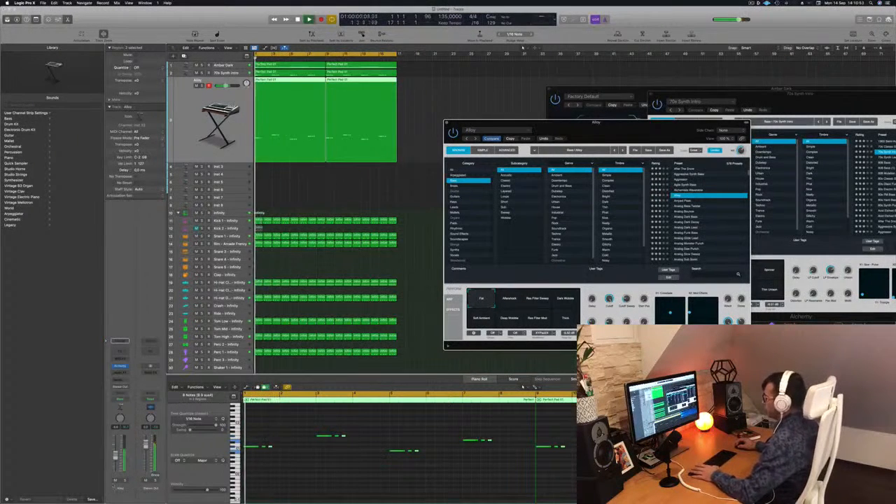
click(115, 481)
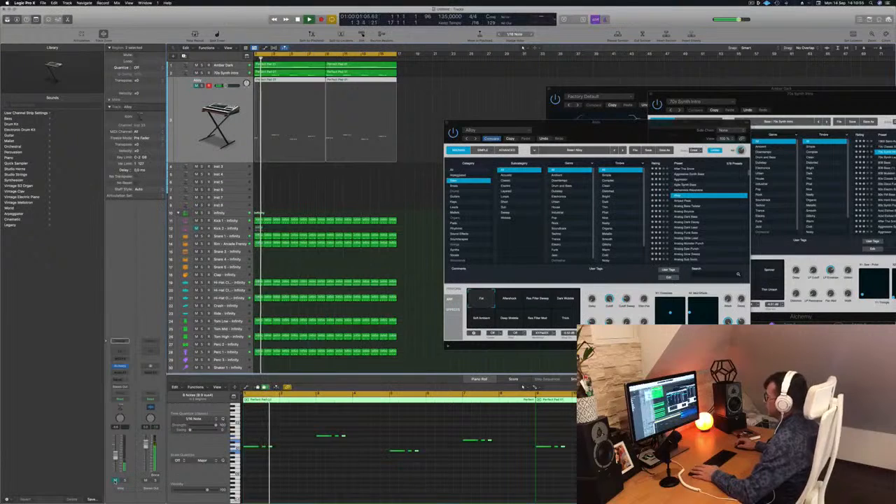
click(115, 482)
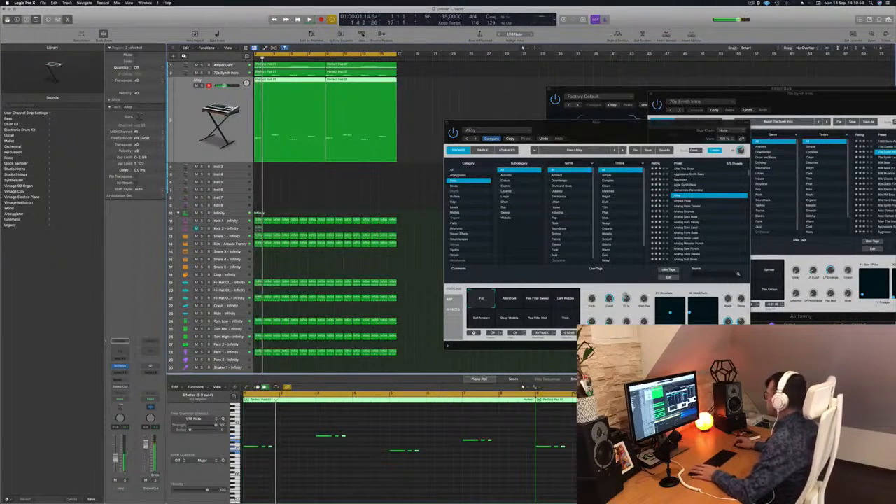
key(Return)
click(629, 295)
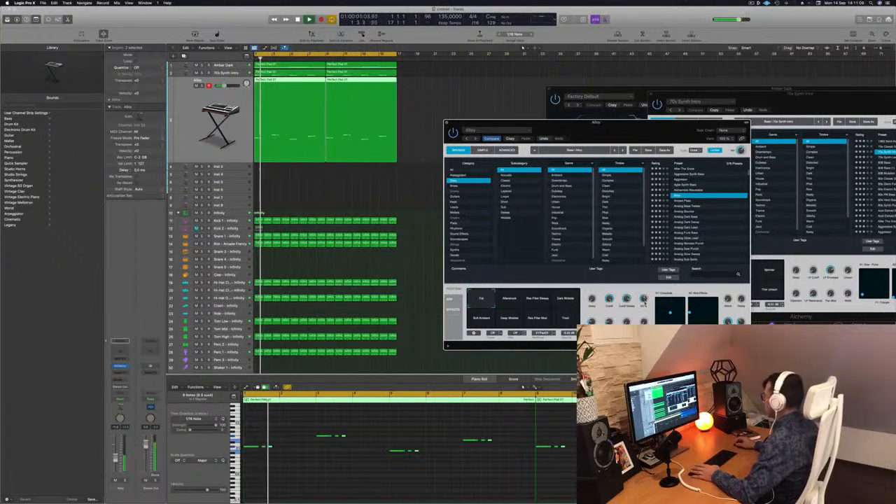
Step: Audition Amped Peak and the Analog bass presets, load Analog Dark Bass, and move the Alchemy window aside
click(687, 201)
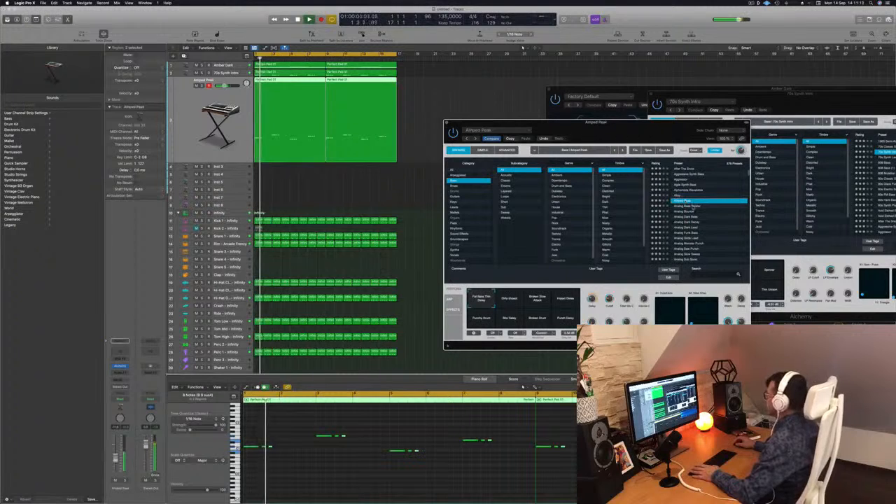
click(688, 207)
click(685, 212)
click(687, 217)
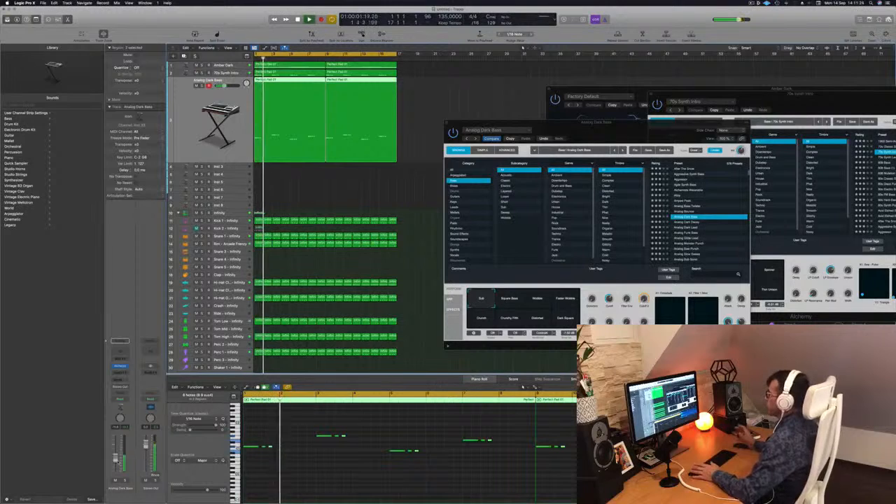
drag(695, 131, 862, 135)
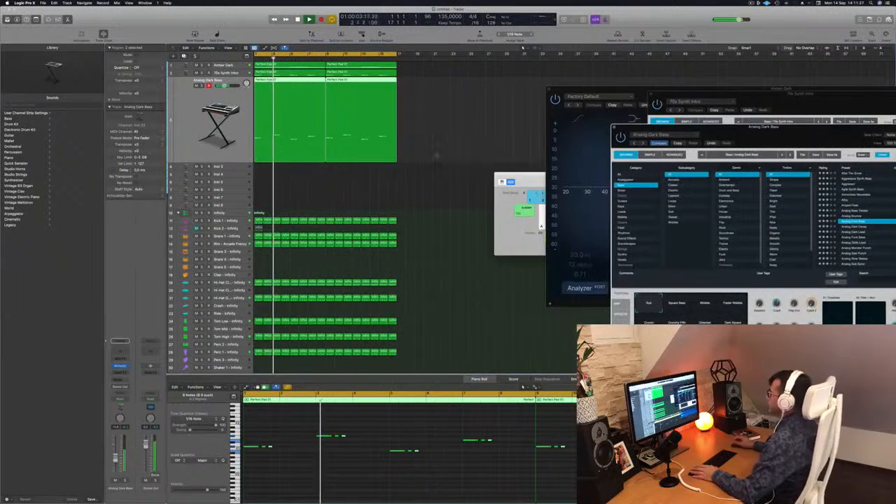
Step: Replay the beat from the start, muting and unmuting the Analog Dark Bass track to judge its contribution
click(426, 188)
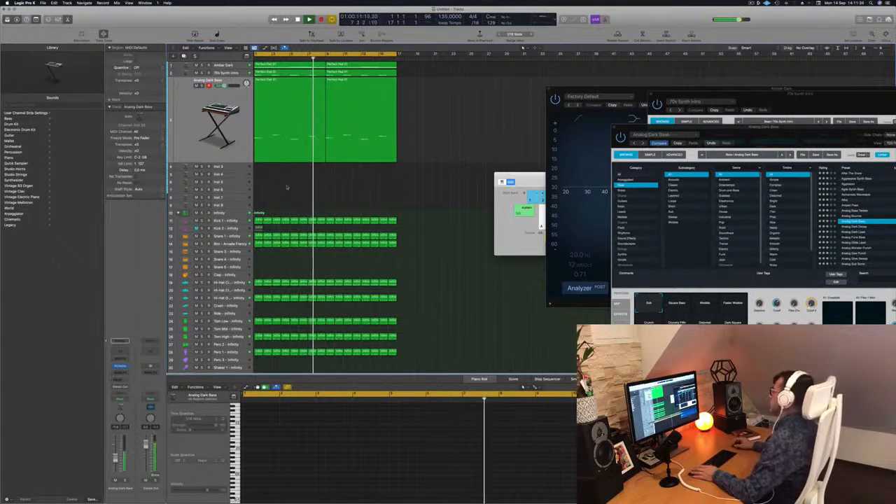
key(Return)
key(Return)
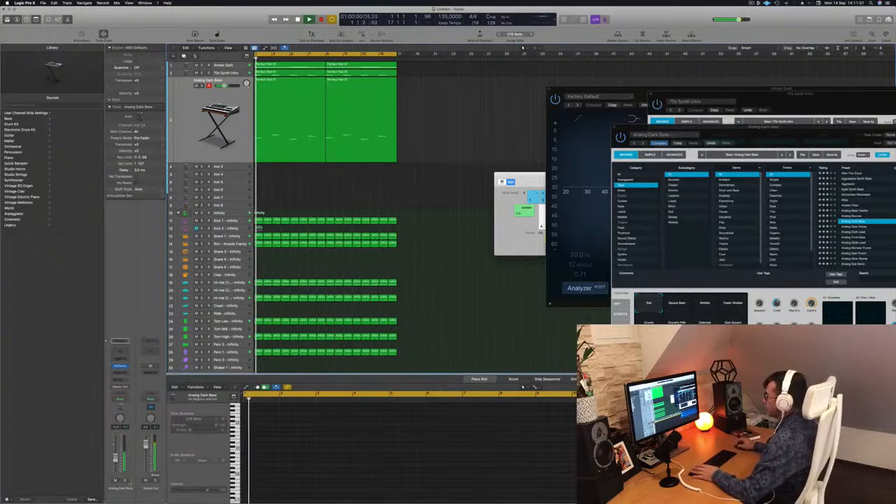
click(115, 481)
key(Return)
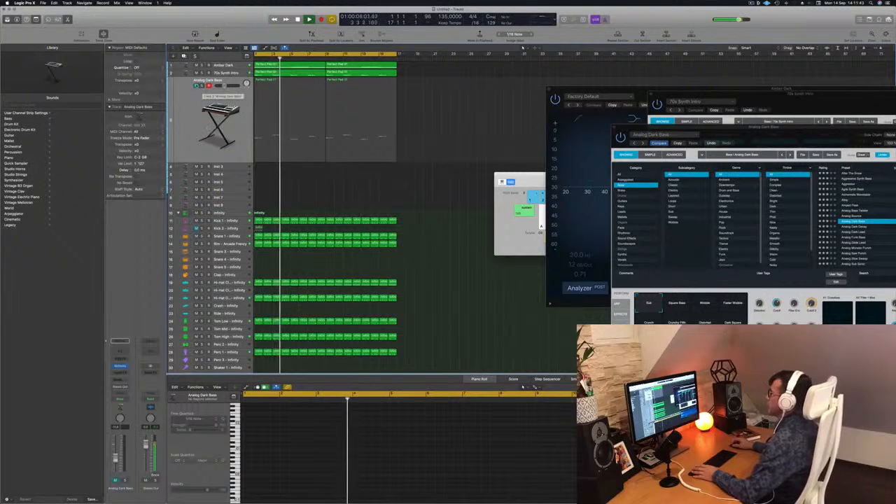
click(197, 86)
key(Return)
click(196, 105)
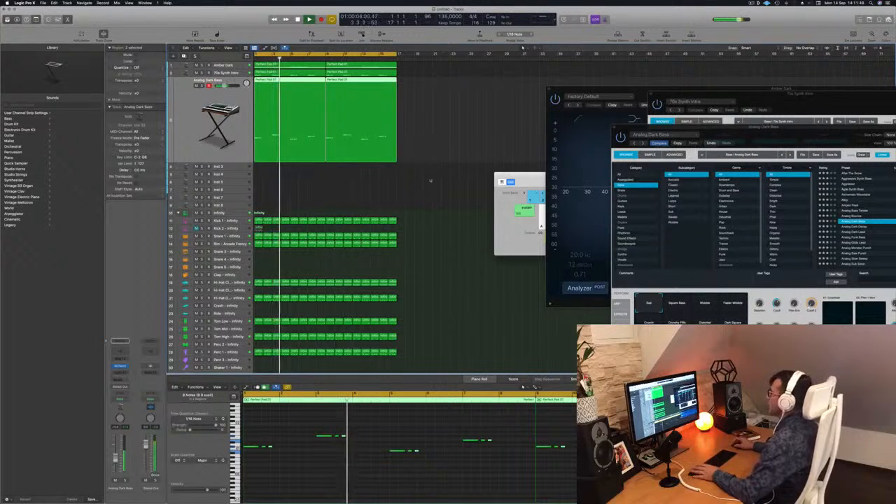
Step: Stop playback and copy the first bass region from the 70s Synth Intro track onto the empty Inst 3 track
key(space)
click(298, 141)
click(275, 81)
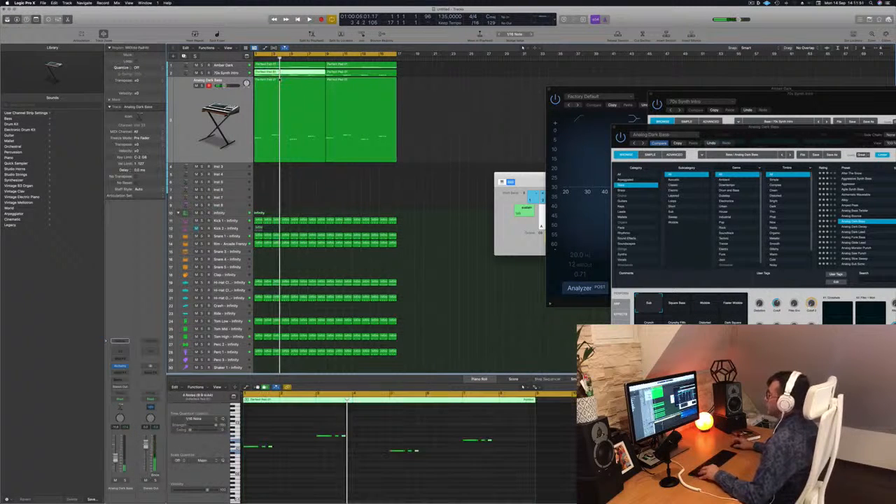
drag(274, 81, 273, 169)
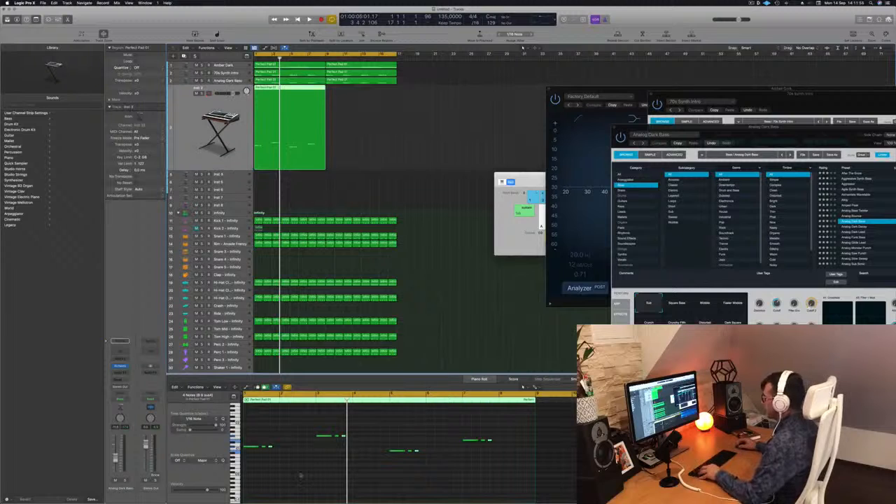
Step: Shift all notes in the Inst 3 region one bar later and play the result from the start
click(277, 427)
key(super+a)
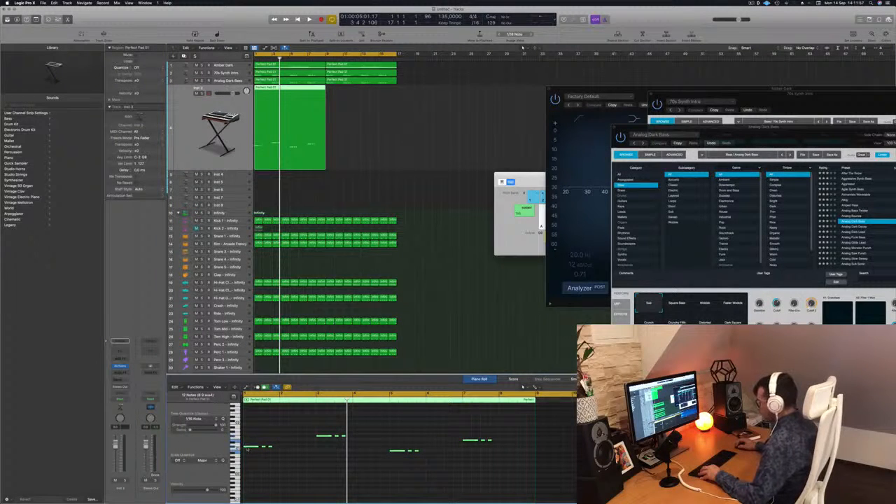
drag(246, 449, 283, 448)
key(space)
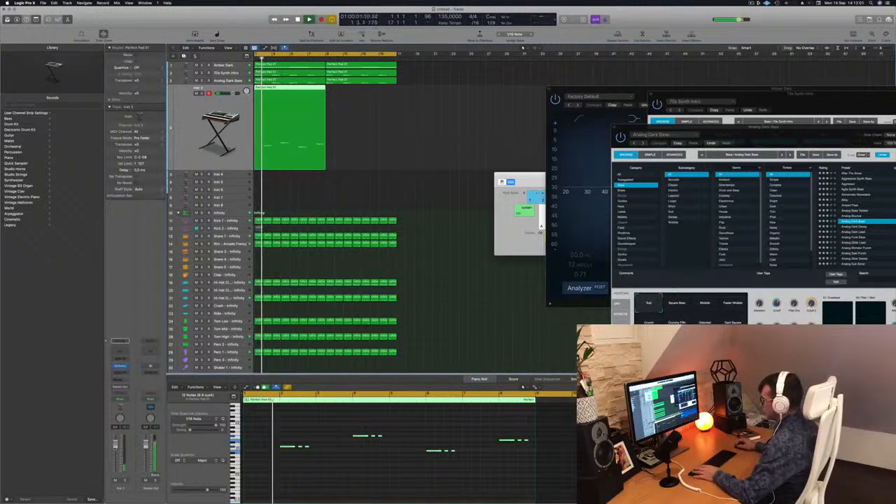
key(Return)
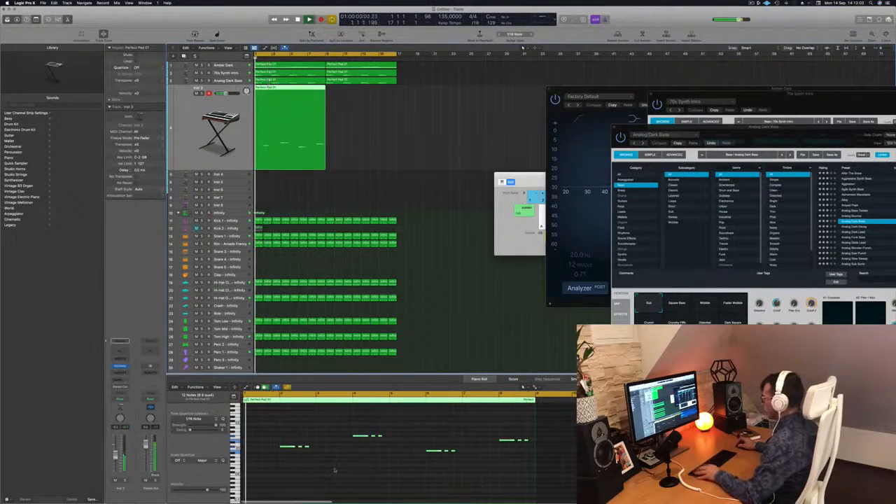
Step: Copy all notes of the Inst 3 region one bar later so each phrase plays twice in a row
key(super+Right)
click(335, 465)
key(space)
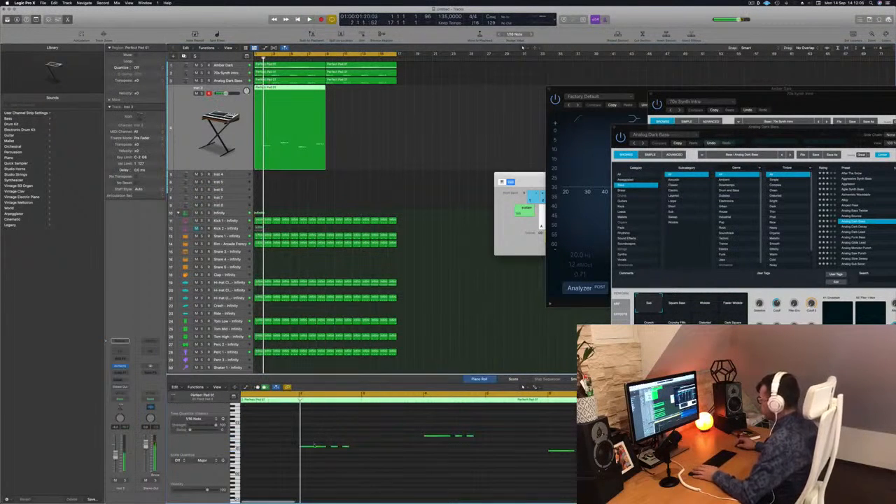
click(314, 446)
mouse_move(314, 447)
mouse_down()
mouse_move(343, 446)
mouse_move(314, 447)
mouse_up()
key(super+Left)
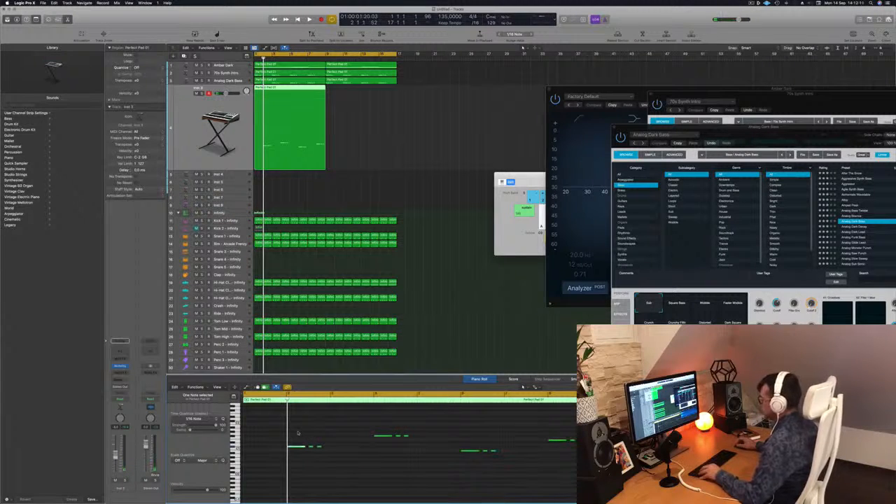
drag(299, 425, 588, 481)
drag(303, 448, 348, 451)
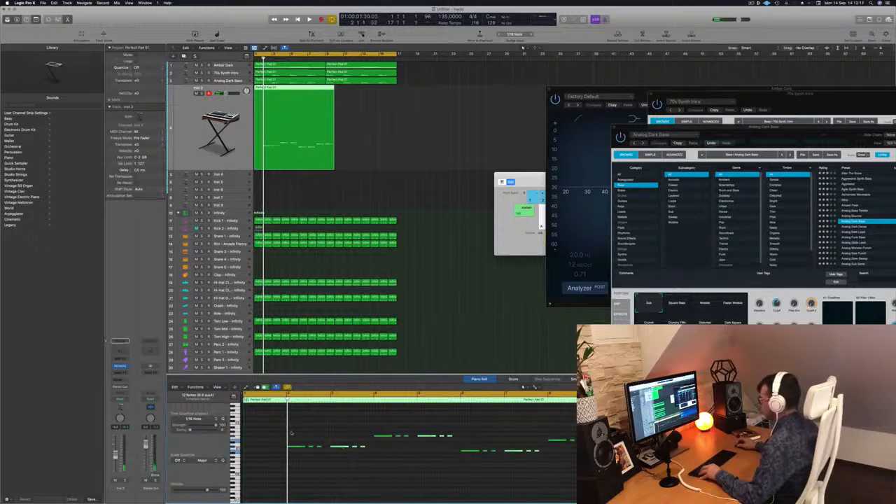
Step: Rearrange the phrase at bar 2 so its two short notes come before the long note, and play it
drag(296, 439, 326, 455)
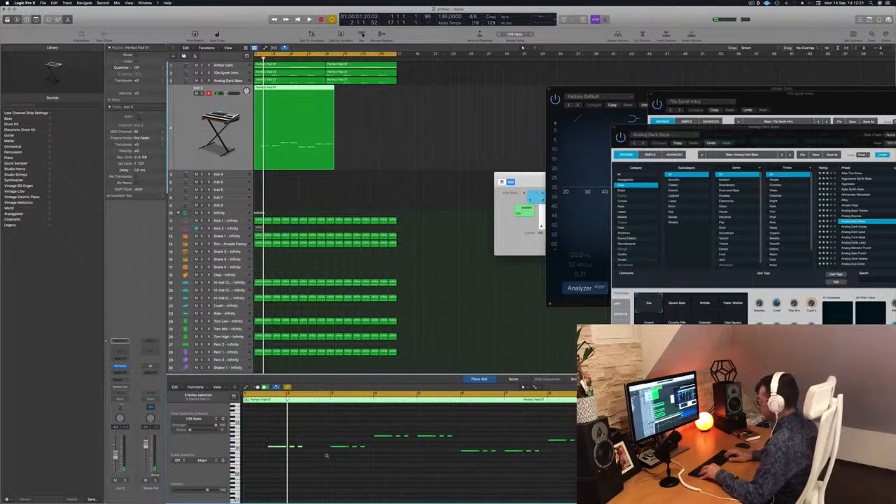
click(270, 445)
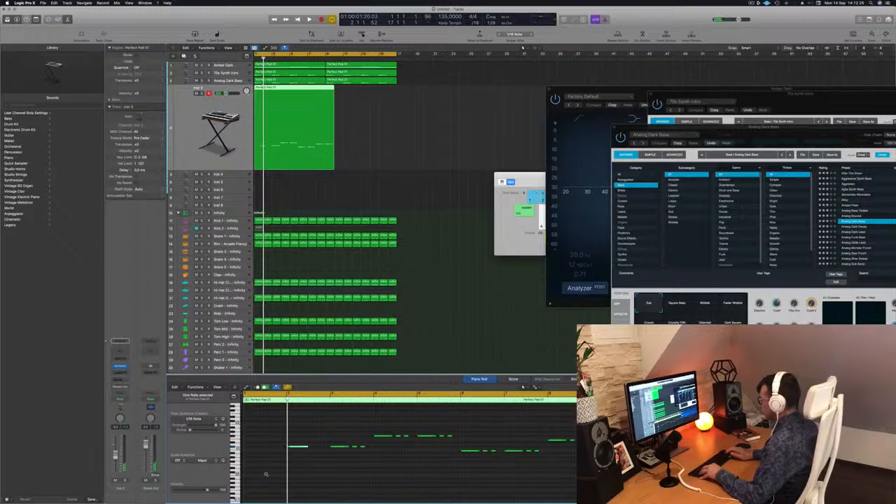
key(space)
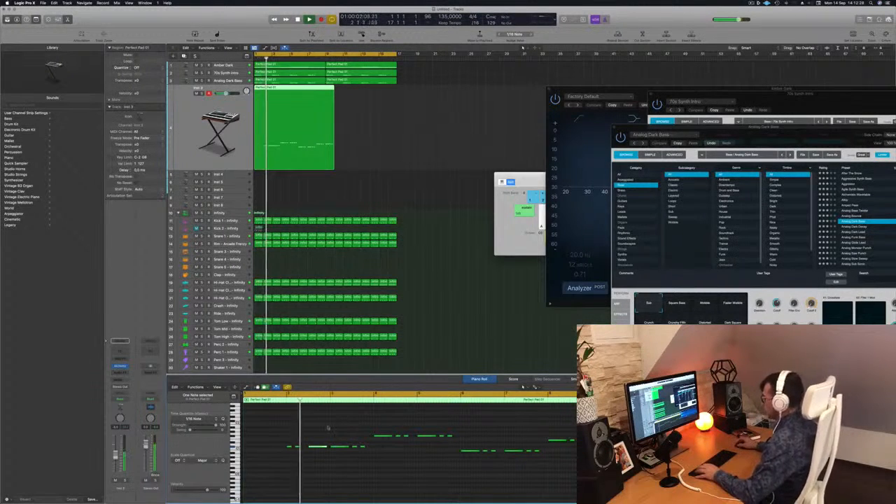
key(space)
key(space)
Step: Delete the three duplicated notes of the phrase at bar 3 and replay the region from the start
drag(337, 435, 389, 469)
drag(334, 438, 363, 456)
key(space)
key(space)
key(Delete)
key(space)
key(space)
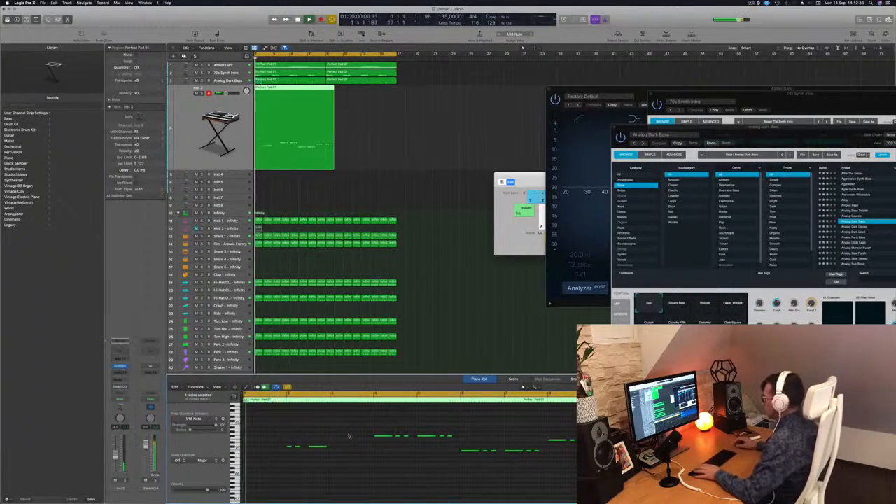
Step: Nudge the long note of the first phrase slightly earlier and check its timing against the beat
scroll(350, 435, down, 2)
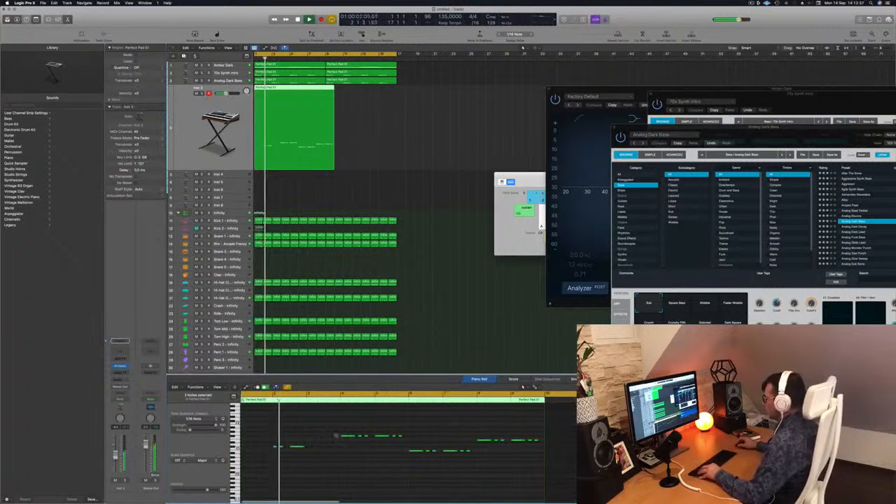
scroll(333, 436, up, 2)
key(space)
key(space)
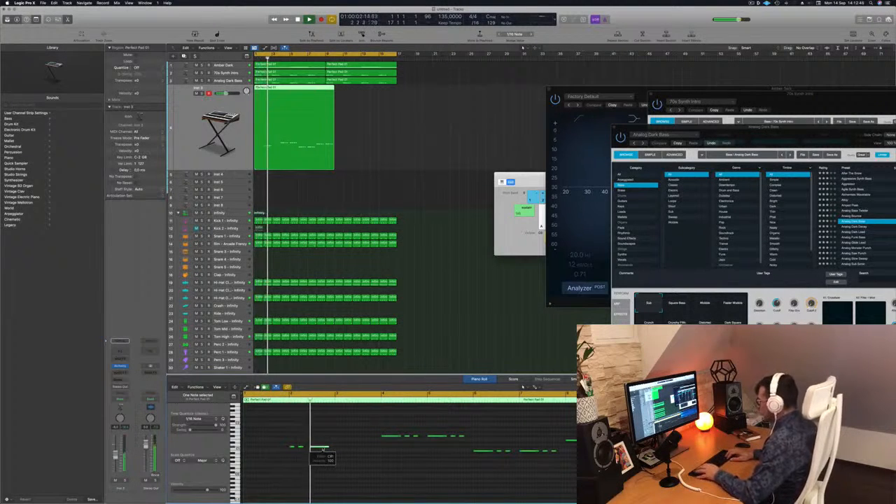
key(alt+Left)
key(space)
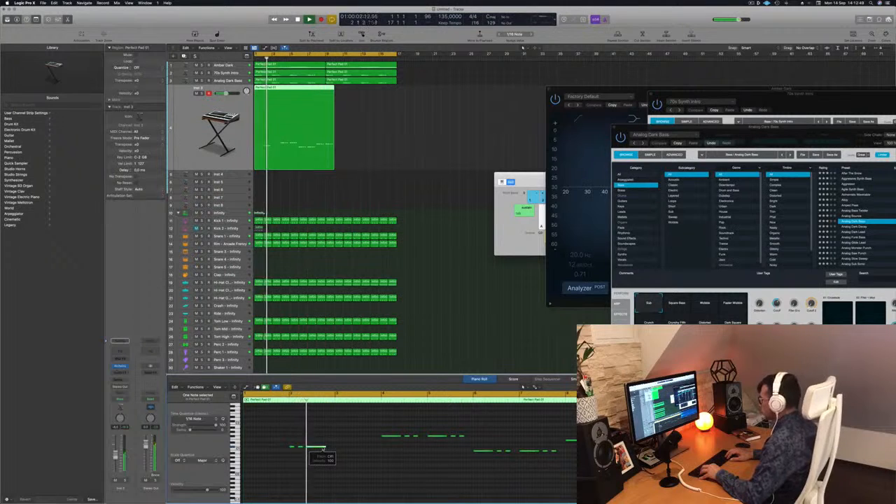
key(Return)
key(space)
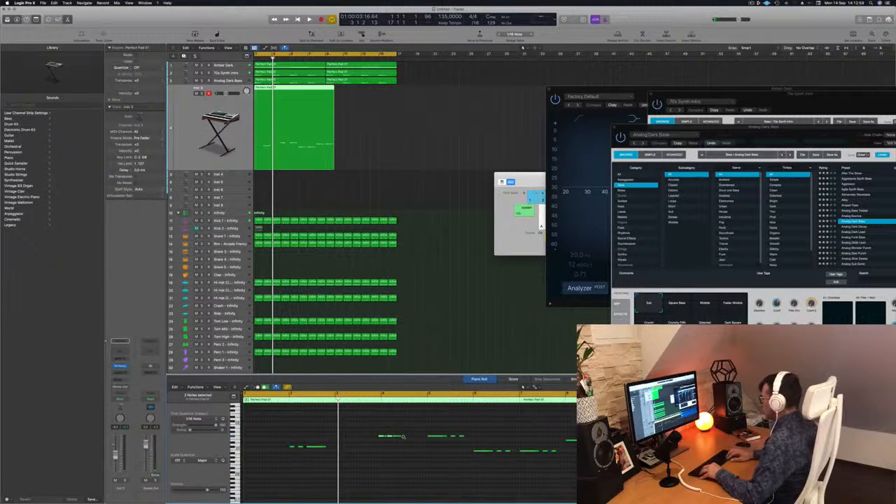
Step: Rearrange the other three phrases with two short notes before the long one, and delete their duplicated phrases
scroll(403, 437, up, 2)
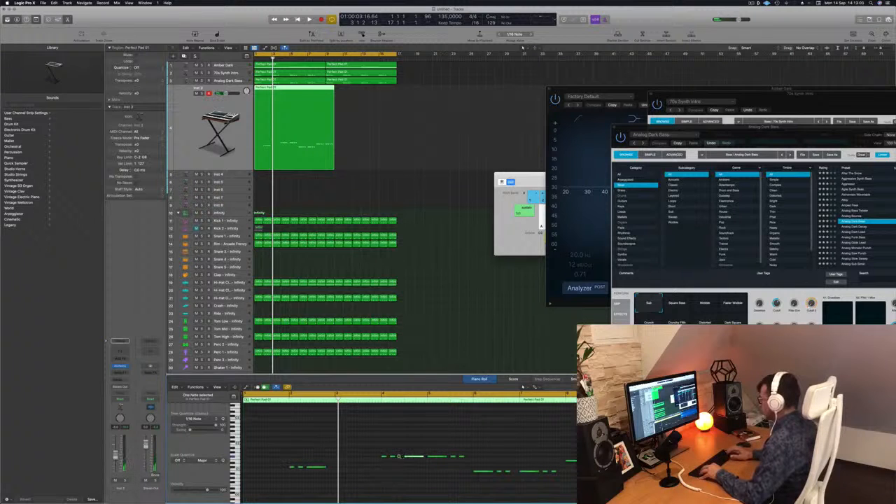
key(Return)
key(space)
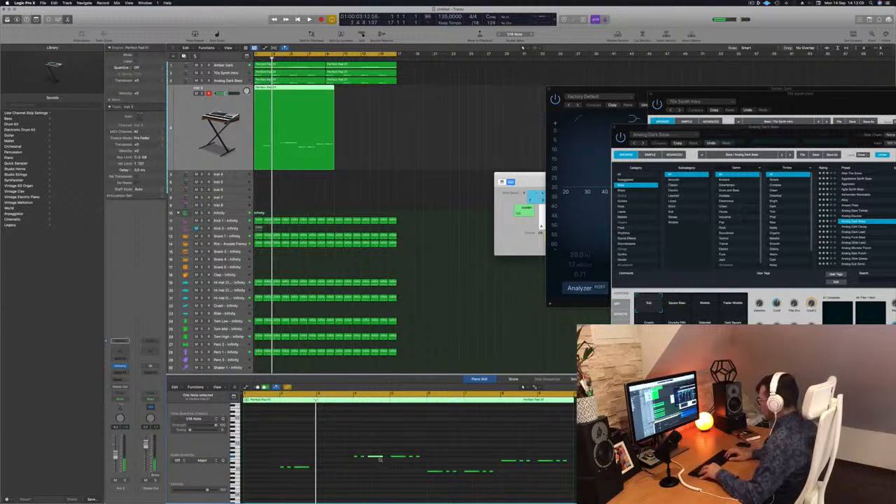
key(Return)
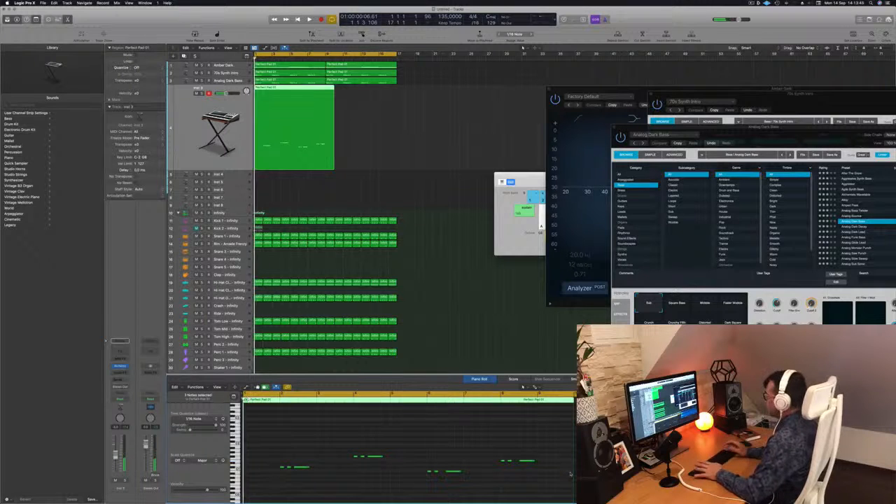
Step: Play the part, open the Inst 3 track's Alchemy synth and load the Deep Electro Bass Pattern preset from the Bass category
key(space)
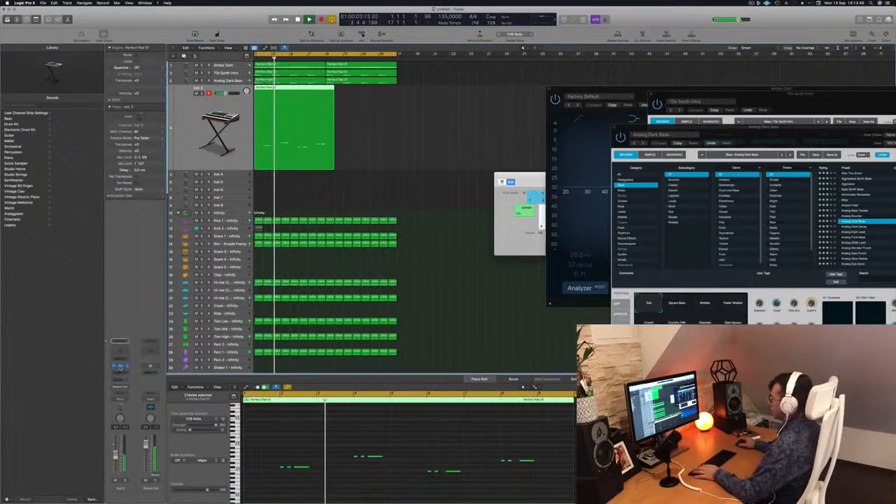
click(121, 367)
drag(452, 87, 423, 106)
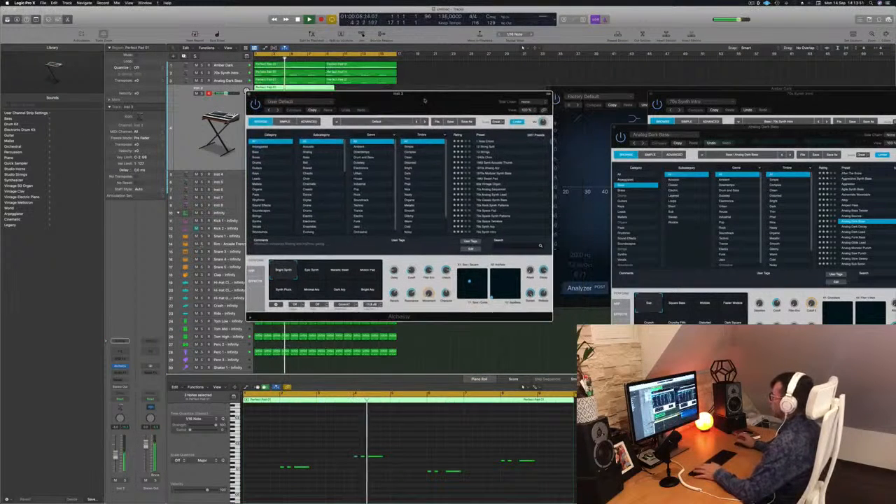
click(259, 151)
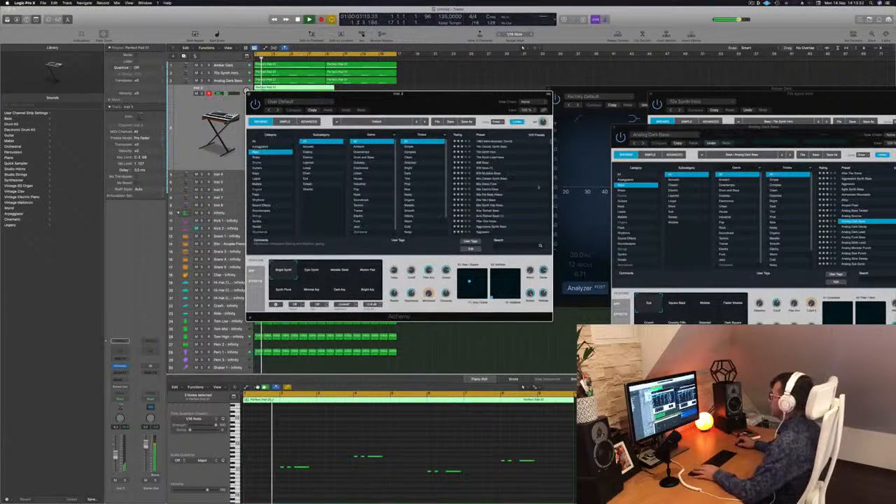
click(490, 184)
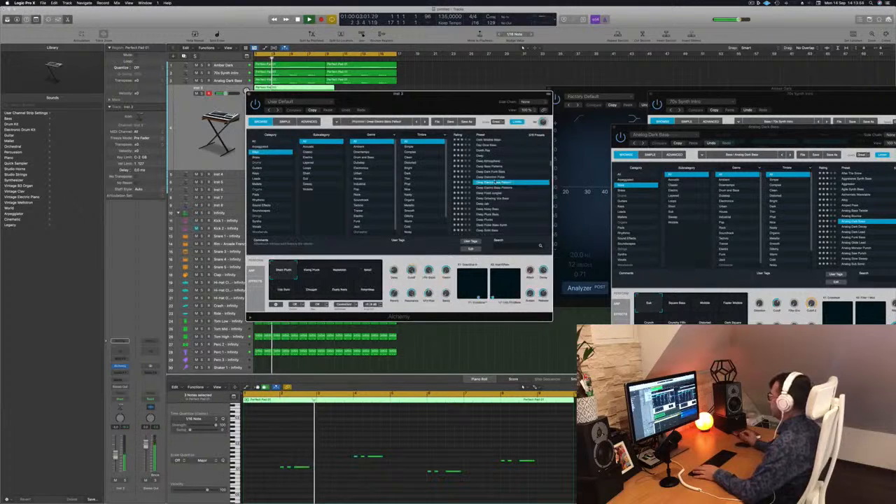
Step: Audition the bass presets Deep Electro Bass Patterns, Deep Fried Junglist, Deep Noisy Bass and Deep Plucks during playback
drag(438, 103, 498, 153)
click(560, 238)
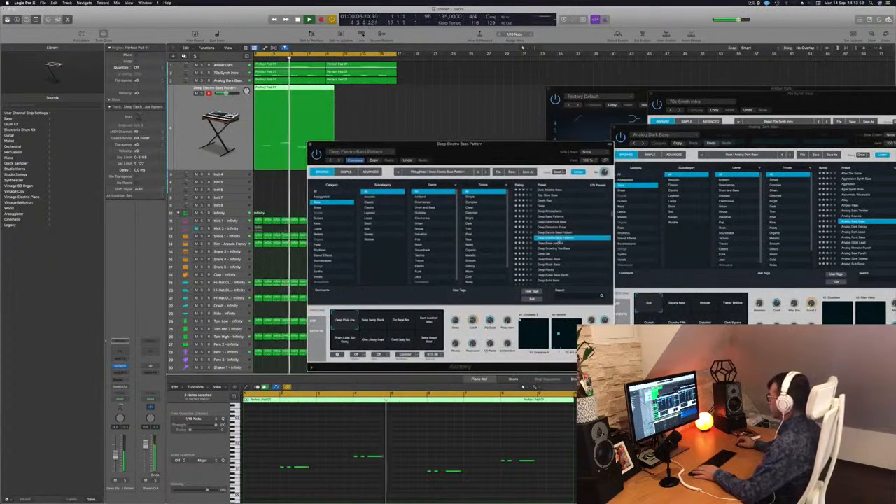
click(556, 244)
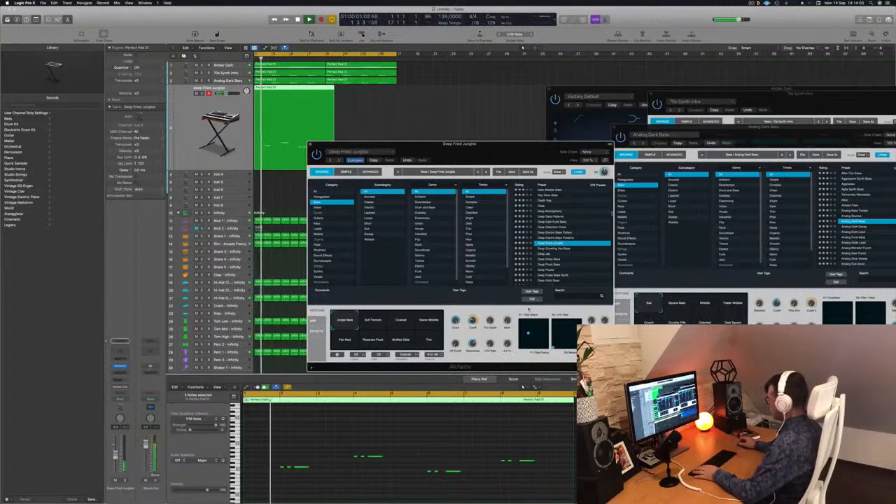
click(543, 261)
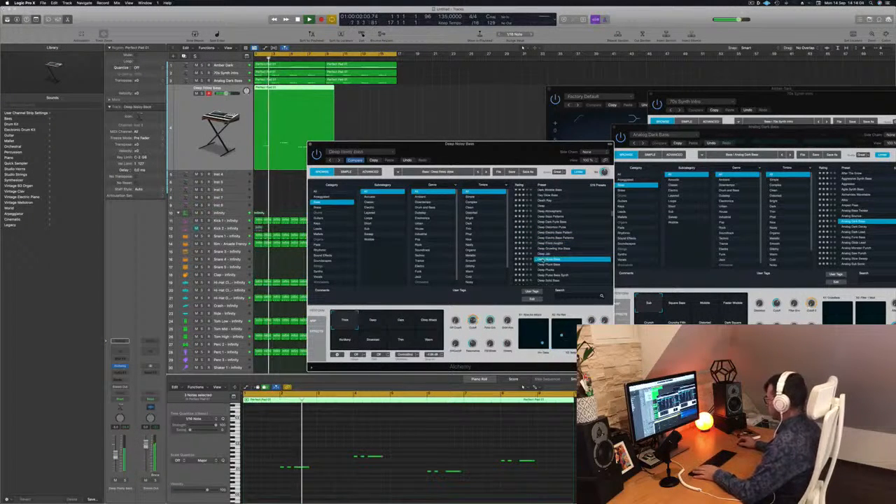
click(546, 270)
drag(518, 144, 567, 89)
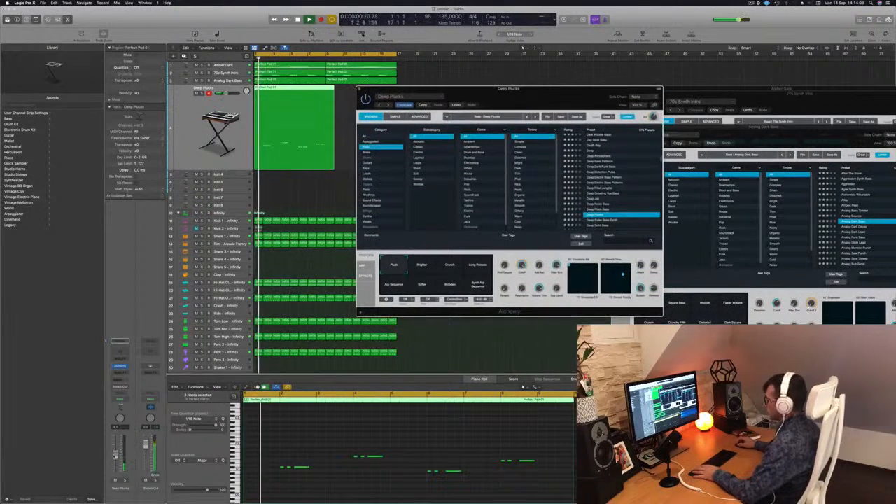
Step: Raise the track's volume and load the Deep Solid Bass preset after trying Deep Pulse Bass Synth
click(116, 449)
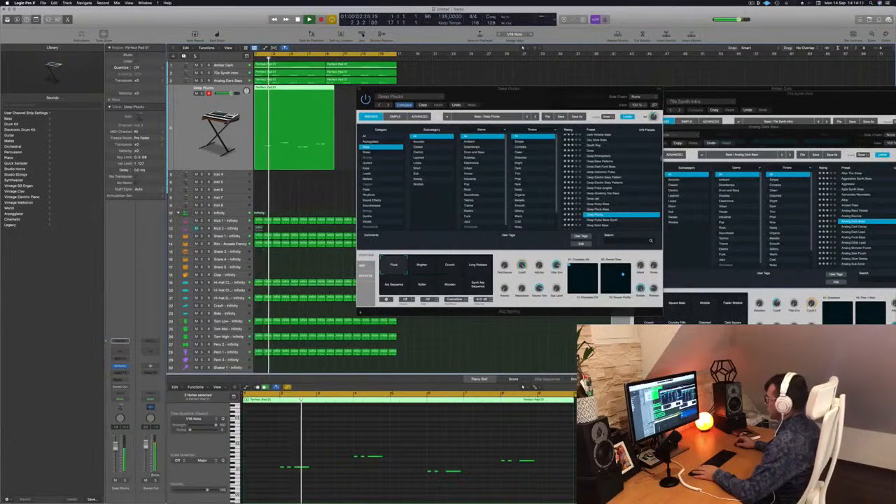
scroll(607, 174, down, 4)
click(606, 175)
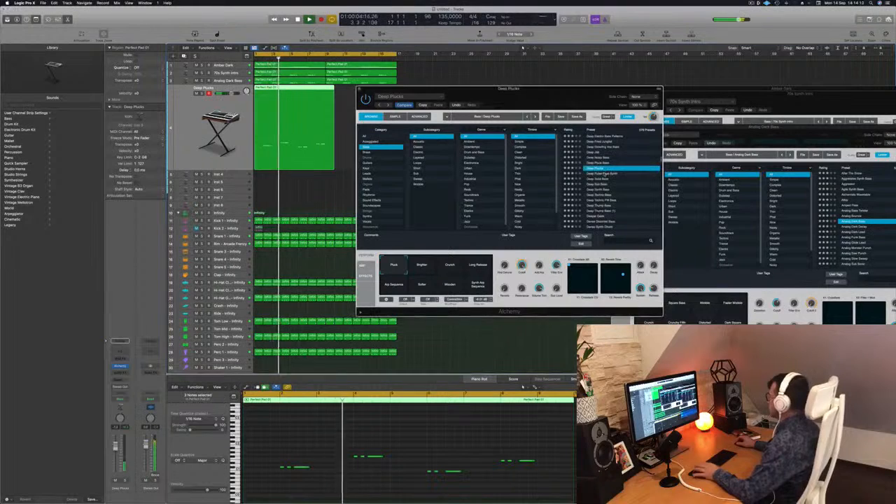
click(605, 174)
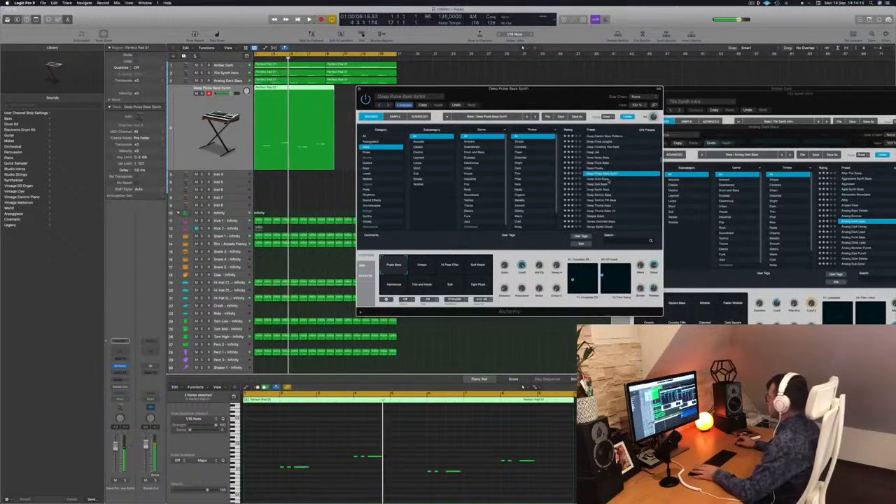
click(602, 179)
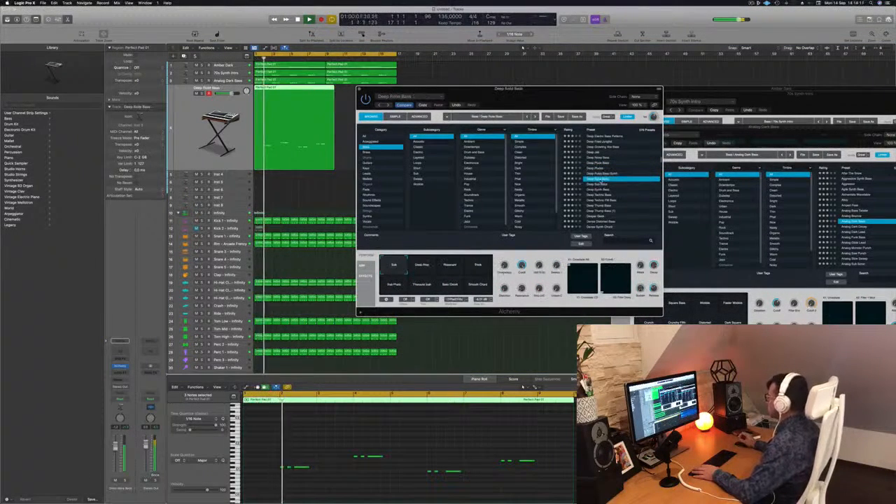
drag(540, 94, 579, 93)
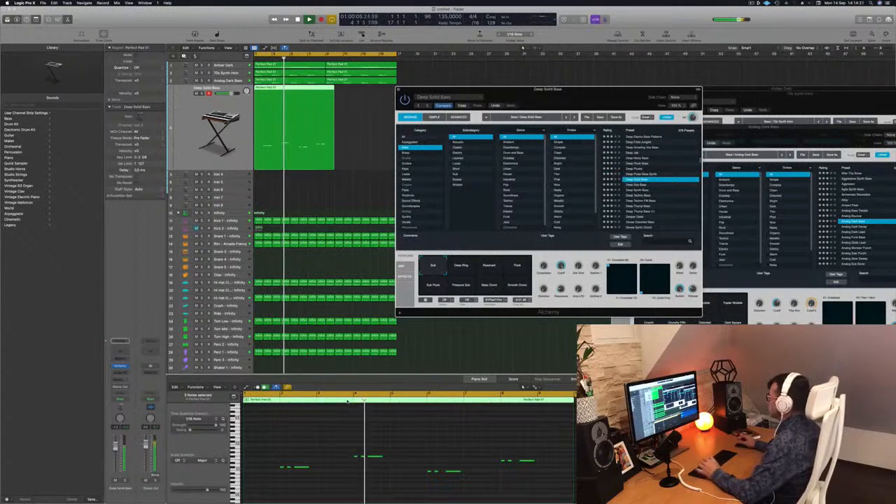
Step: Nudge the long notes of the third and fourth phrases slightly earlier and replay the part from the start
click(301, 467)
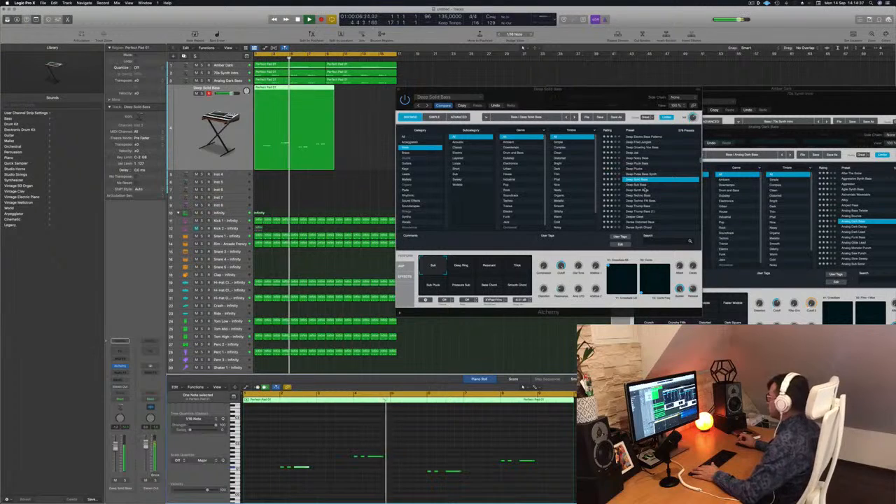
drag(621, 98, 668, 128)
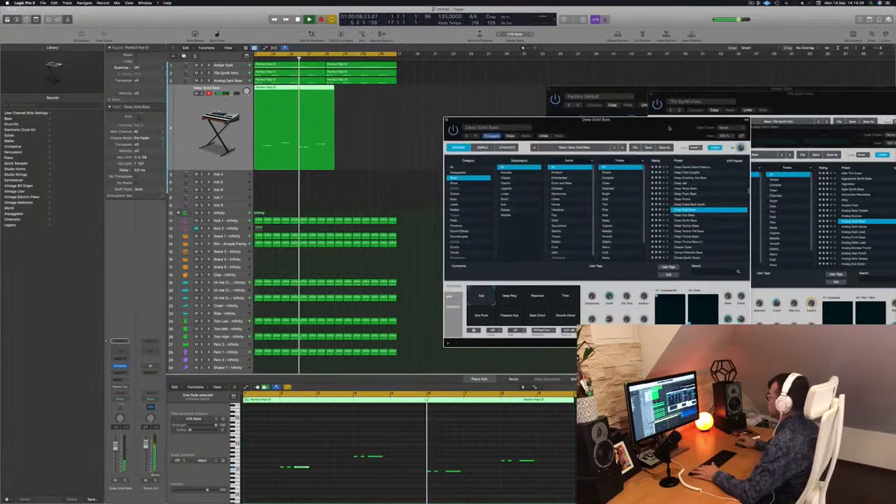
key(Return)
click(459, 471)
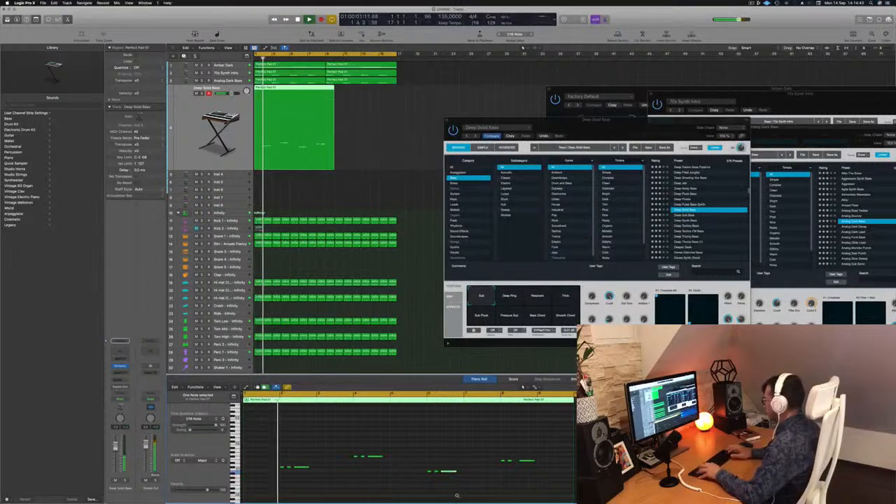
drag(526, 461, 522, 461)
key(Return)
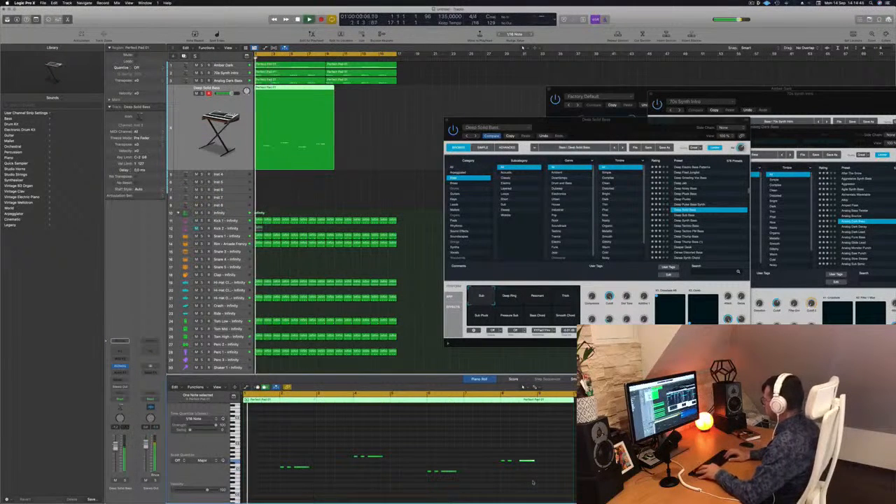
key(Return)
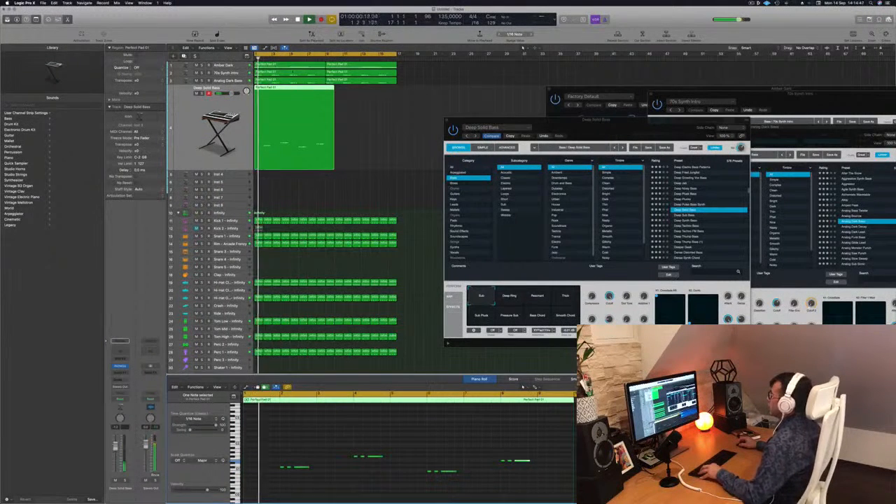
Step: Shorten the Deep Solid Bass track's region to end at bar 9 and copy it to bar 9
super+double_click(326, 94)
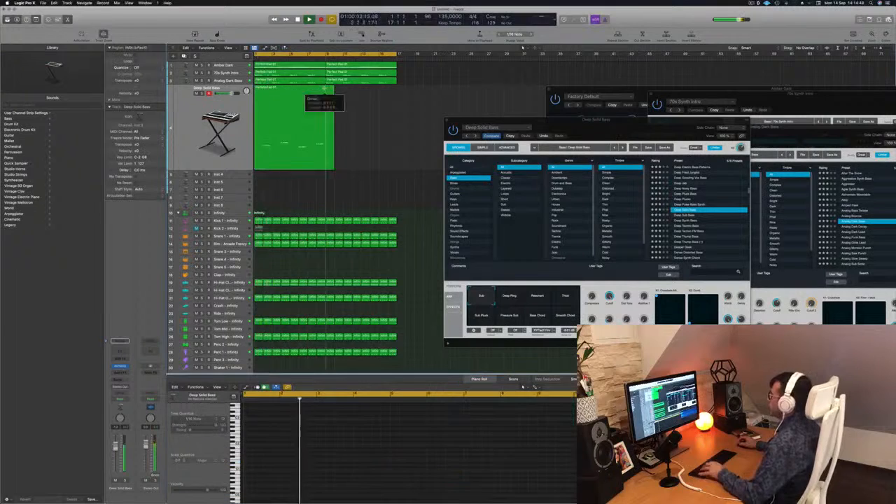
drag(284, 99, 354, 97)
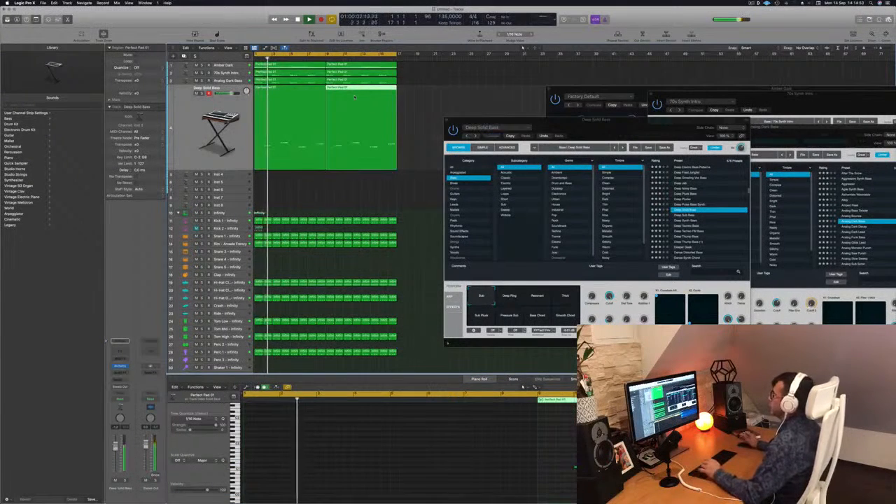
Step: Name all regions in the project after their tracks
key(super+a)
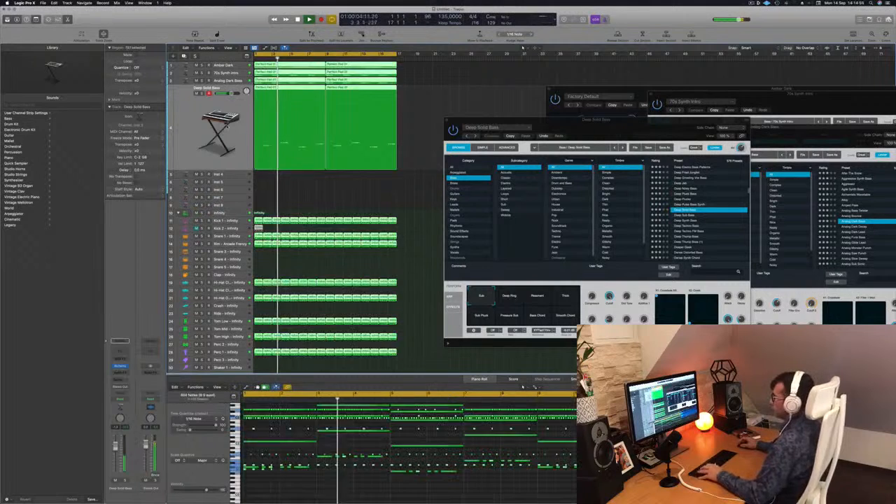
right_click(281, 110)
click(300, 115)
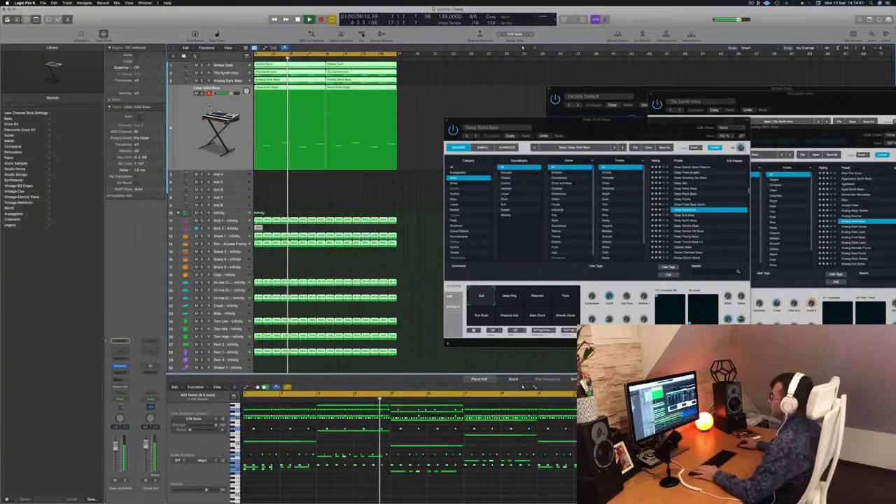
Step: Duplicate the Deep Solid Bass track with its settings and copy its first region onto the new track
click(209, 107)
key(Return)
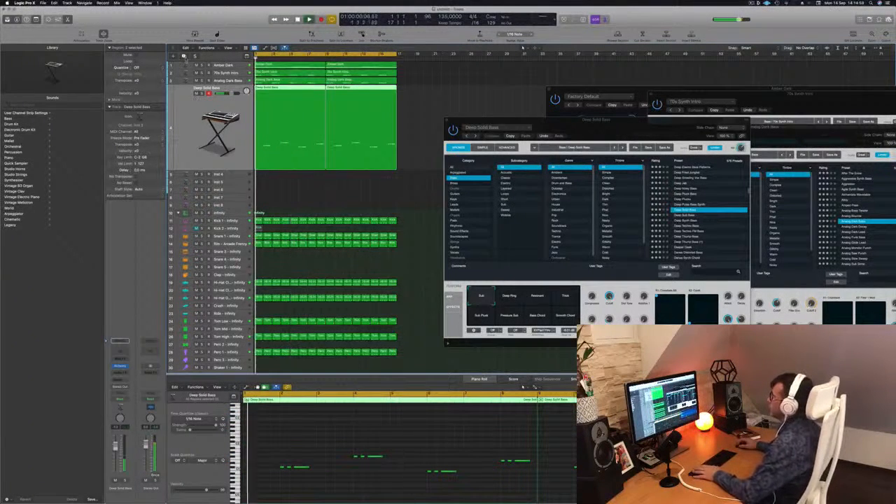
key(super+d)
key(space)
drag(293, 88, 294, 116)
Step: Delete the short notes from the copied region, move the four remaining long notes up in pitch and play it
drag(268, 461, 287, 479)
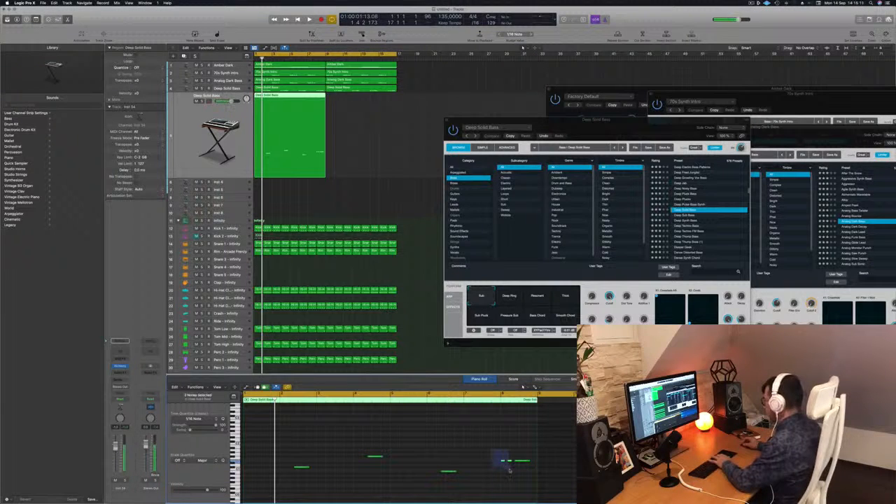
scroll(430, 450, down, 3)
key(space)
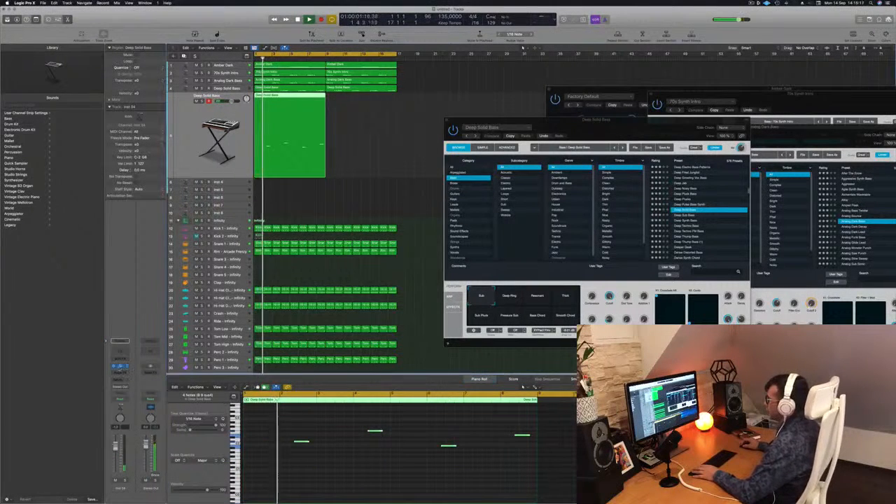
Step: Open Alchemy on the duplicated track and choose a different bass preset further down from Deep Solid Bass
click(120, 367)
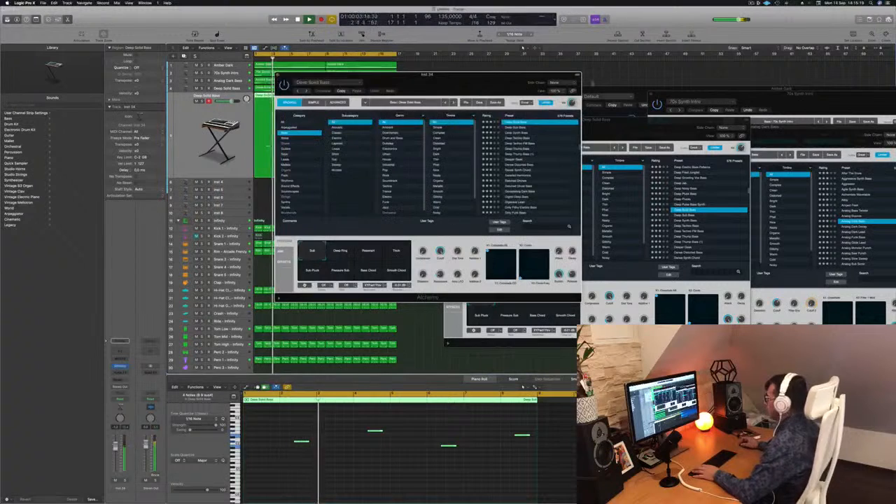
drag(421, 75, 555, 102)
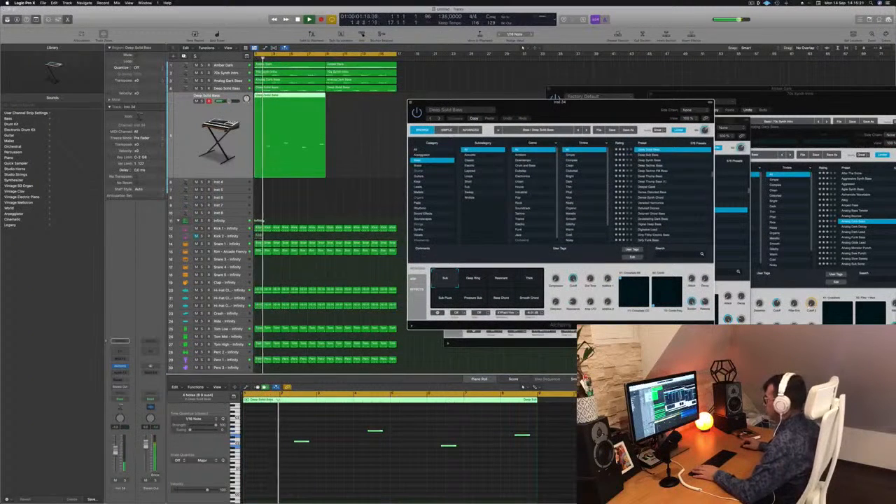
click(662, 187)
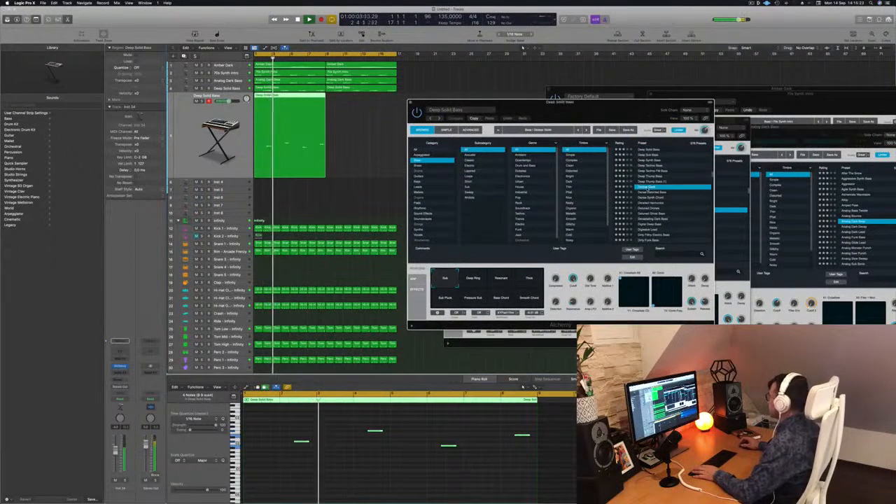
Step: Audition the presets Detuned Drones, Detuned Ghost Bass and Devastating Dark Bass on the long-note part
mouse_move(565, 107)
mouse_down()
mouse_move(578, 101)
mouse_move(566, 102)
mouse_up()
click(523, 47)
click(656, 201)
click(656, 200)
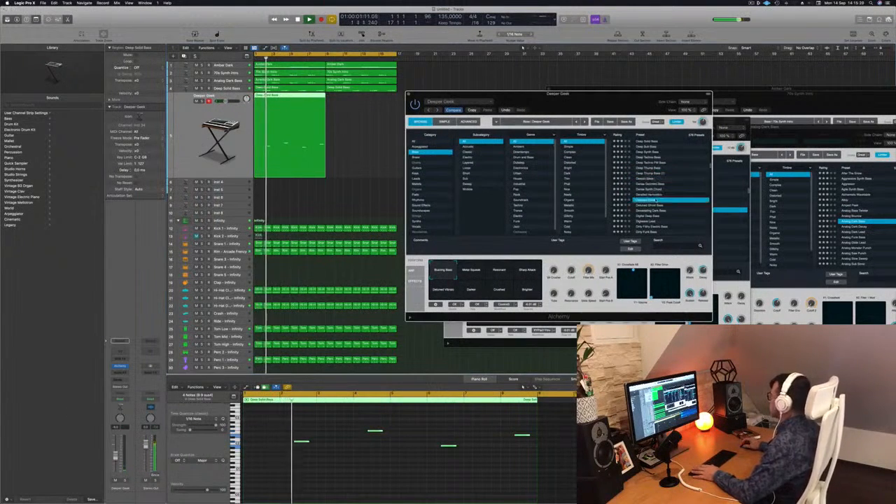
click(652, 205)
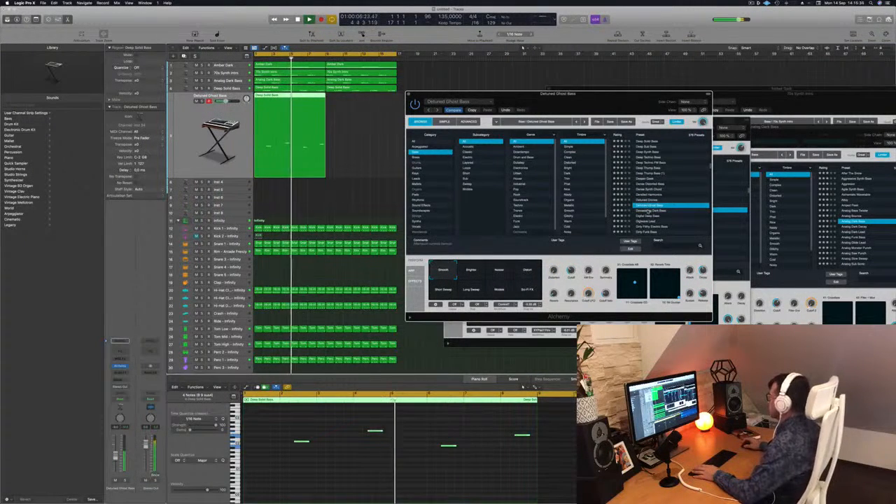
click(649, 211)
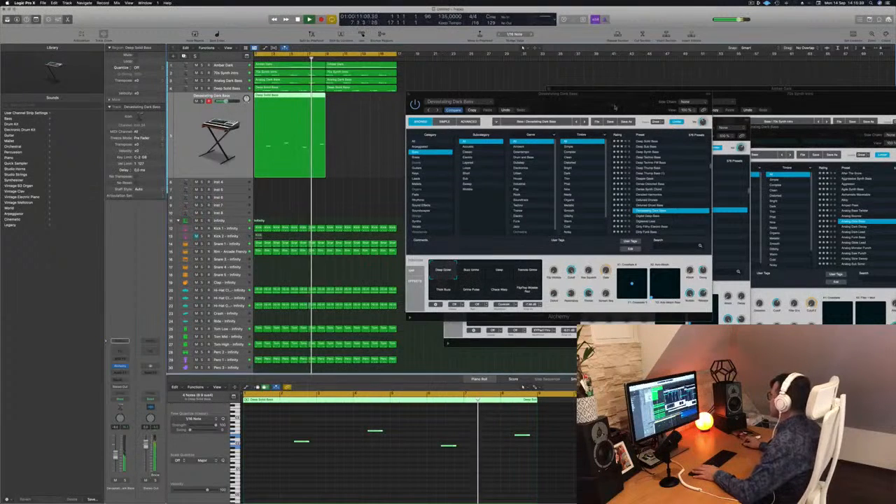
Step: Load the Dirty Wobble preset on the duplicated track and copy its long-note region to bar 9
drag(640, 94, 616, 61)
scroll(653, 155, down, 2)
scroll(653, 155, down, 3)
click(648, 162)
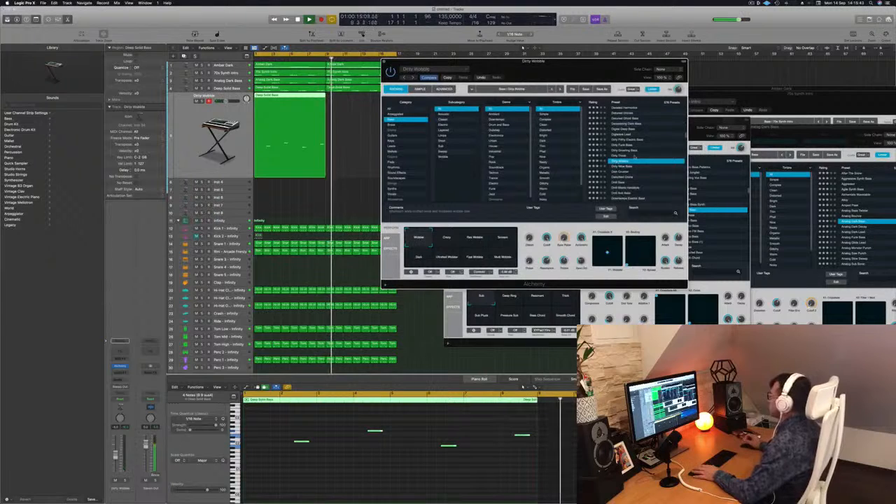
drag(282, 103, 353, 103)
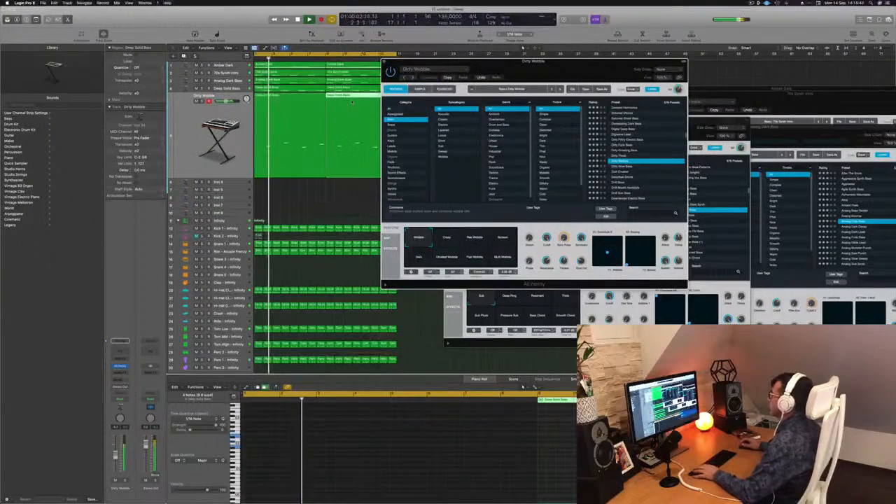
Step: Step through the following bass presets to Disturbed Drone while the long-note part plays
drag(577, 67, 592, 65)
key(Down)
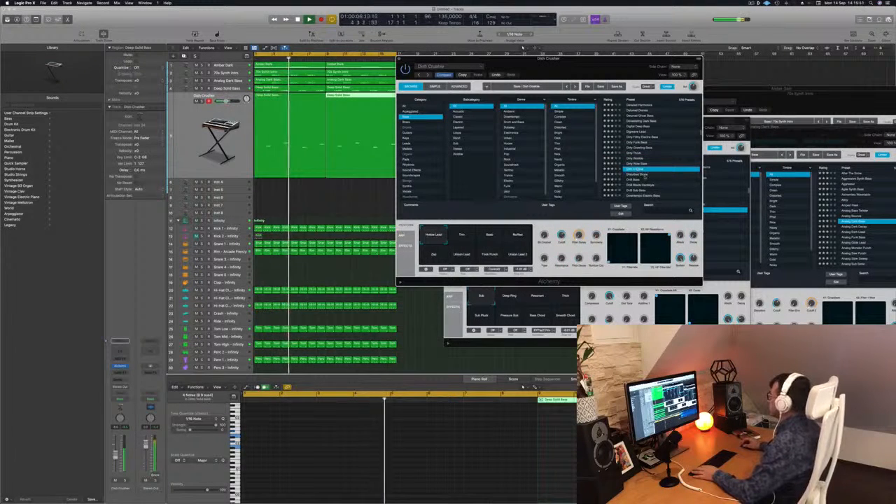
key(Down)
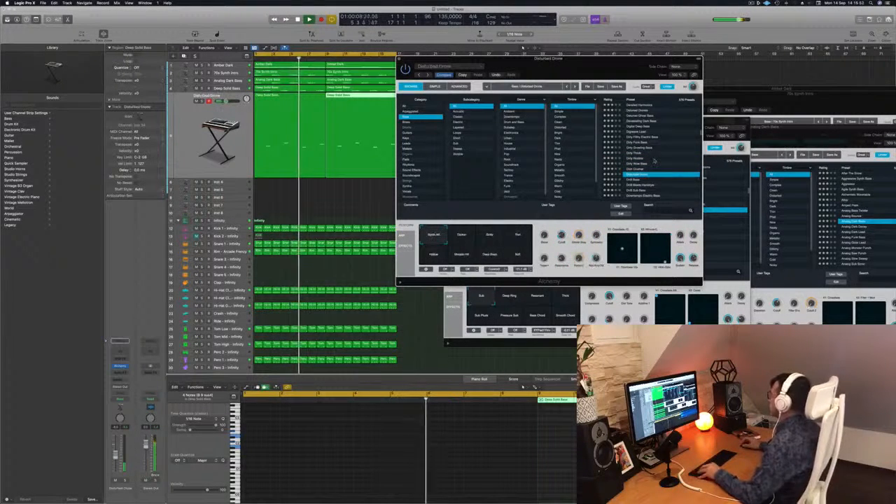
Step: Return to the start of the bass presets and audition 1963 Semi Acoustic Thumb and 70s Synth Lead Hero on the long-note part
key(Down)
scroll(656, 162, down, 3)
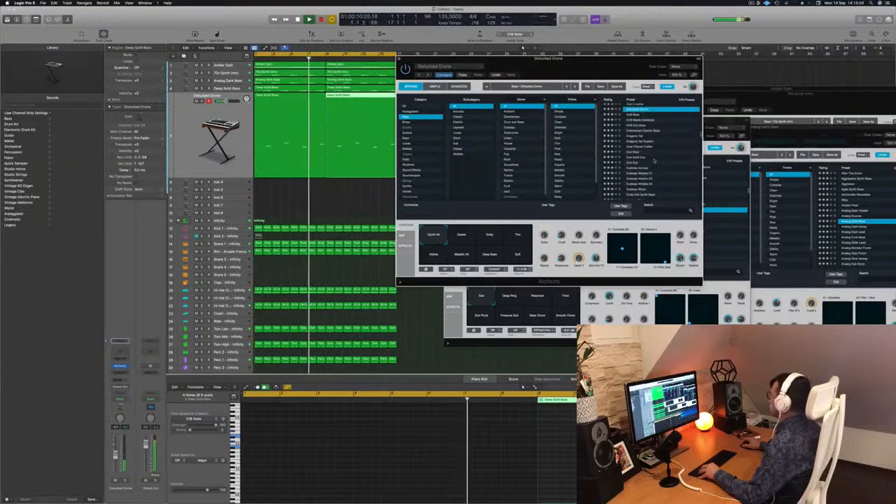
scroll(659, 162, up, 10)
scroll(658, 161, up, 5)
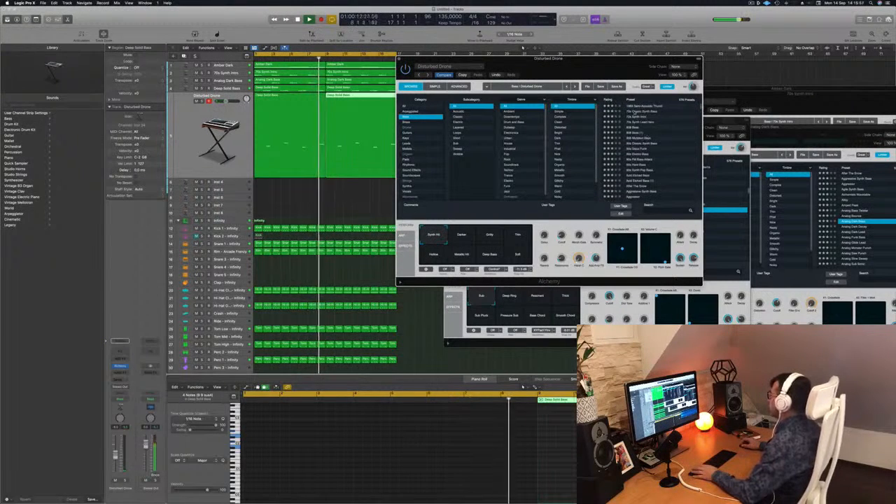
click(640, 107)
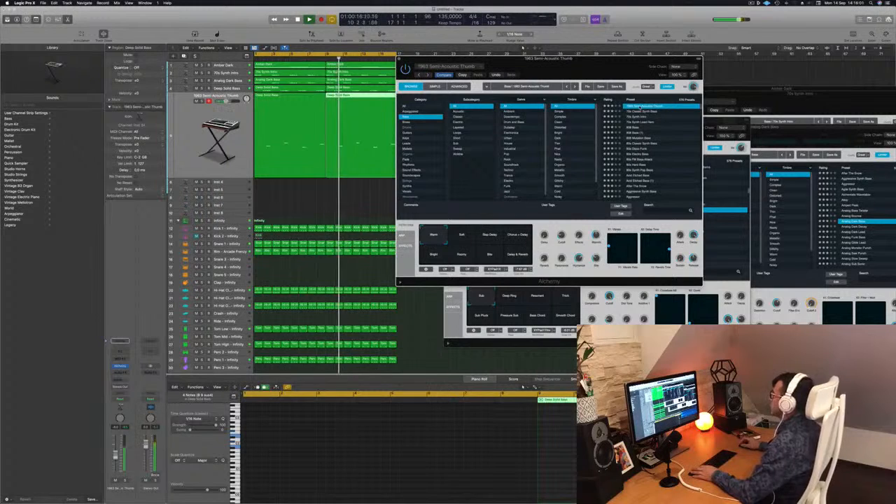
click(647, 123)
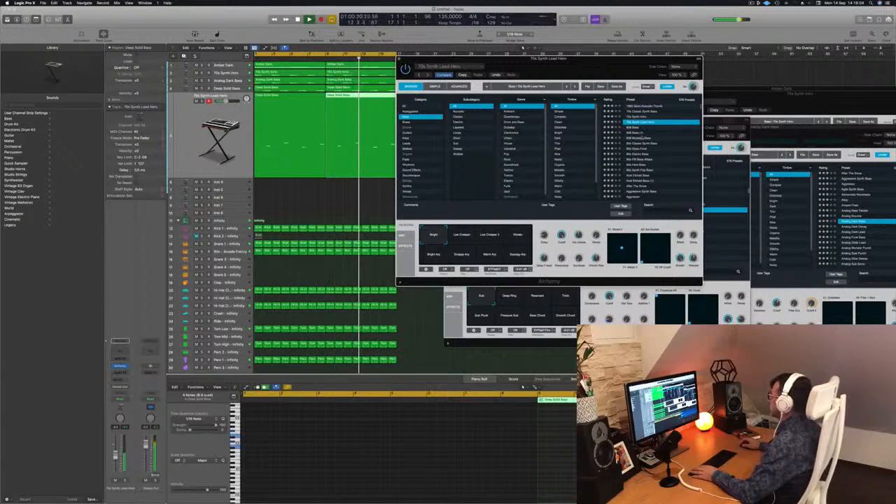
Step: Audition the presets 808 Mutation Bass, 80s Disco Funk and Acid Etched Bass on the long-note track
click(639, 139)
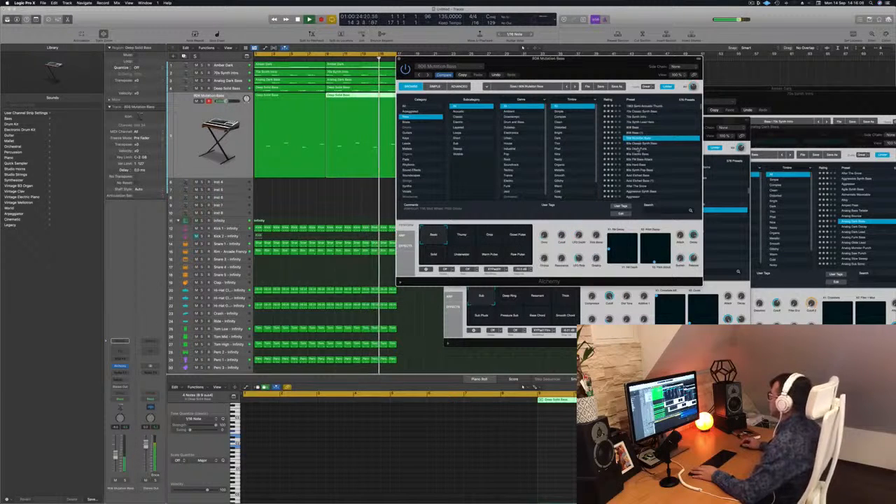
click(640, 149)
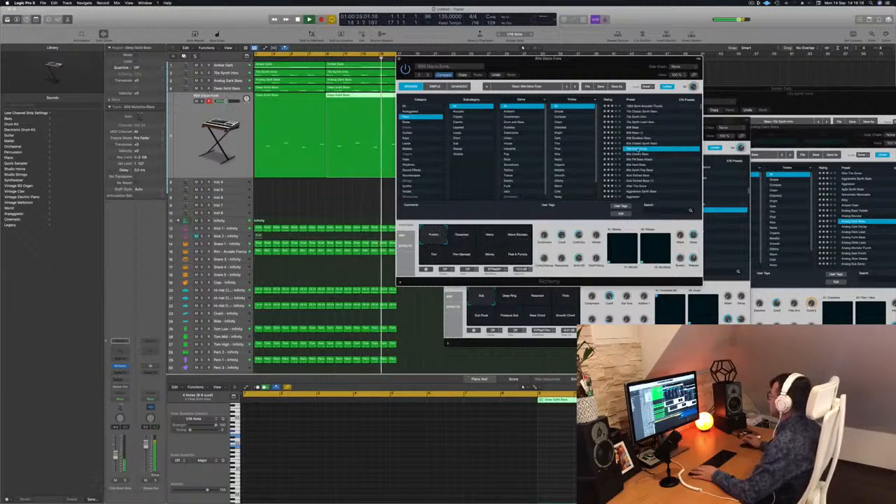
click(658, 175)
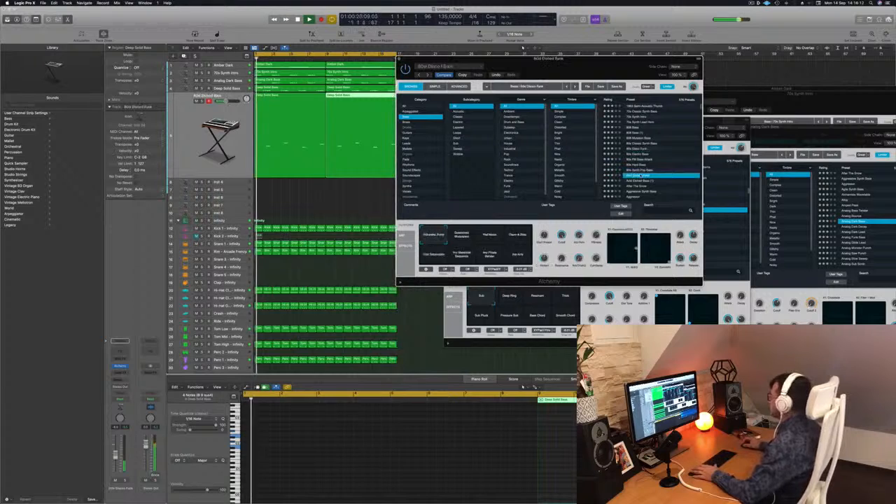
scroll(656, 165, down, 4)
scroll(657, 161, up, 4)
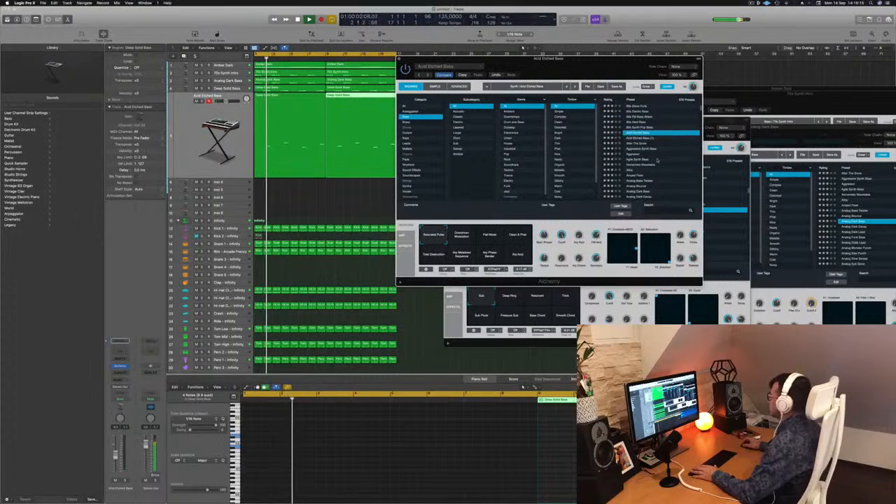
Step: Audition After The Snow, Agile Synth Bass, Analog Bounce and Analog Dark Lead against the looping beat
click(633, 144)
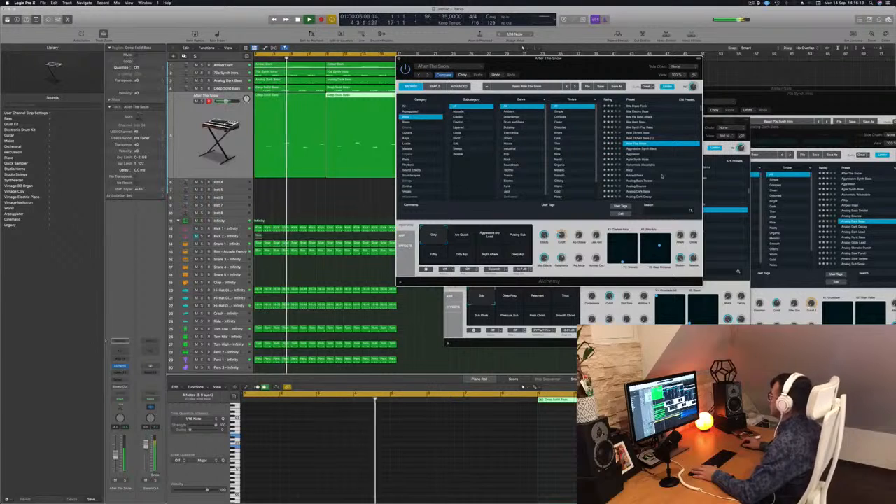
click(619, 161)
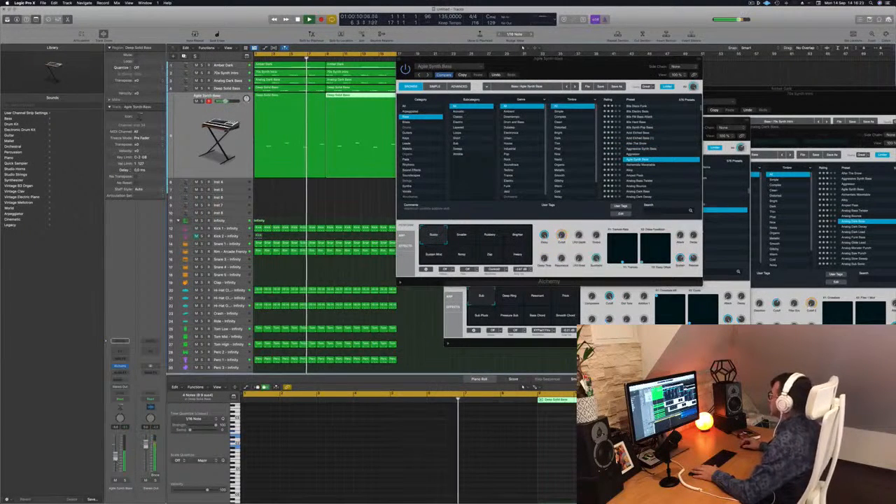
click(654, 186)
scroll(657, 168, down, 2)
click(658, 163)
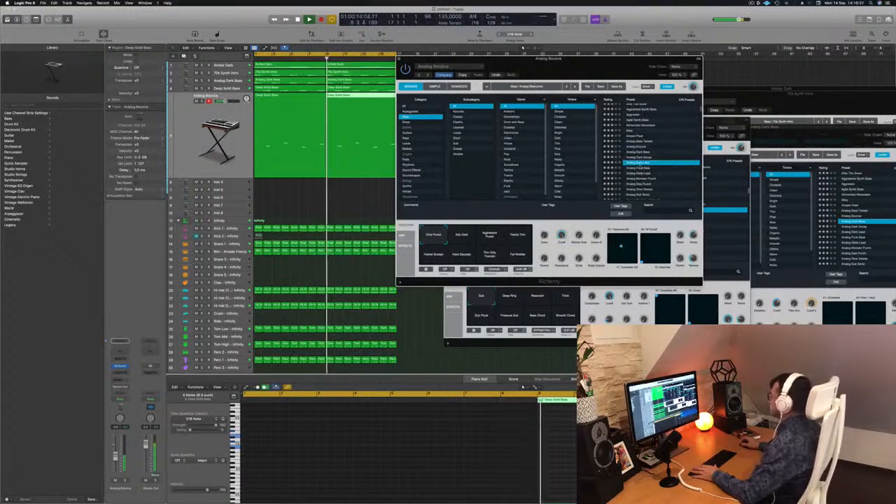
Step: Audition the presets Analog Sustained Virtually, Analogue Happiness and Apprentice on the long-note part
scroll(664, 170, down, 1)
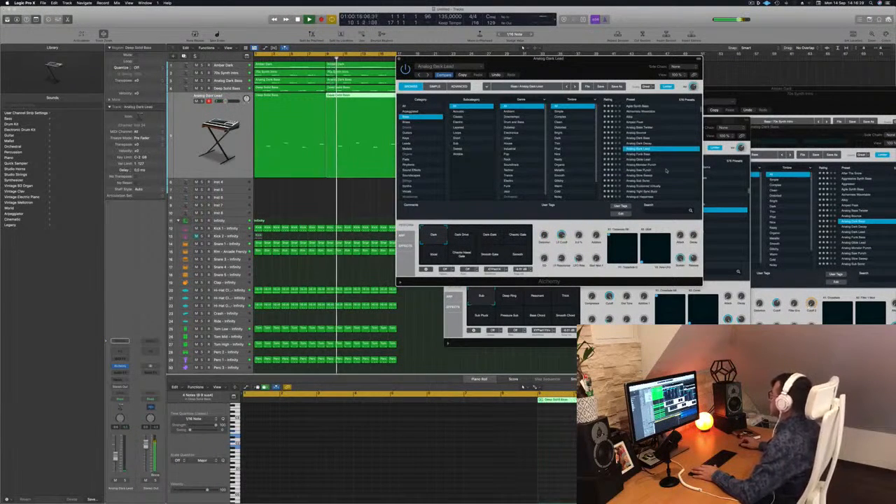
scroll(666, 168, down, 1)
click(654, 166)
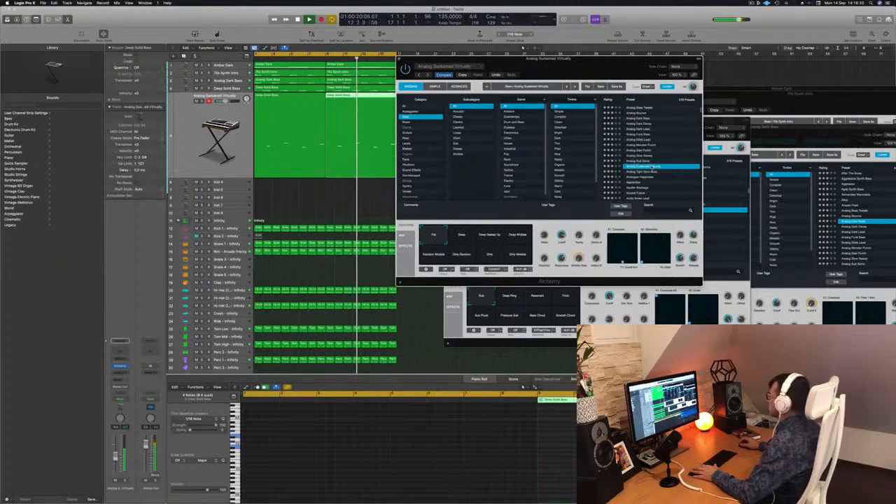
scroll(662, 176, down, 1)
click(642, 160)
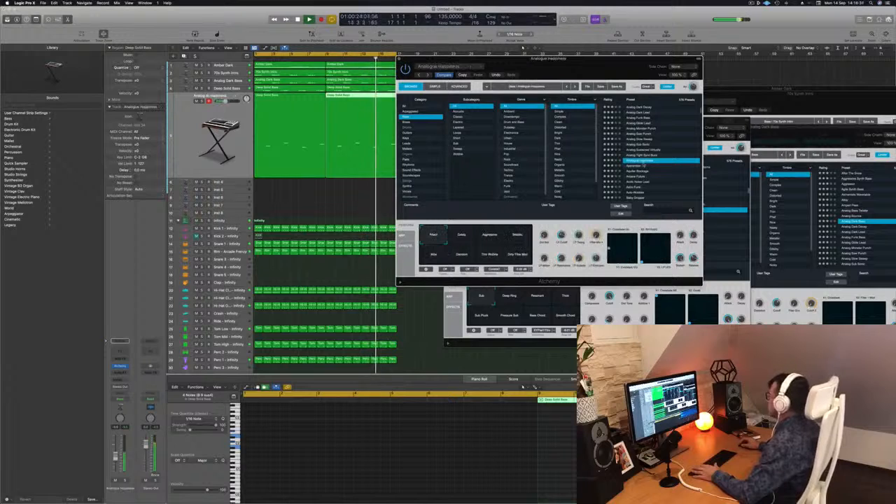
key(Down)
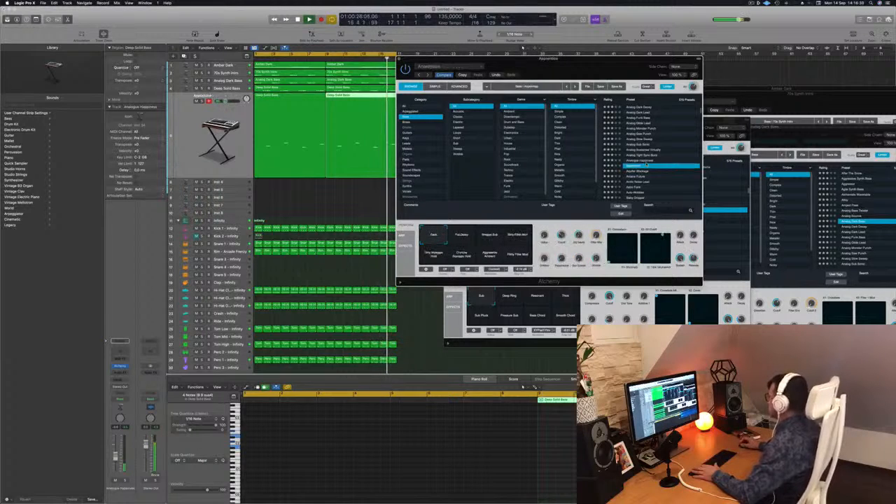
scroll(663, 175, down, 3)
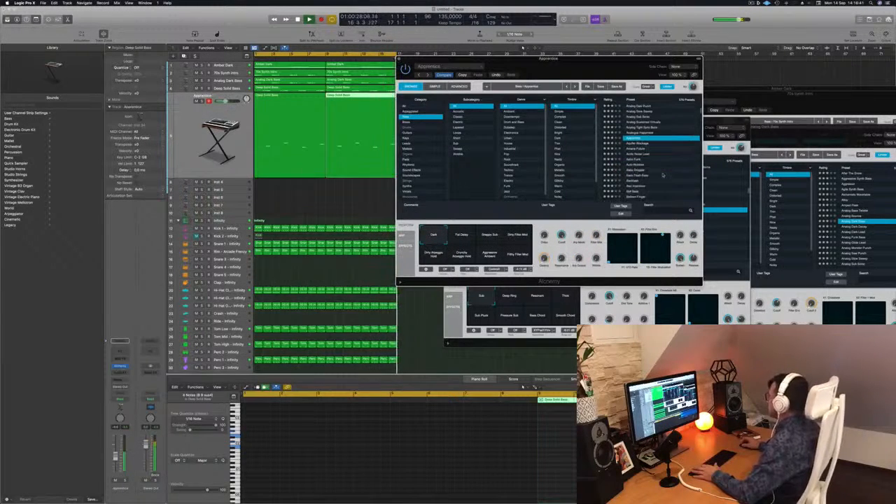
Step: Audition Arctic Noise Lead, Astro Funk, Auto-Wobbler and the preset directly after it on the long-note part
click(641, 153)
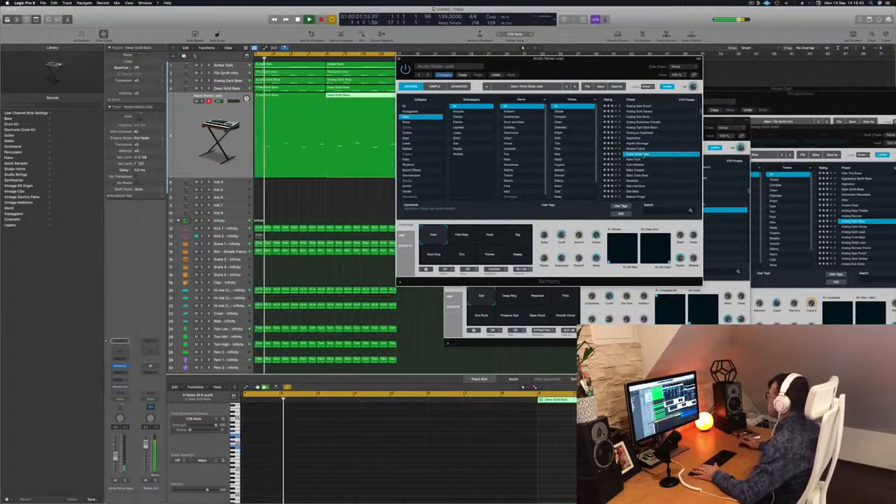
click(637, 161)
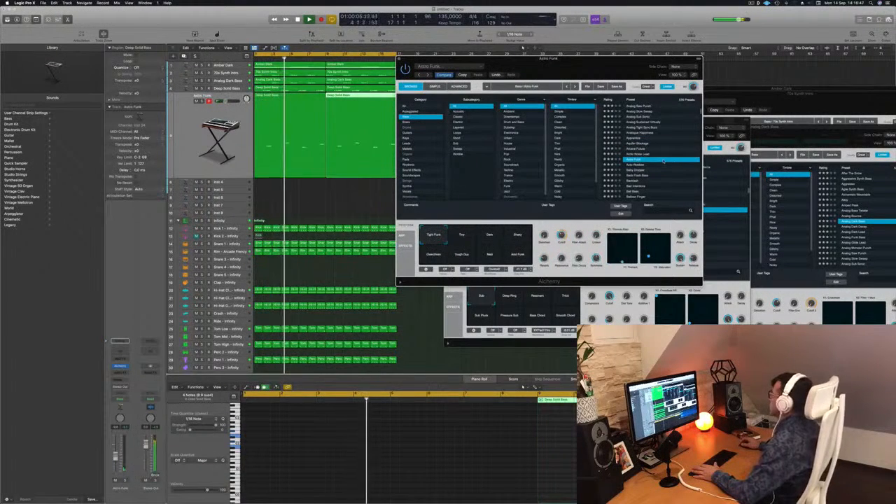
click(636, 166)
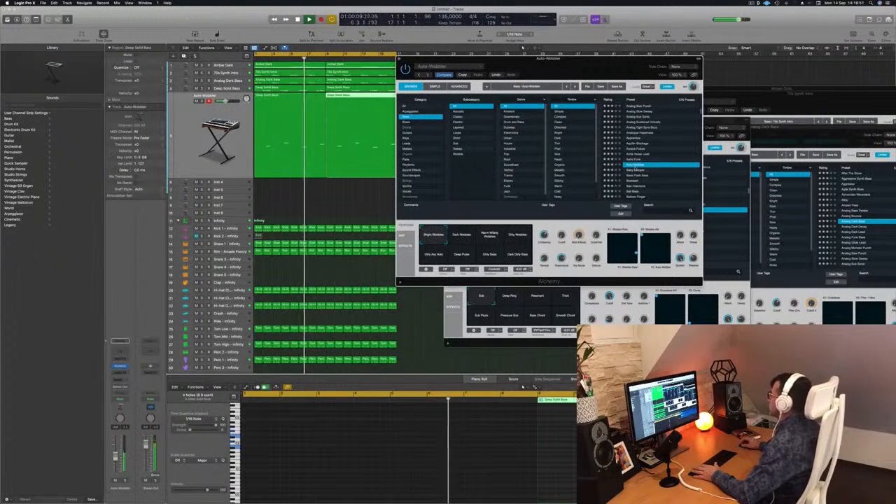
key(Down)
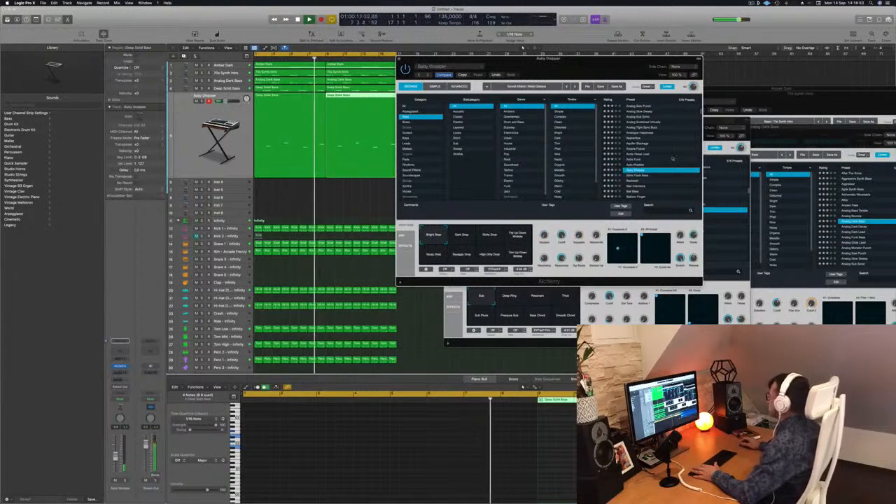
scroll(659, 165, down, 3)
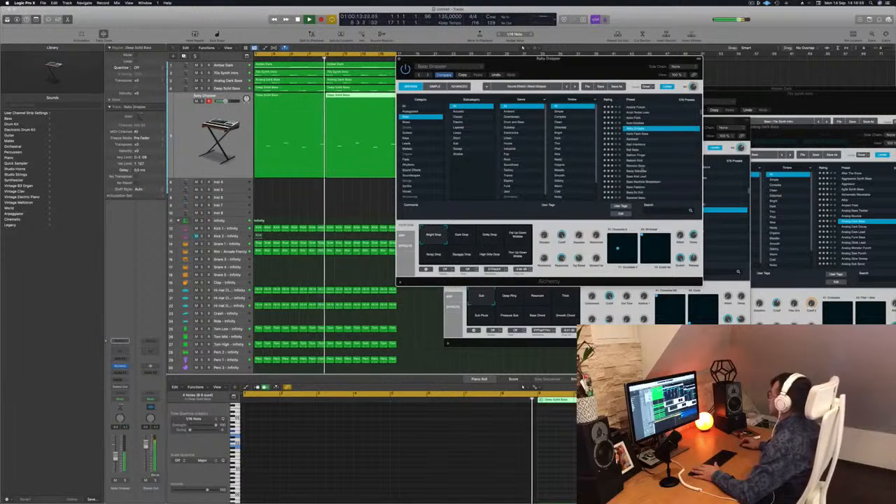
Step: Audition the presets Bamboo Slurp, Banjo Reformer and Bass And Lead while the loop plays
click(640, 167)
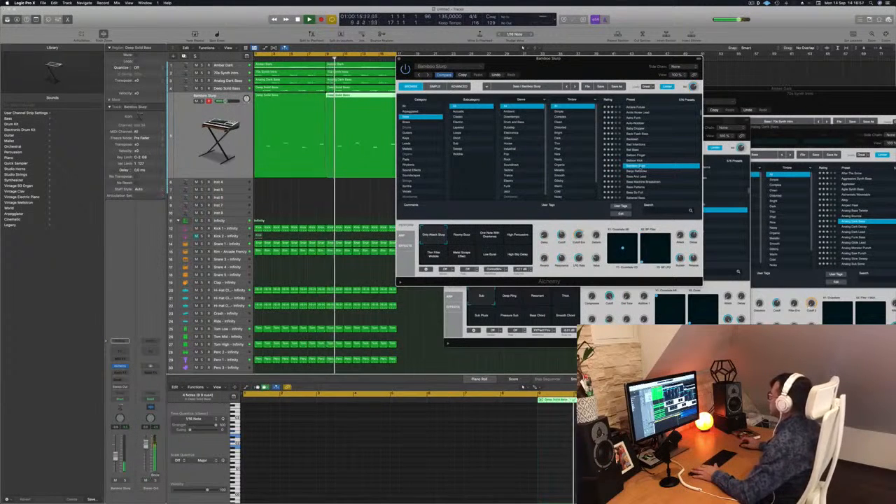
click(640, 171)
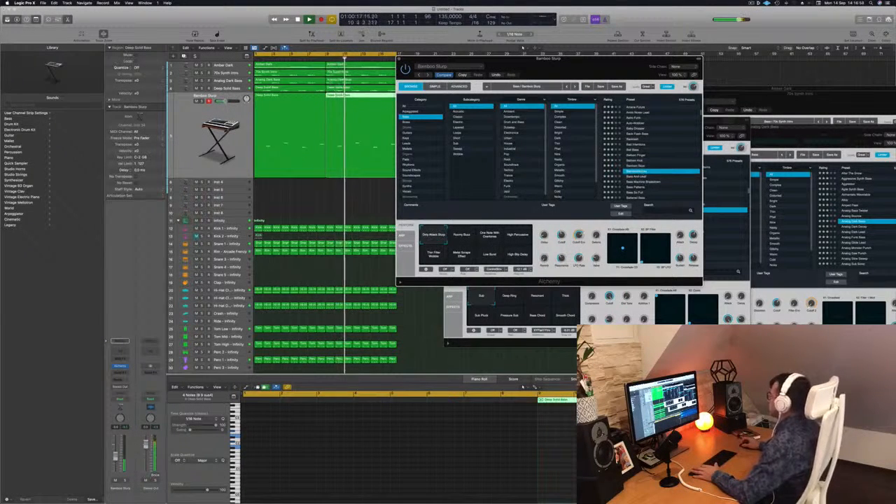
scroll(660, 166, down, 1)
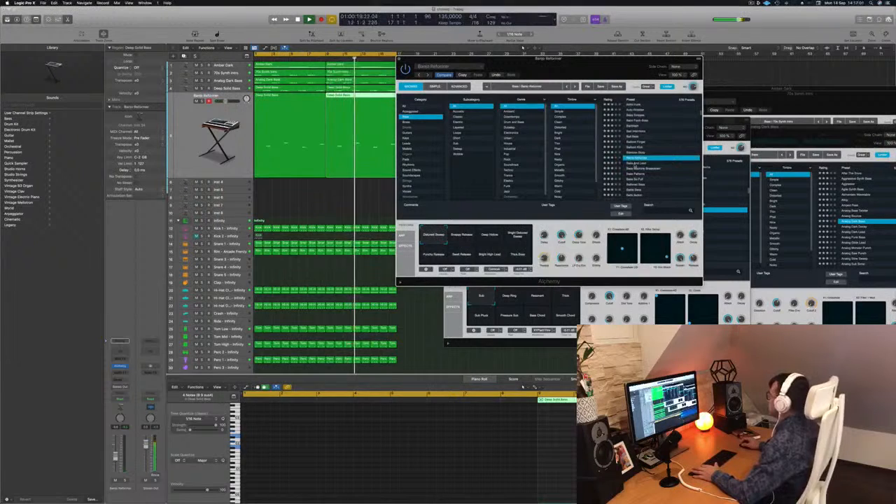
key(Down)
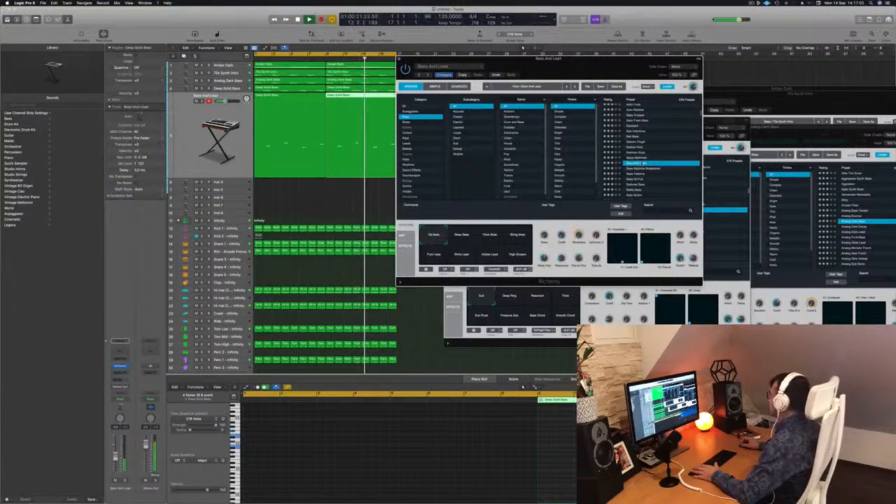
scroll(657, 156, down, 2)
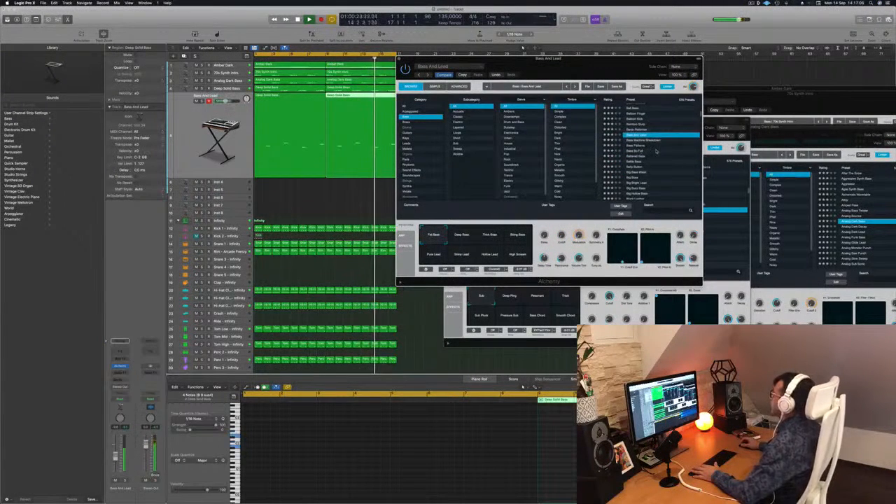
Step: Audition the bass presets Bass Patterns, Bass So Full and Big Boss on the long-note track
click(630, 146)
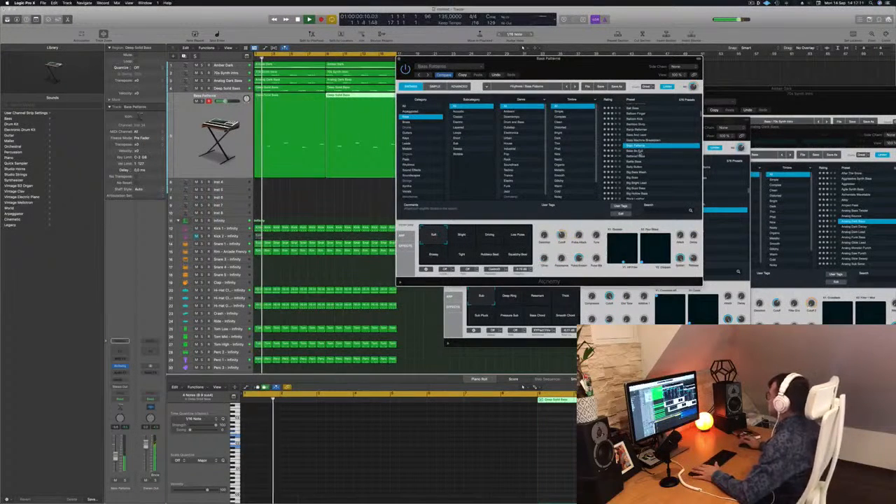
click(652, 152)
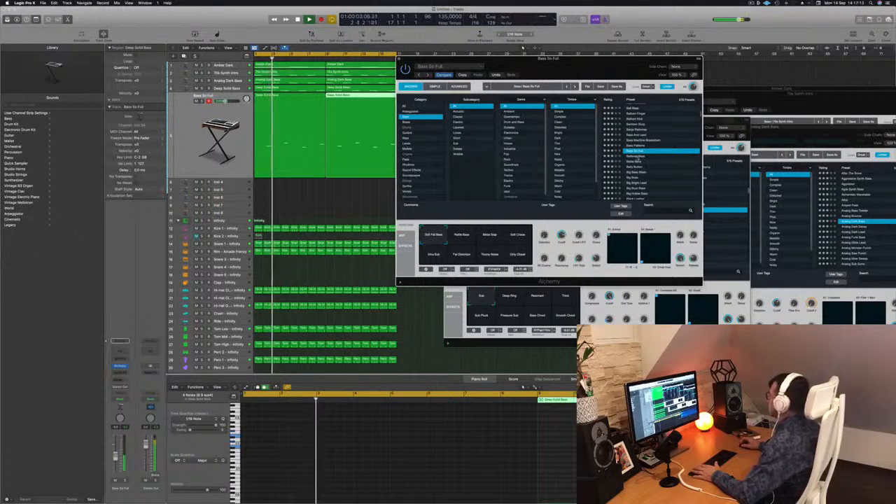
click(652, 156)
scroll(660, 159, down, 2)
click(661, 160)
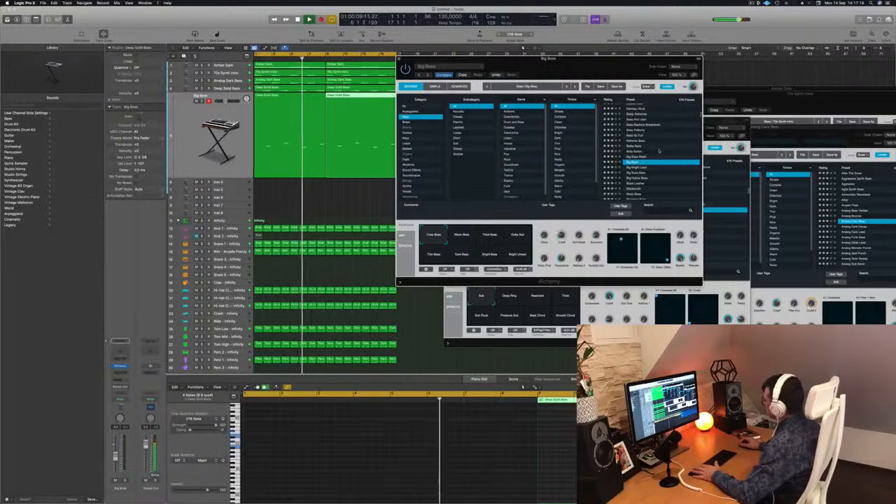
Step: Audition Black Leather, Block Bass and Blooming Bass, and load the Bottom Feeder preset on the long-note track
scroll(649, 178, down, 3)
click(630, 157)
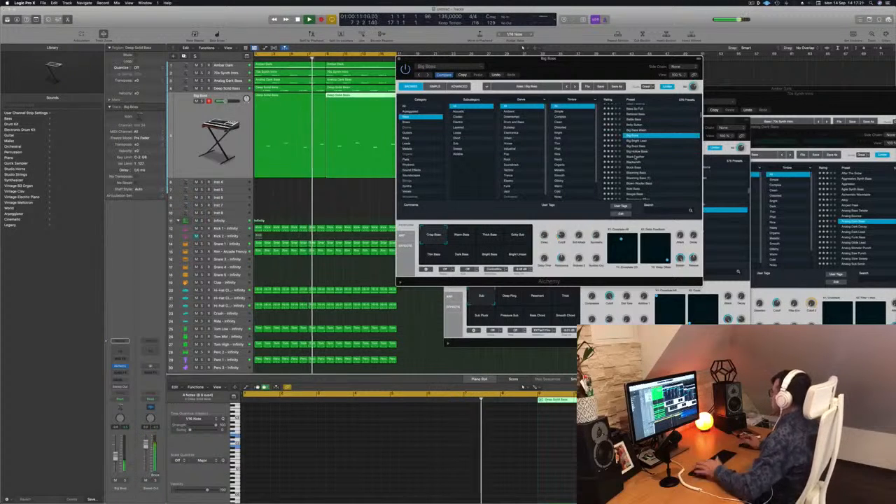
click(633, 168)
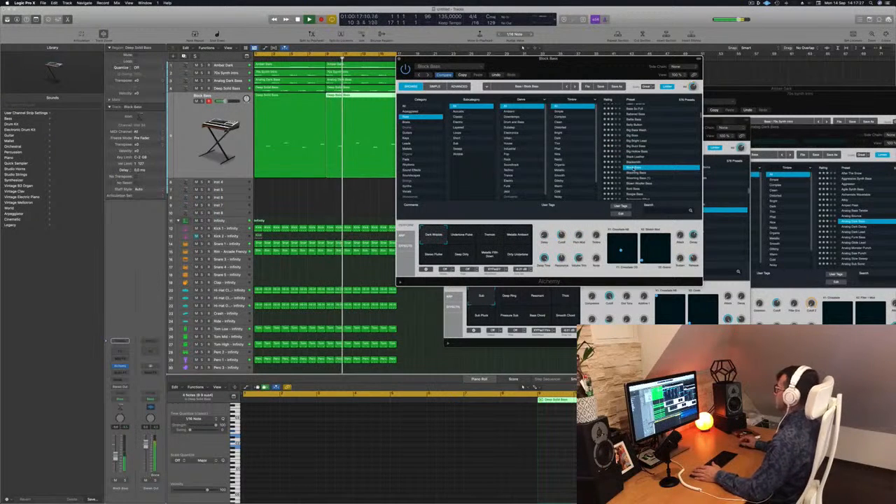
click(634, 178)
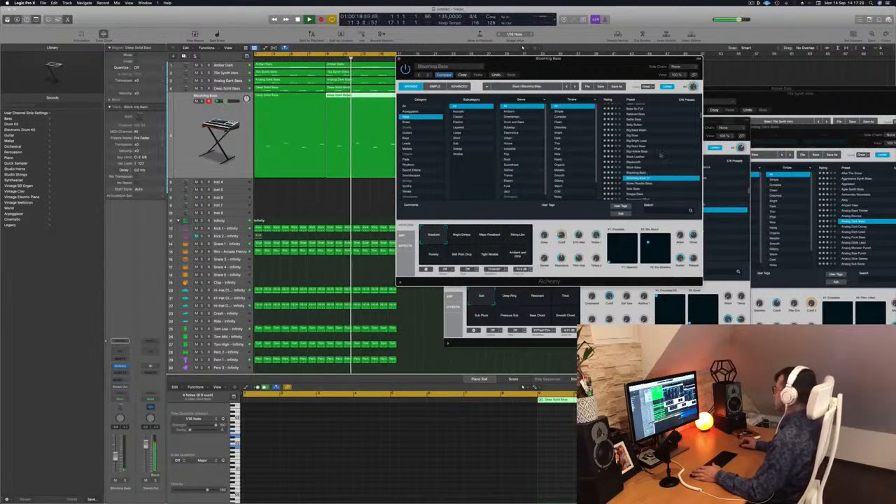
scroll(659, 157, down, 3)
scroll(659, 161, down, 3)
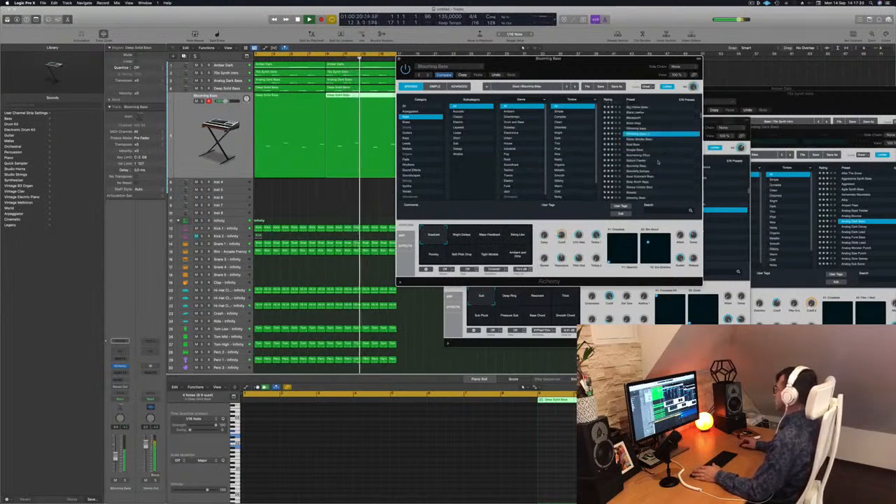
click(640, 161)
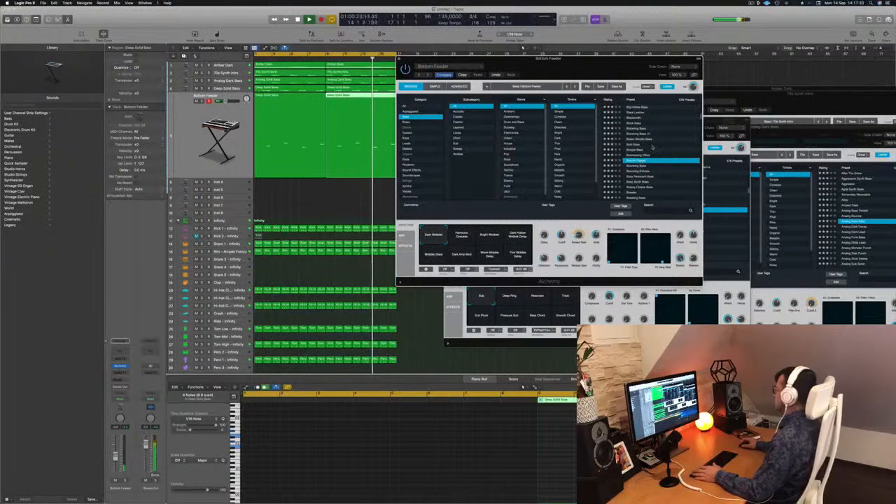
scroll(658, 162, down, 2)
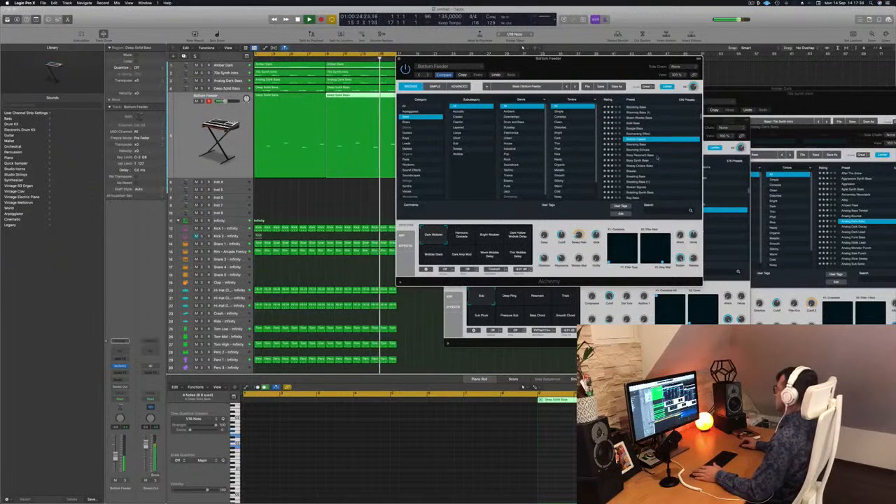
Step: Audition the presets Bouncing Echoes, Boxy Resonant Bass, Boxy Synth Bass and Bubbling Synth Bass on the long-note track
click(640, 150)
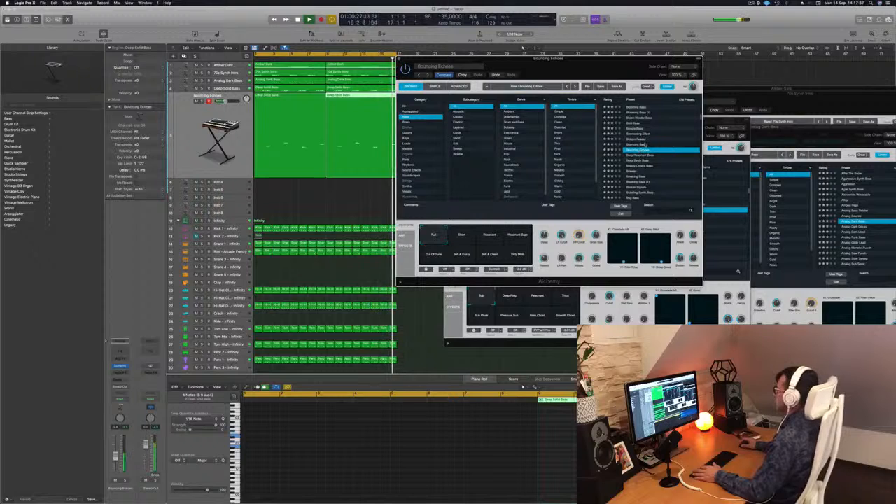
click(641, 155)
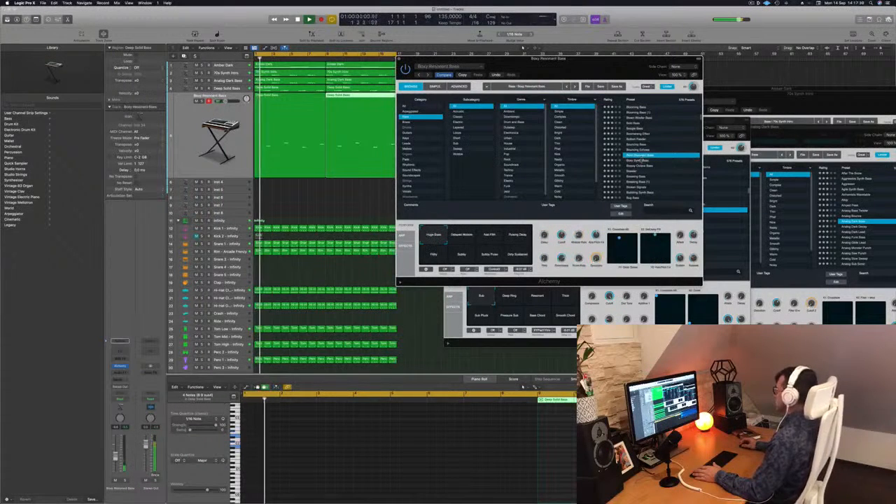
scroll(643, 161, down, 1)
click(641, 160)
click(652, 181)
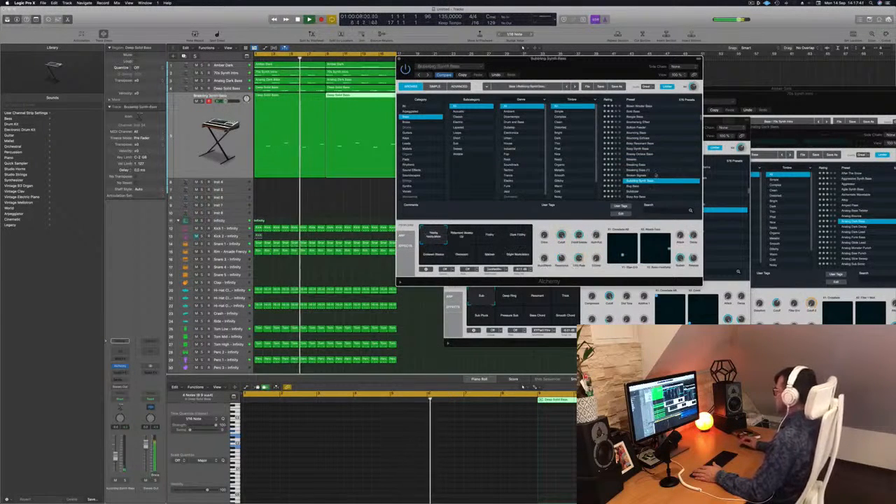
Step: Audition Caterpillar, Chaos Glide Bass and Chill Sustain, and load the Chip Tune Lead preset on the long-note track
scroll(651, 174, down, 3)
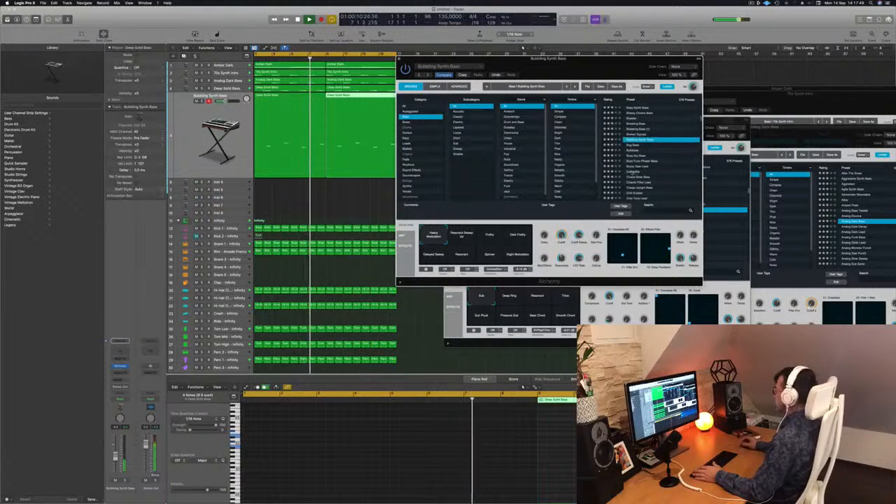
click(634, 172)
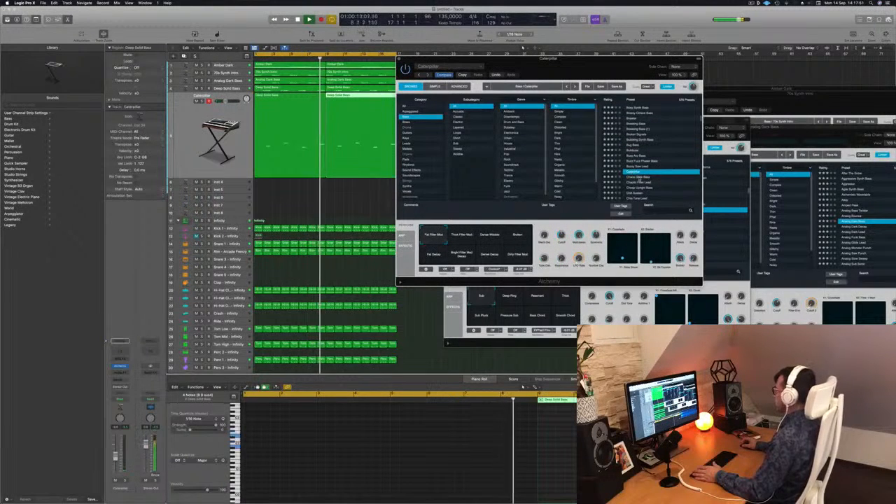
key(Down)
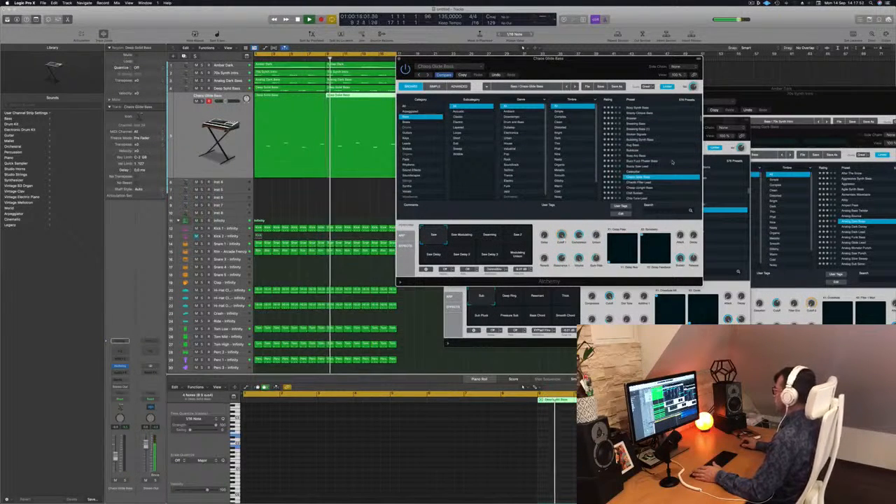
scroll(672, 162, down, 1)
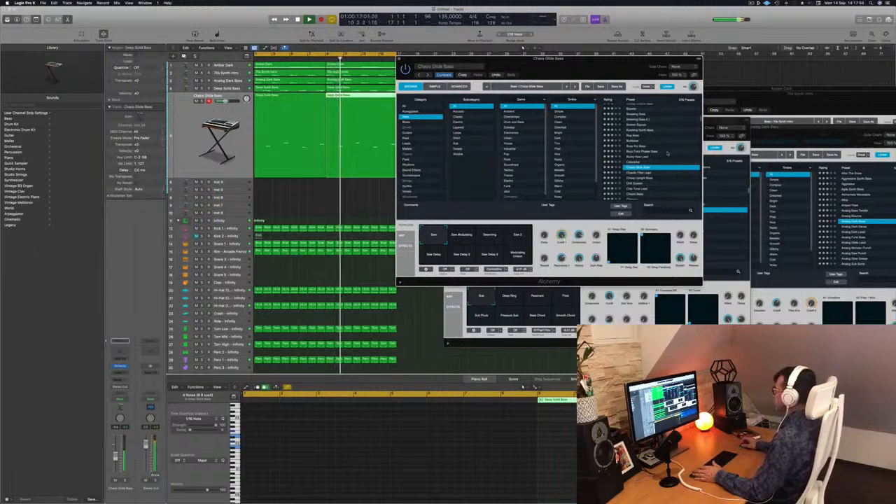
click(636, 184)
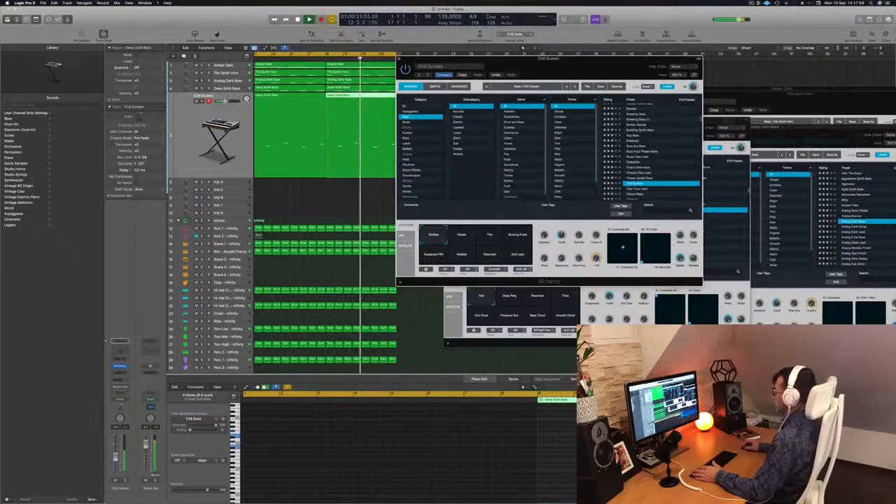
scroll(660, 141, down, 4)
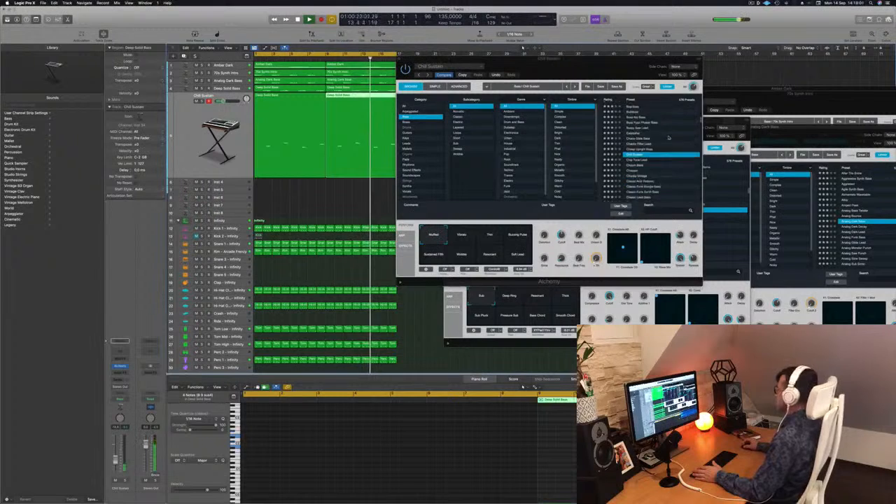
key(Down)
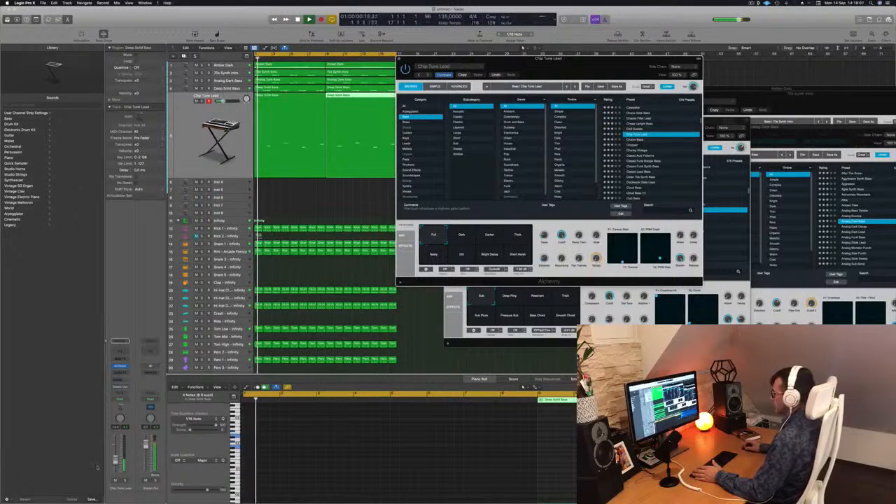
Step: Move the Deep Solid Bass instrument window clear of the Chip Tune Lead window and bring Chip Tune Lead to the front
click(513, 303)
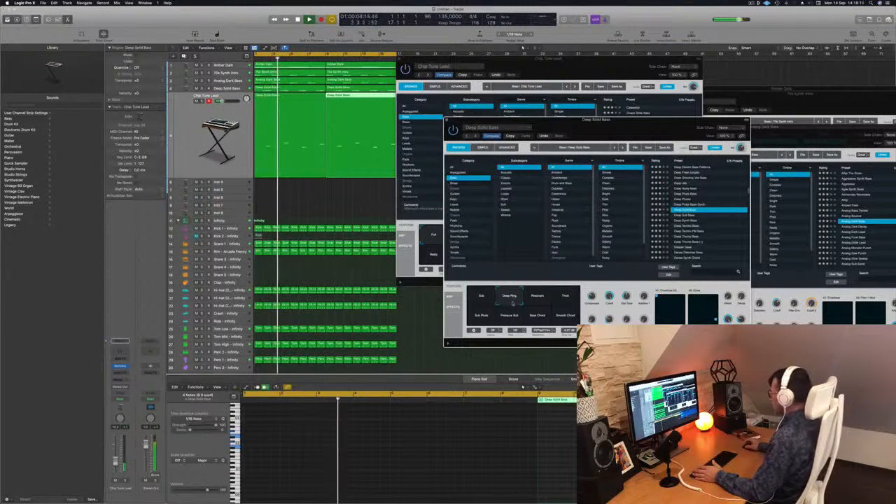
drag(669, 127, 851, 127)
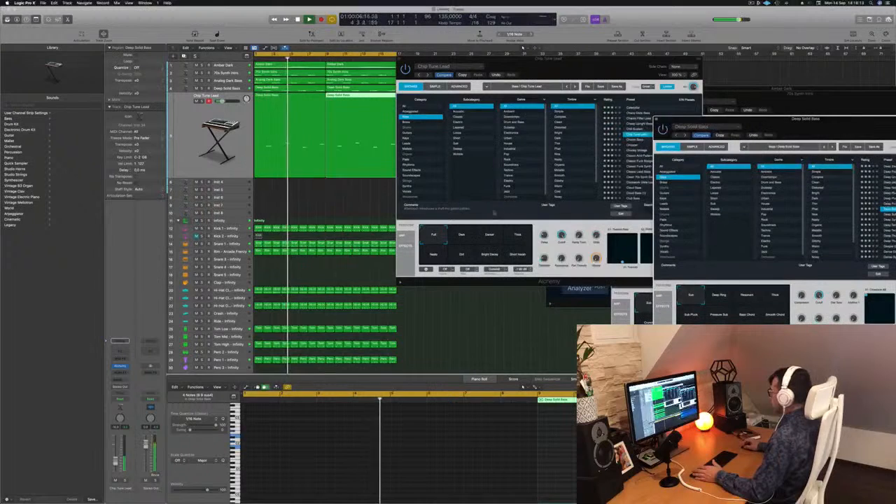
click(522, 67)
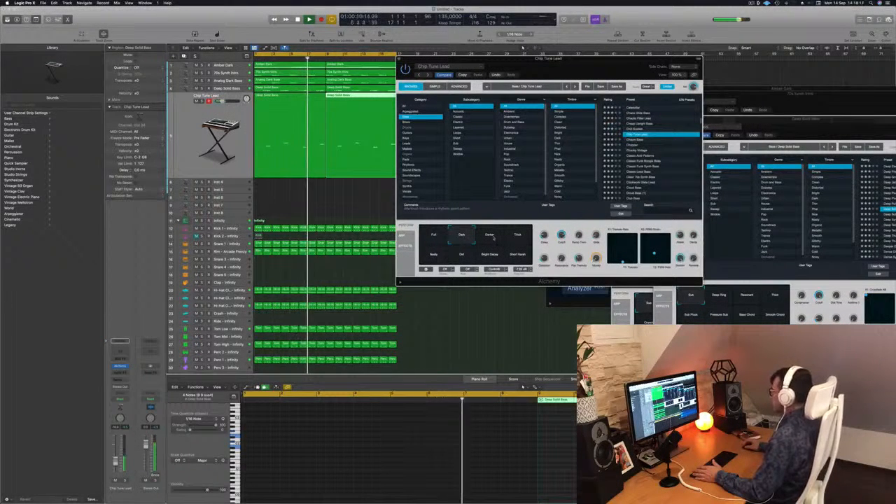
Step: Try the Dark, Darker and Thick performance variations of Chip Tune Lead, and move its window away from the Deep Solid Bass window
click(497, 238)
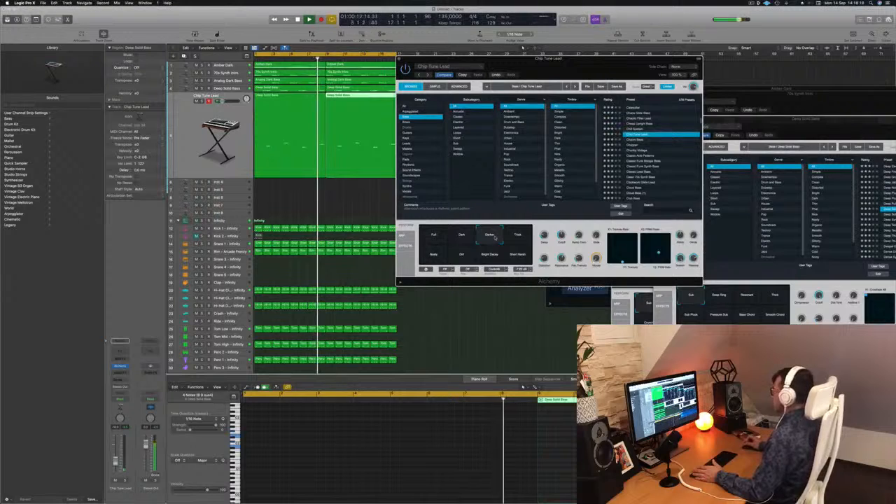
drag(589, 76, 500, 72)
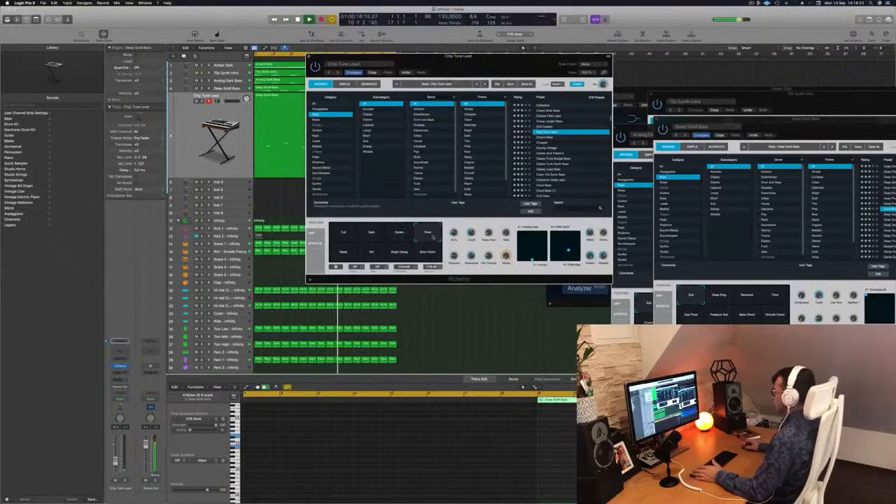
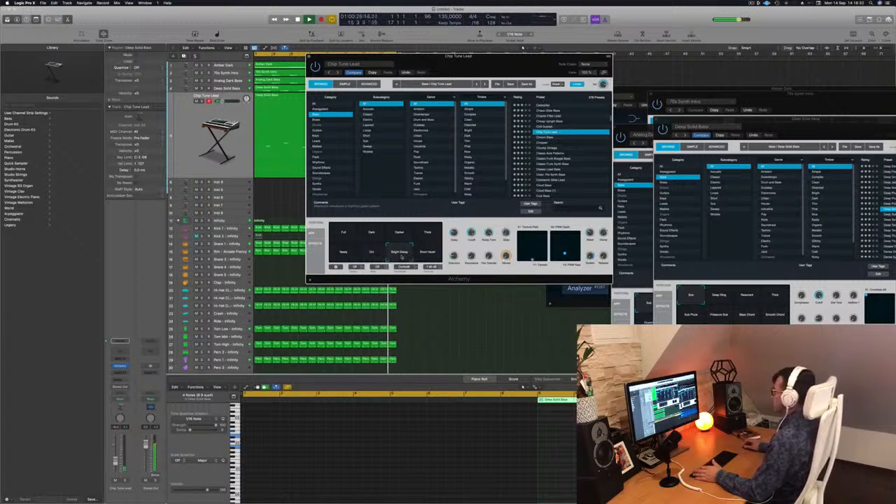
Step: Return Chip Tune Lead to its Full performance variation and slightly lower the track's volume
click(346, 236)
drag(361, 204, 374, 205)
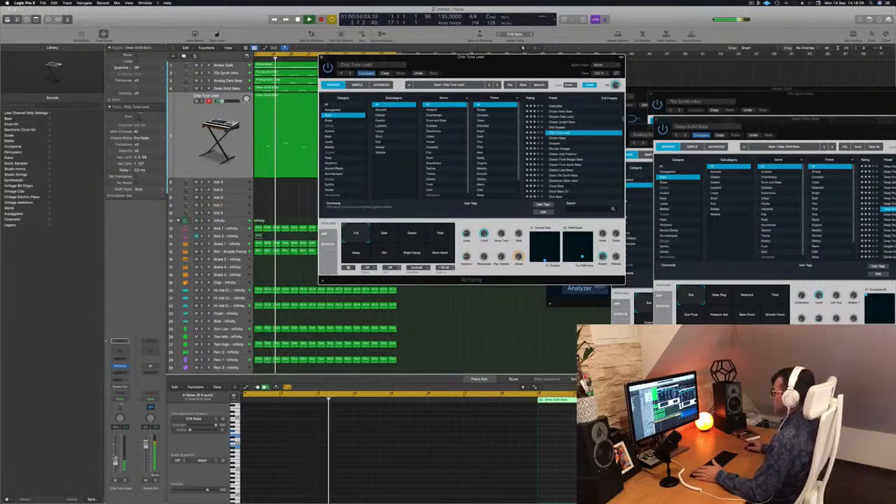
drag(114, 459, 115, 462)
click(323, 58)
click(225, 116)
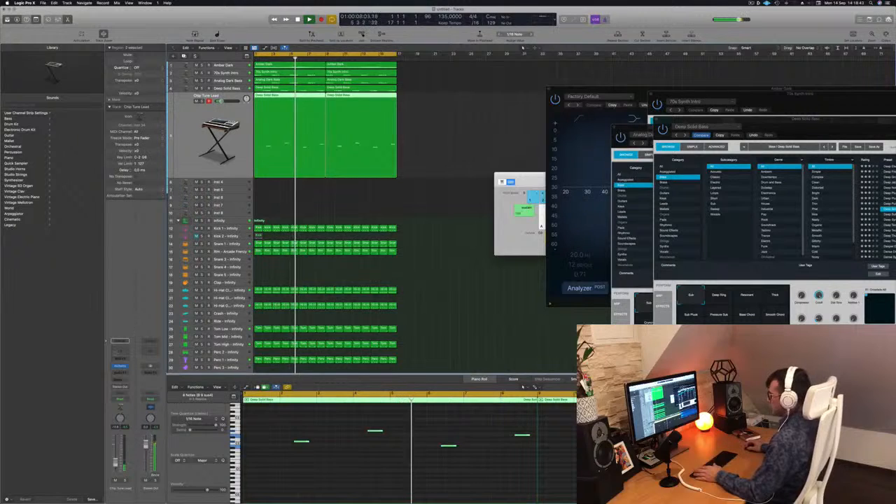
Step: Add a Channel EQ to the Chip Tune Lead track with a high cut at about 1 kHz, and replay the beat
click(120, 351)
click(683, 106)
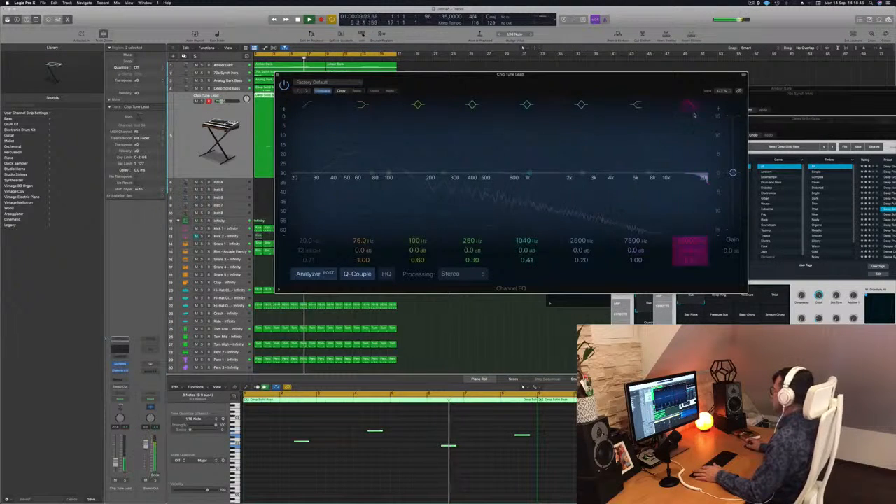
drag(706, 183, 530, 173)
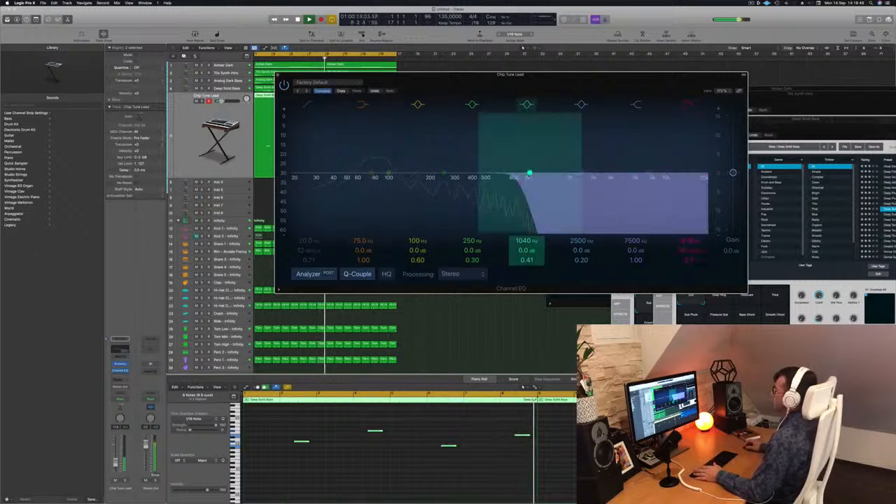
click(278, 75)
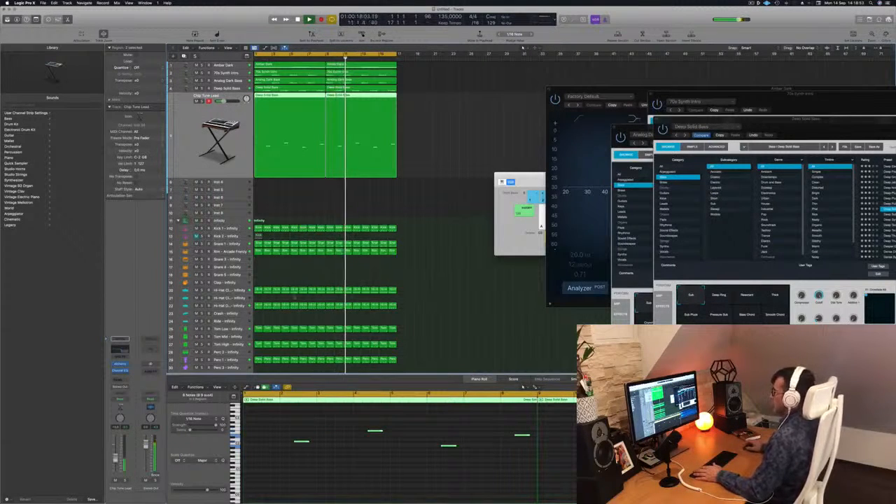
click(433, 129)
key(space)
key(space)
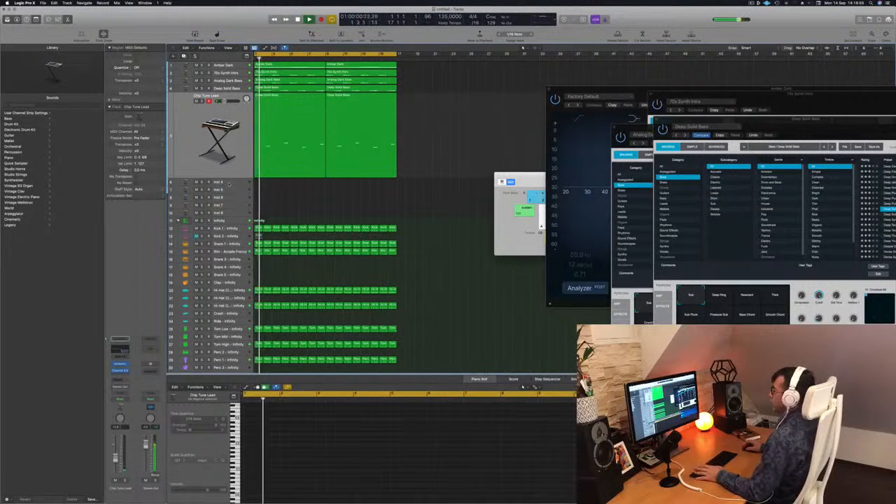
Step: Copy the Amber Dark chord region to the empty instrument track below Chip Tune Lead and duplicate it to fill 16 bars
key(Down)
click(287, 68)
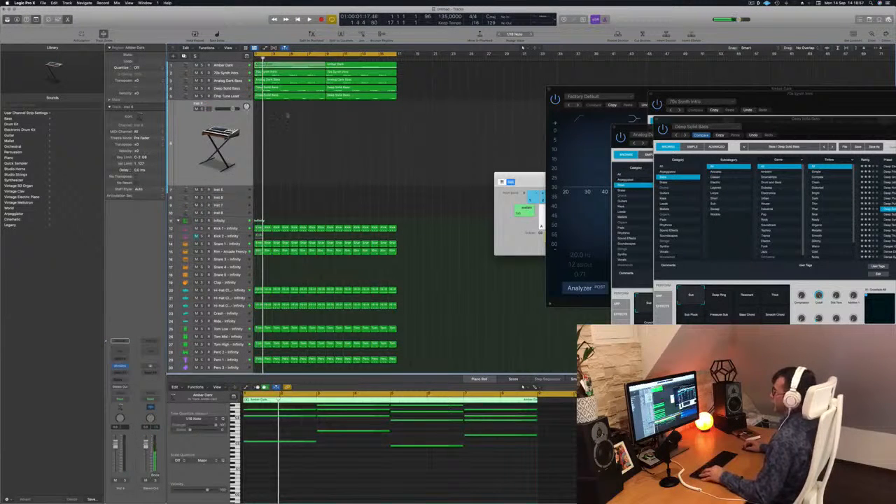
drag(286, 105, 284, 152)
drag(306, 102, 363, 109)
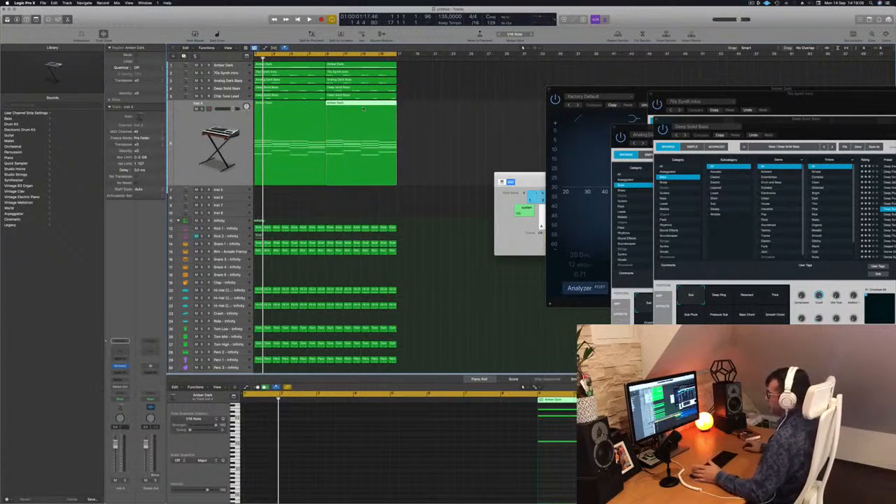
Step: Load Alchemy with the 1970s Analog Arp preset on the new chord track and play it with the beat
click(239, 127)
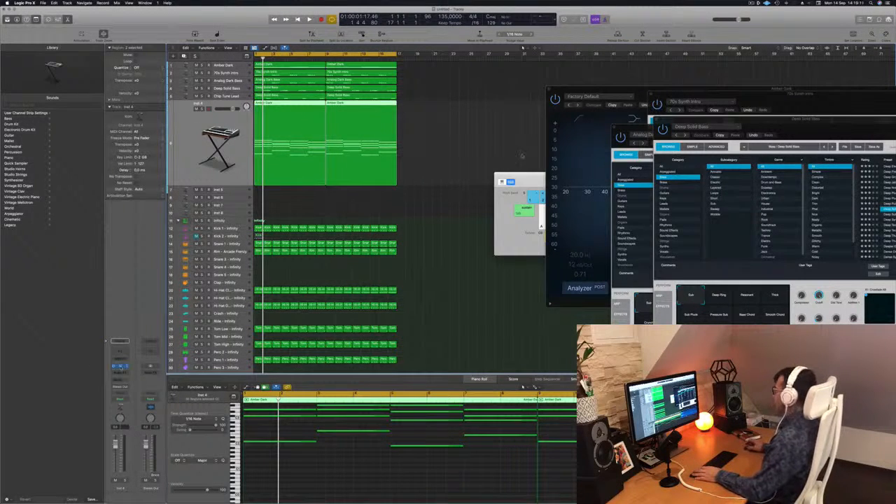
drag(498, 81, 553, 86)
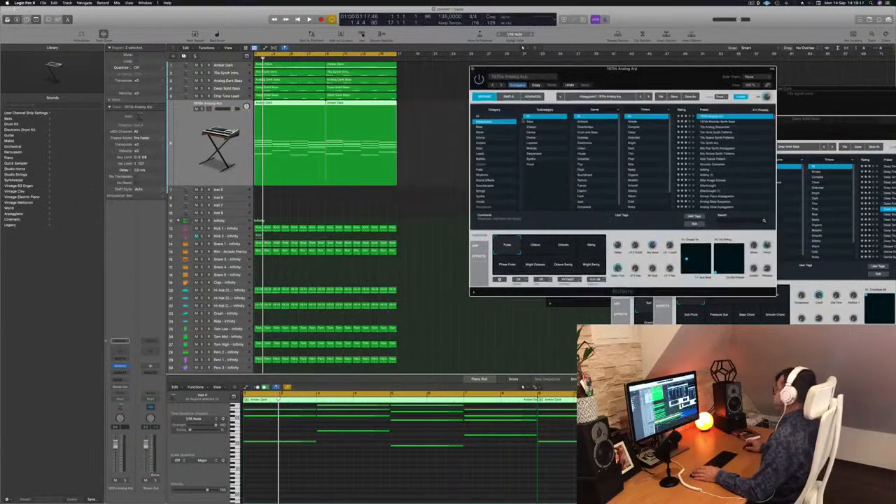
click(308, 129)
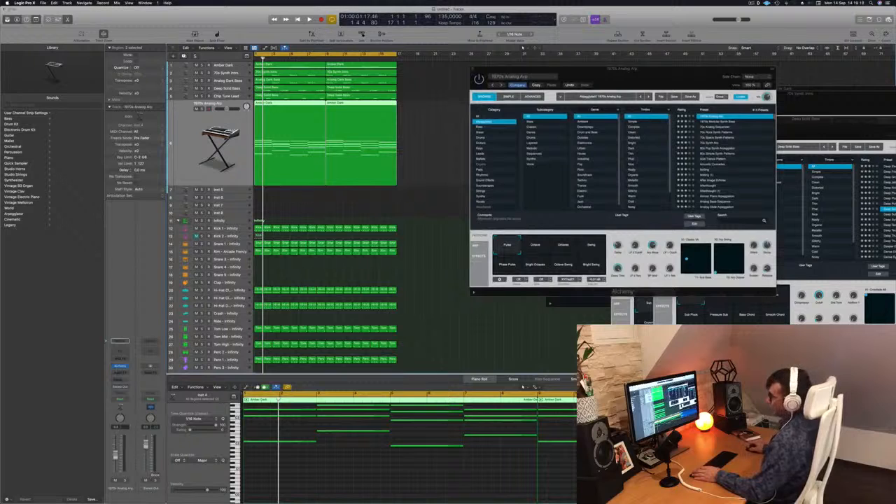
key(space)
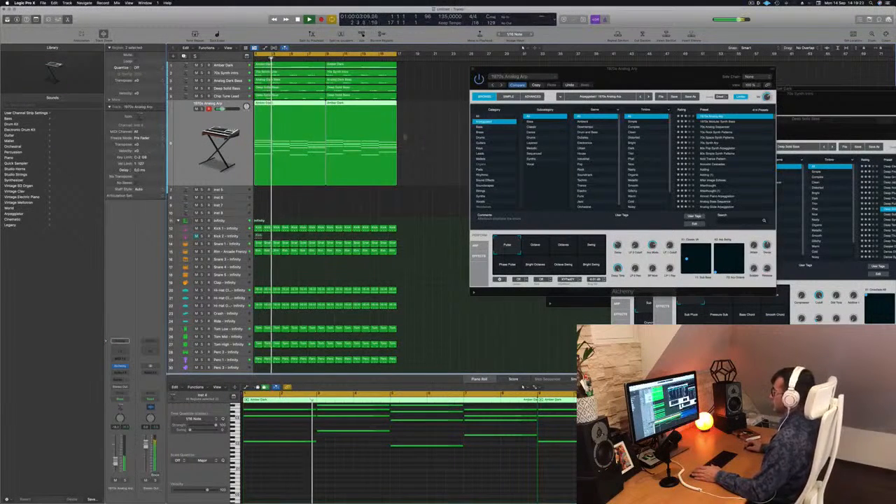
Step: Transpose all notes in the new track's chord regions down one octave and listen again
click(372, 471)
key(super+a)
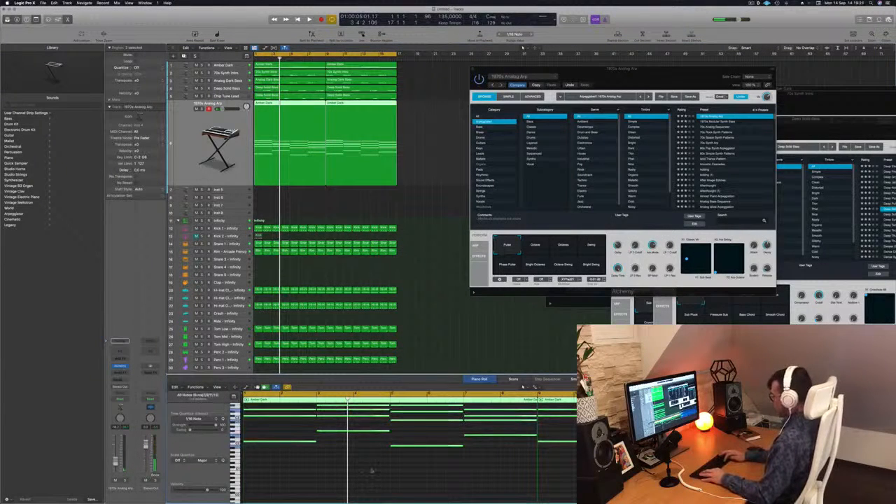
key(alt+shift+Down)
key(space)
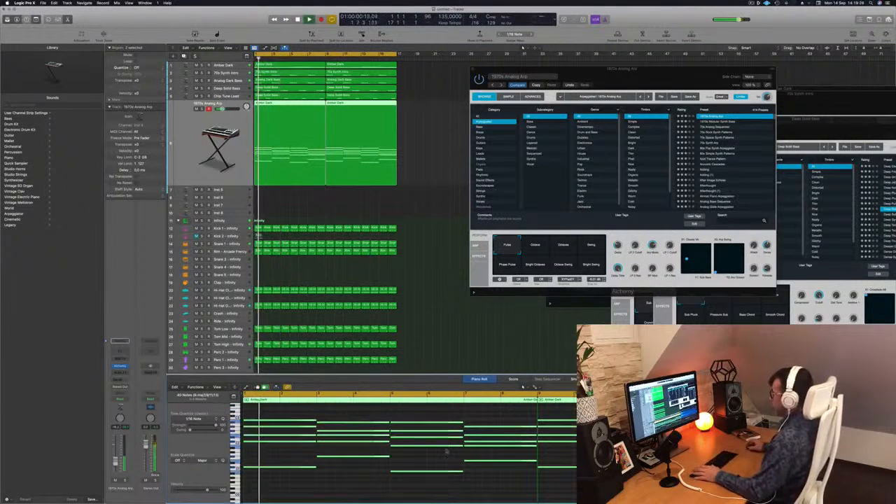
Step: Audition the arpeggiated presets 1970s Modular Synth Bass and 70s Analog Sequencer on the new chord track
drag(668, 80, 638, 69)
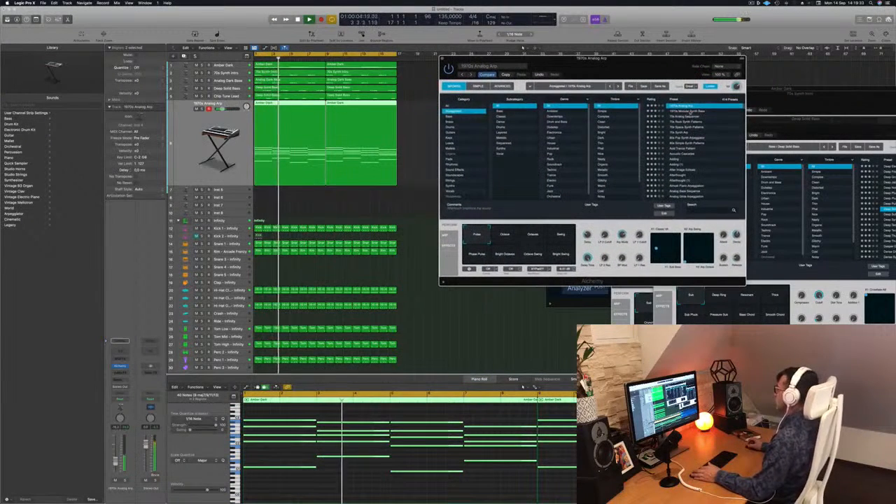
click(690, 111)
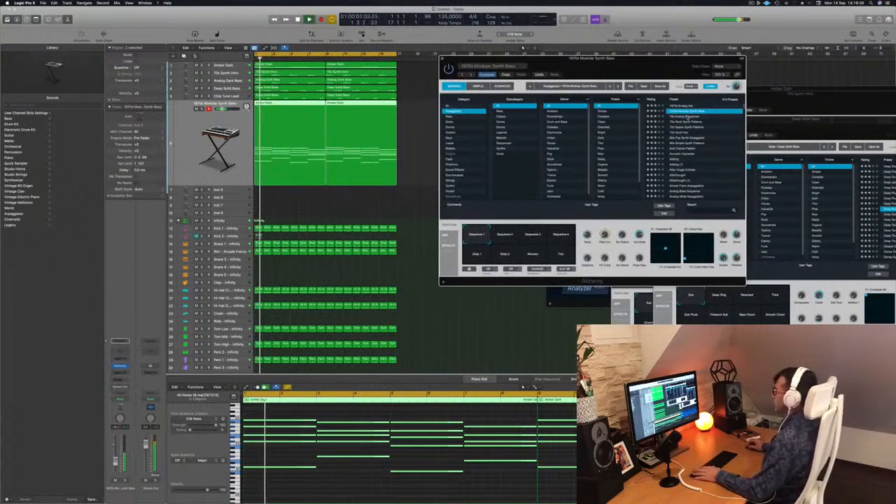
click(688, 117)
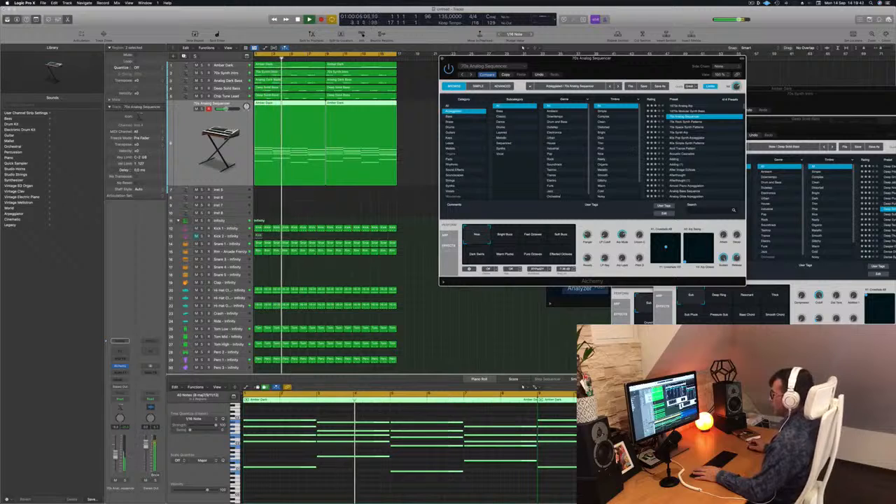
Step: Try the Bright Buzz, Fast Octaves, Soft Buzz and dark performance variations of 70s Analog Sequencer
click(511, 236)
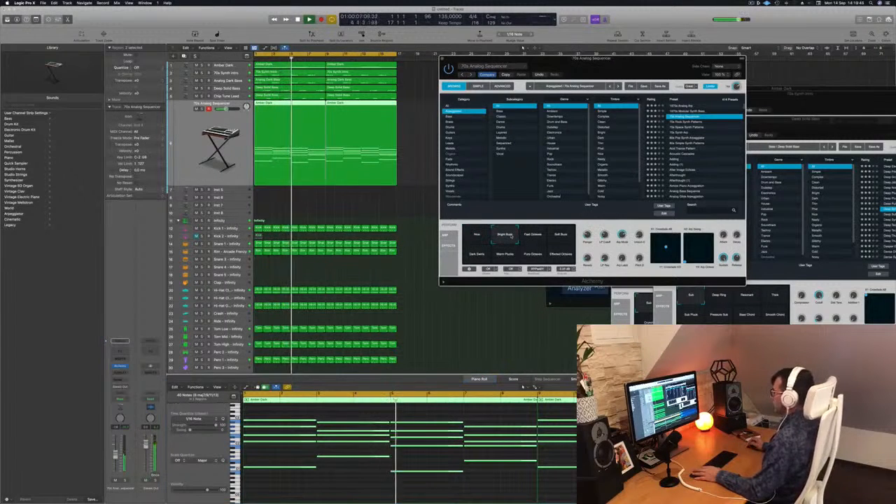
drag(619, 72, 622, 78)
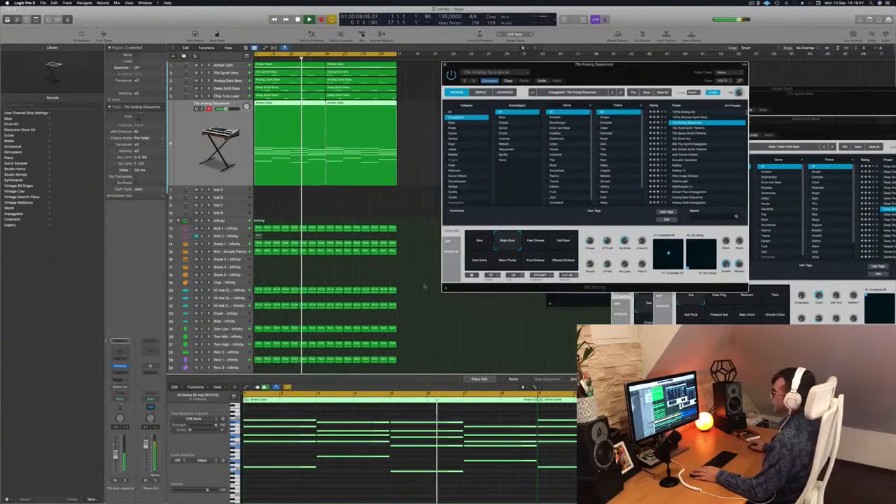
key(Return)
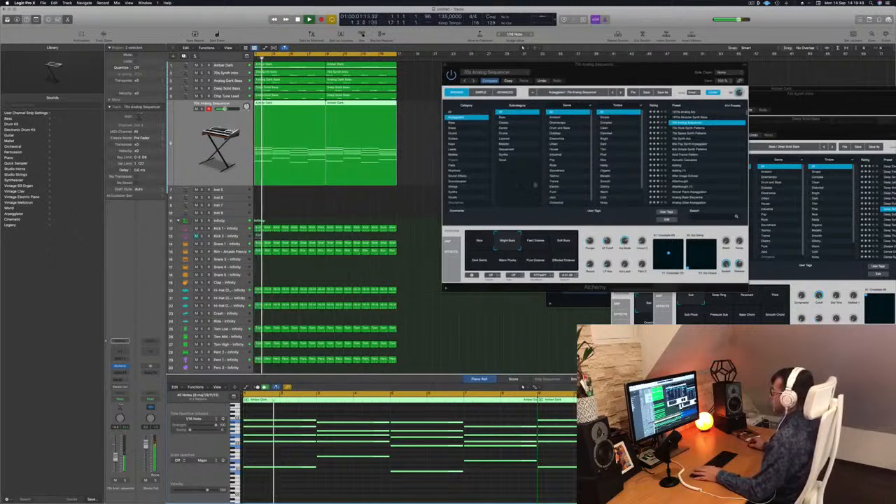
click(535, 243)
click(570, 238)
click(484, 265)
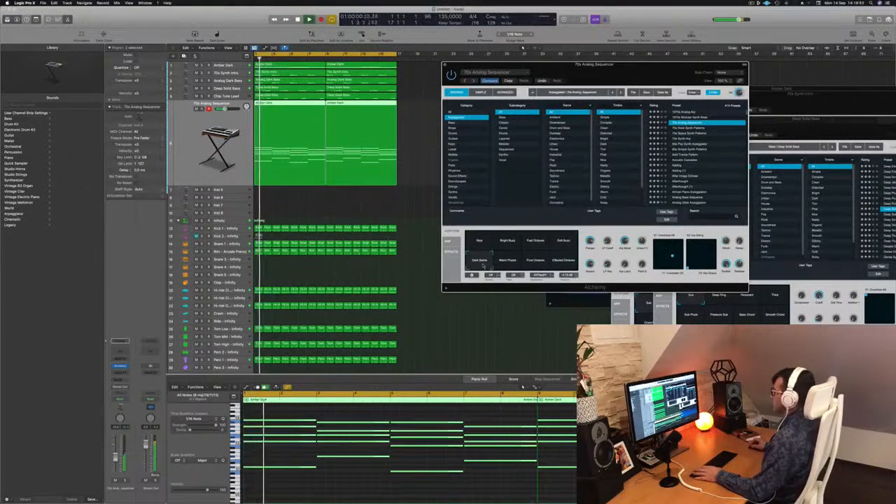
Step: Compare the Warm Plucks, Pure Octaves and Effected Octaves variations of 70s Analog Sequencer, ending on Warm Plucks
click(508, 261)
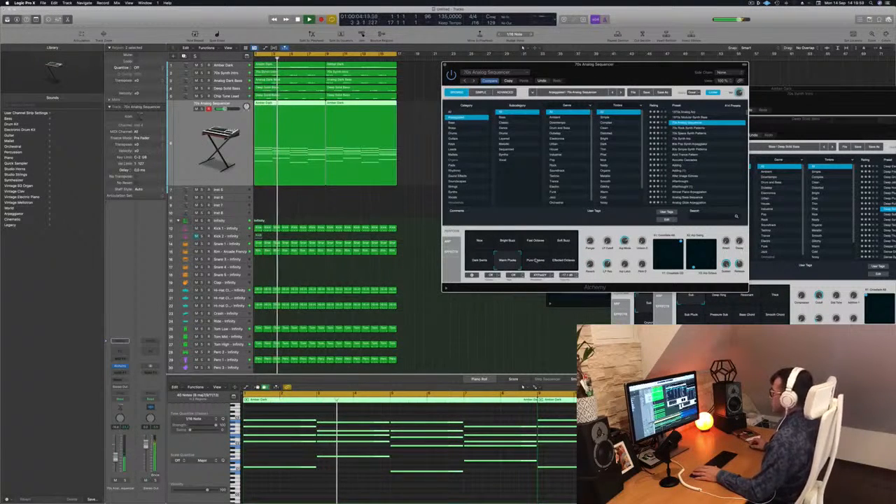
click(535, 261)
click(564, 261)
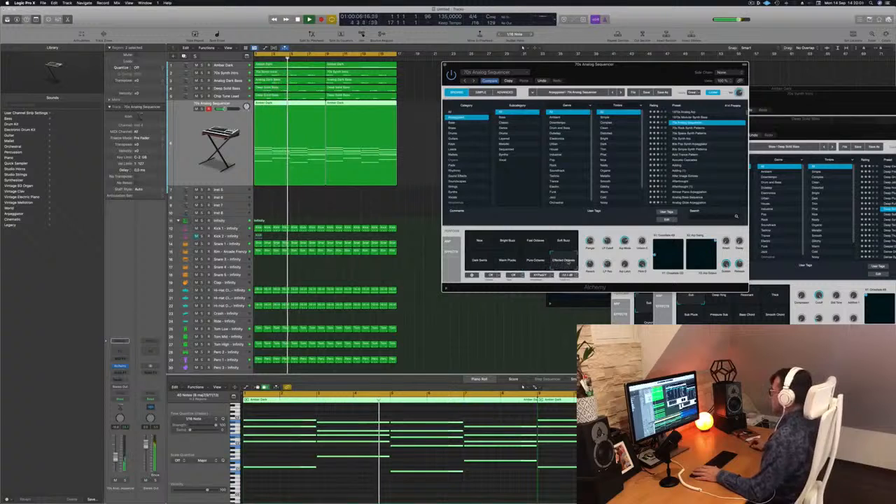
click(534, 261)
click(505, 261)
key(Return)
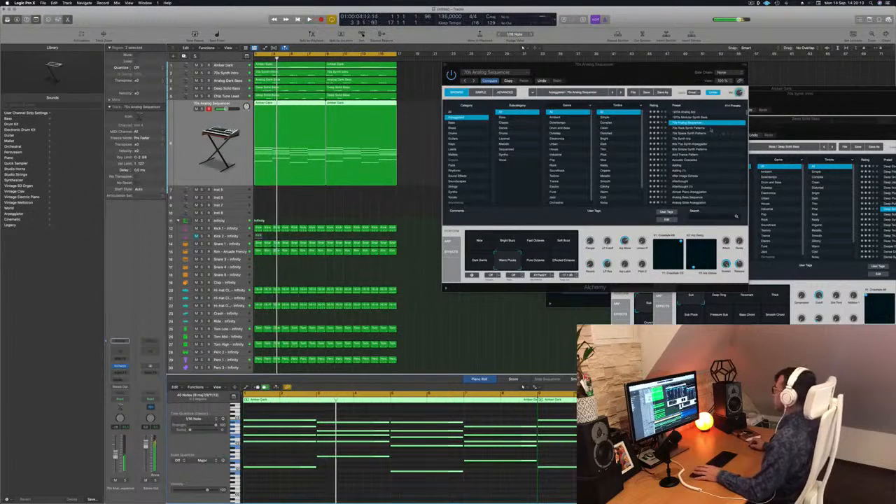
Step: Audition the presets 70s Rock Synth Patterns and 70s Space Synth Patterns on the new chord track
key(Down)
drag(636, 72, 657, 62)
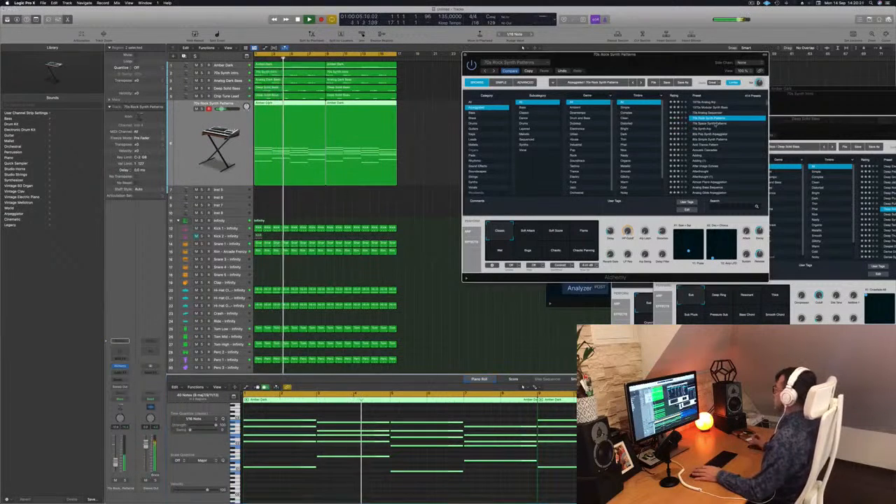
key(Down)
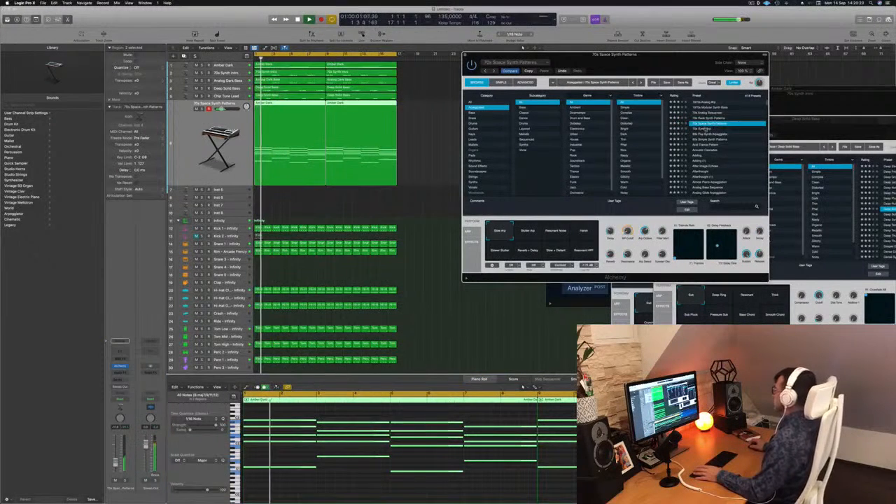
Step: Load the 70s Synth Arp preset and try two of its other performance variations
key(Down)
key(space)
key(space)
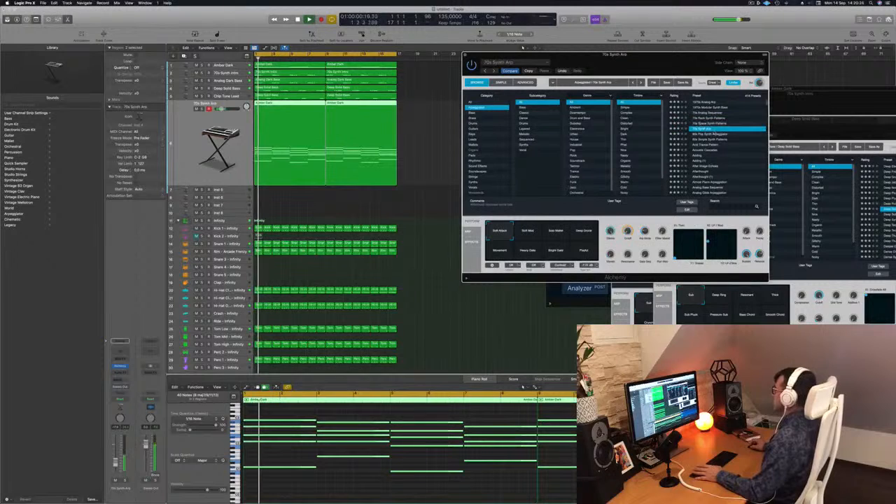
click(530, 234)
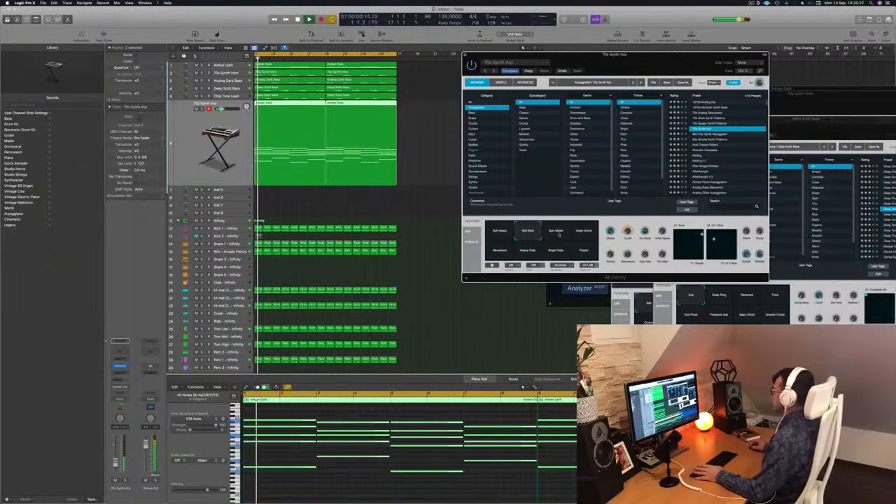
click(557, 233)
Step: Audition the presets 80s Pop Synth Arpeggiator, 80s Simple Synth Patterns and Acid Trance Pattern
key(Down)
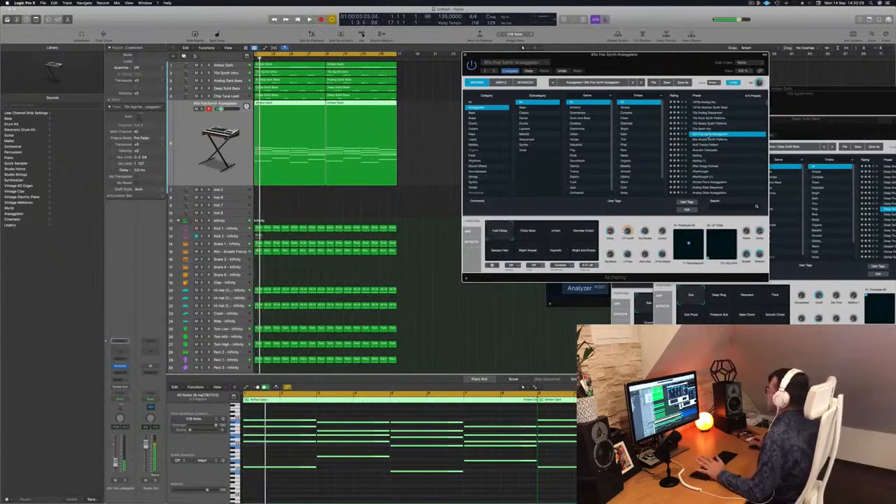
drag(628, 60, 638, 56)
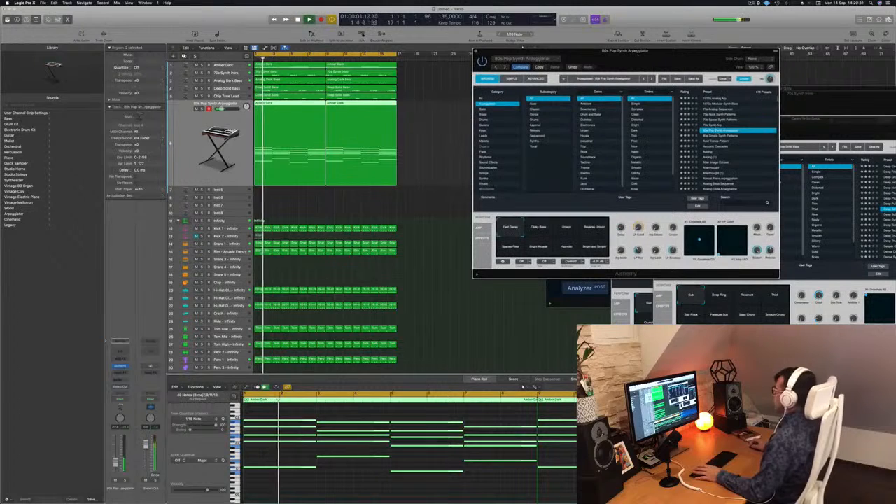
key(Down)
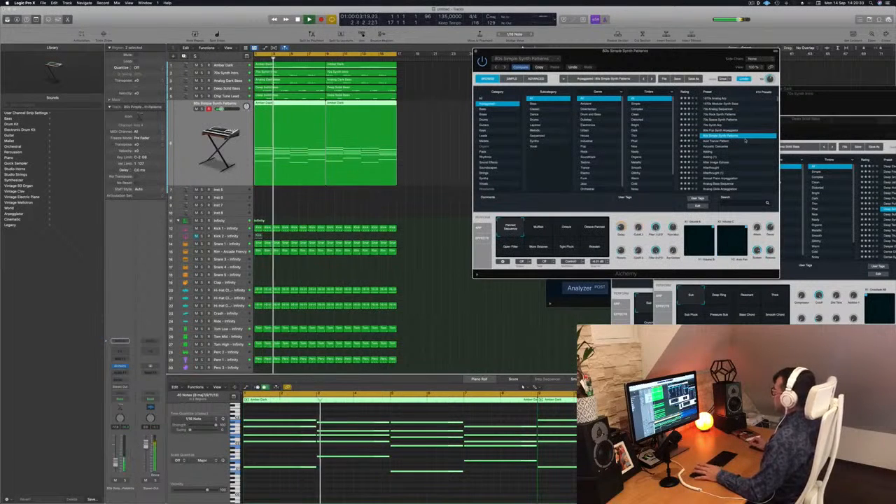
key(Down)
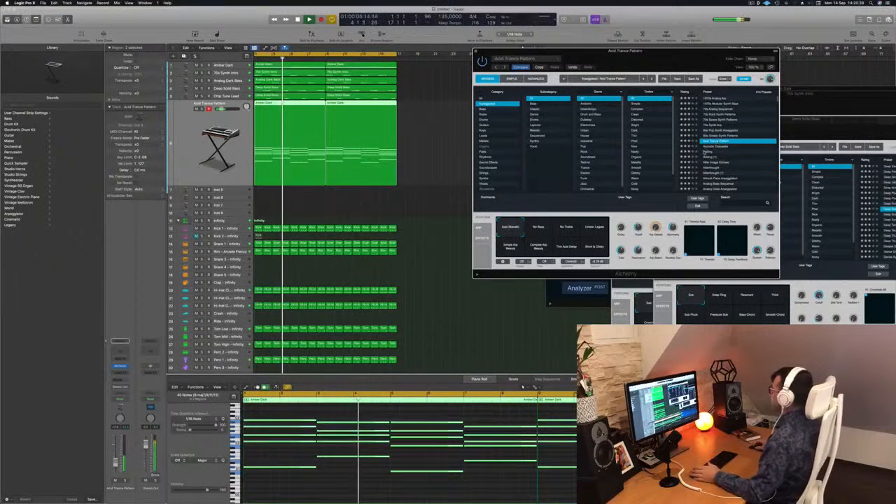
Step: Audition Acoustic Cascades and Adding, and load the After Image Echoes preset on the new chord track
key(Down)
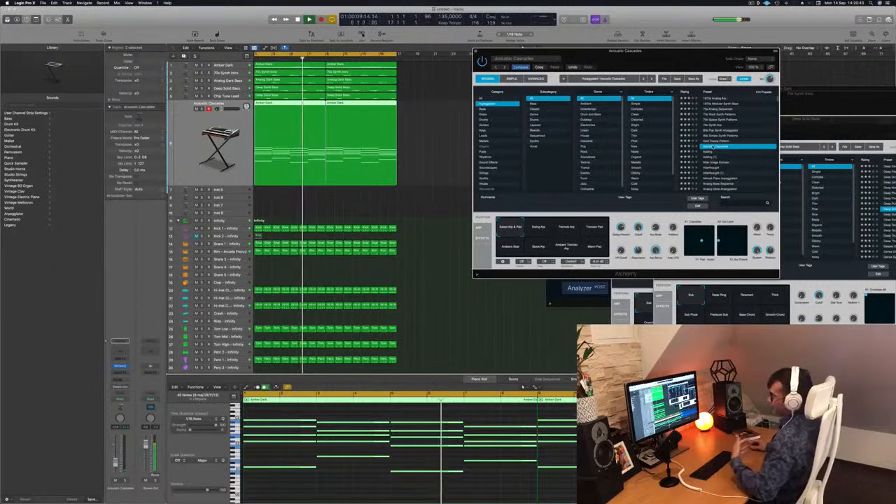
key(Down)
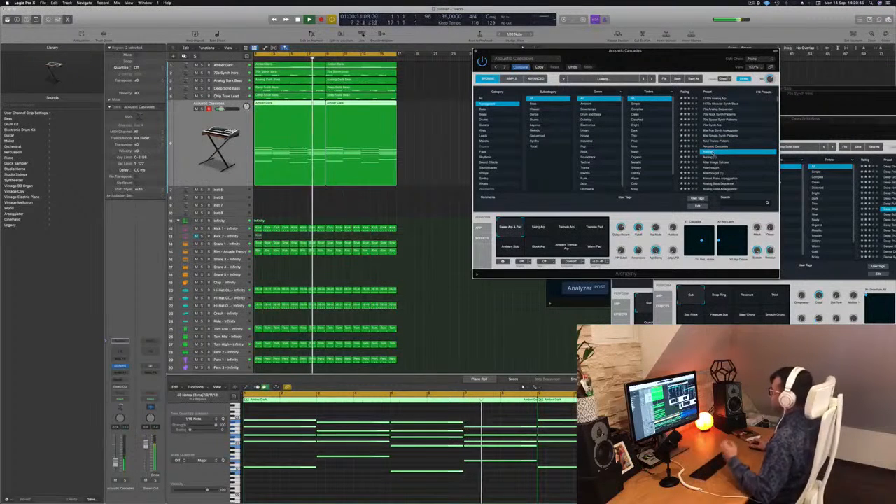
key(Return)
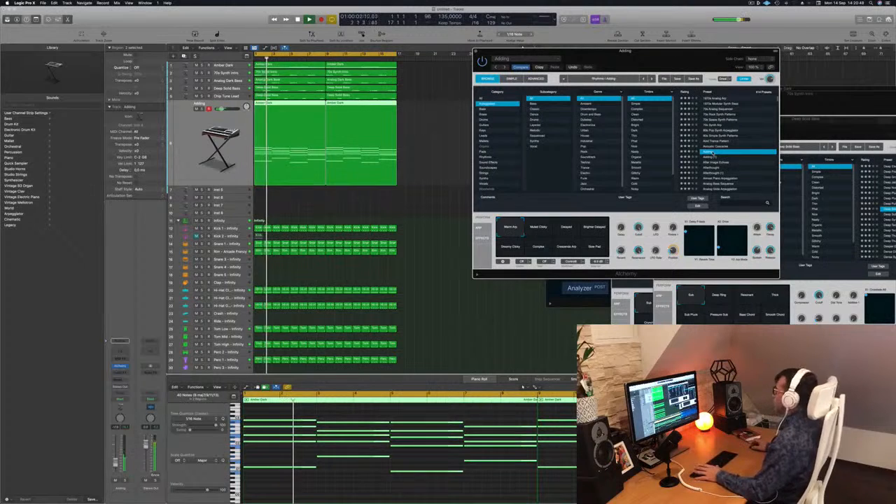
key(Down)
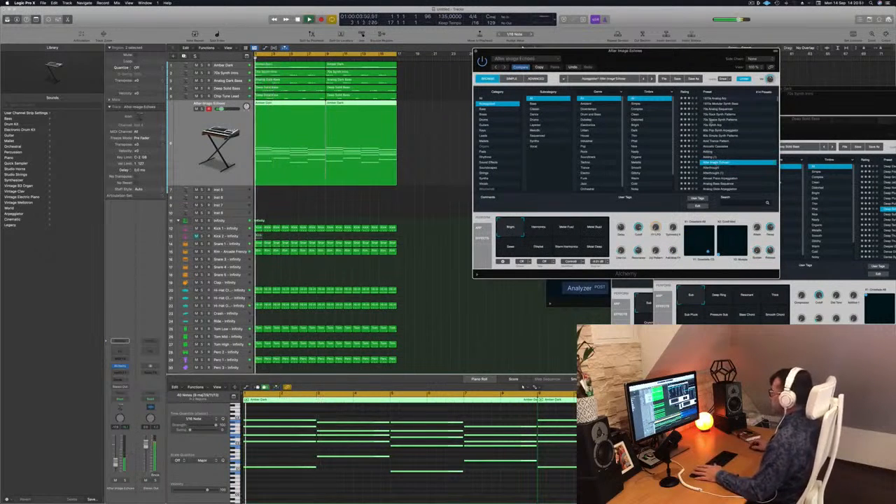
Step: Audition the presets Afterthought and Almost Piano Arpeggiation on the new chord track
click(420, 487)
click(730, 168)
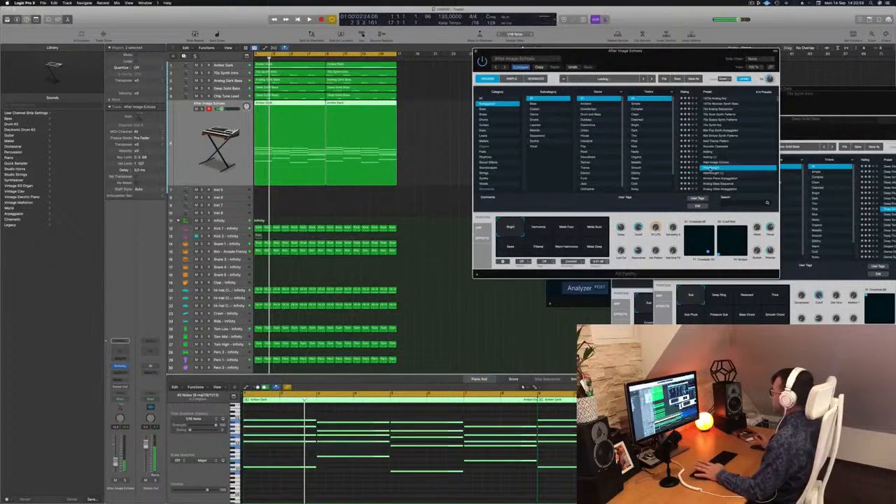
key(space)
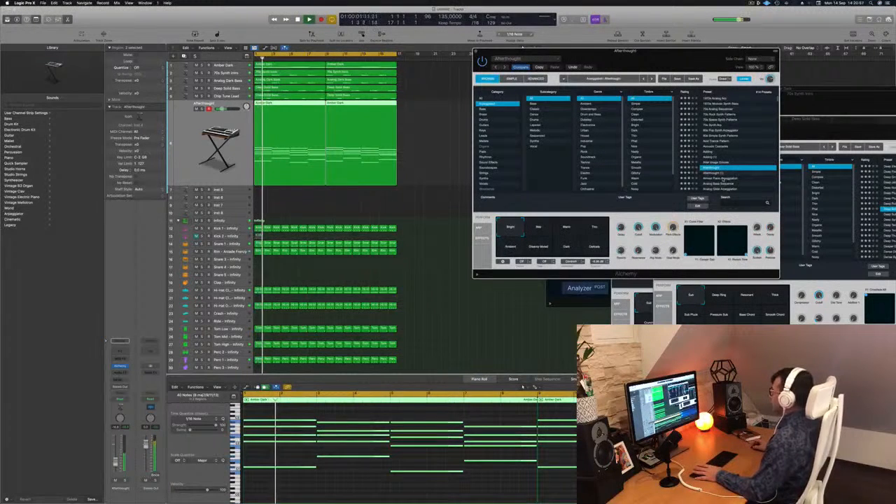
click(722, 179)
scroll(744, 133, down, 3)
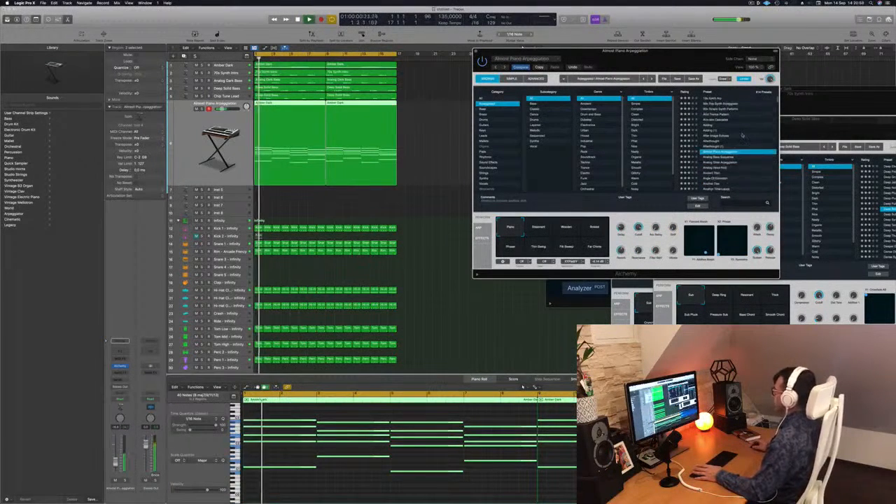
Step: Audition Analog Bass Sequence and Analog Glide Arpeggiation, and load the Analog Head-Nod preset on the new chord track
click(717, 159)
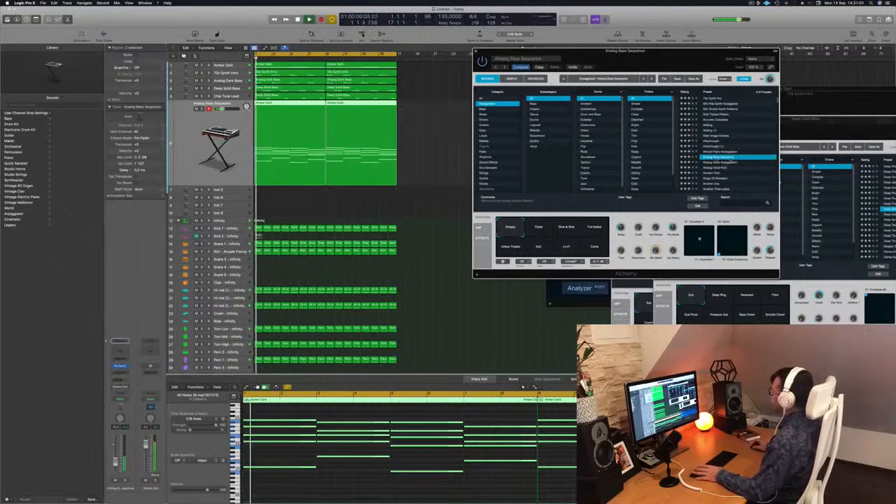
click(722, 162)
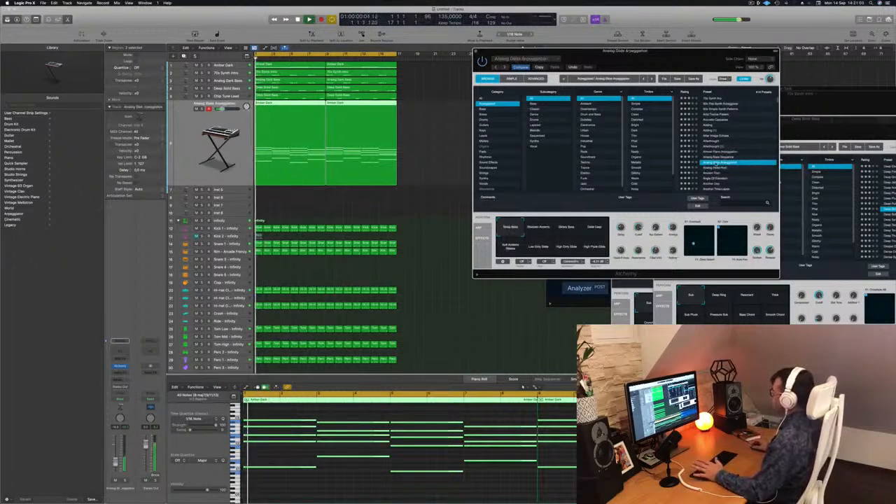
click(711, 168)
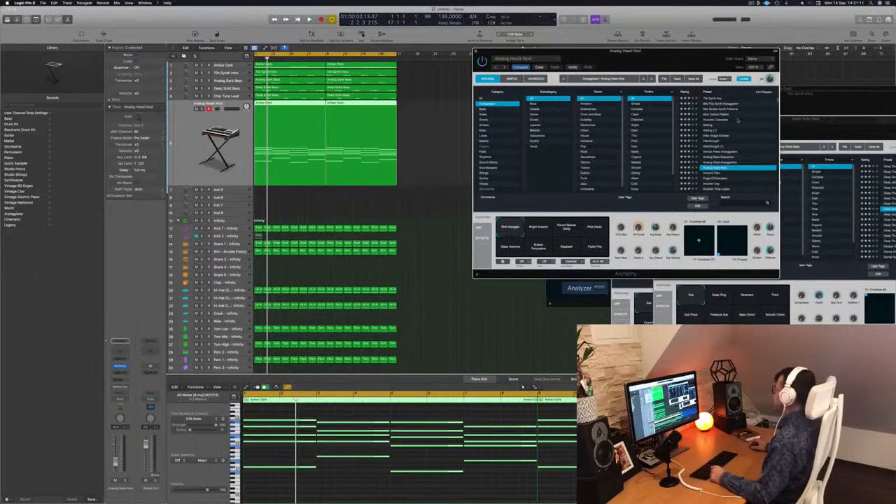
Step: Reposition the Alchemy window and play the beat with the Analog Head-Nod preset
drag(670, 62, 652, 60)
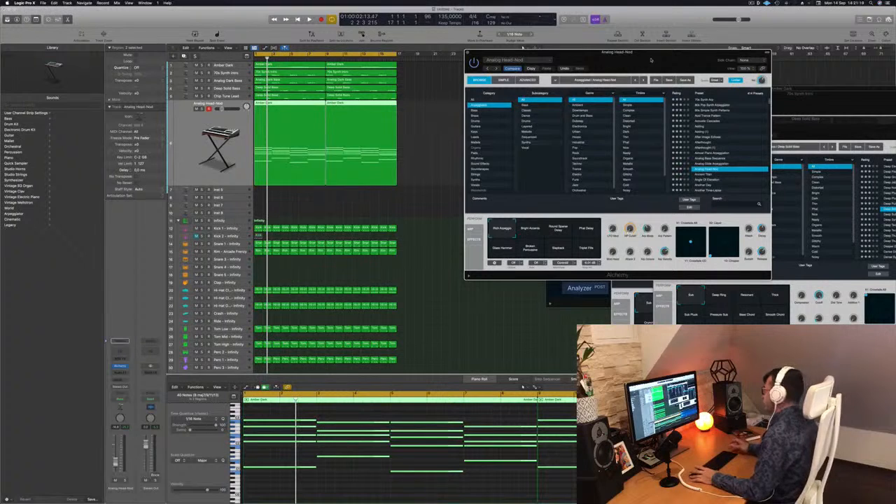
drag(663, 53, 710, 53)
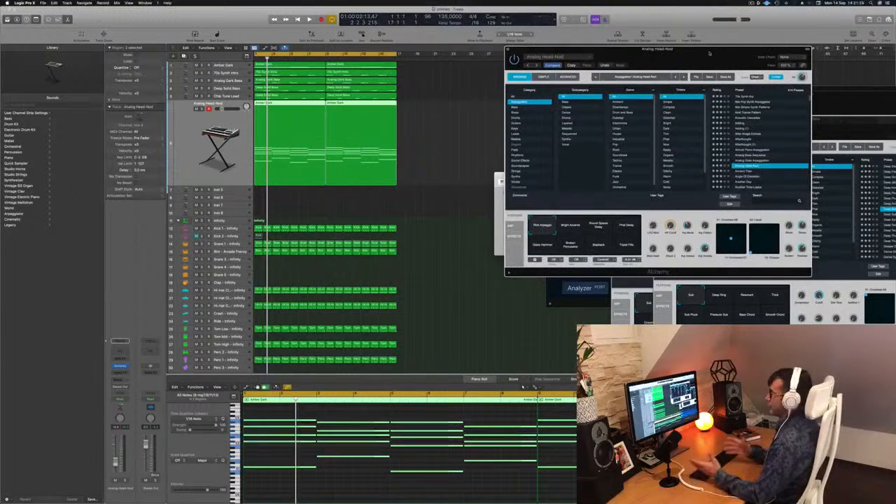
drag(708, 54, 658, 52)
key(space)
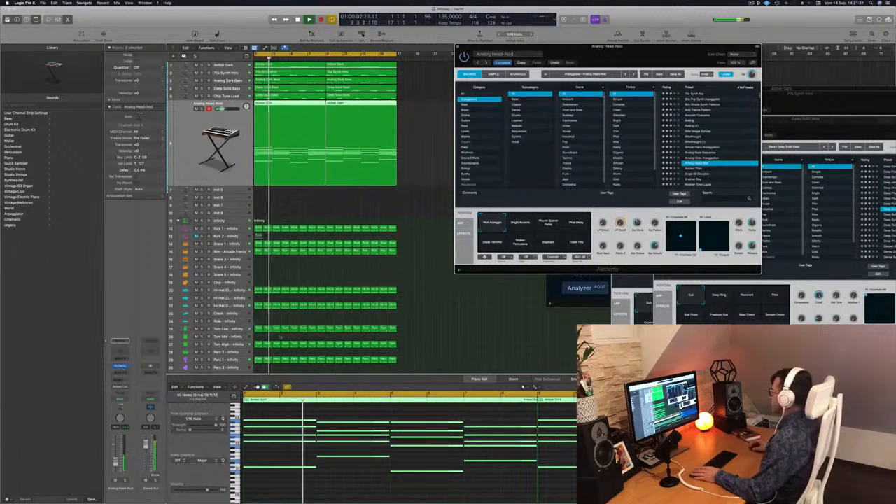
key(space)
key(space)
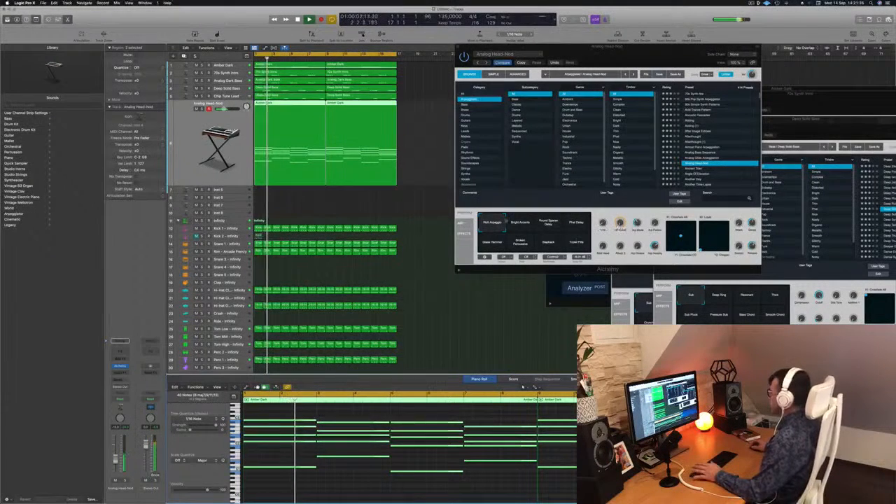
Step: Try the Bright Accents, Round Sparse Delay, Phat Delay, Glass Hammer, Broken Percussive and Slapback variations, and return to Rich Arpeggio
click(528, 220)
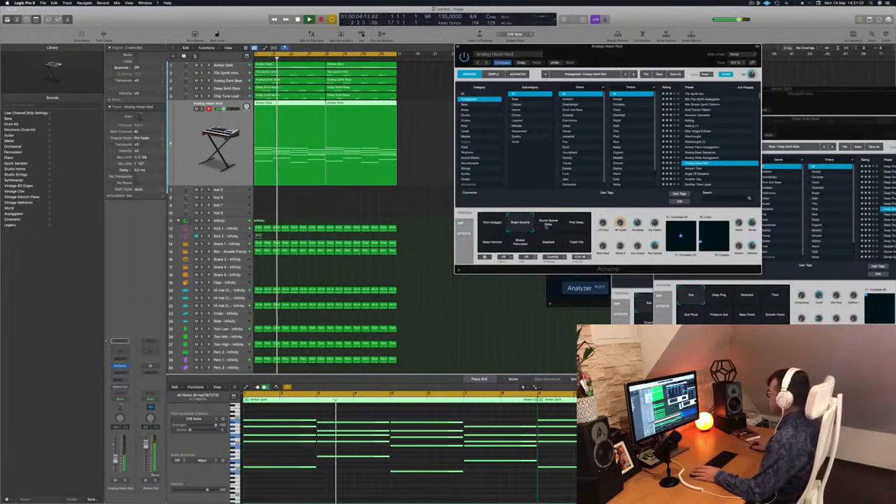
click(549, 223)
click(577, 223)
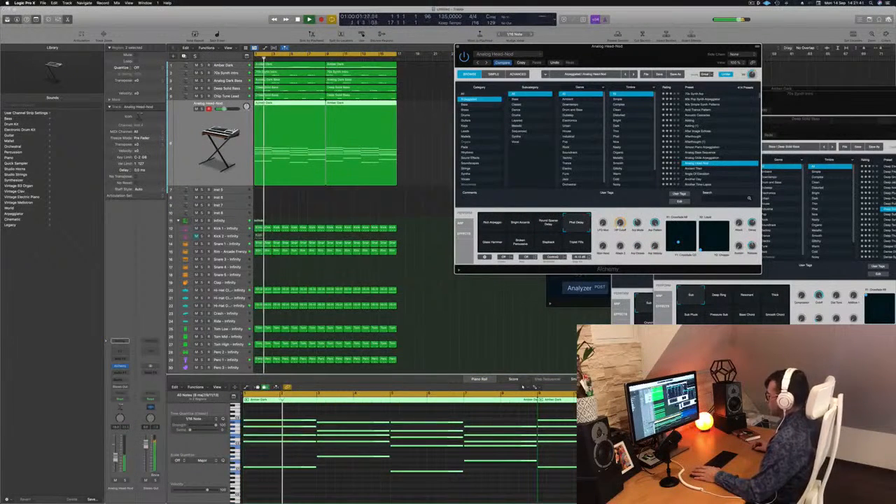
click(493, 242)
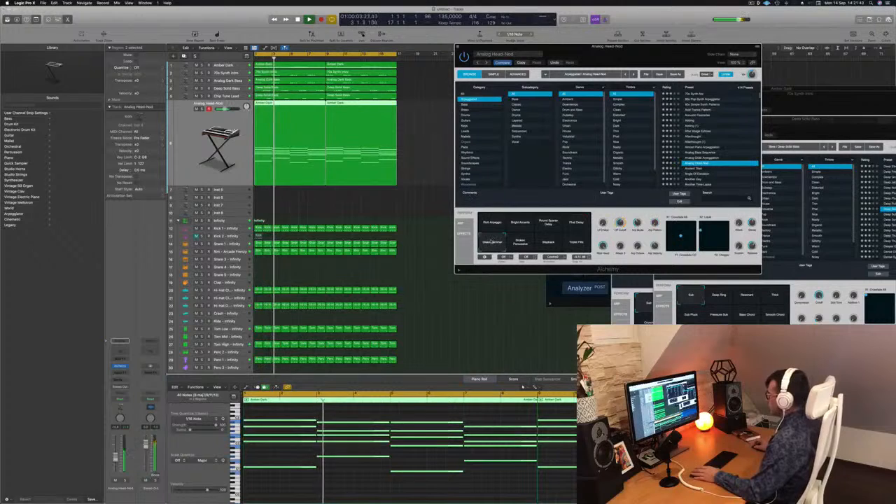
click(520, 245)
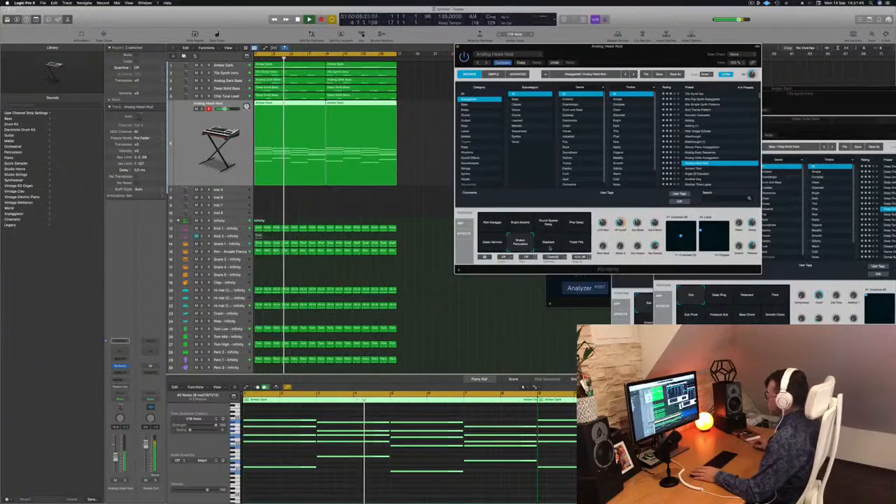
click(550, 243)
click(493, 223)
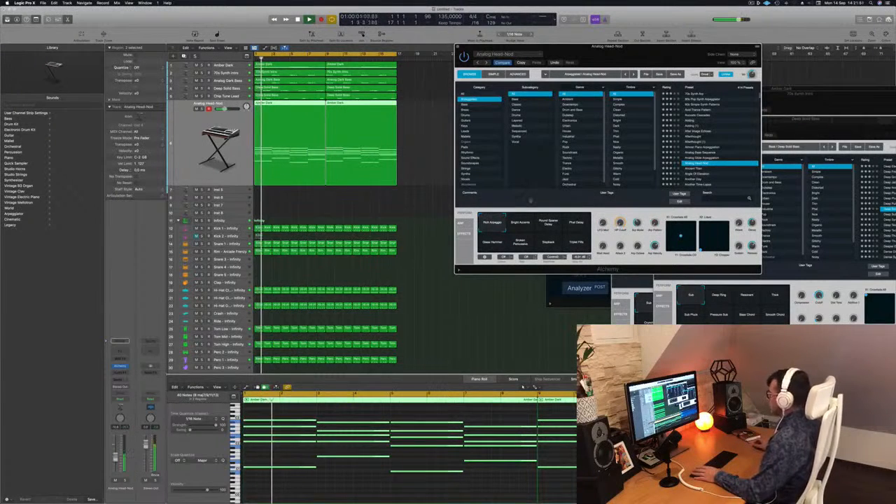
Step: Insert a Channel EQ on the Analog Head-Nod track and enable its low cut at 120 Hz
drag(655, 47, 580, 40)
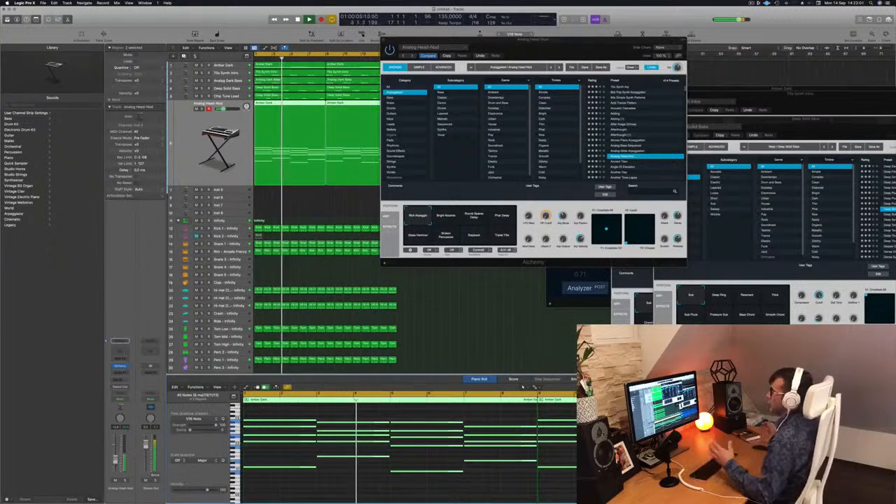
click(121, 351)
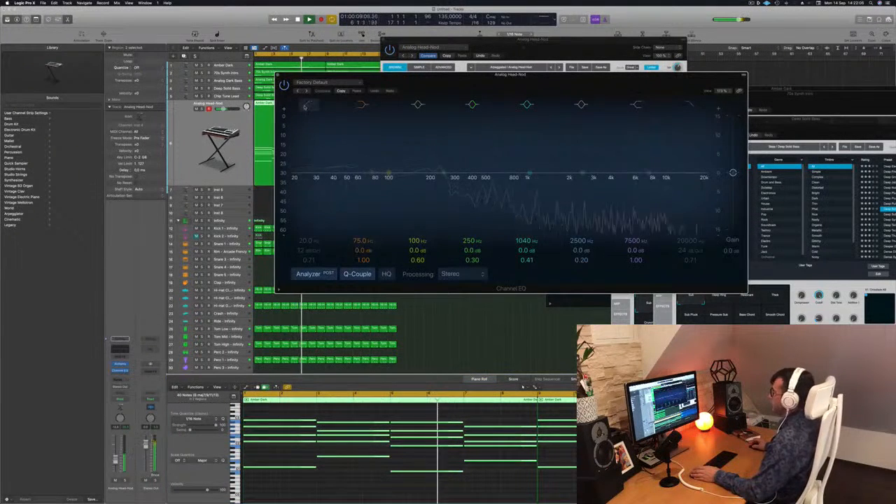
click(306, 105)
drag(306, 164, 415, 152)
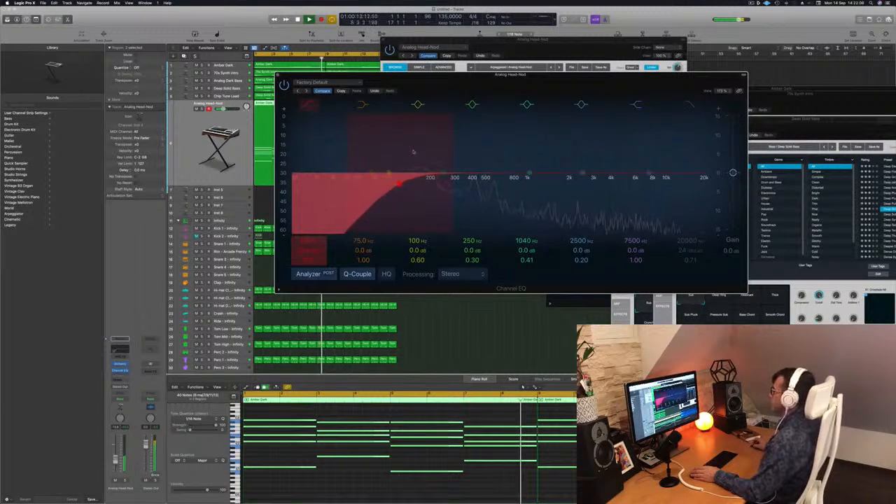
key(Return)
Step: Raise the Analog Head-Nod track's volume slightly, close the EQ and compare the mix with and without the track
drag(115, 459, 115, 457)
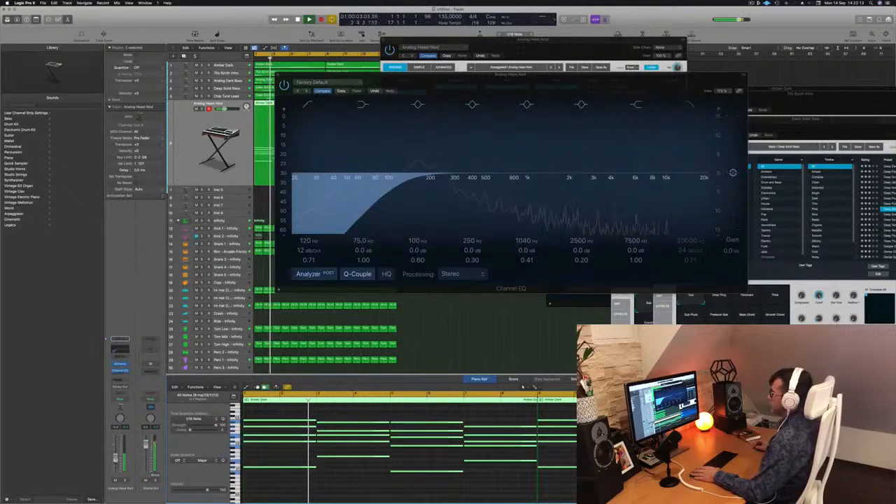
drag(378, 75, 361, 74)
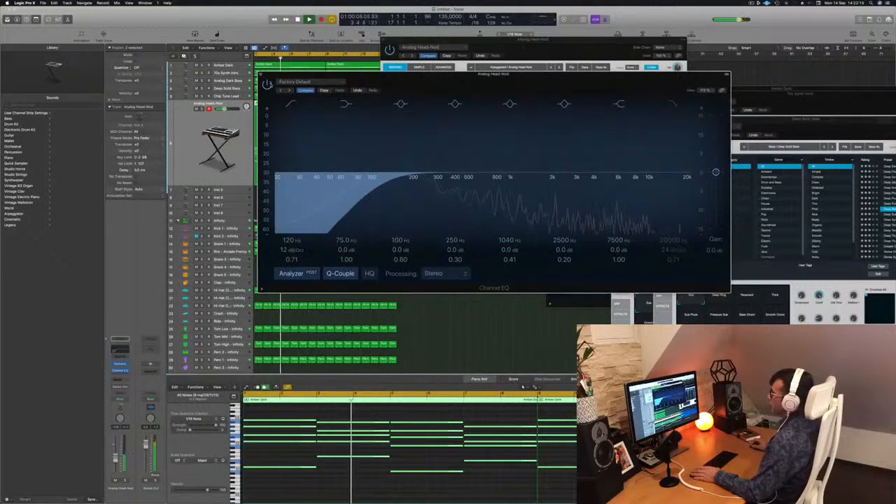
click(261, 75)
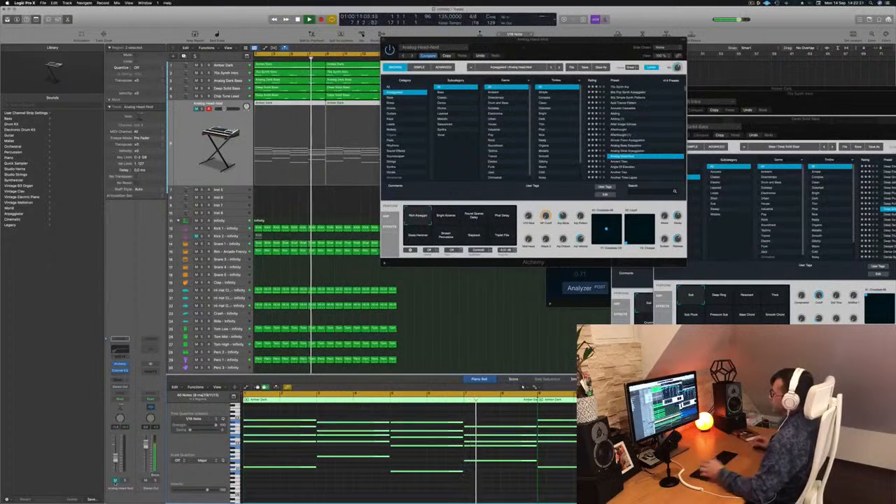
click(115, 481)
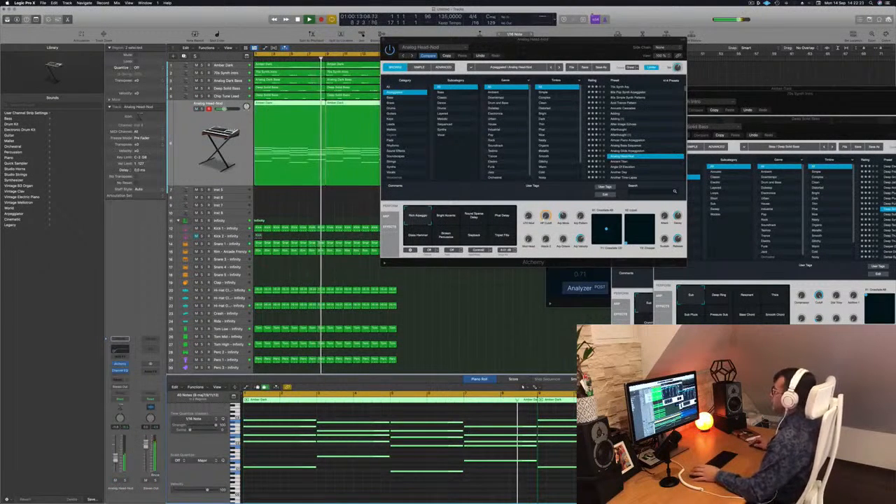
Step: Close the Alchemy window and select the chord regions on the Analog Head-Nod track
drag(568, 43, 600, 57)
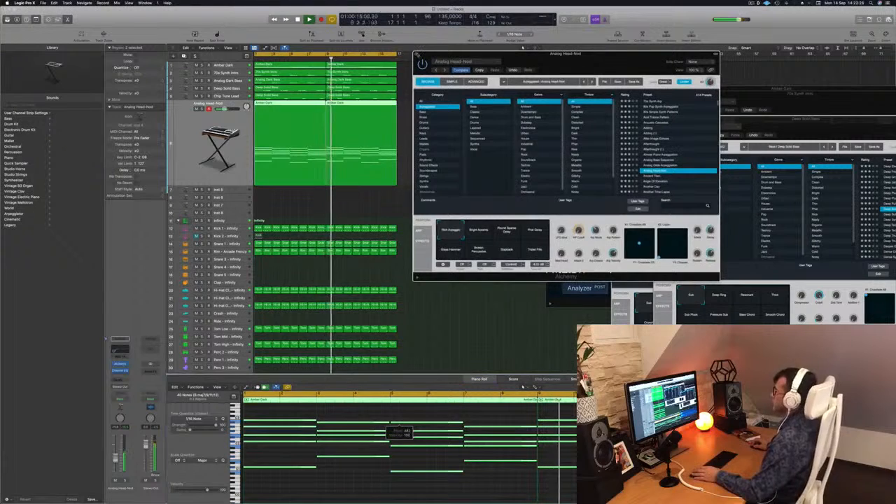
click(415, 53)
click(435, 168)
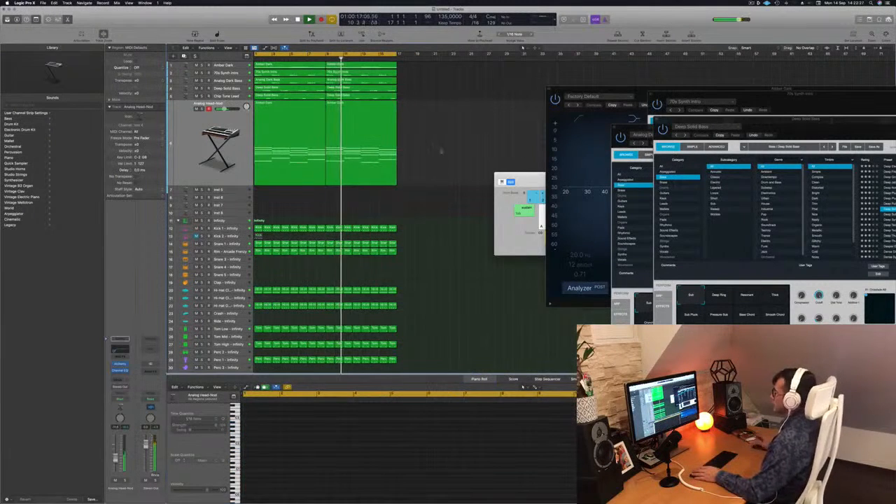
key(super+Right)
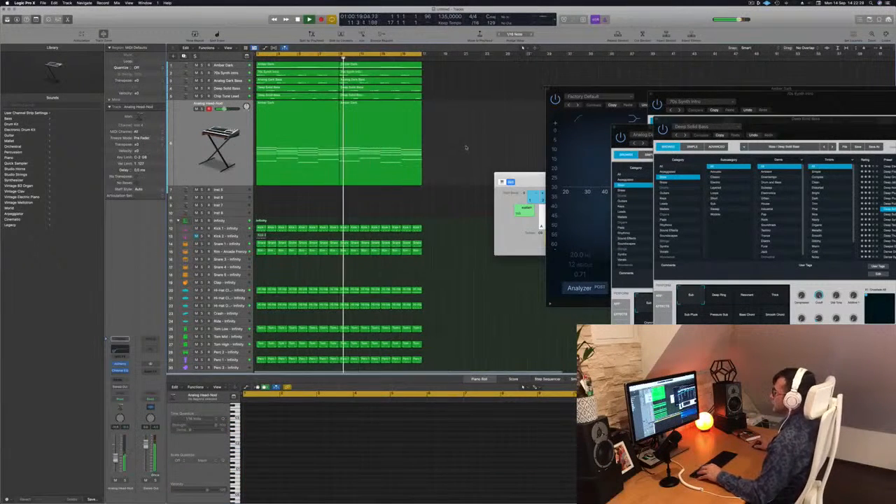
key(super+Left)
key(super+Left)
click(192, 127)
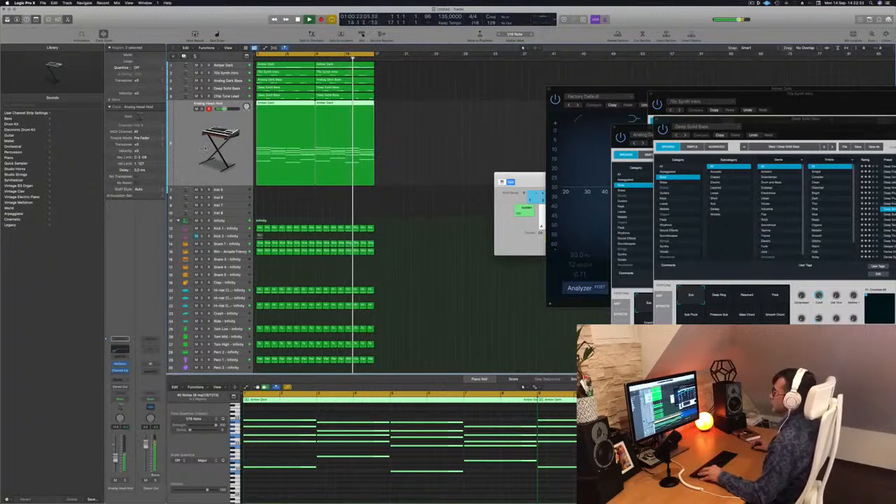
key(super+Right)
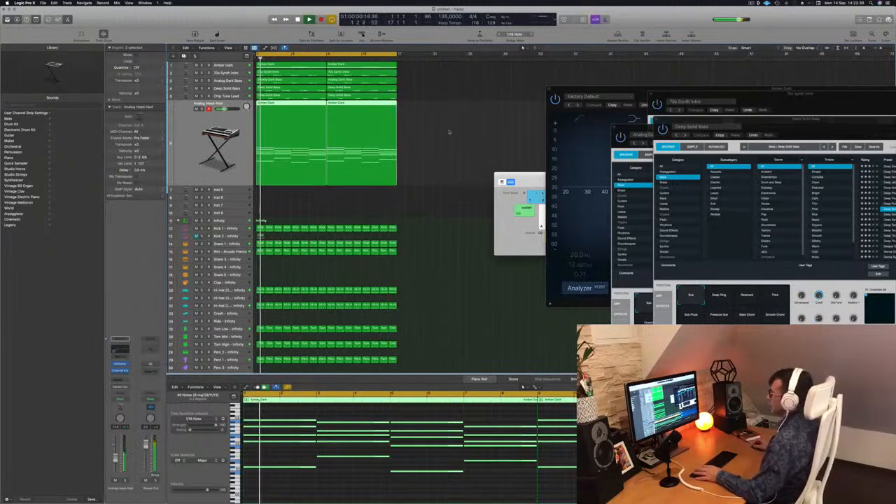
Step: Copy the two chord regions from the Analog Head-Nod track to the Inst 5 track and play them
key(space)
click(450, 131)
drag(399, 130, 392, 132)
drag(274, 103, 277, 196)
key(space)
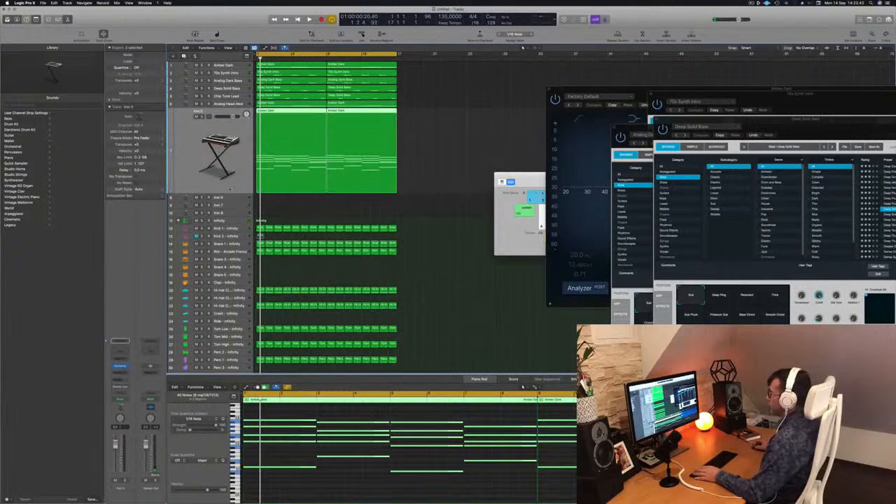
key(space)
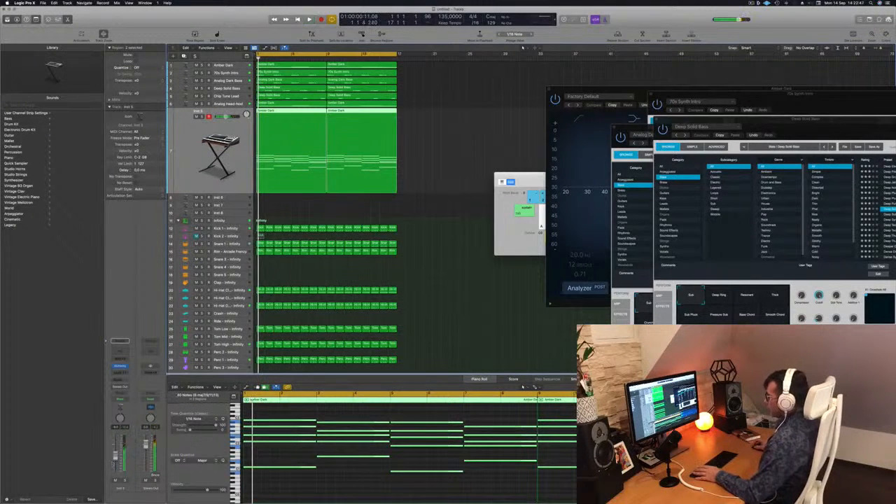
Step: Select all chord notes in the Inst 5 regions and shorten them into brief stabs
scroll(304, 440, down, 4)
drag(275, 413, 617, 482)
drag(286, 420, 249, 422)
key(space)
scroll(254, 459, up, 4)
key(space)
scroll(281, 459, up, 5)
scroll(282, 458, left, 3)
drag(266, 418, 260, 422)
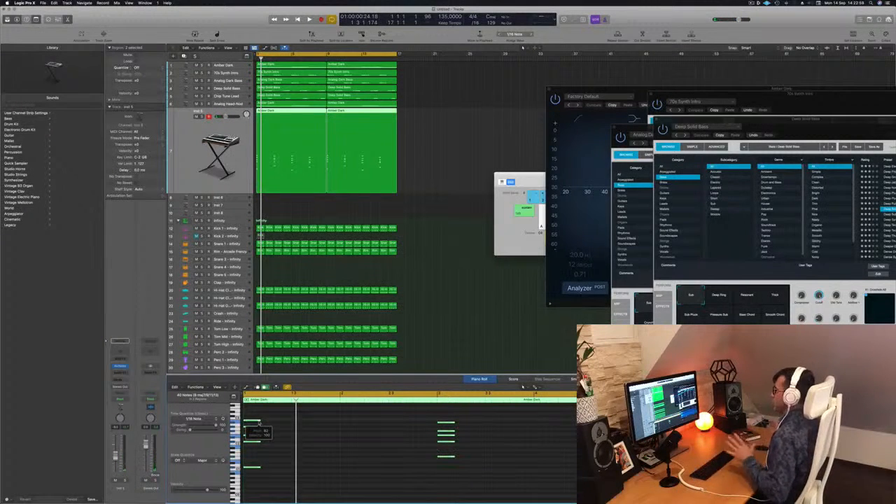
Step: Duplicate the shortened chord stabs so each chord in the Inst 5 regions has four consecutive hits
scroll(254, 423, up, 5)
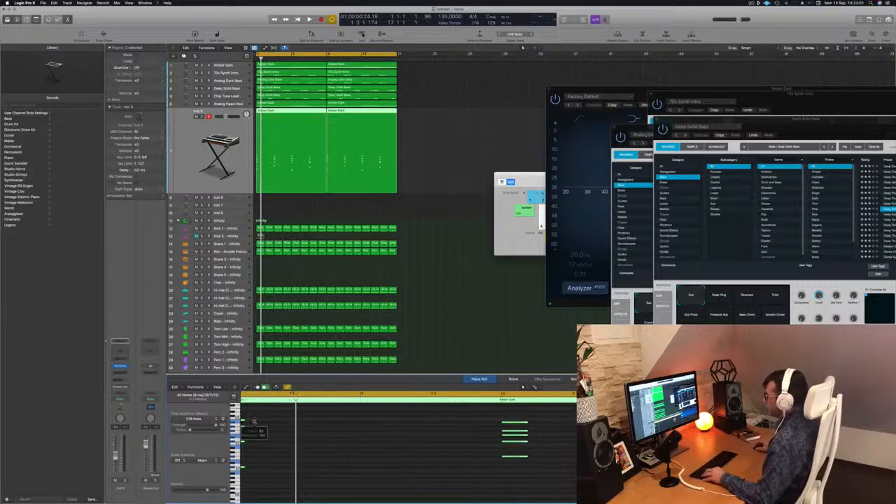
drag(272, 421, 313, 425)
key(super+Left)
key(super+Left)
key(super+Left)
key(super+Left)
key(super+Left)
key(super+Left)
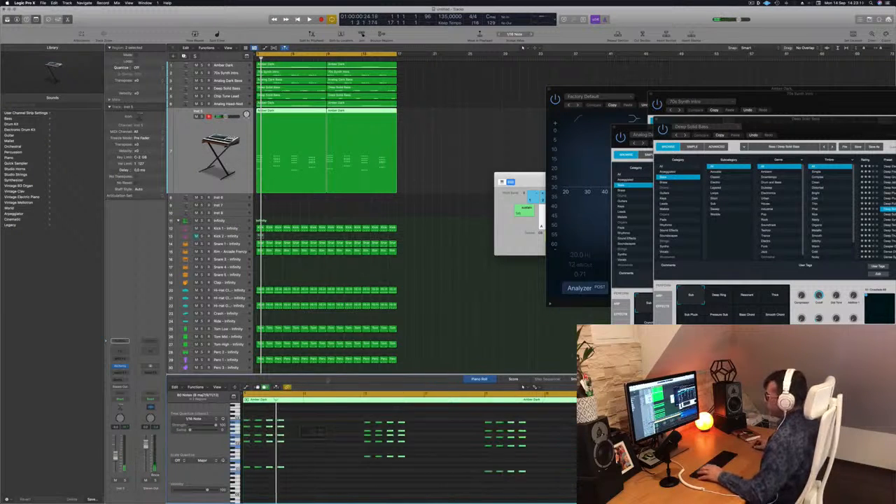
Step: Play the Inst 5 chord stabs with the beat and examine their rhythm in the piano roll
key(space)
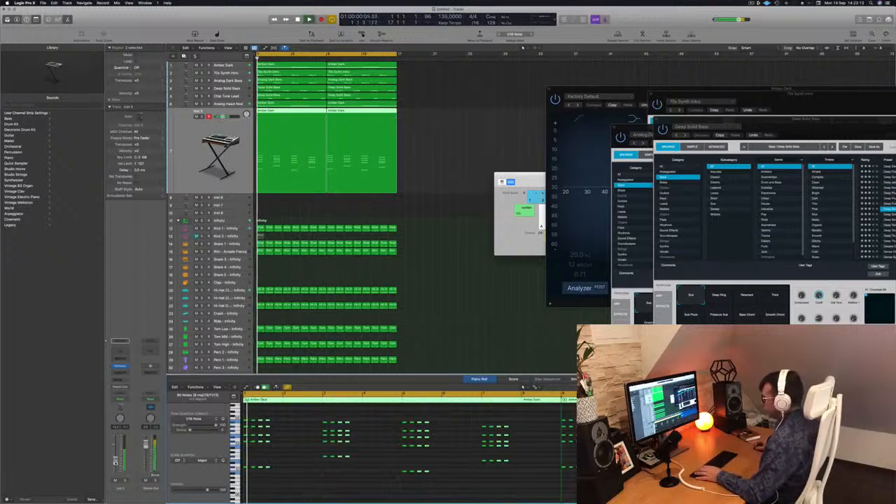
key(space)
click(284, 456)
key(space)
key(super+Right)
key(super+Right)
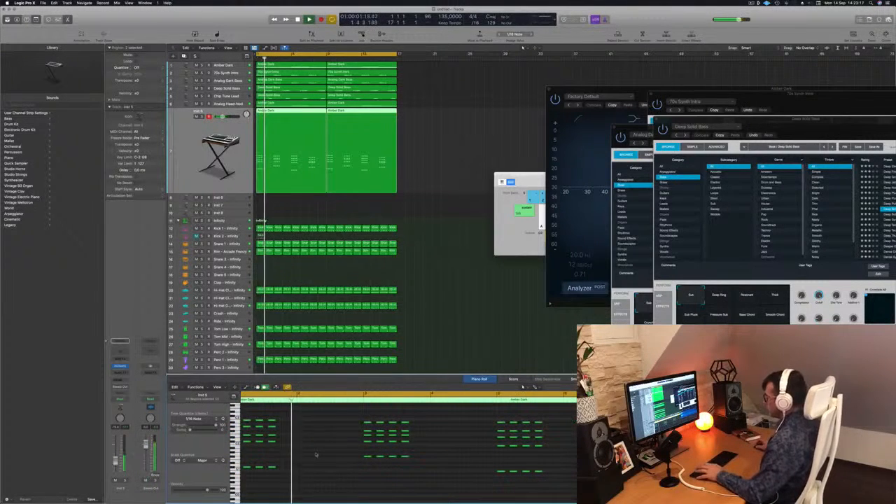
key(space)
key(space)
key(super+Left)
key(super+Left)
key(super+Left)
key(space)
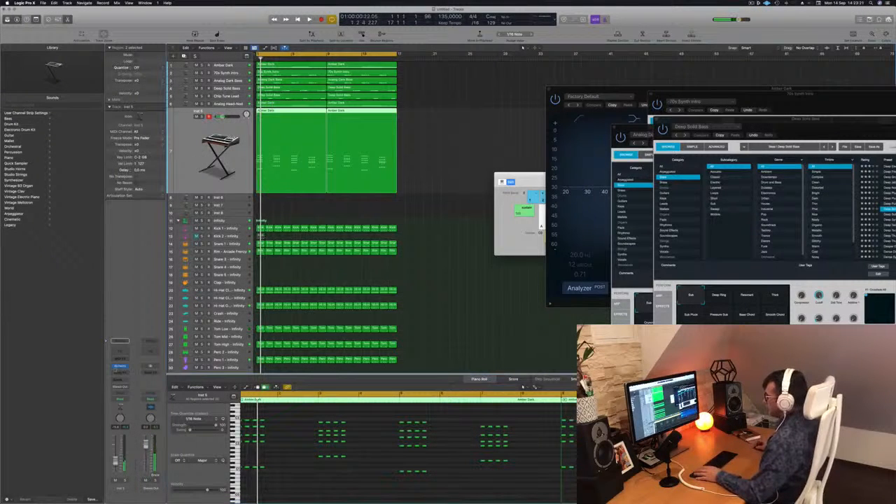
Step: Open Alchemy on the Inst 5 track and load the Airy Synth Lead preset from the Leads category
click(120, 367)
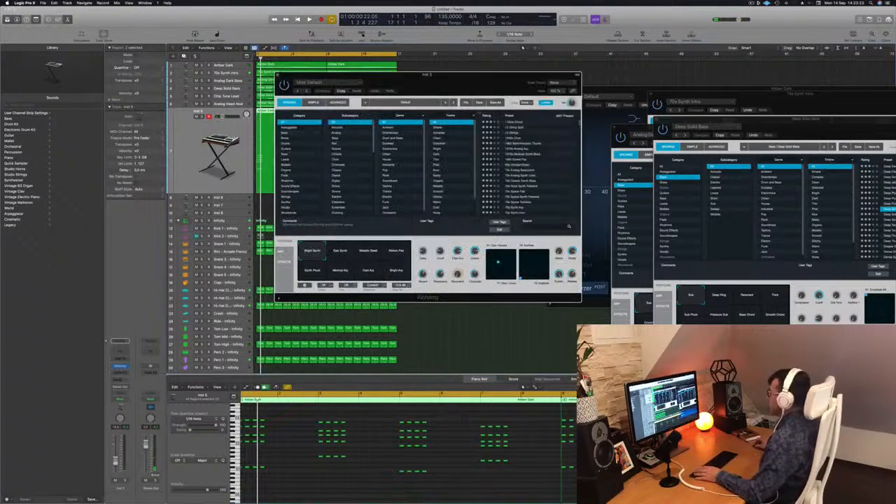
drag(483, 77, 610, 88)
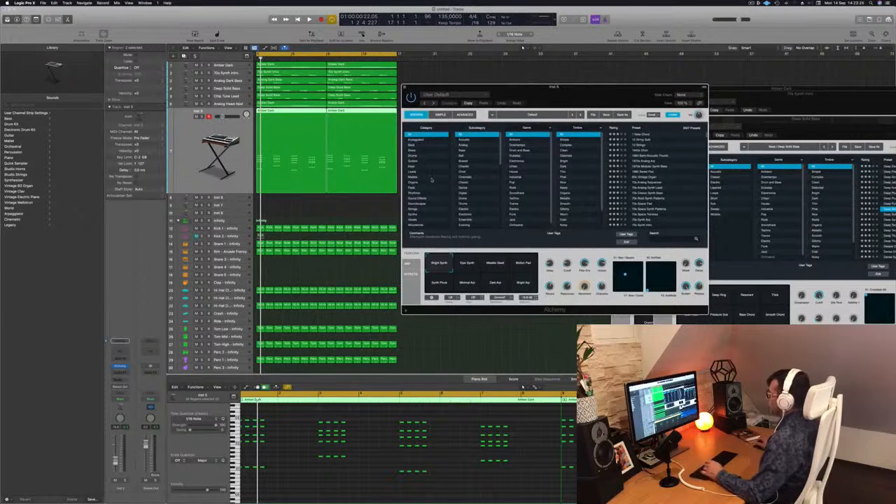
click(413, 172)
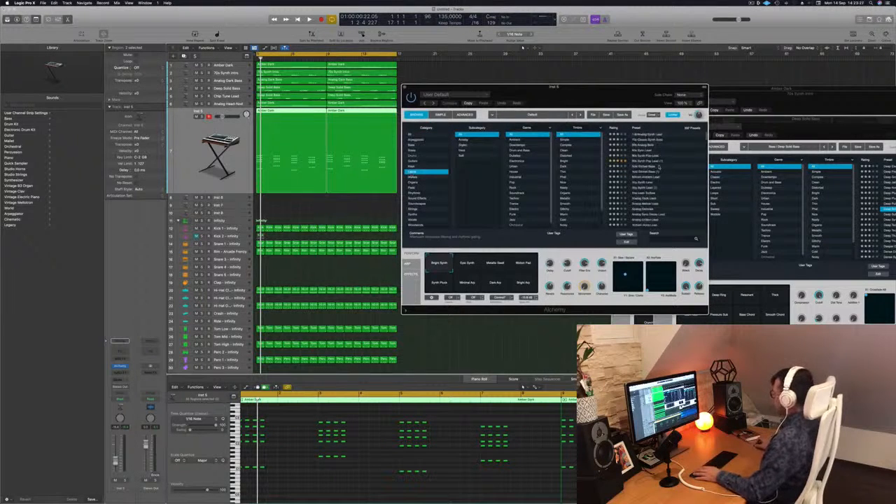
scroll(663, 177, down, 1)
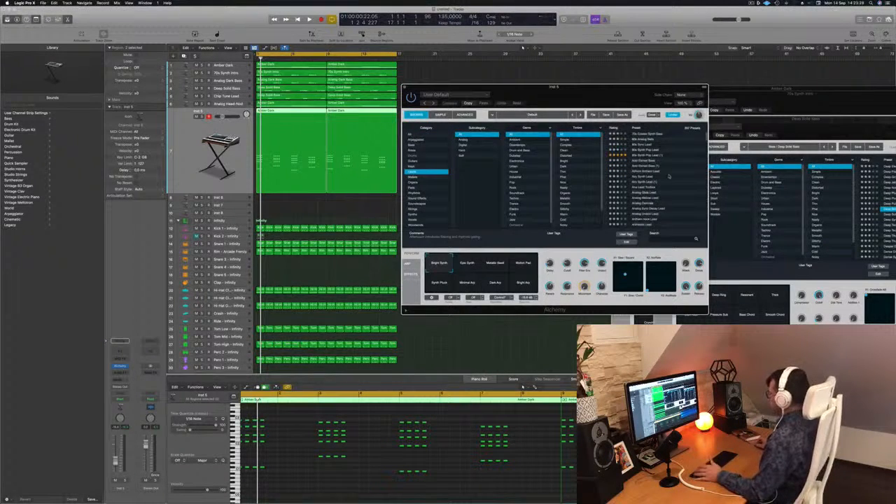
drag(650, 89, 678, 89)
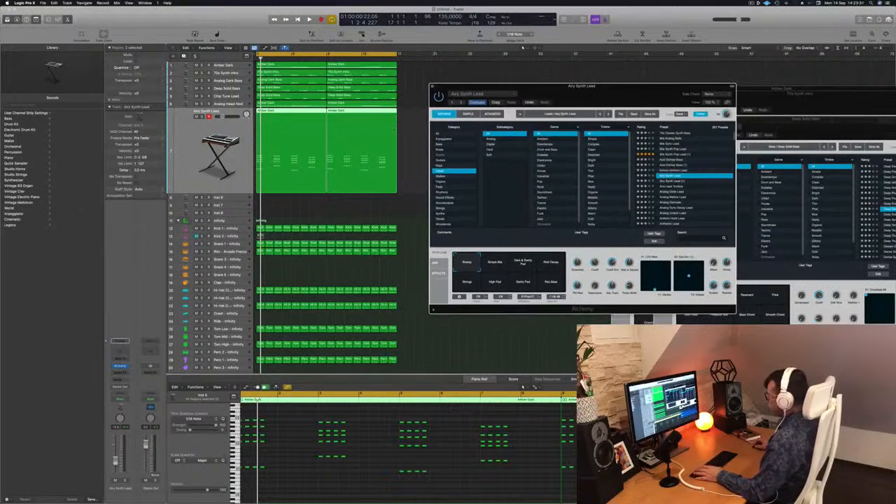
Step: Play the beat from the start to hear the chord stabs with the Airy Synth Lead sound
click(207, 133)
key(space)
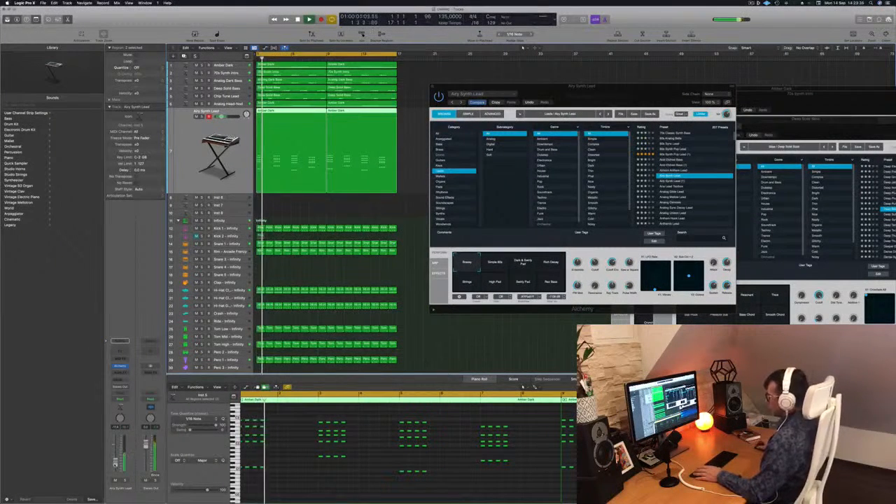
drag(621, 88, 596, 72)
key(space)
key(space)
Step: Audition Alchemy's Strings and pad performance snapshots during playback and return to the first snapshot
key(space)
key(space)
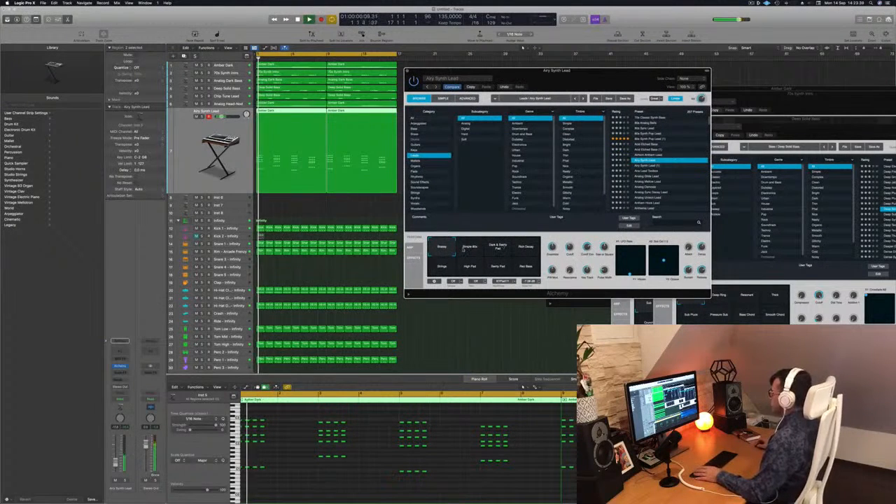
key(space)
click(535, 249)
drag(535, 250, 440, 269)
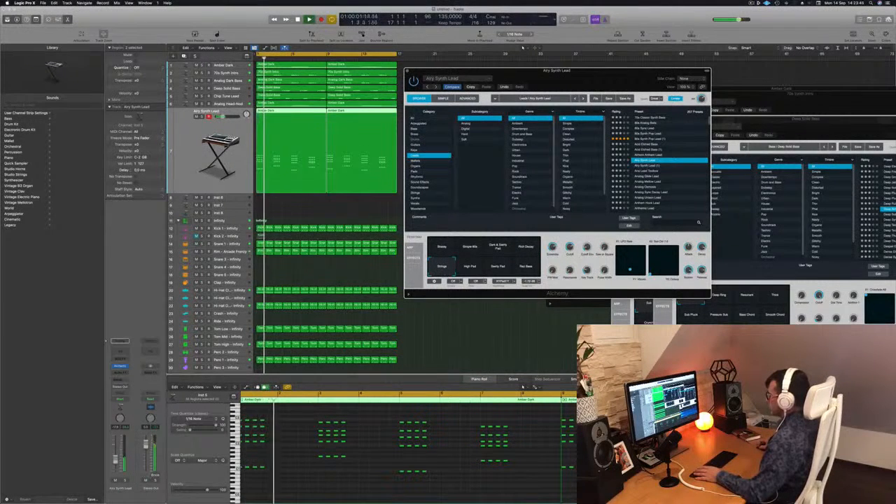
key(space)
click(469, 271)
click(508, 271)
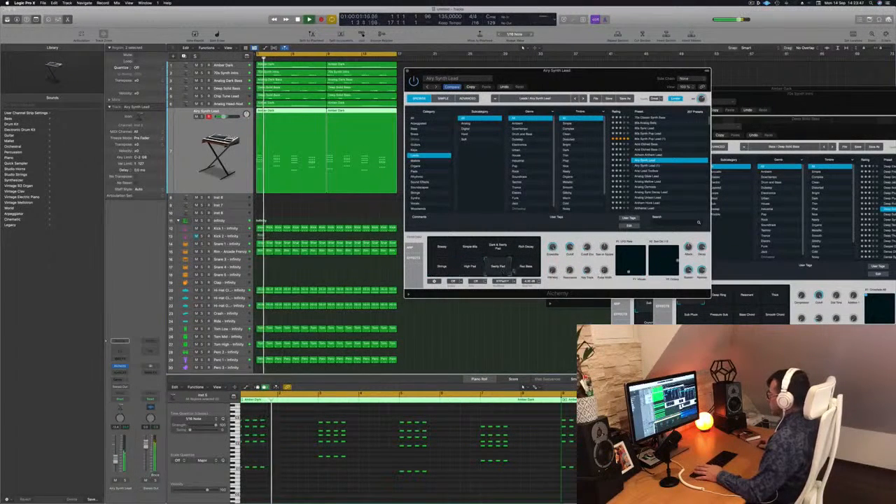
click(443, 252)
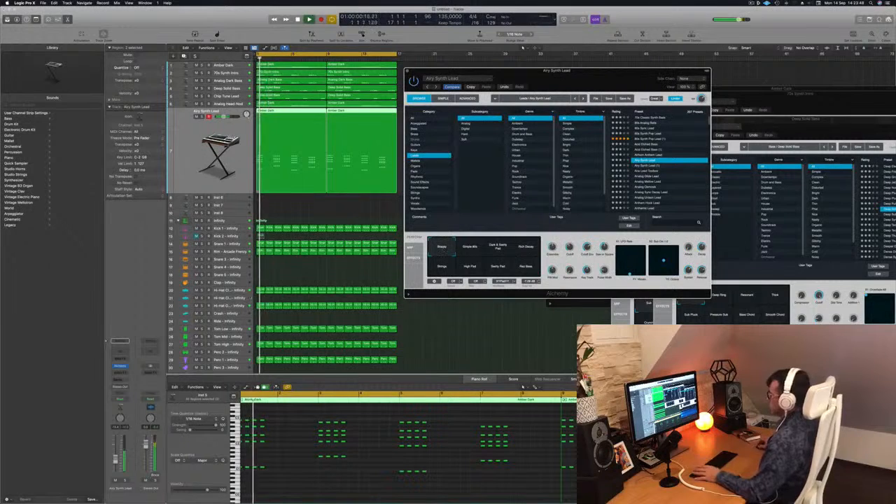
key(space)
click(116, 462)
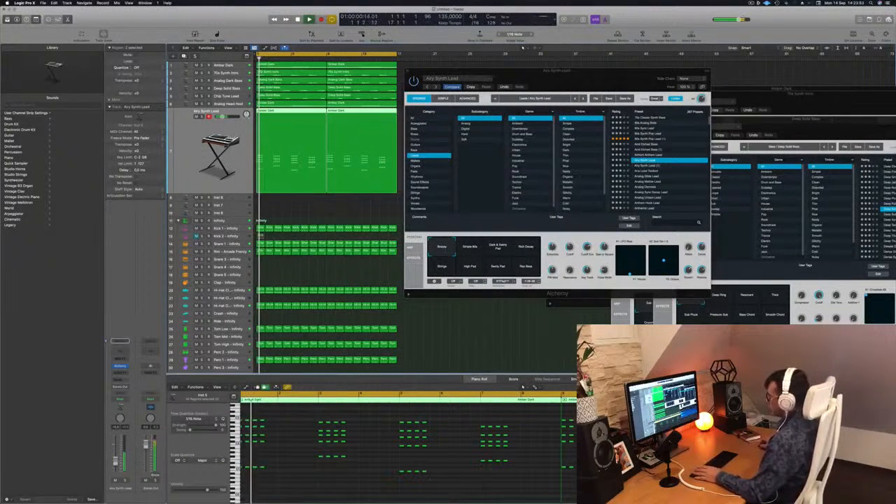
Step: Extend the stabs in the first Airy Synth Lead region to six consecutive hits per chord
scroll(289, 454, up, 3)
scroll(301, 454, left, 2)
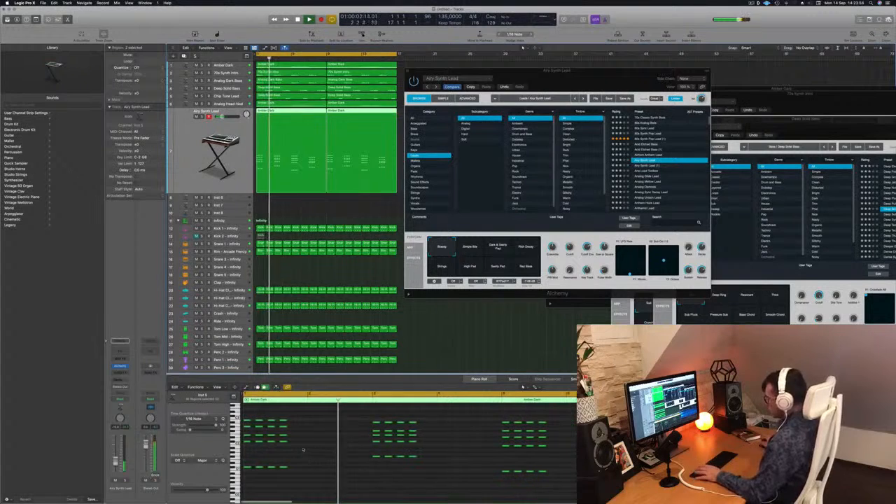
key(super+a)
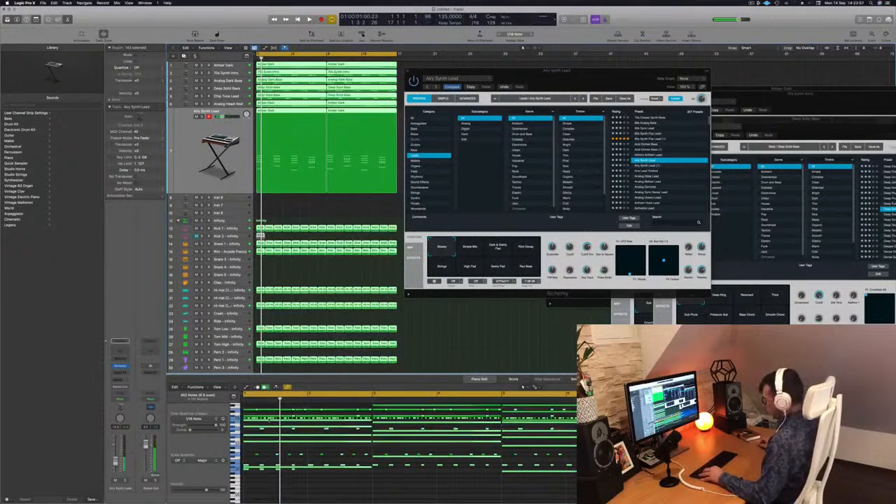
click(295, 205)
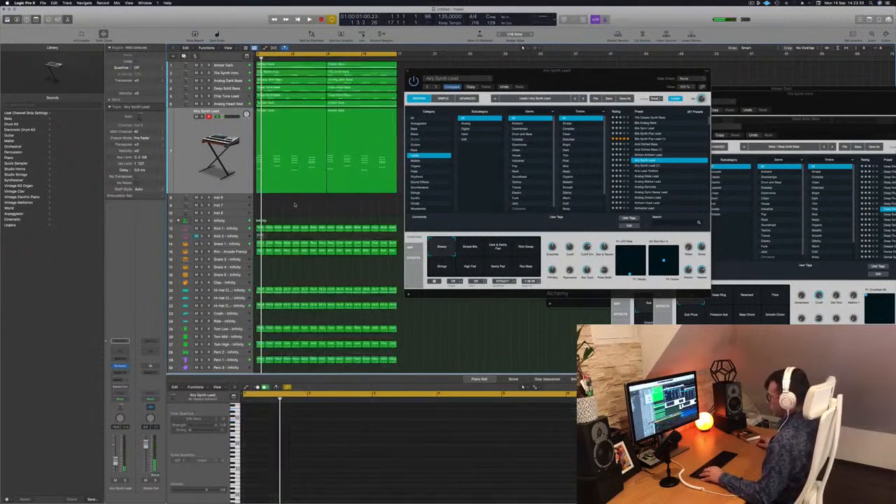
click(297, 118)
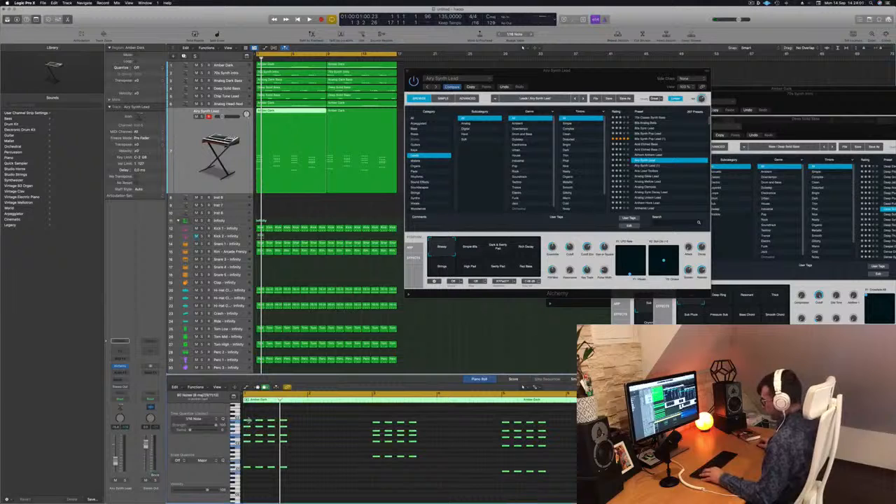
drag(250, 422, 267, 411)
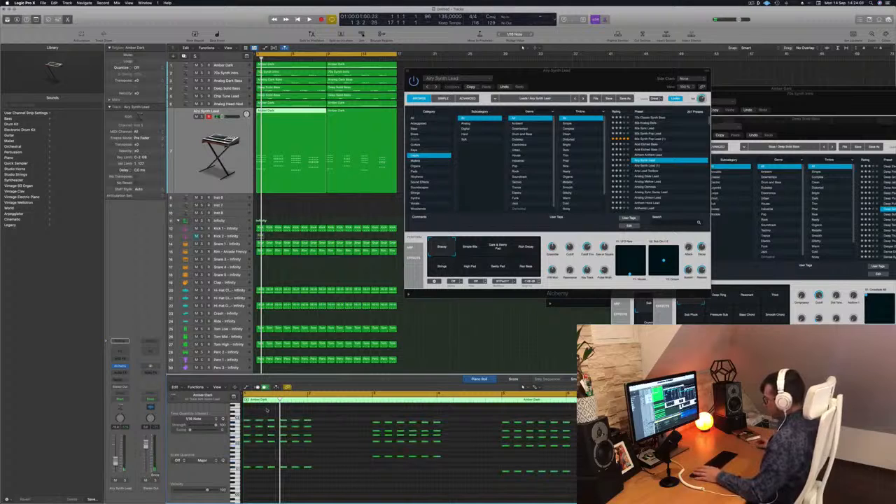
Step: Play the first region and delete the sixth hit of each chord, leaving five hits per chord
key(space)
key(super+Left)
drag(304, 417, 288, 476)
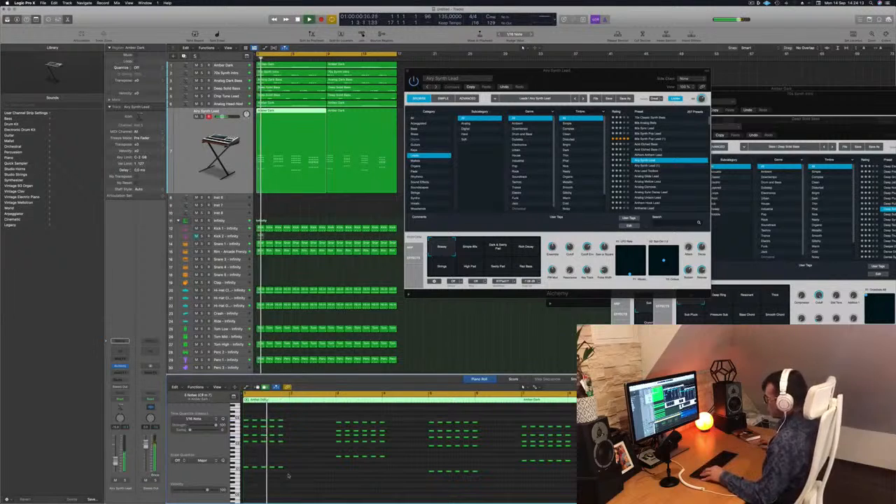
drag(399, 418, 382, 468)
key(Delete)
drag(500, 420, 476, 478)
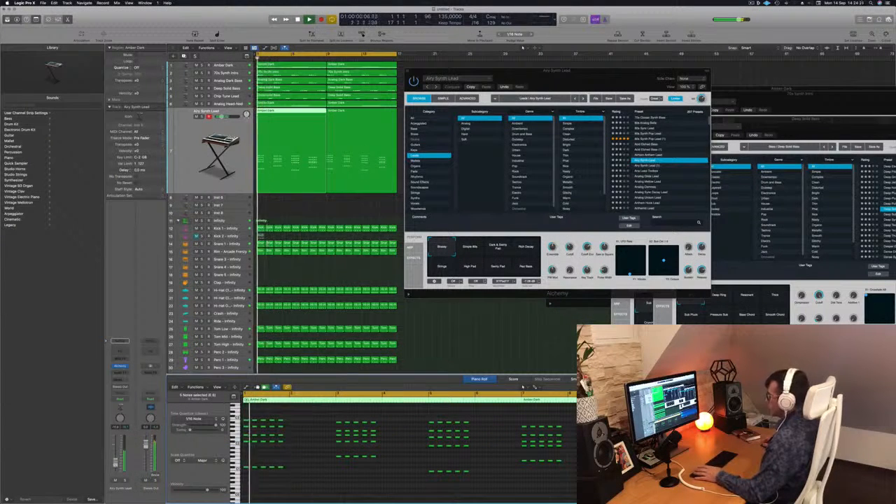
Step: Try the Ana Lead Toolbox and Analog Mellow Lead presets in Alchemy while the beat plays
drag(599, 82, 496, 88)
click(552, 179)
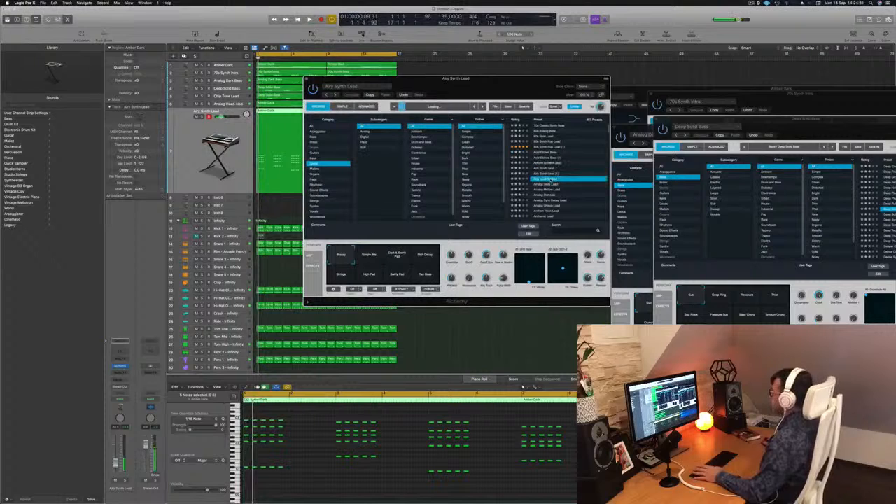
drag(512, 86, 555, 46)
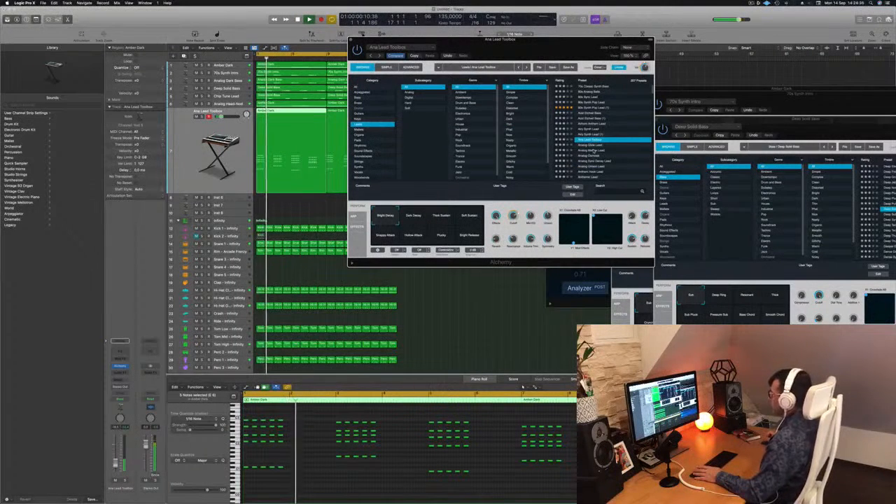
click(593, 150)
scroll(530, 147, down, 2)
scroll(475, 147, down, 1)
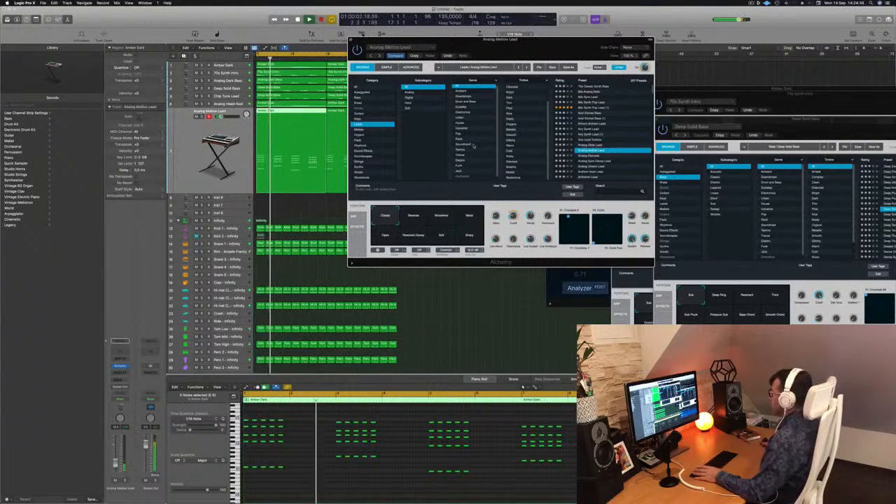
scroll(475, 145, down, 2)
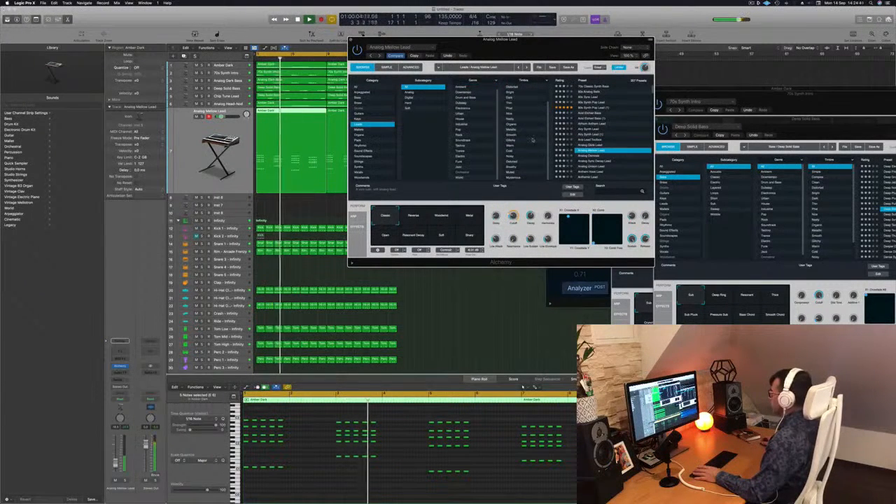
scroll(532, 142, up, 3)
scroll(592, 145, down, 2)
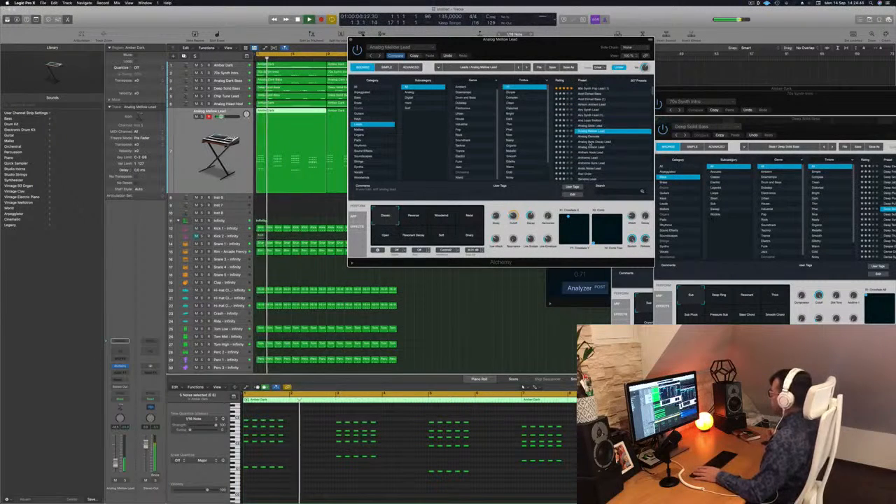
Step: Try the Analog Sync Decay Lead and Anthemic Sync Lead presets on the chord stabs
click(592, 142)
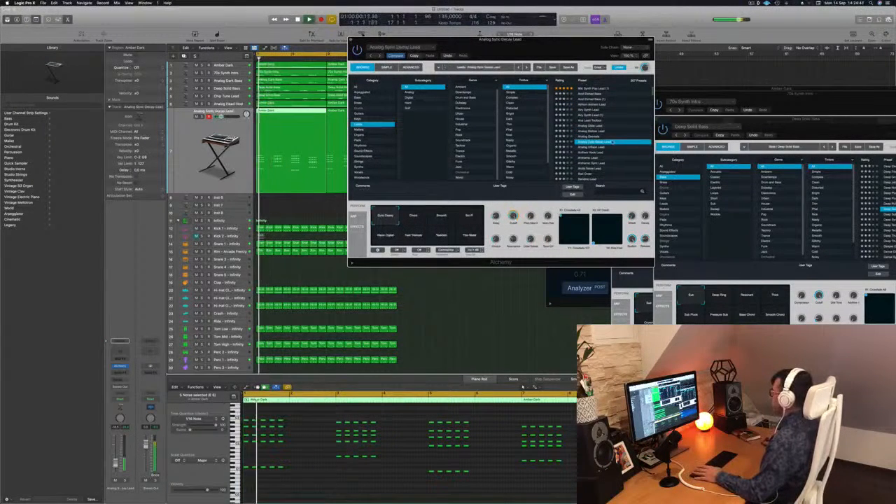
scroll(593, 140, down, 3)
click(594, 134)
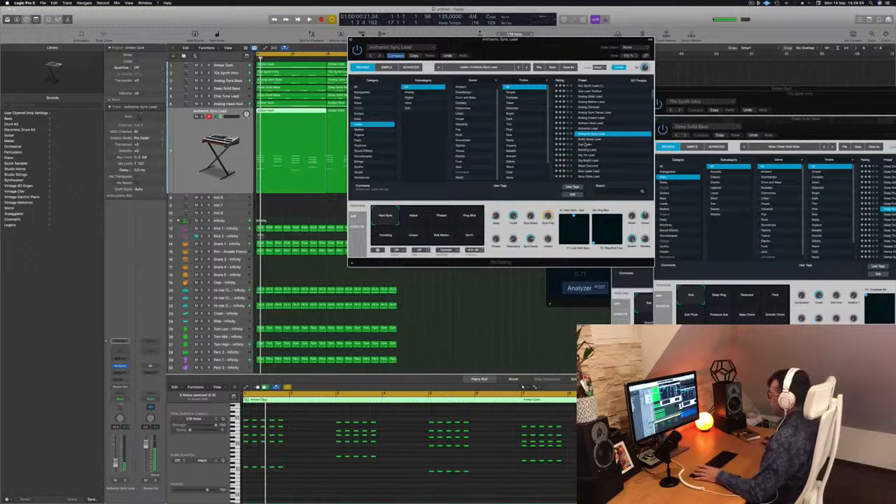
Step: Switch Alchemy to the Keys category and try the 80s Bell Vox Layers preset with the beat
click(357, 119)
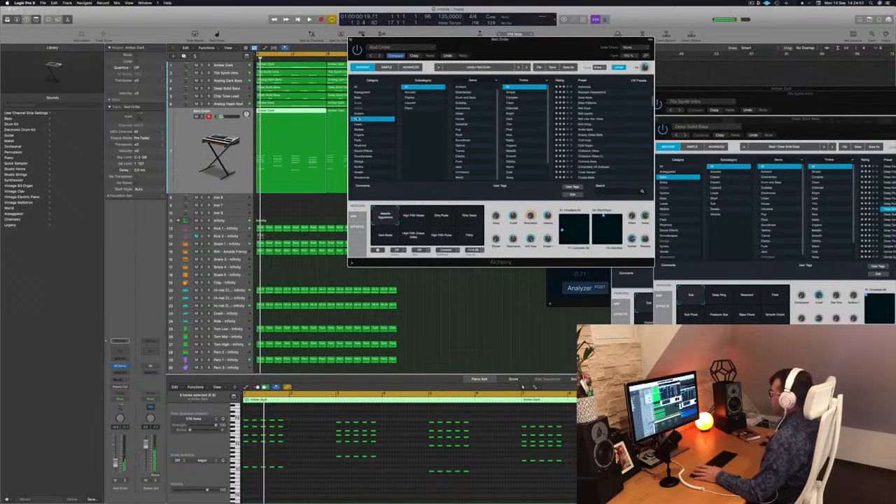
scroll(601, 103, down, 3)
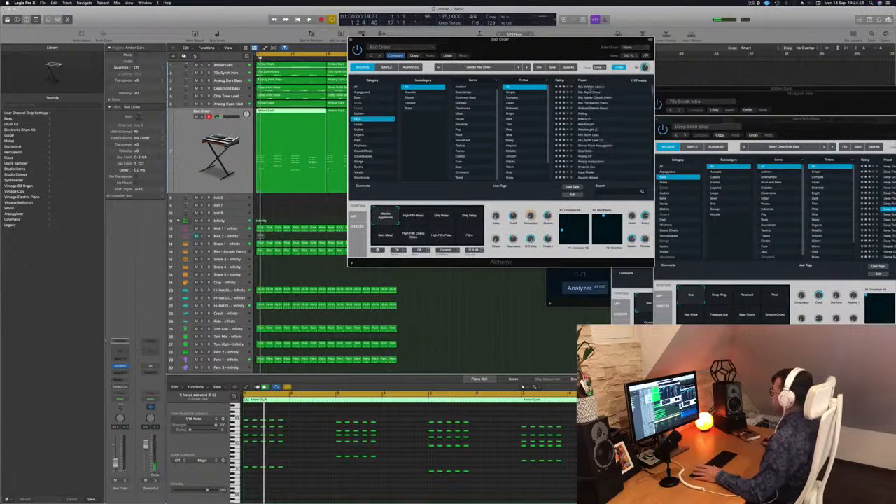
key(space)
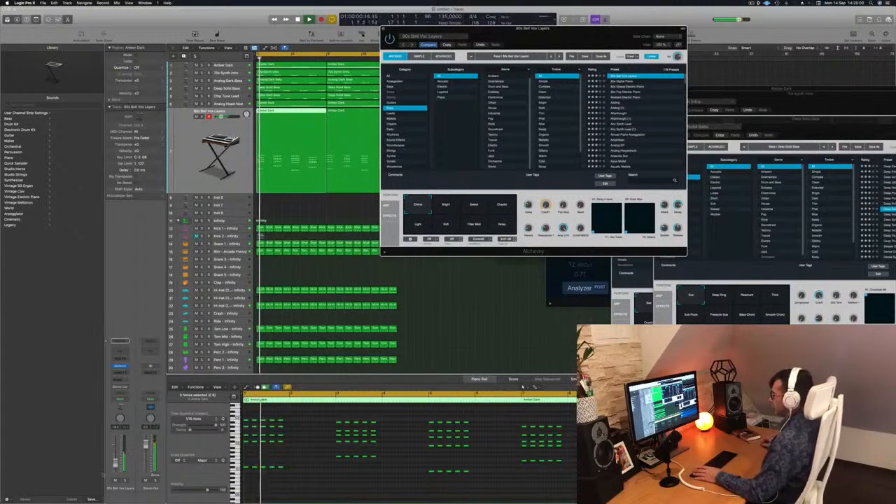
drag(563, 46, 531, 127)
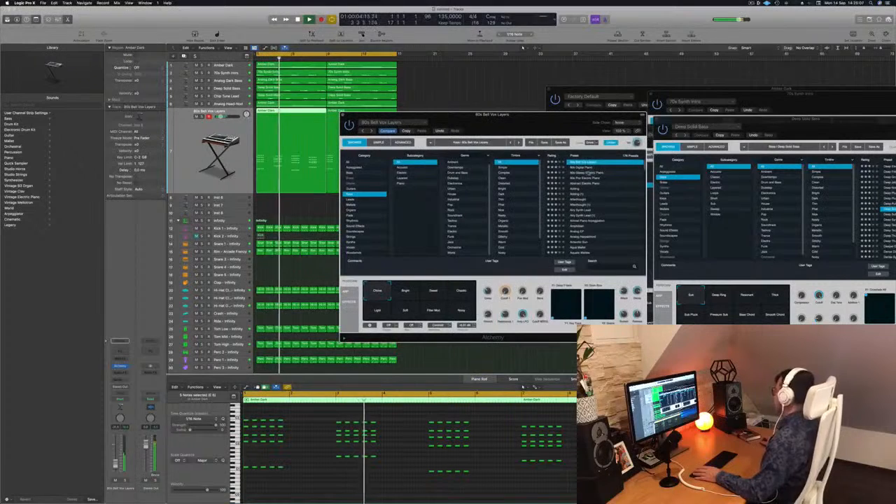
Step: Try further Keys presets on the chord stabs, including 80s Glassy Electric Piano and Adding (1)
click(587, 173)
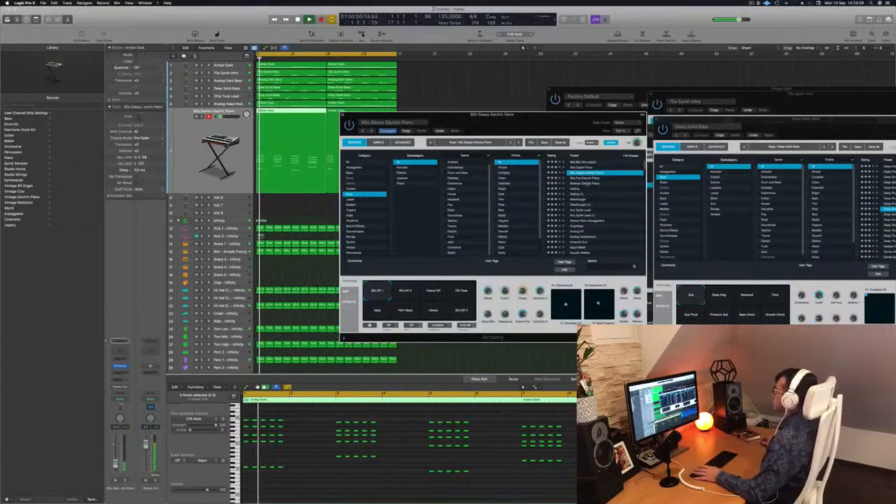
click(583, 185)
click(579, 193)
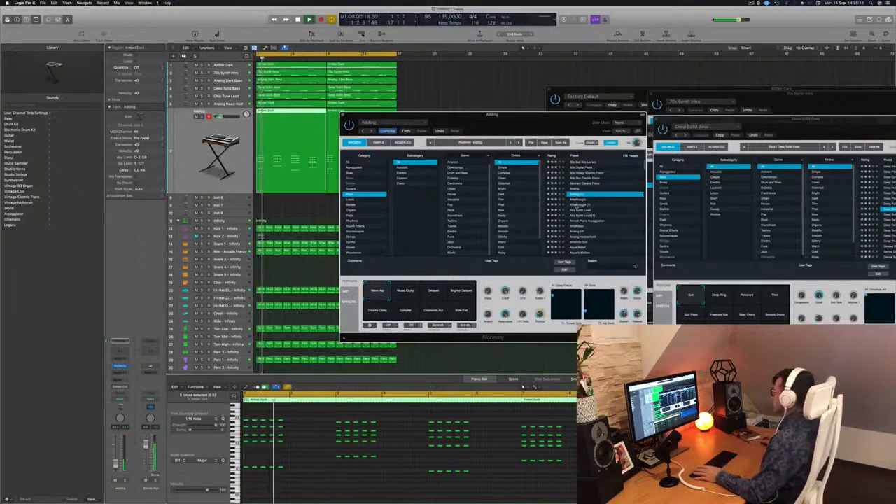
click(581, 206)
Step: Reload the Airy Synth Lead preset for the chord stabs and restart playback
click(582, 211)
key(space)
key(space)
drag(522, 109, 561, 79)
drag(532, 115, 585, 48)
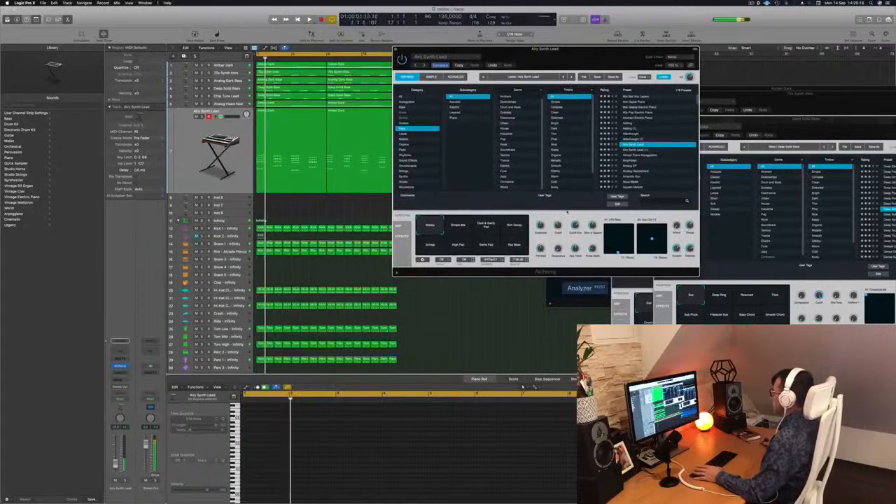
Step: Cycle through Airy Synth Lead's dark pad, Strings and Rez Bass snapshots, replaying the beat from the start
key(space)
key(space)
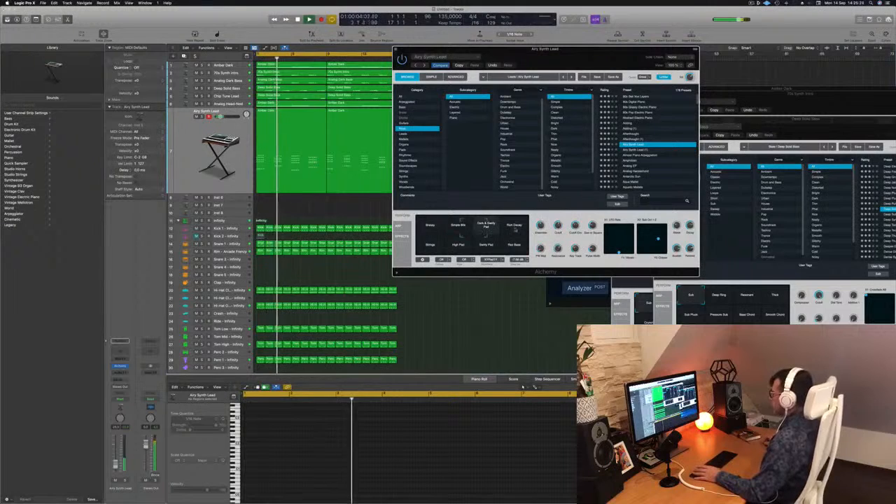
key(Return)
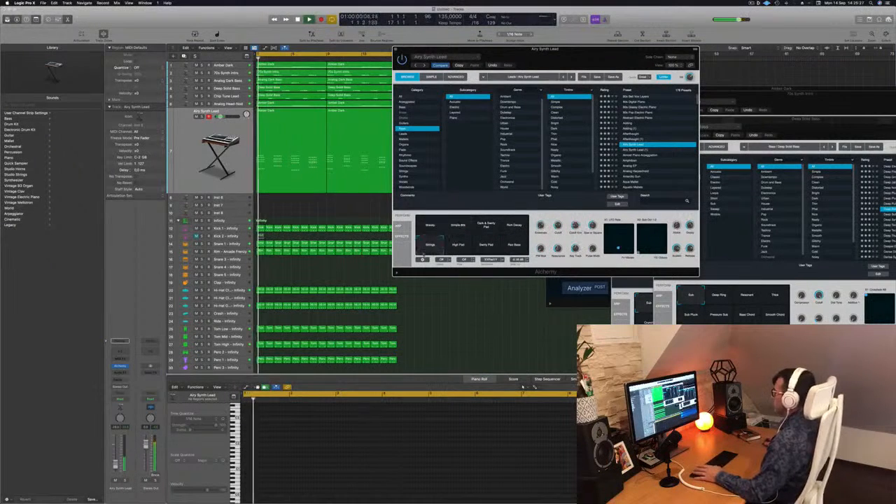
key(Return)
Step: Replay the beat with Airy Synth Lead's remaining snapshots, return to its first snapshot, and close the Alchemy window
key(Return)
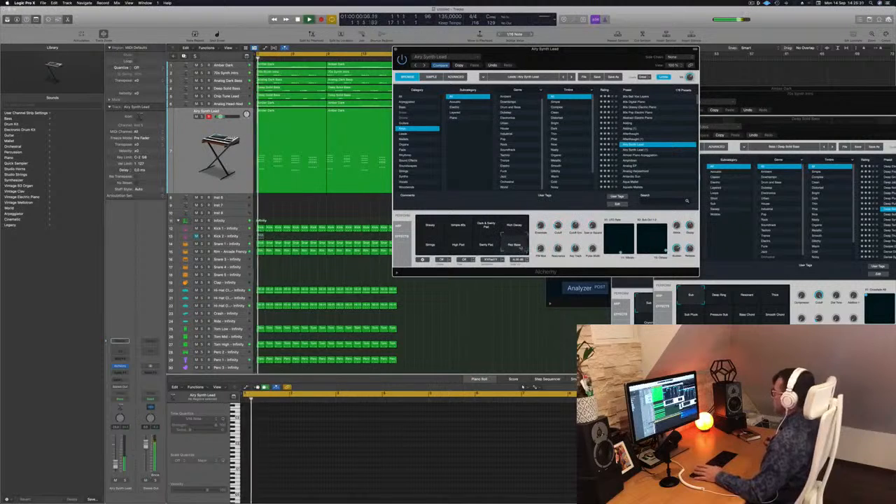
key(Return)
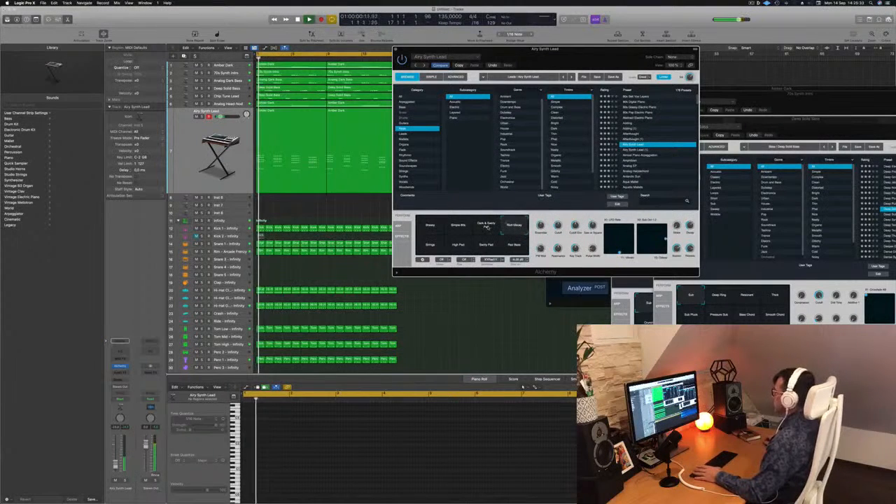
key(Return)
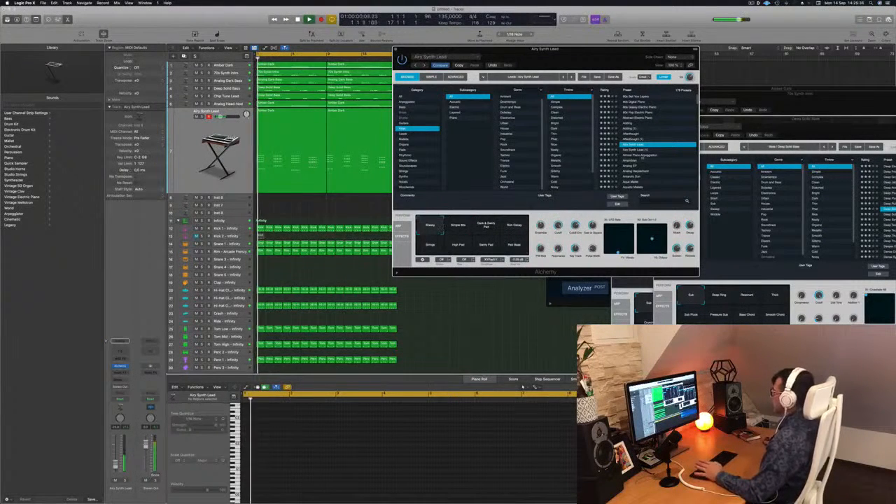
scroll(666, 153, down, 4)
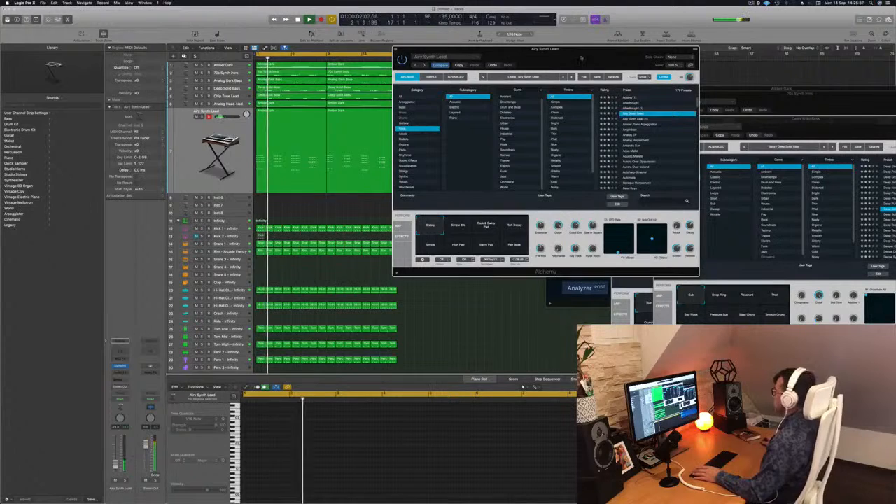
drag(438, 47, 452, 47)
click(411, 50)
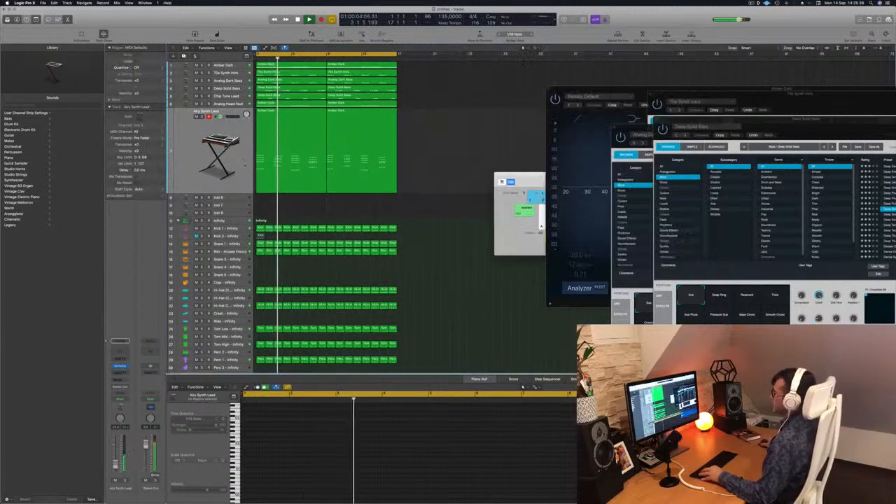
Step: Replay the chord stabs from the start and move the Musical Typing keyboard clear of the arranged regions
click(193, 152)
key(Return)
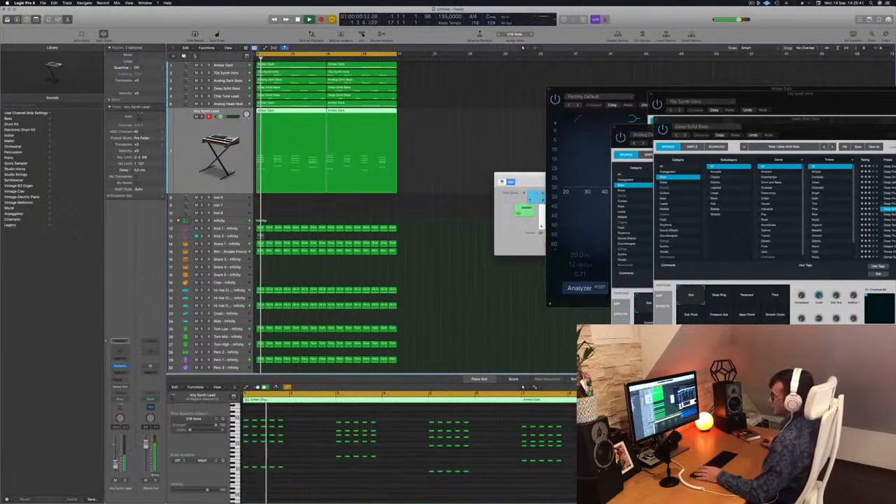
drag(610, 197, 786, 244)
click(403, 213)
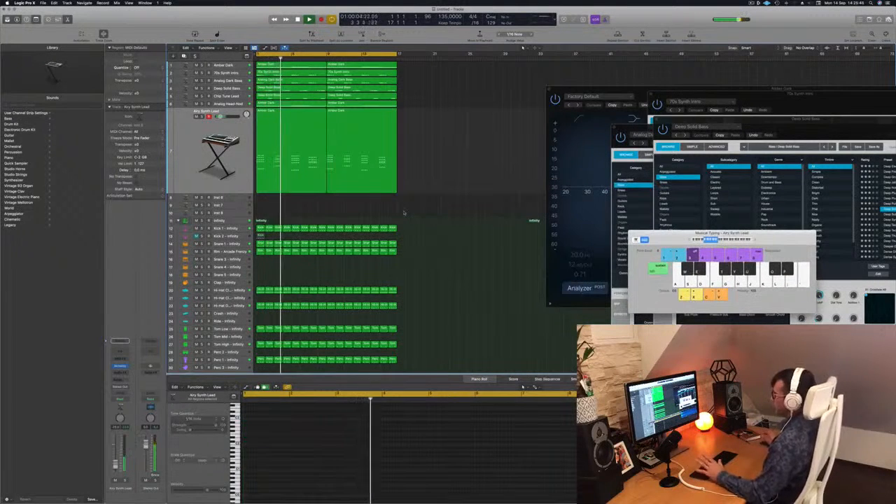
scroll(469, 169, up, 2)
scroll(468, 169, down, 2)
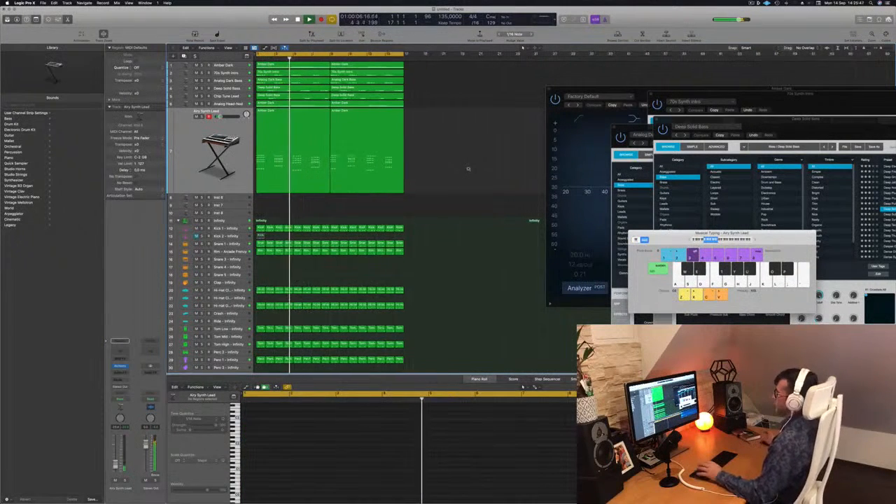
scroll(469, 169, up, 1)
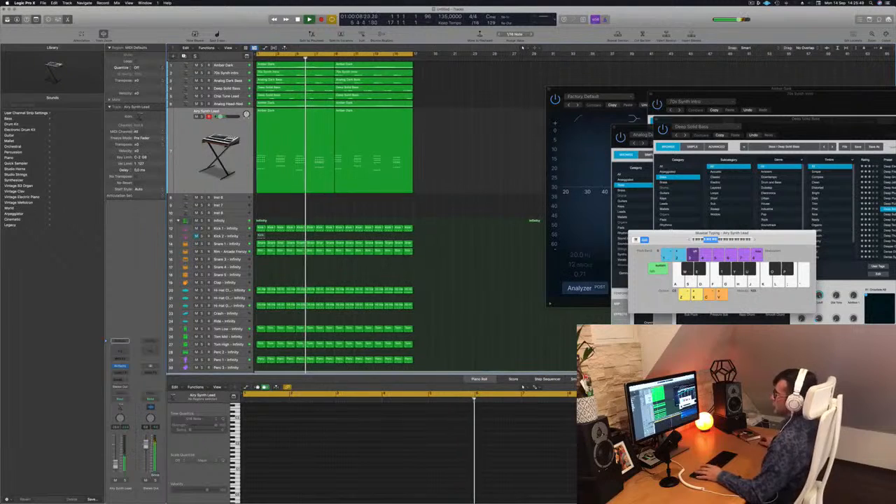
Step: Add a new instrument track below the Airy Synth Lead chord stabs with the same Alchemy sound, keeping the beat playing
click(198, 148)
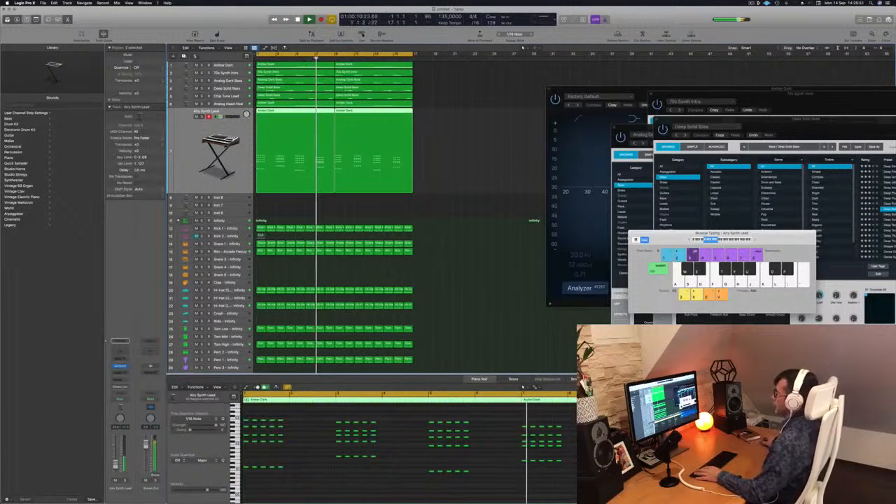
key(Return)
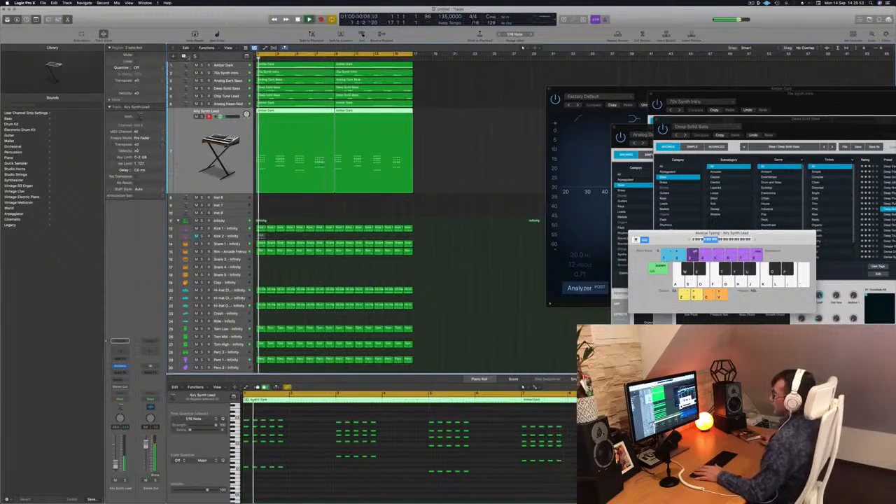
key(super+alt+s)
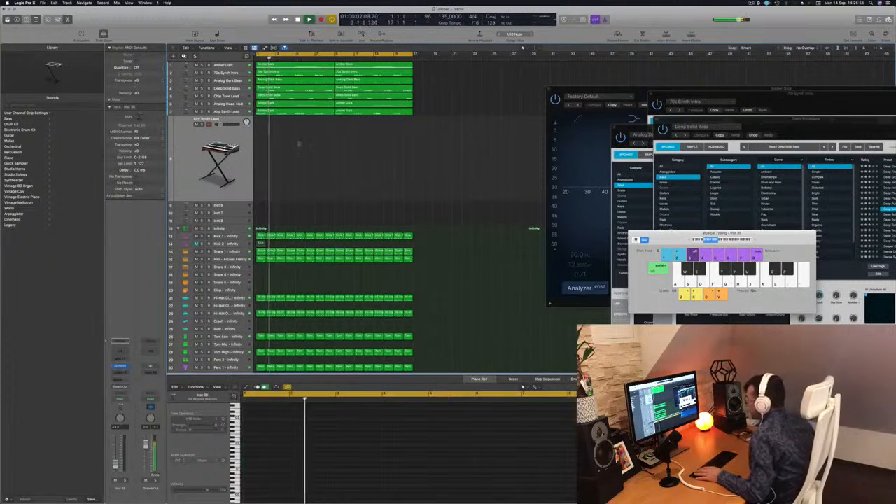
click(314, 110)
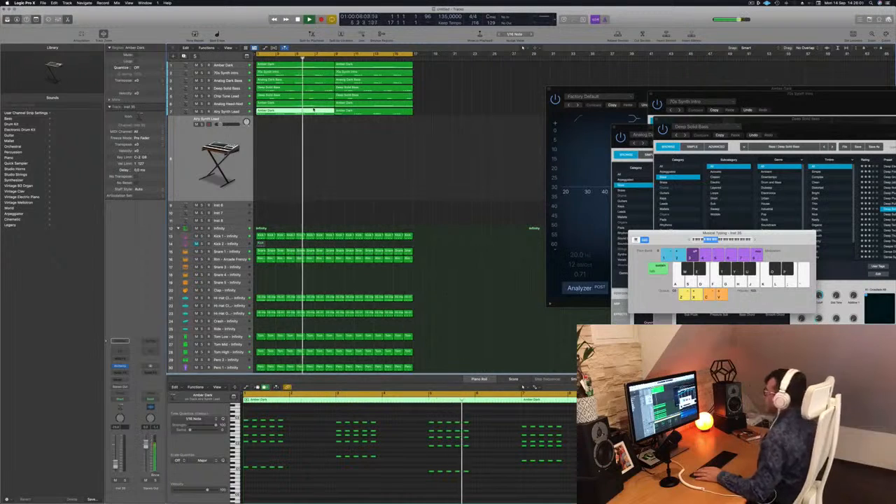
click(344, 157)
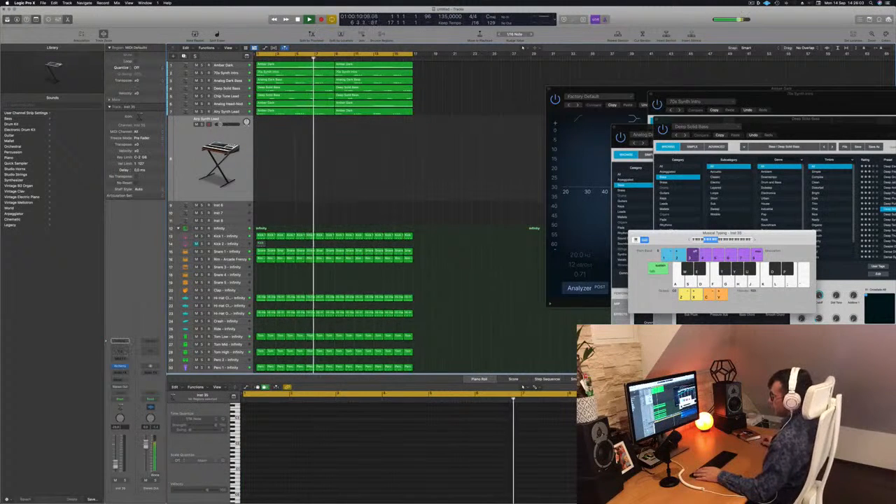
Step: Open the new track's Alchemy instrument away from the regions and restart the beat
click(120, 366)
drag(378, 75, 537, 88)
key(Return)
click(179, 165)
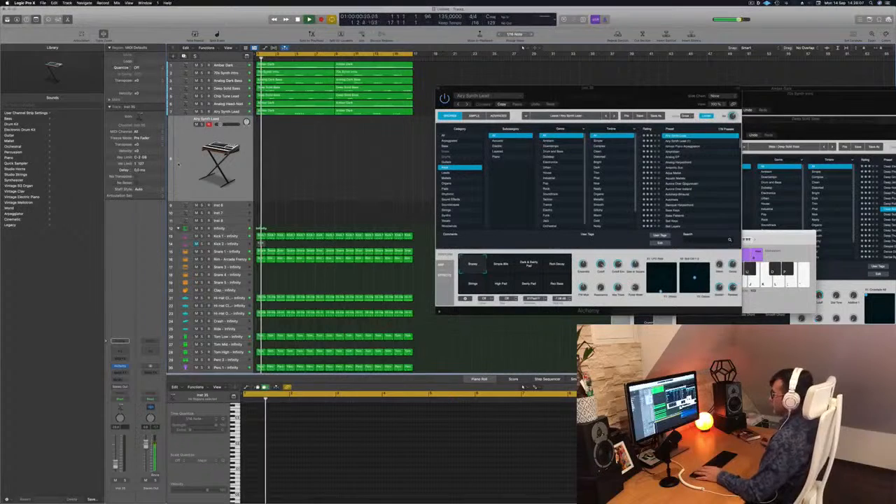
key(Return)
Step: Add a bus send to the new Airy Synth Lead track and insert a stereo SilverVerb on the resulting aux
click(120, 379)
mouse_move(129, 387)
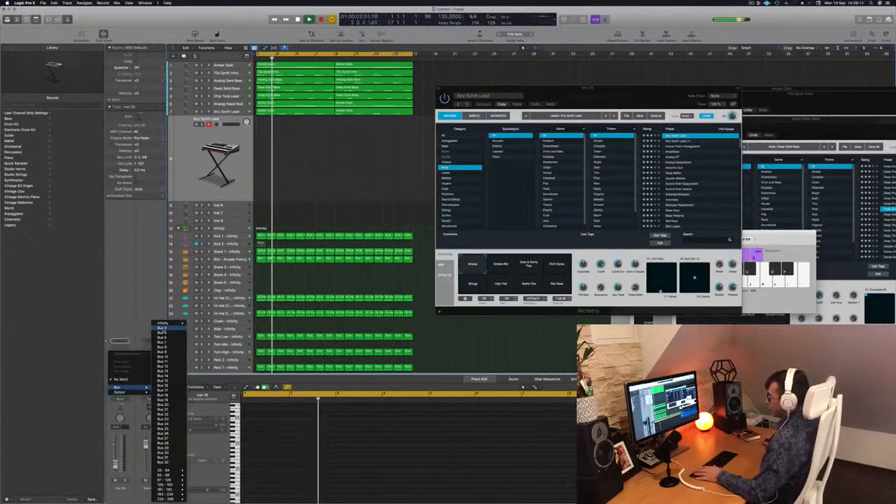
click(165, 385)
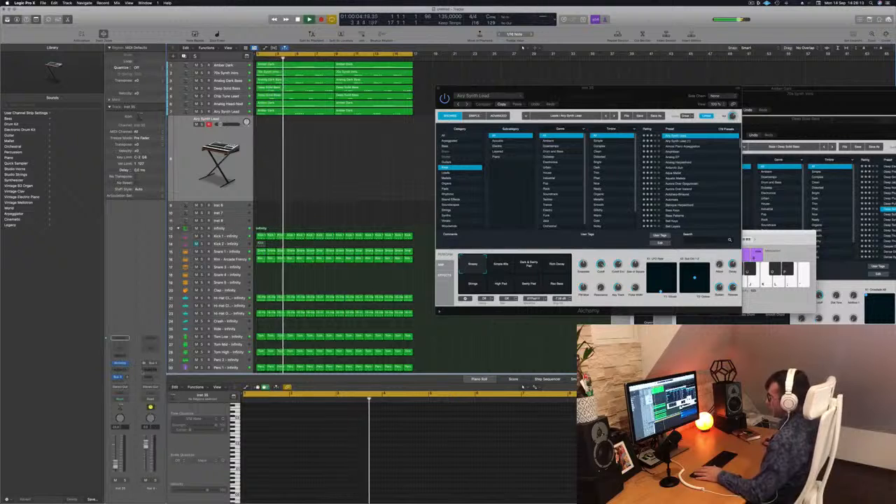
click(147, 369)
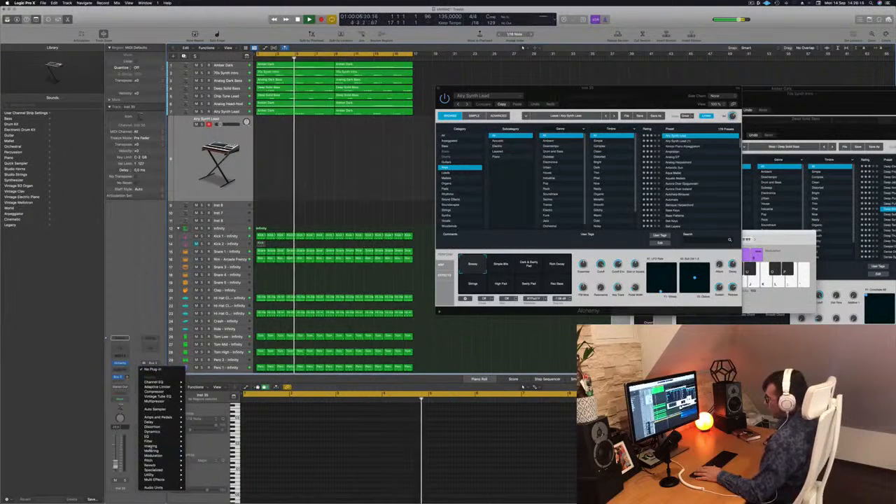
mouse_move(164, 461)
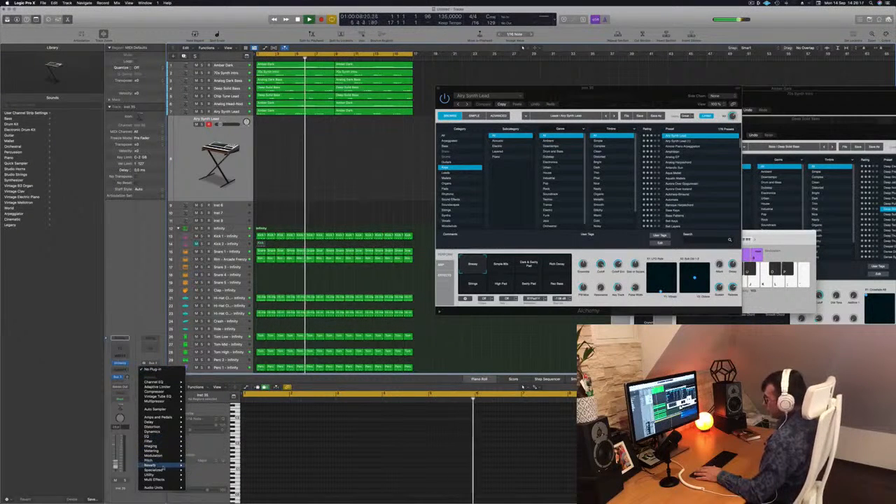
mouse_move(210, 475)
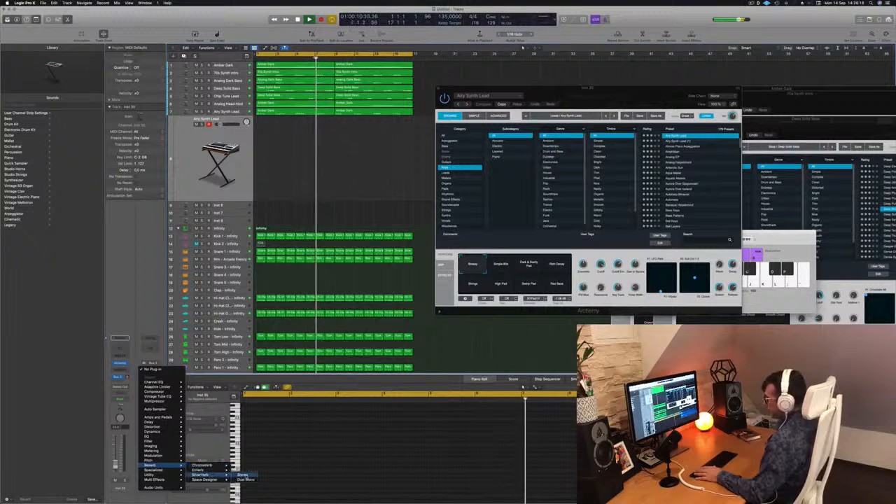
click(242, 475)
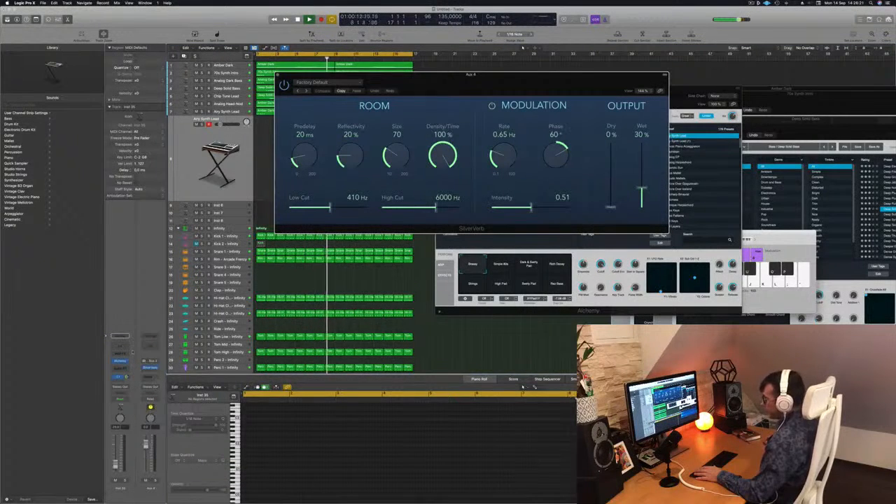
Step: Load the saved grandiose preset in SilverVerb
click(350, 82)
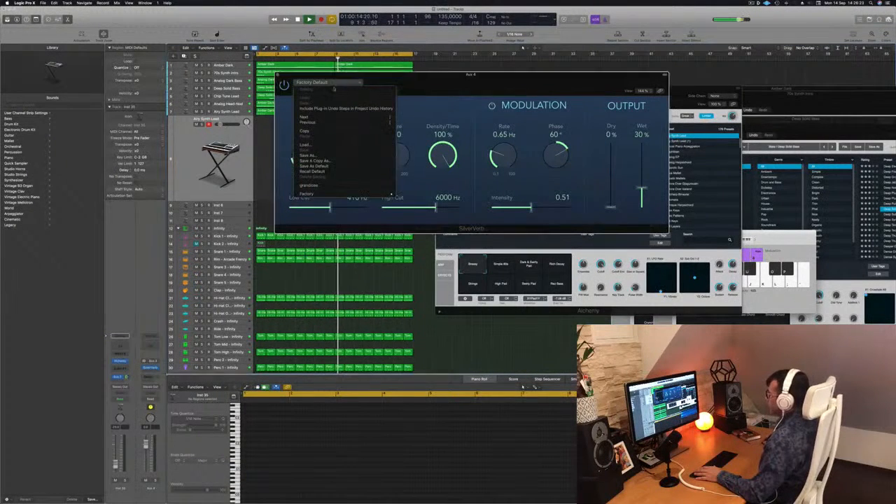
click(330, 109)
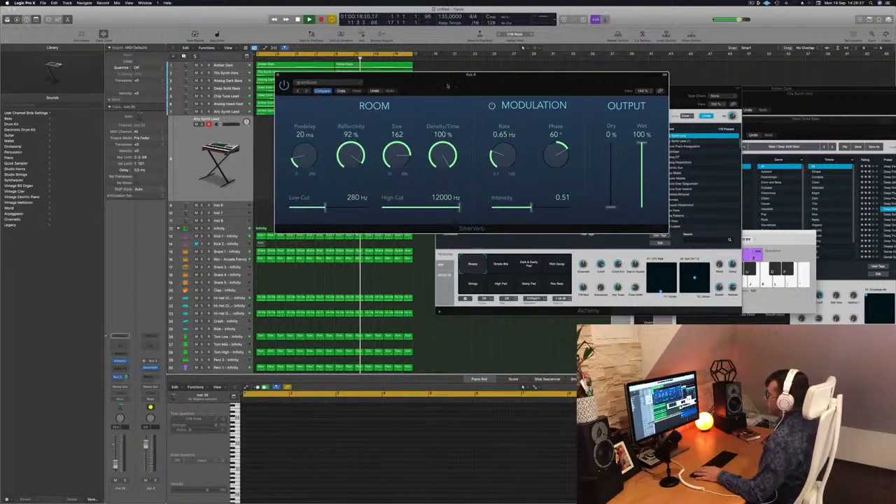
drag(446, 87, 458, 82)
Step: Restart the beat and try out high melody notes with Musical Typing on the new Airy Synth Lead track
click(185, 153)
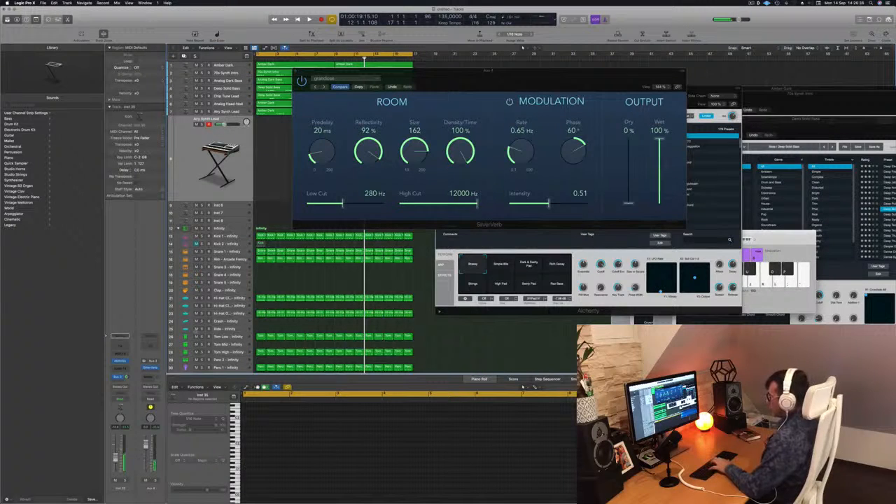
key(space)
drag(415, 73, 396, 75)
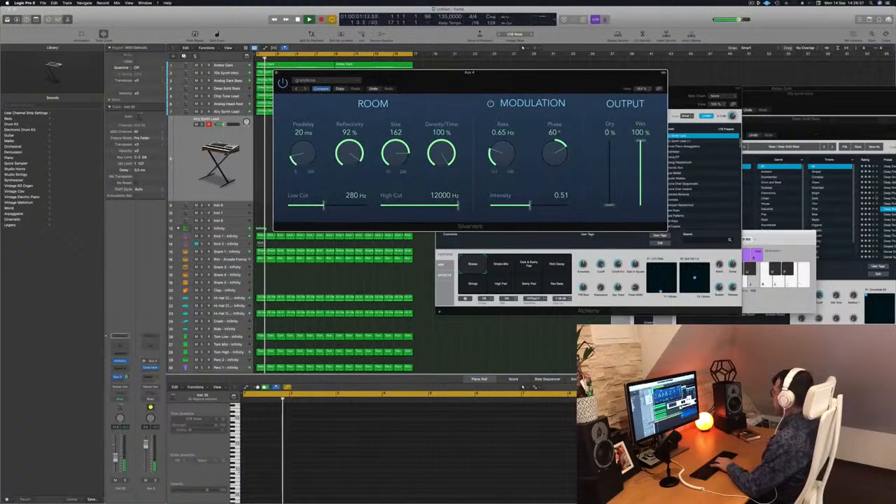
key(super+k)
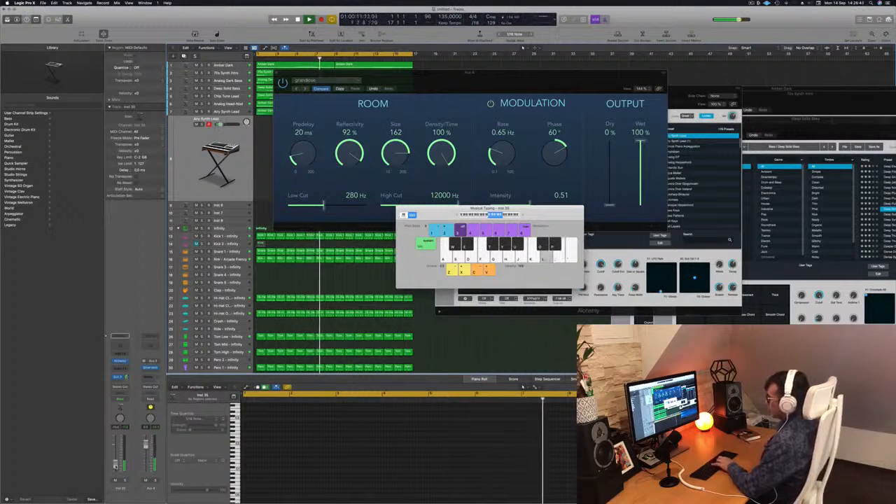
key(semicolon)
key(apostrophe)
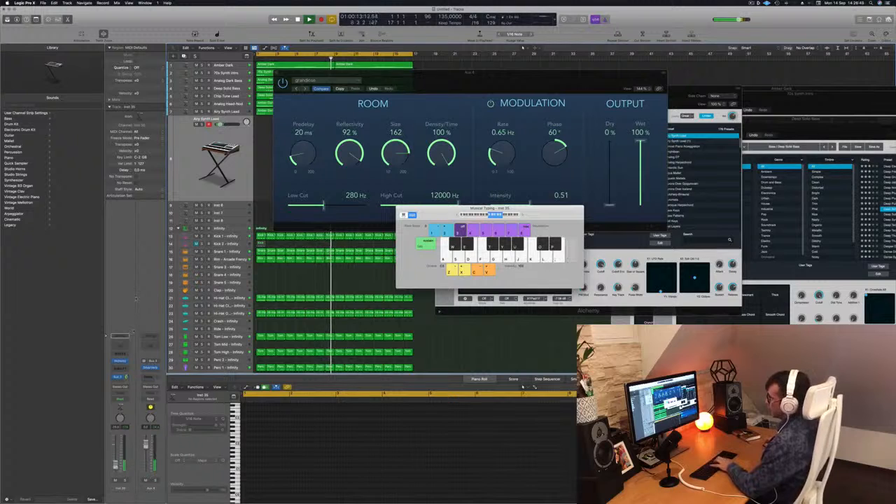
Step: Bring the new track's Alchemy window to the front, shift it off SilverVerb's room controls, and replay the beat
click(120, 363)
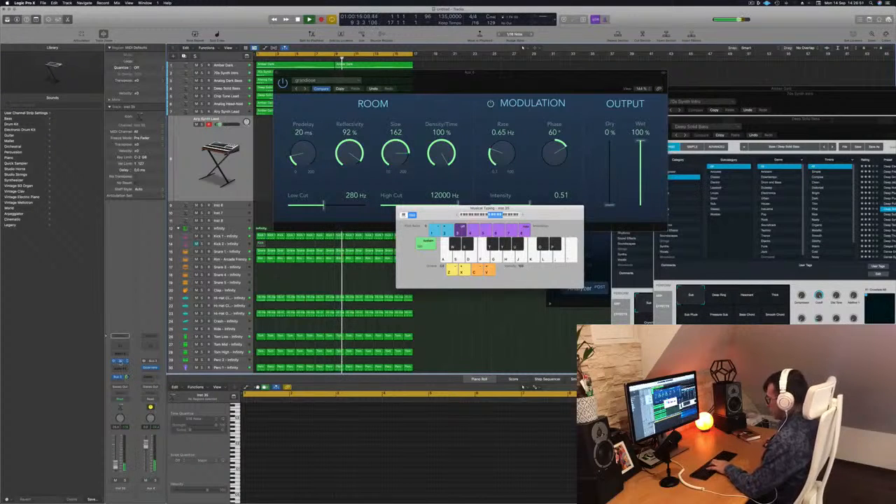
click(120, 362)
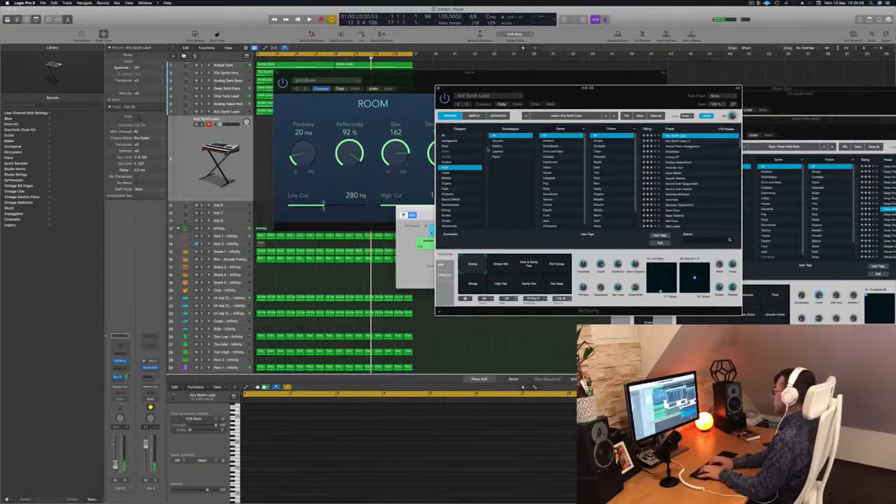
key(Return)
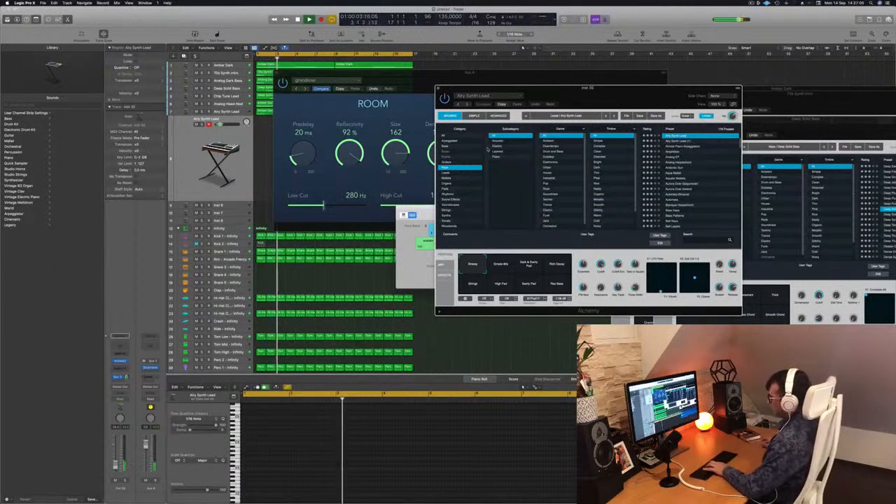
drag(485, 88, 517, 71)
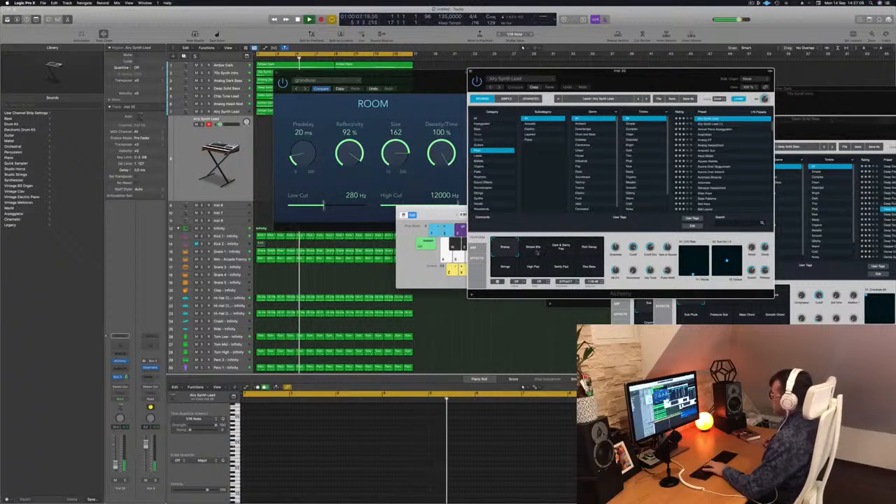
Step: Reopen the new track's Alchemy window and arrange the Musical Typing and SilverVerb windows so the upper tracks are uncovered
click(122, 361)
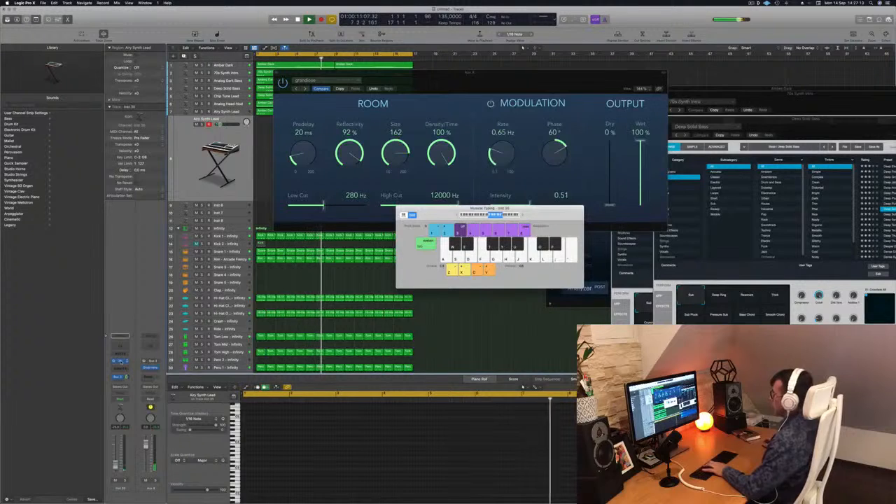
click(121, 361)
click(121, 361)
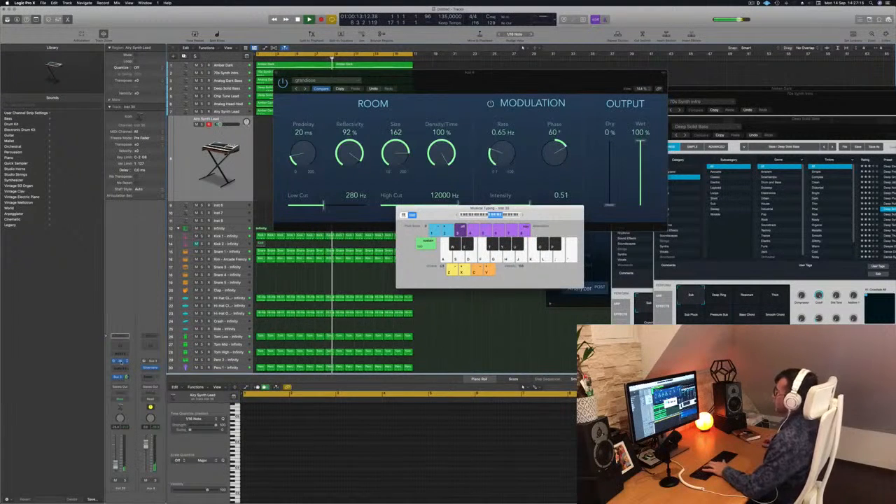
click(121, 361)
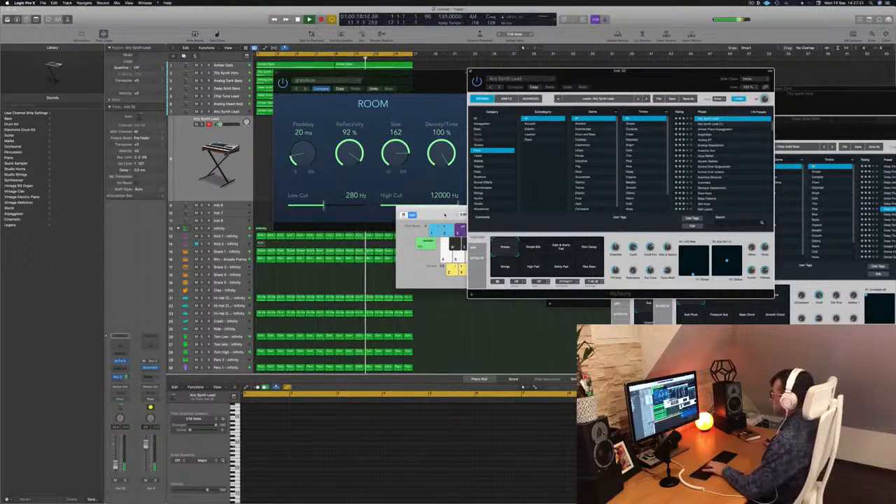
drag(445, 215, 304, 213)
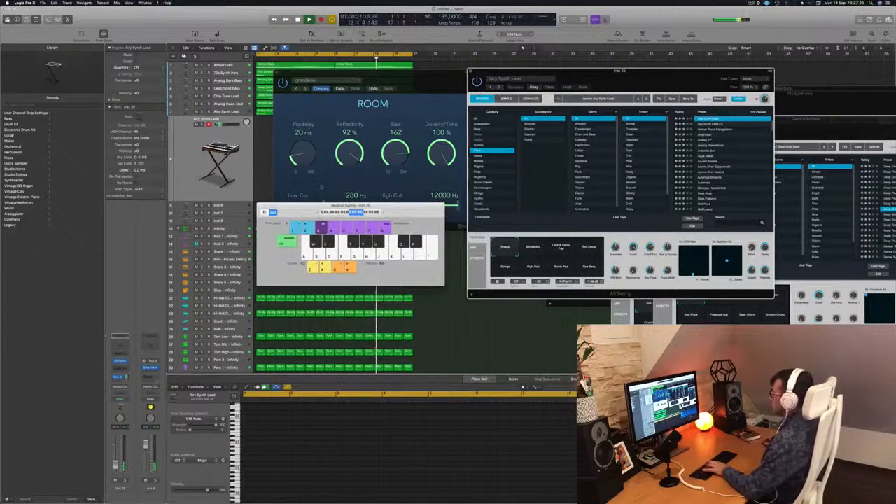
drag(427, 78, 756, 179)
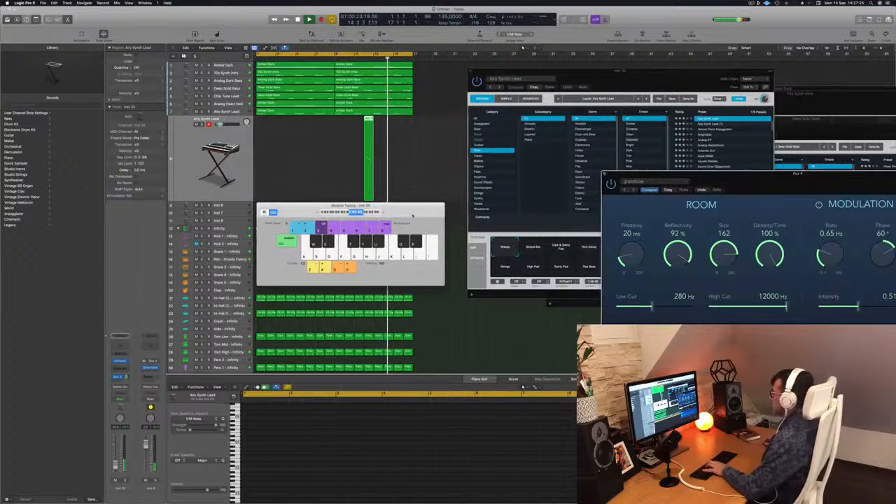
Step: Place the Alchemy window beside the arrangement, bring Musical Typing in front of it, and raise the new Airy Synth Lead track's volume slightly
drag(649, 80, 580, 79)
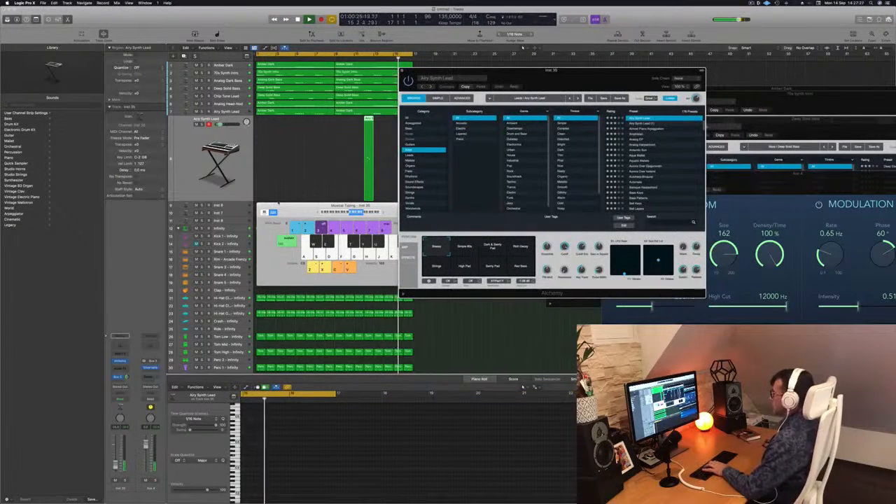
click(300, 210)
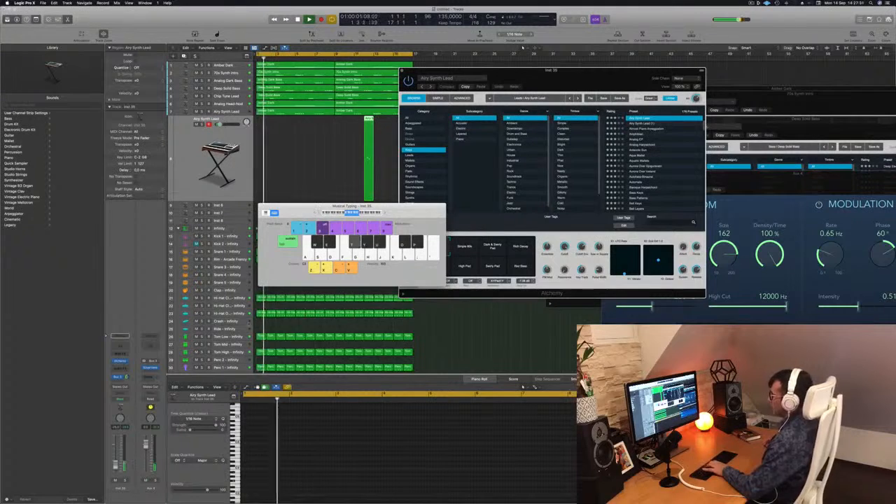
drag(115, 465, 116, 461)
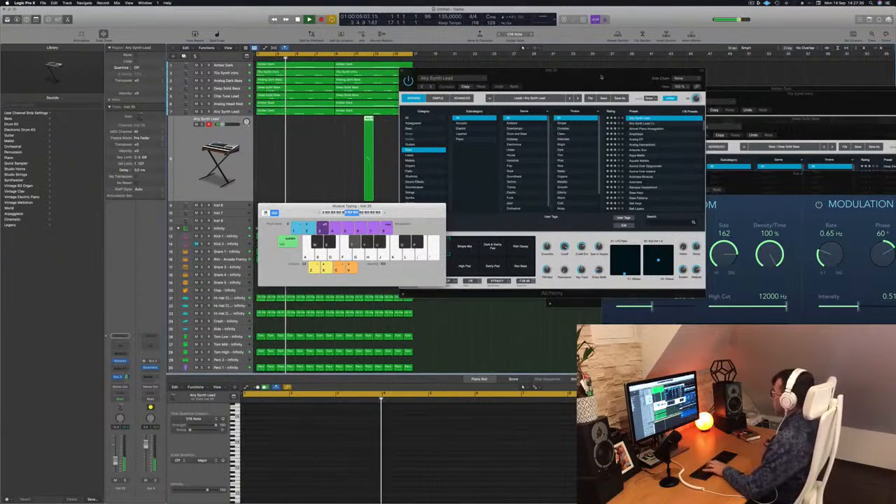
Step: Shift the Alchemy window clear of Musical Typing and switch the Airy Synth Lead's transform pad to the Rich Decay snapshot
drag(488, 236, 511, 224)
click(515, 235)
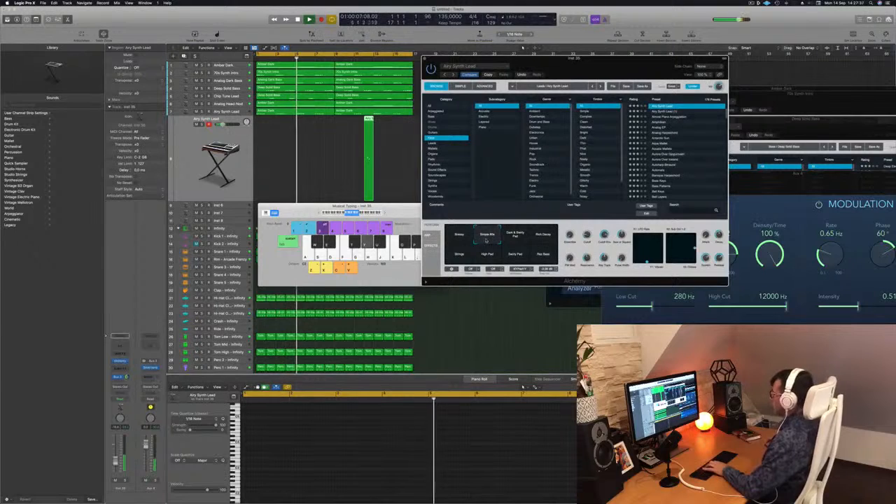
click(543, 238)
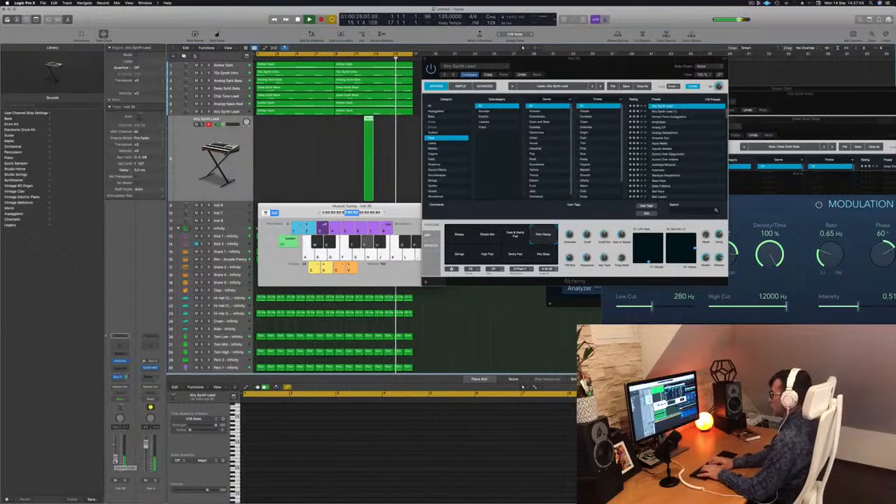
Step: Record a melody of about 12 bars from bar 1 on the new Airy Synth Lead track with Musical Typing, and play it back
key(r)
key(e)
key(e)
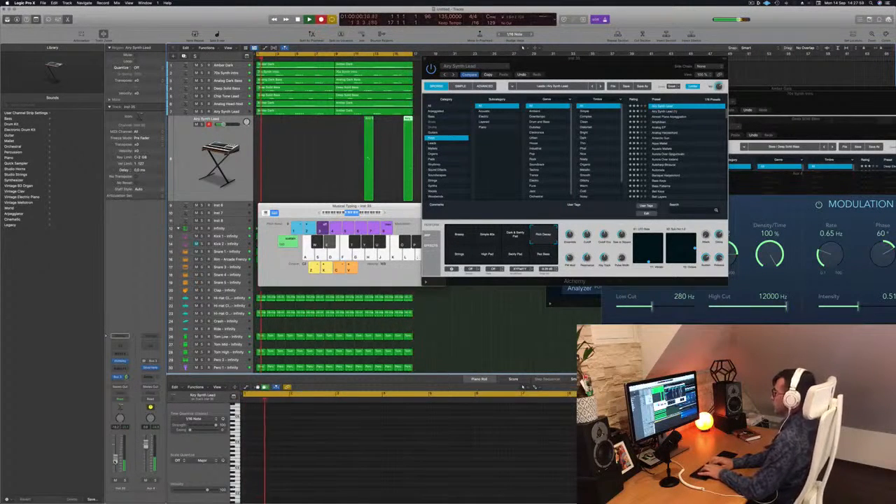
key(i)
key(u)
key(y)
key(e)
key(e)
key(u)
key(y)
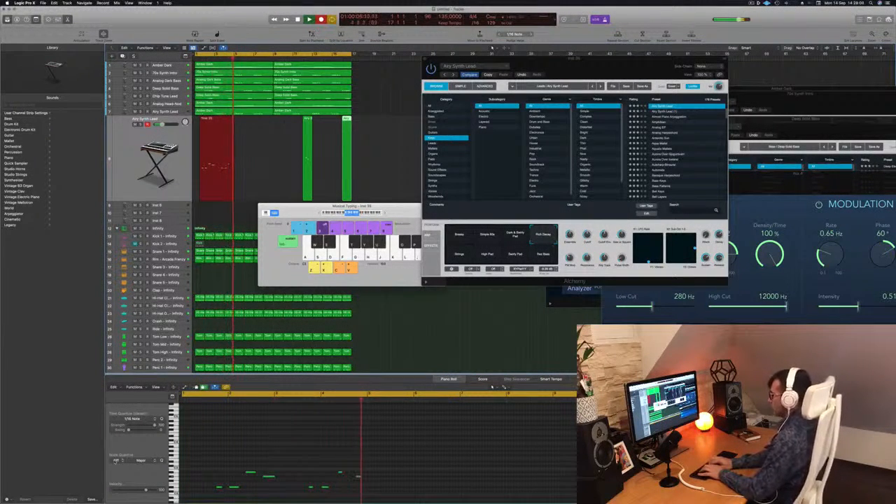
key(e)
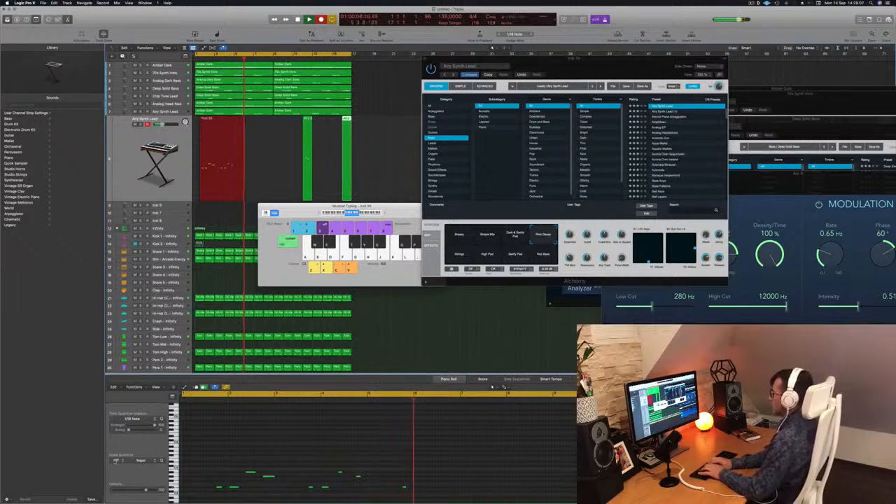
key(u)
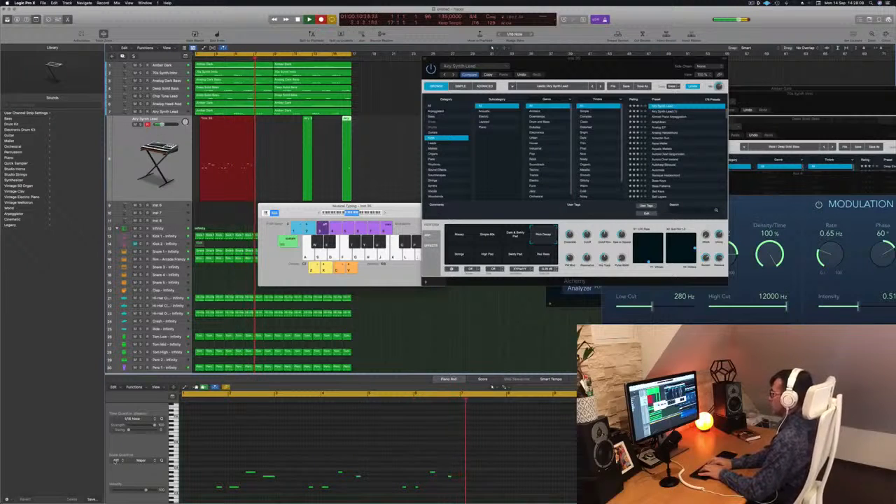
key(t)
key(y)
key(u)
key(e)
key(y)
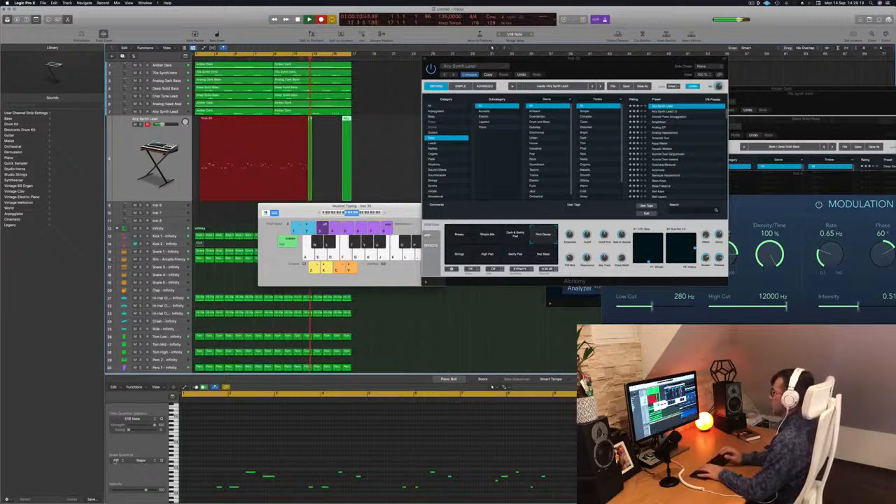
key(space)
key(space)
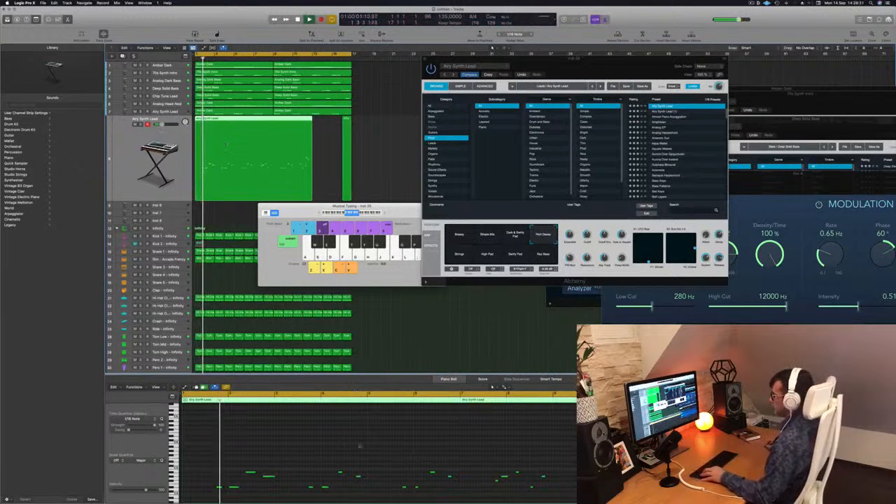
Step: Save the project as Episode 136 guys in the Logic folder
key(super+s)
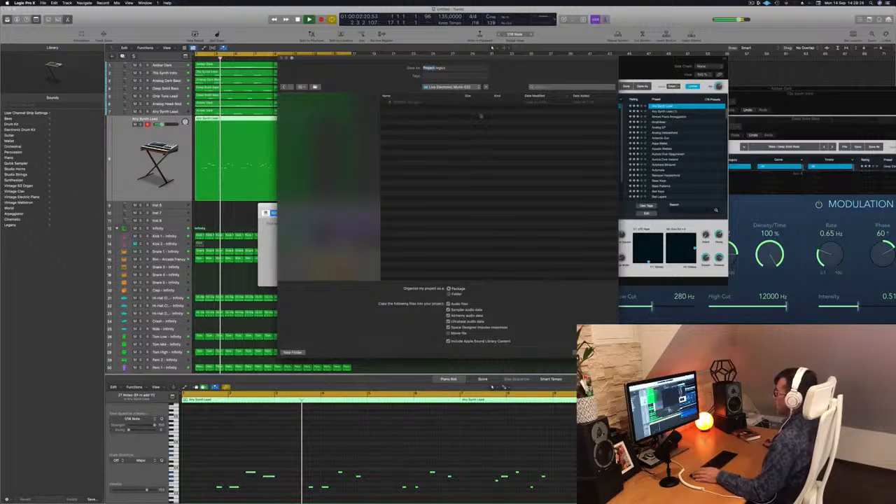
click(469, 88)
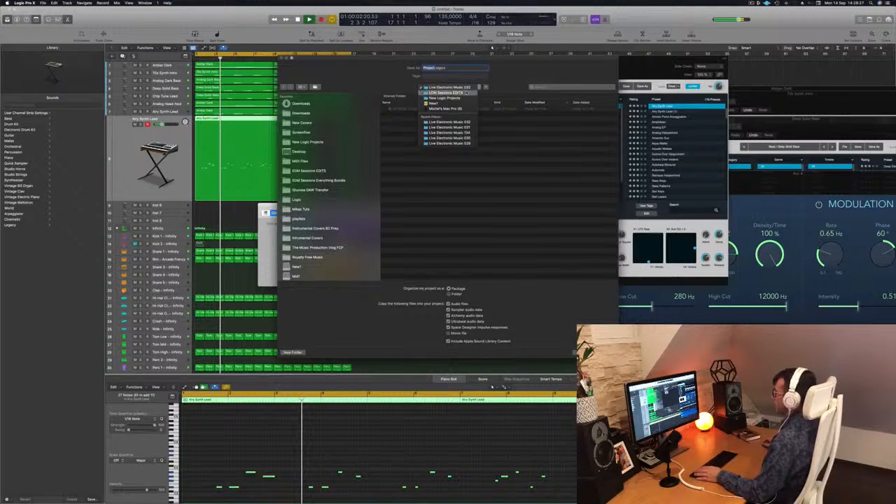
click(344, 152)
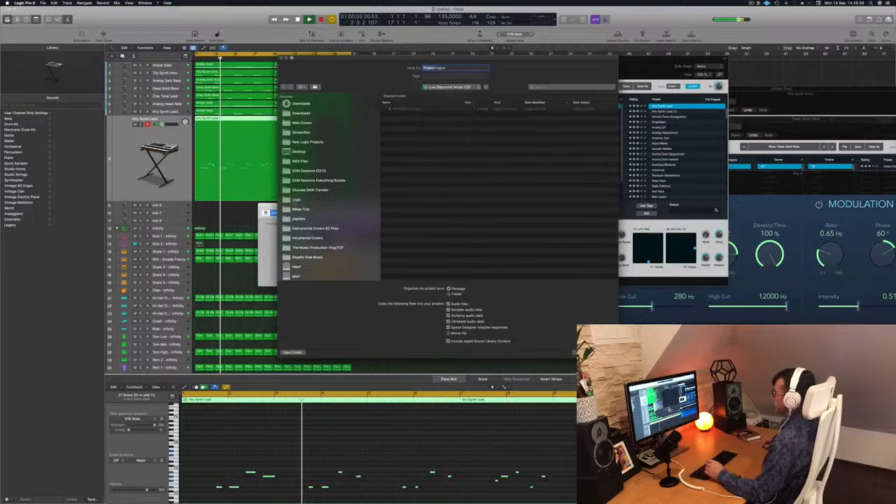
click(297, 199)
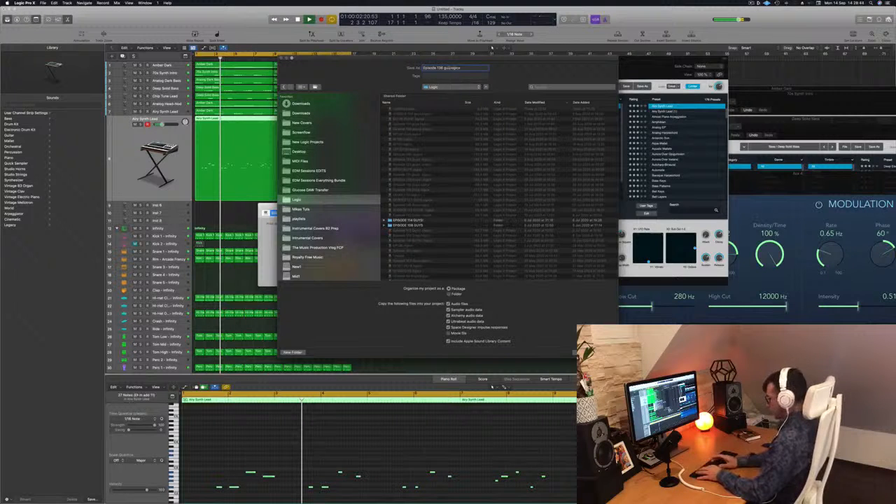
key(Return)
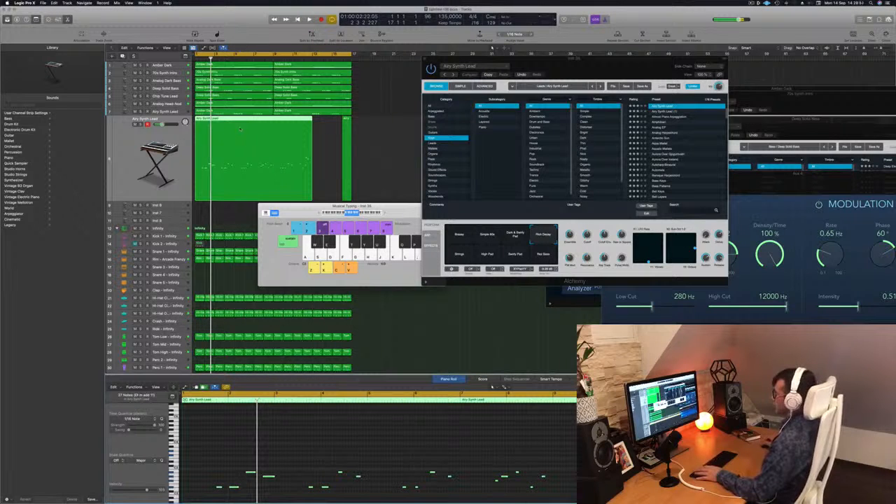
Step: Select the recorded melody's notes in the Piano Roll and replay the take from the start
key(space)
key(space)
key(super+a)
click(431, 379)
click(325, 144)
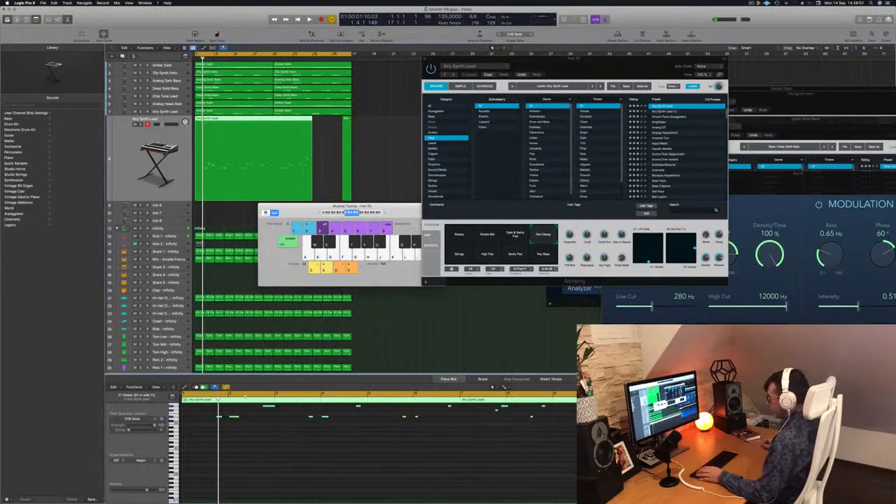
click(264, 454)
key(space)
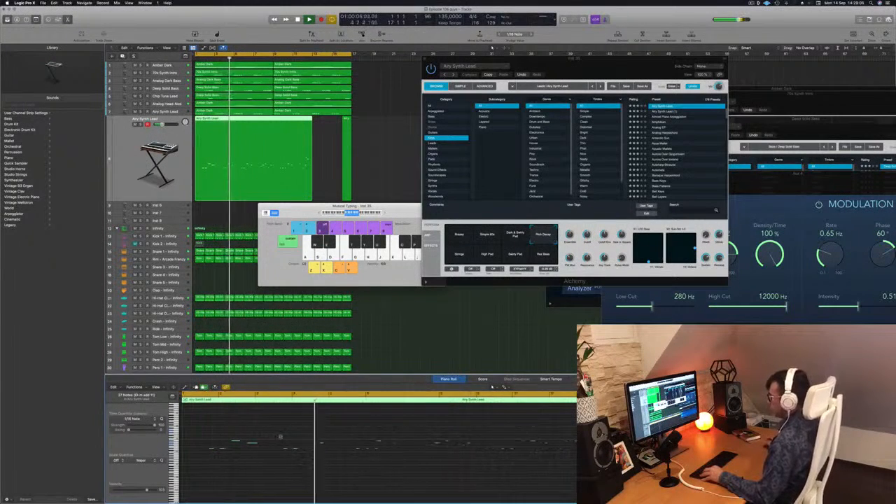
Step: Examine the recorded melody's note pattern in the Piano Roll while the beat plays
scroll(280, 438, down, 3)
scroll(272, 434, up, 2)
scroll(271, 434, down, 2)
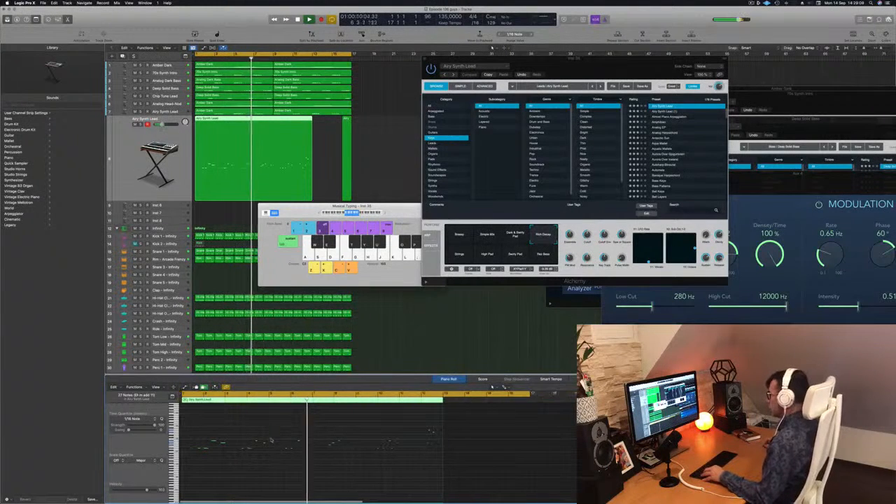
scroll(269, 433, up, 2)
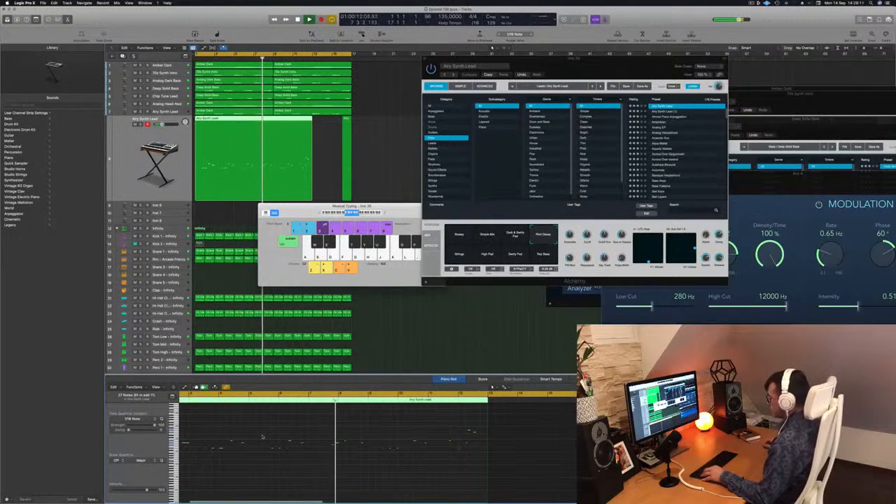
scroll(268, 439, up, 1)
scroll(266, 441, up, 1)
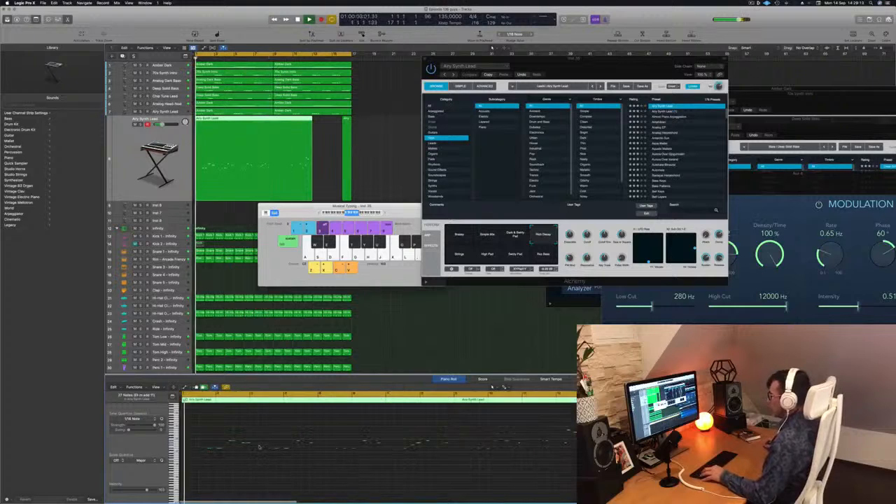
scroll(265, 447, up, 1)
scroll(274, 449, left, 1)
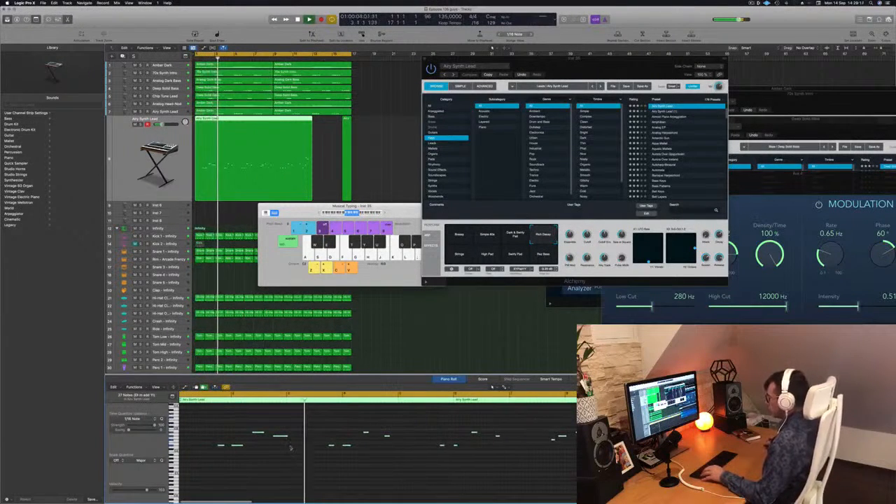
key(Return)
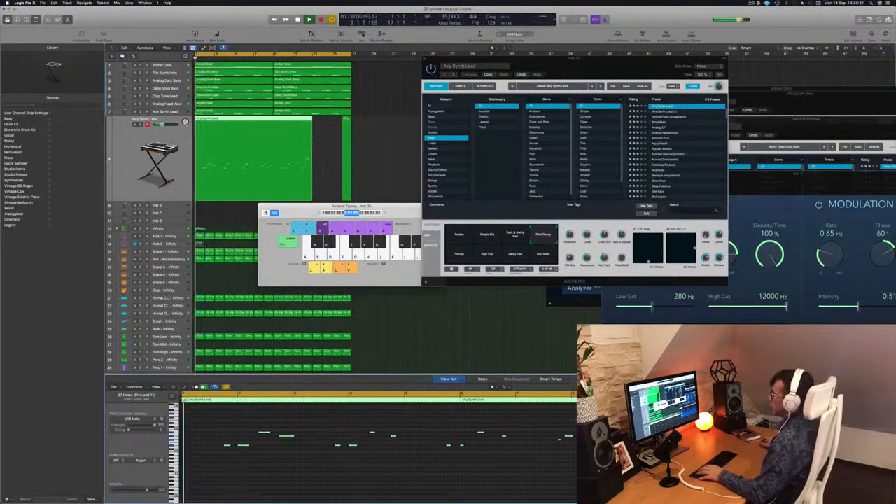
Step: Split the Airy Synth Lead melody region at bar 3, splitting the crossing notes, and delete everything after the first two bars
super+double_click(215, 121)
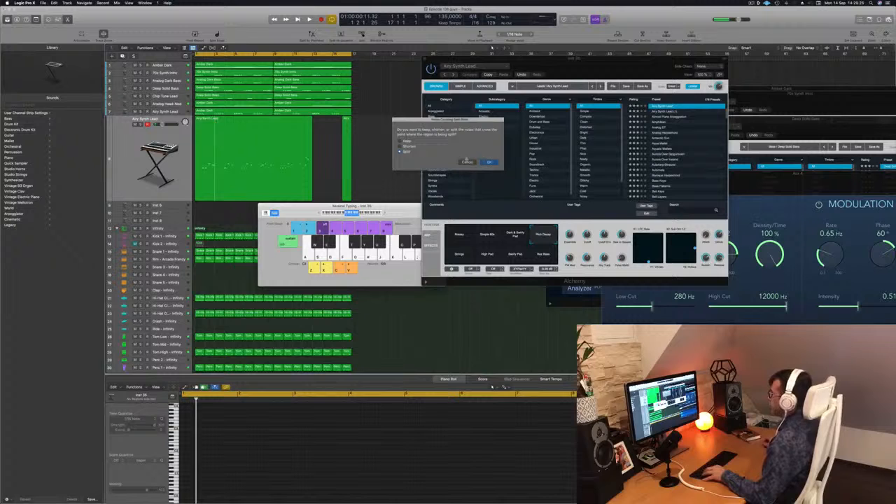
click(488, 162)
key(Delete)
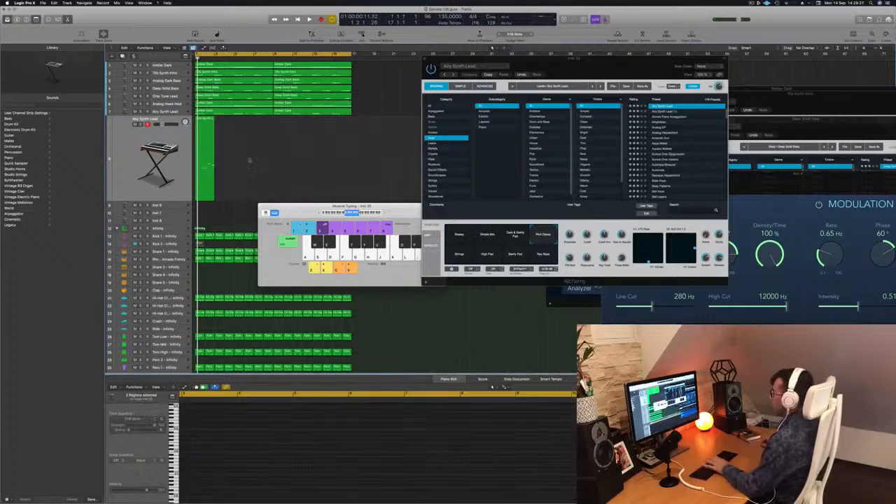
Step: Play back the trimmed two-bar Airy Synth Lead region and copy it to bar 3
key(space)
click(751, 3)
click(752, 3)
key(space)
drag(206, 124, 223, 124)
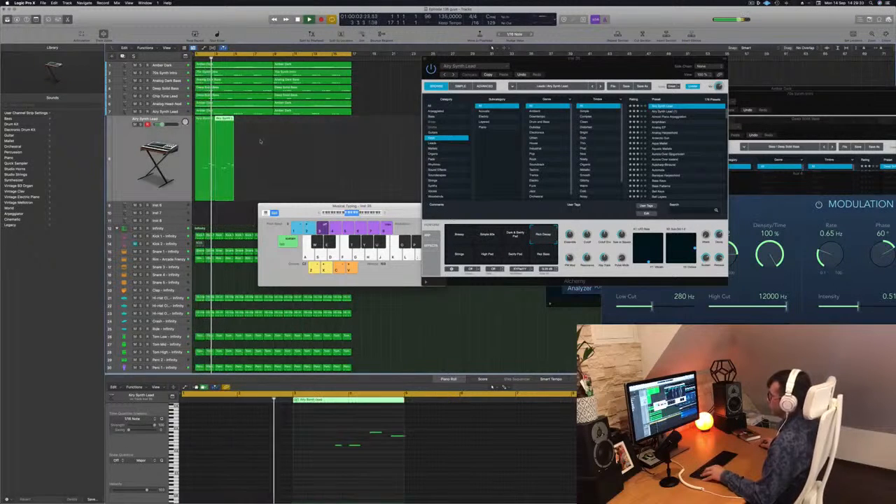
Step: Transpose the notes of both Airy Synth Lead regions up an octave and copy the regions until they fill all 16 bars
drag(216, 424, 398, 474)
key(alt+shift+Up)
key(space)
key(space)
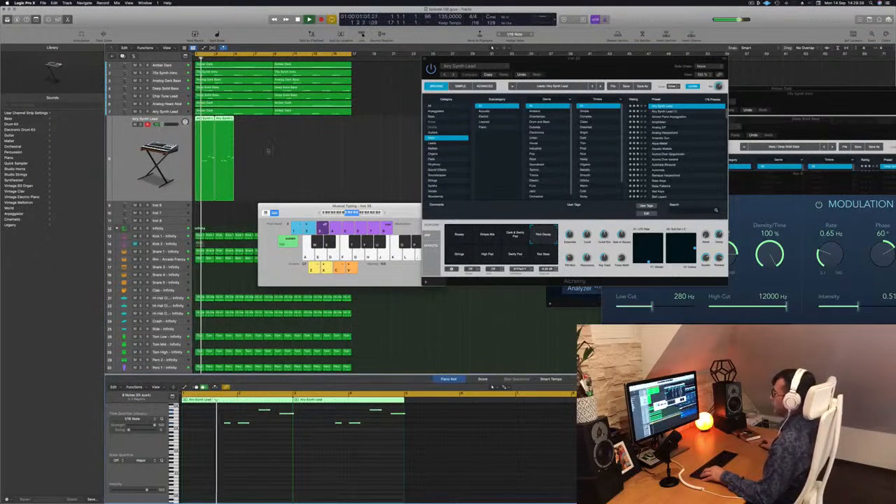
drag(208, 124, 278, 124)
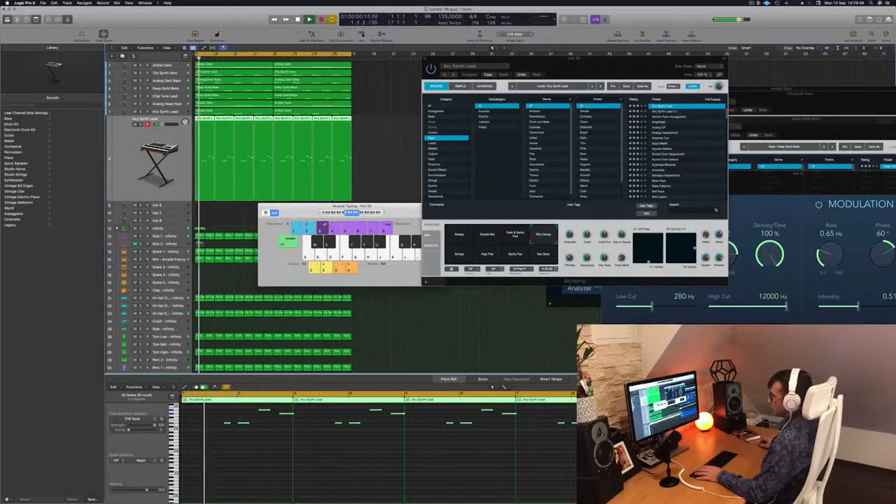
Step: Show the Smart Controls for the new Airy Synth Lead track together with the inspector and its channel strips
key(x)
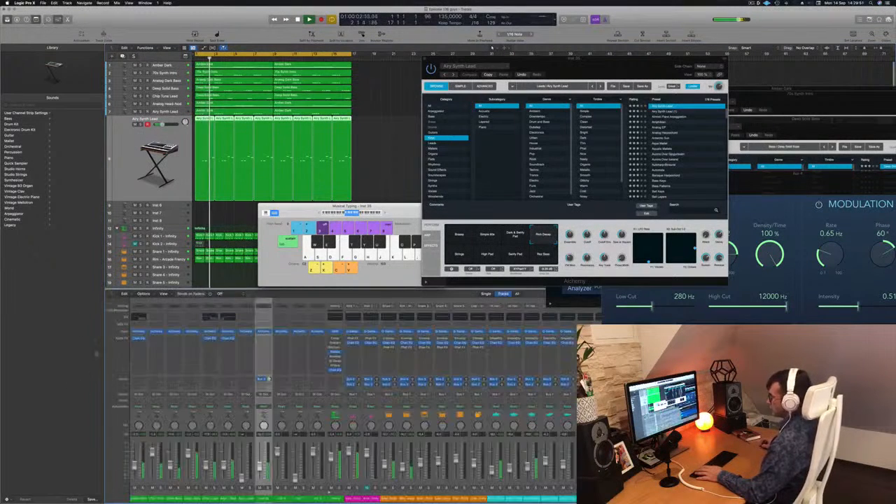
key(b)
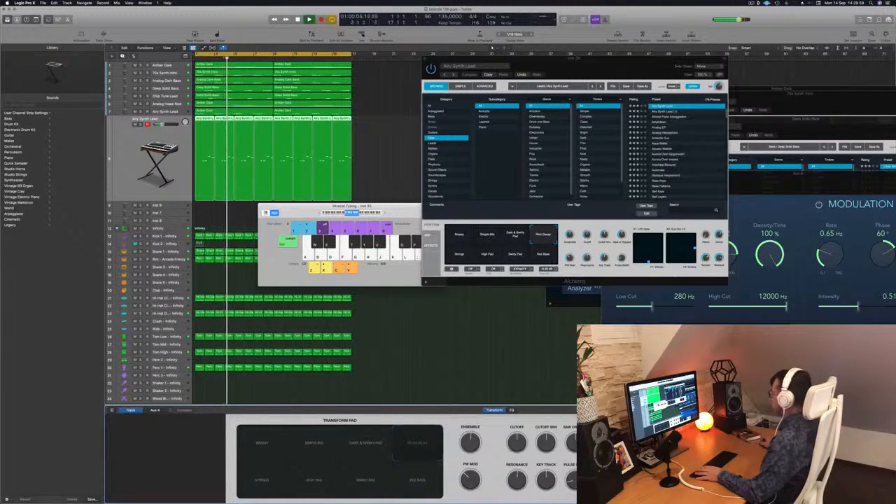
key(i)
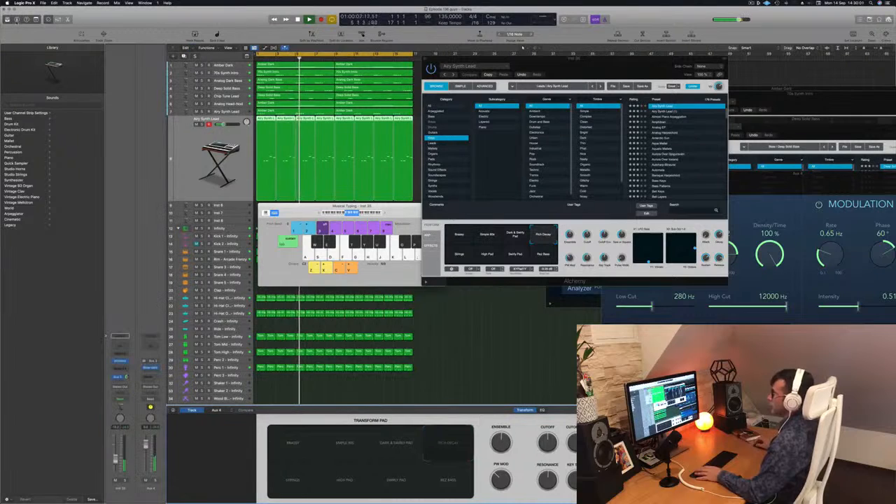
key(i)
key(i)
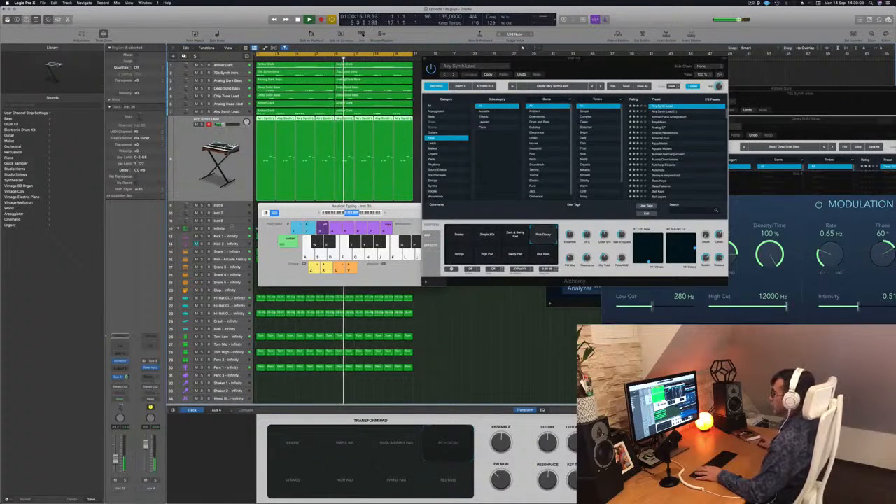
Step: Play the beat from the start and try the Airy Synth Lead's Res Bass, Swirly Pad, High Pad and Strings sounds on the transform pad
key(Return)
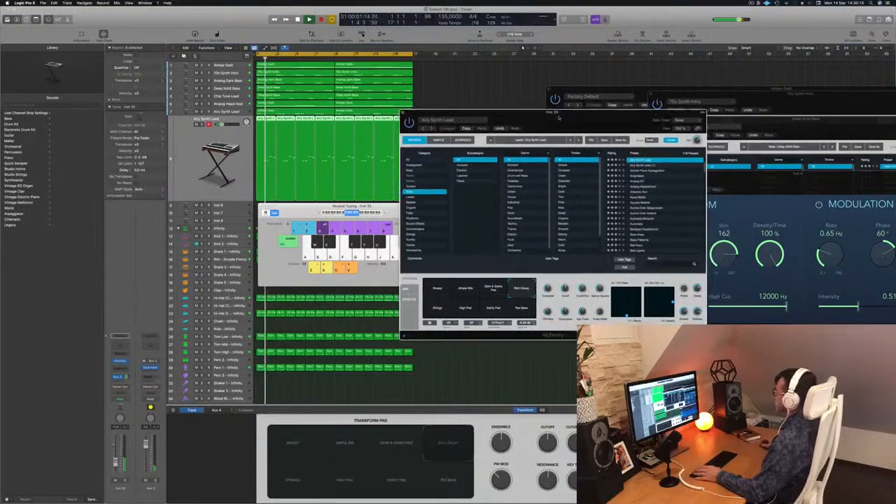
key(Return)
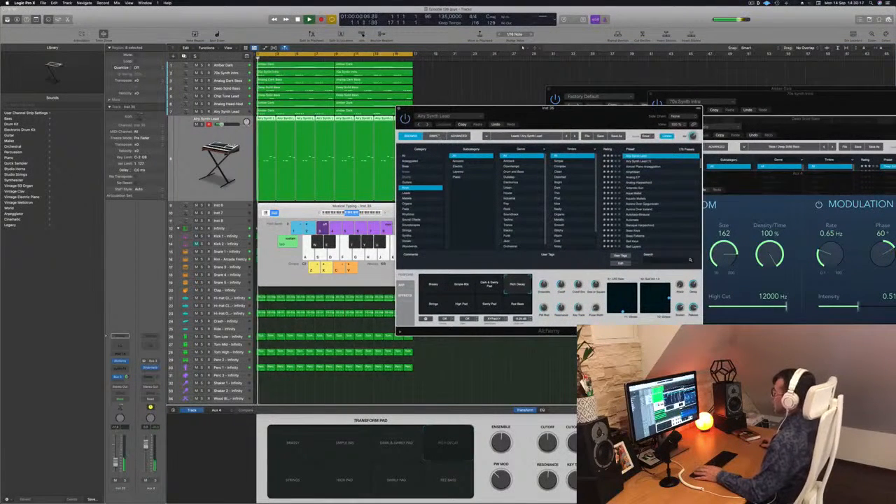
key(space)
click(518, 303)
click(491, 304)
click(458, 306)
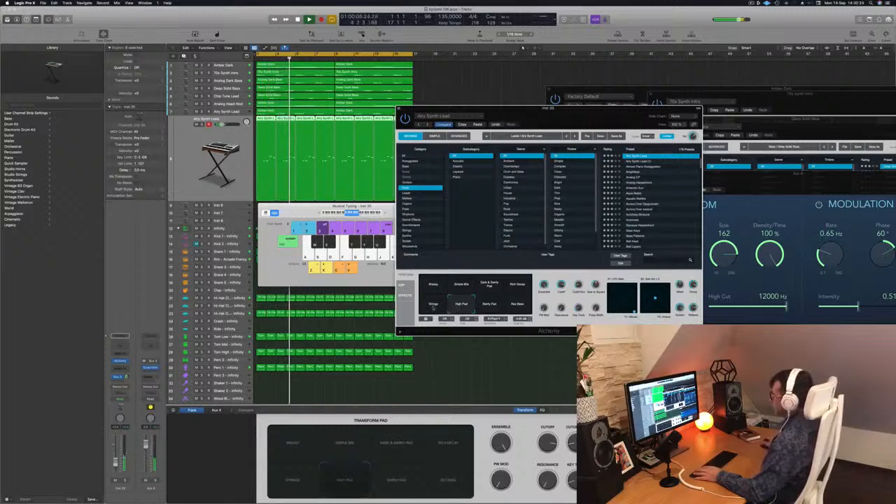
click(432, 308)
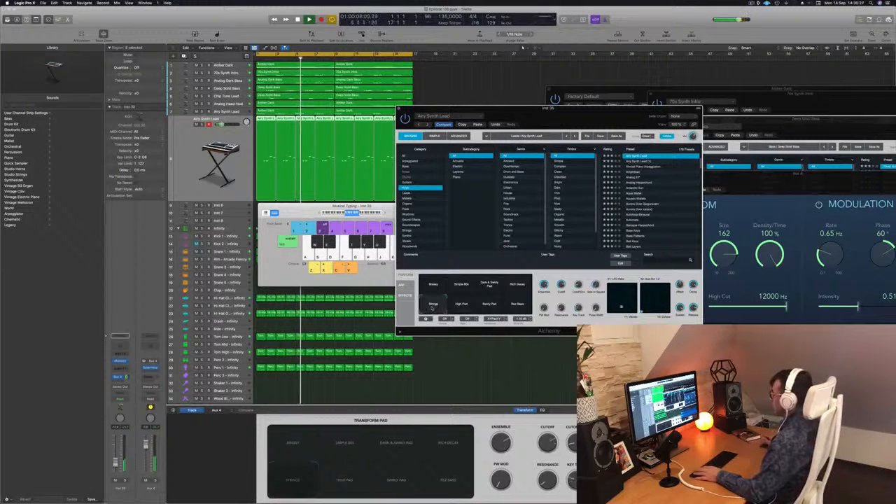
drag(570, 121, 572, 83)
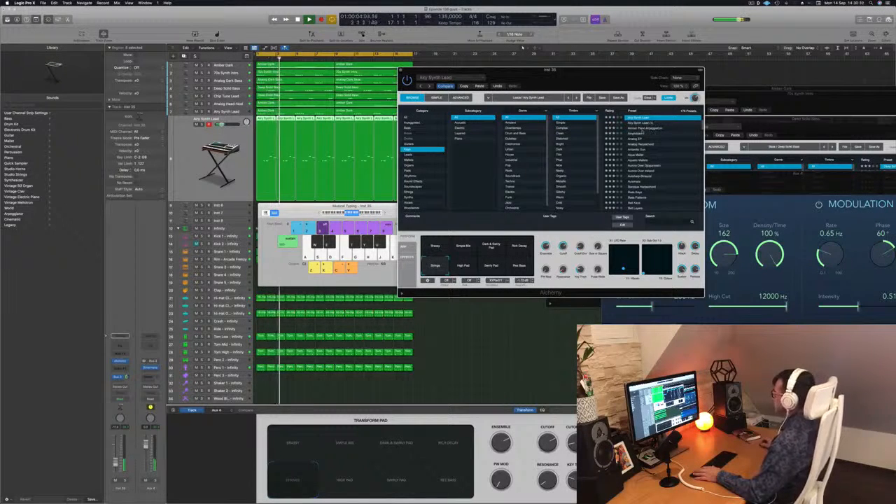
Step: Audition other Alchemy Keys presets such as Analog EP during playback and load Antarctic Sun on the melody track
click(638, 133)
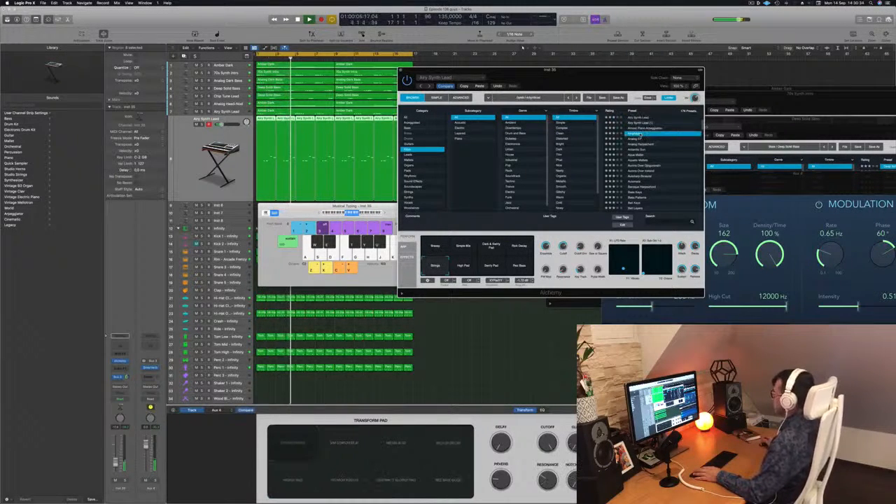
key(Down)
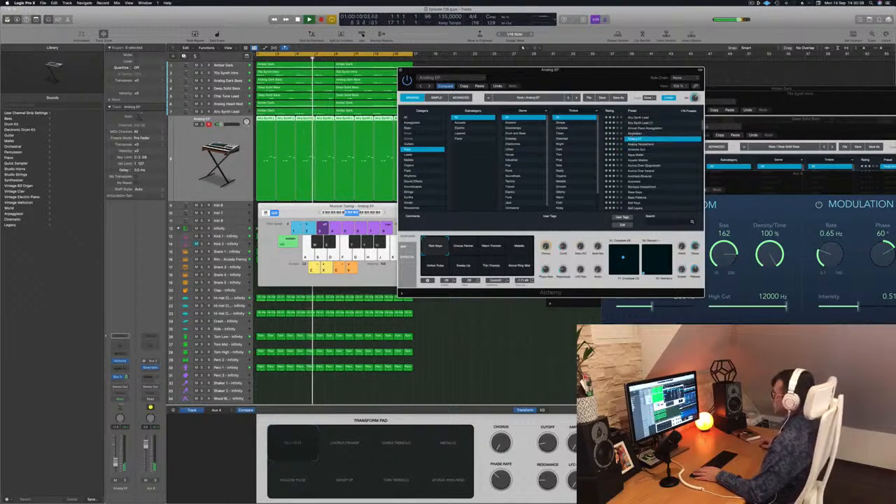
click(200, 157)
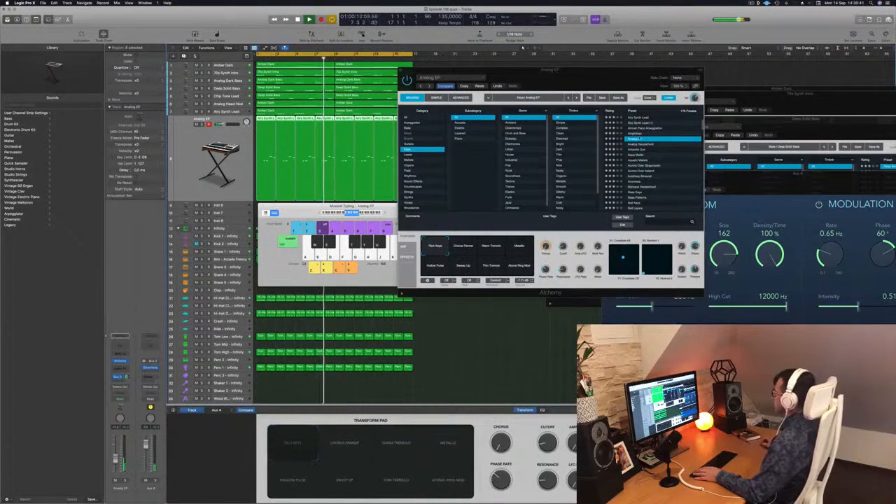
click(638, 150)
click(638, 150)
key(space)
key(space)
click(200, 158)
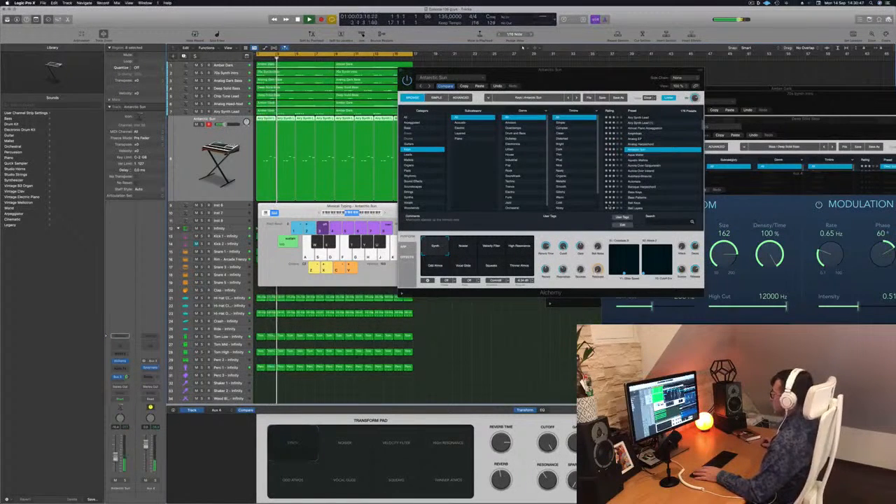
Step: Compare Antarctic Sun's transform pad sounds, including Velocity Filter, High Resonance and Odd Atmos, and settle on Vocal Slide
click(471, 249)
click(494, 252)
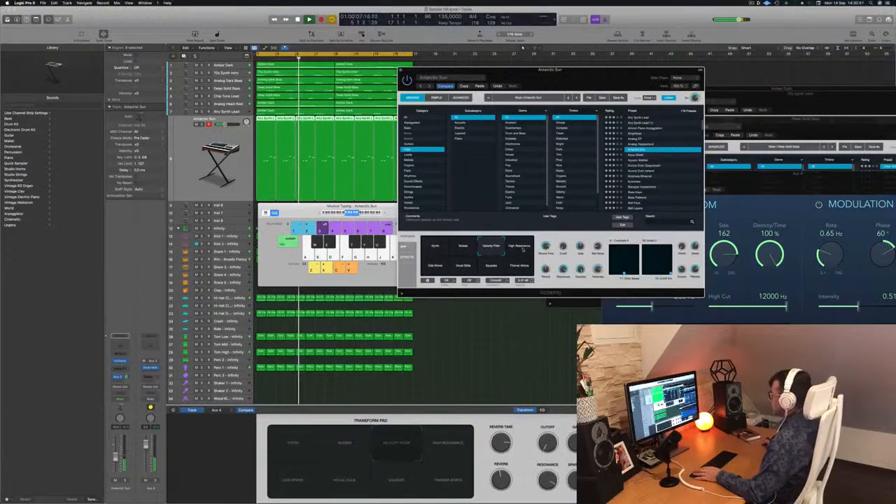
click(523, 250)
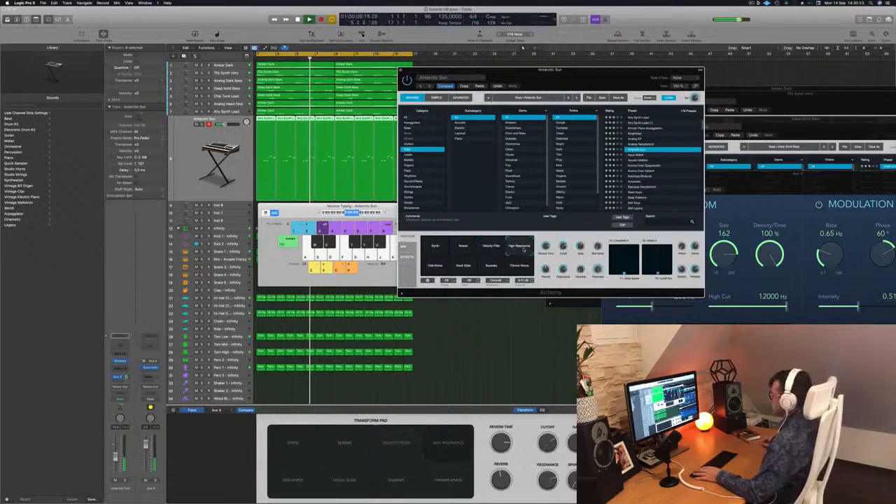
click(435, 266)
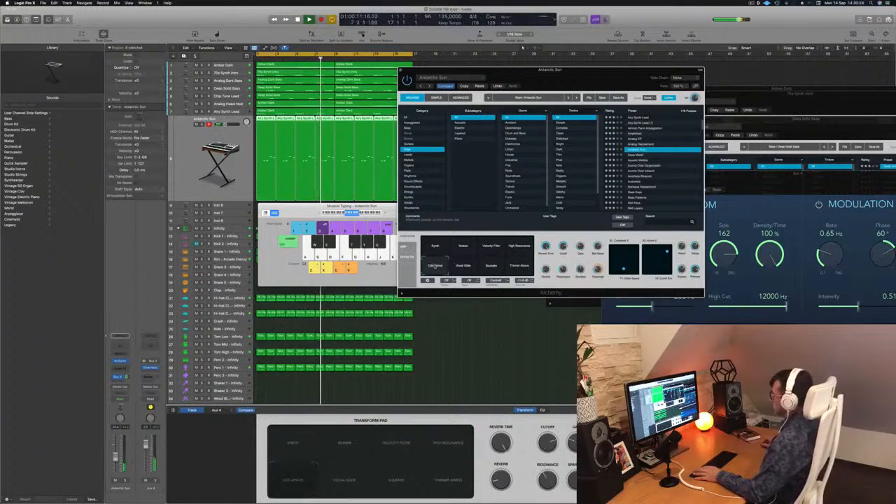
click(462, 266)
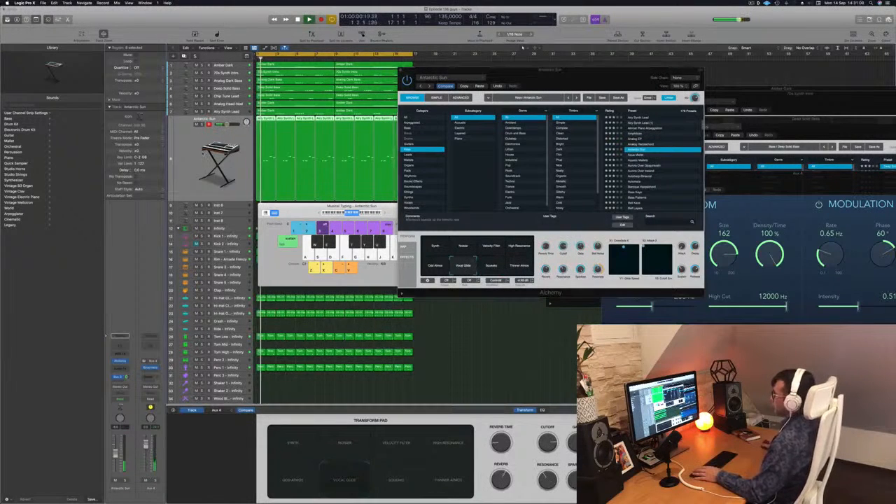
Step: Duplicate the Antarctic Sun track, copy the melody regions onto it and transpose the copied notes down an octave
key(super+d)
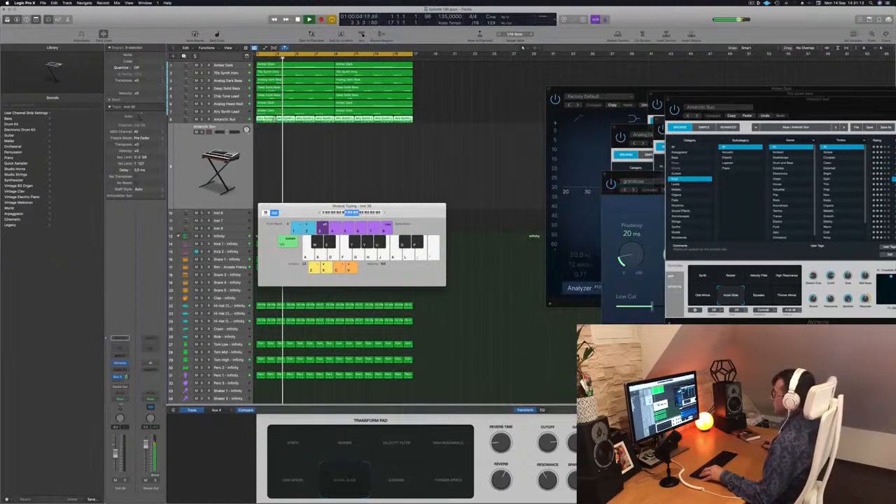
drag(269, 122, 270, 138)
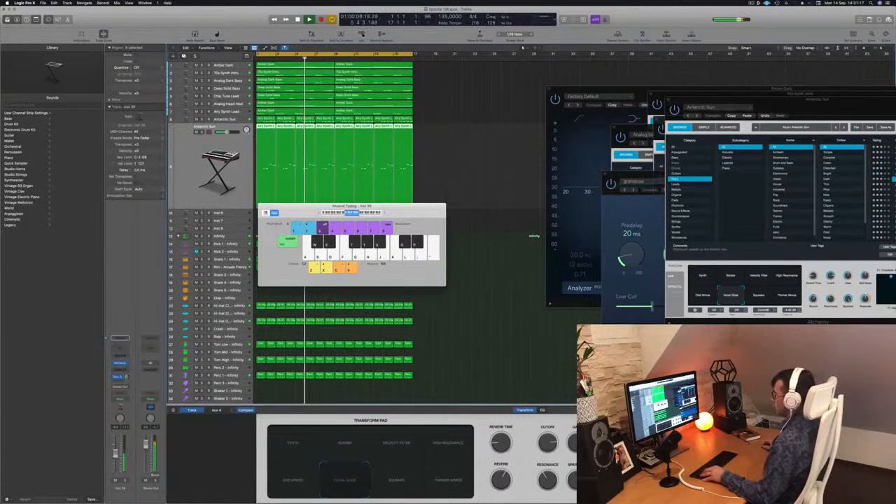
double_click(265, 126)
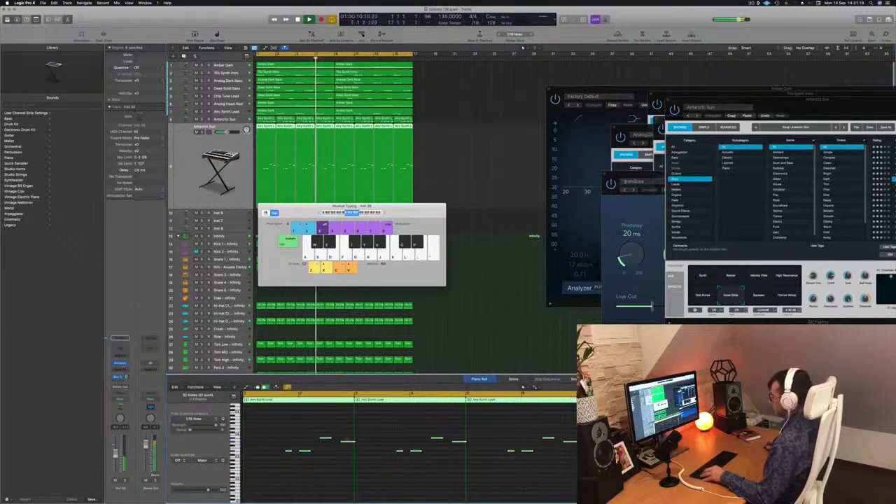
key(super+a)
key(alt+shift+Down)
key(space)
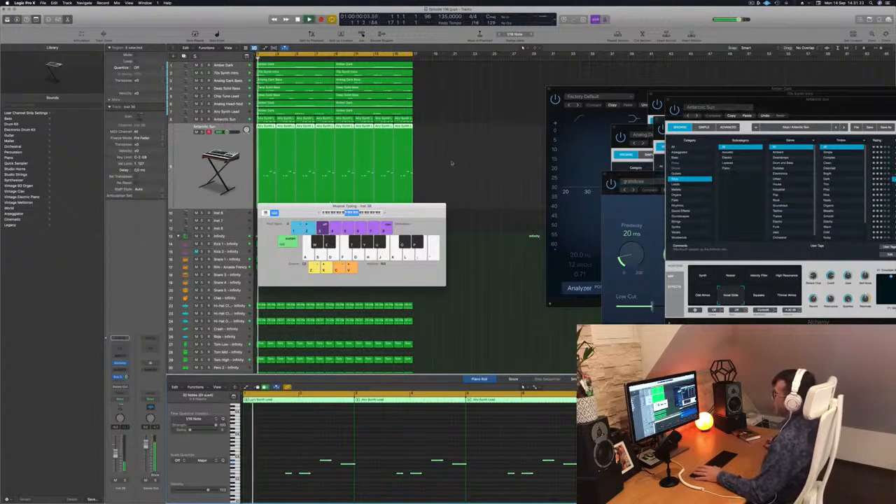
click(452, 162)
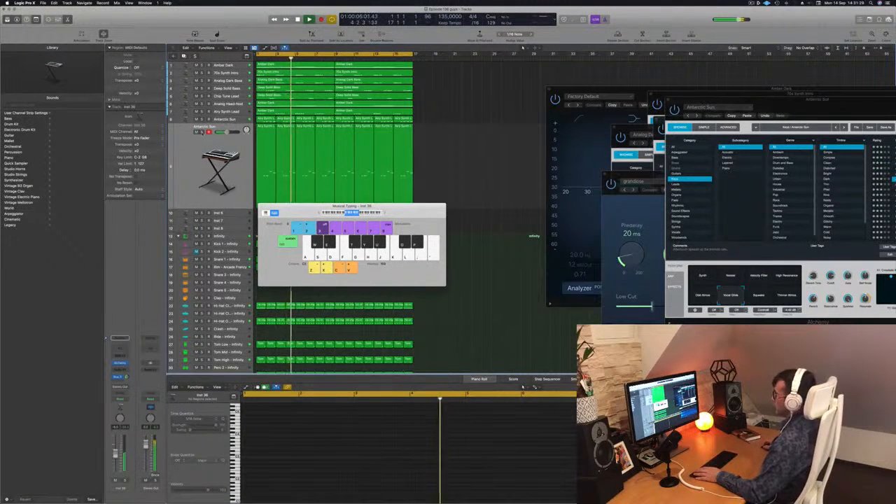
Step: Transpose all notes on the duplicated Antarctic Sun track up two octaves and play the result
click(221, 156)
click(202, 132)
click(367, 461)
key(super+a)
key(alt+shift+Up)
key(alt+shift+Up)
key(space)
key(space)
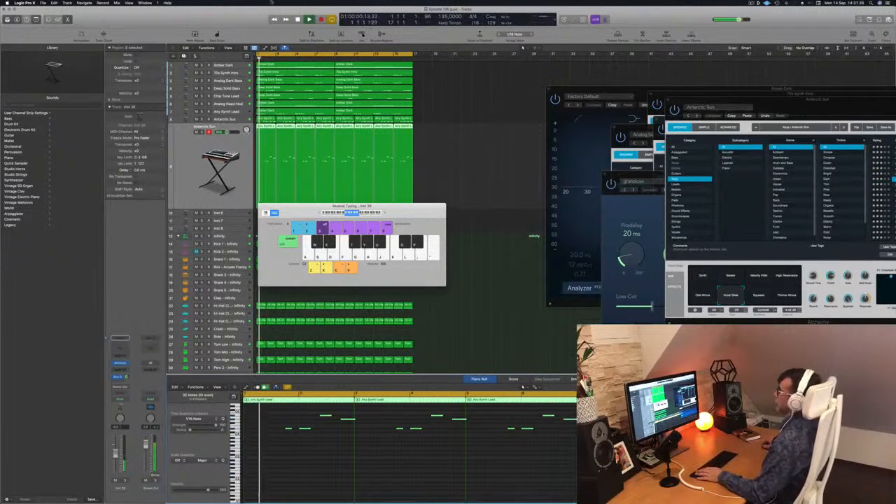
Step: Mute the duplicated Antarctic Sun track and move the Musical Typing window clear of the arrangement
drag(329, 209, 599, 204)
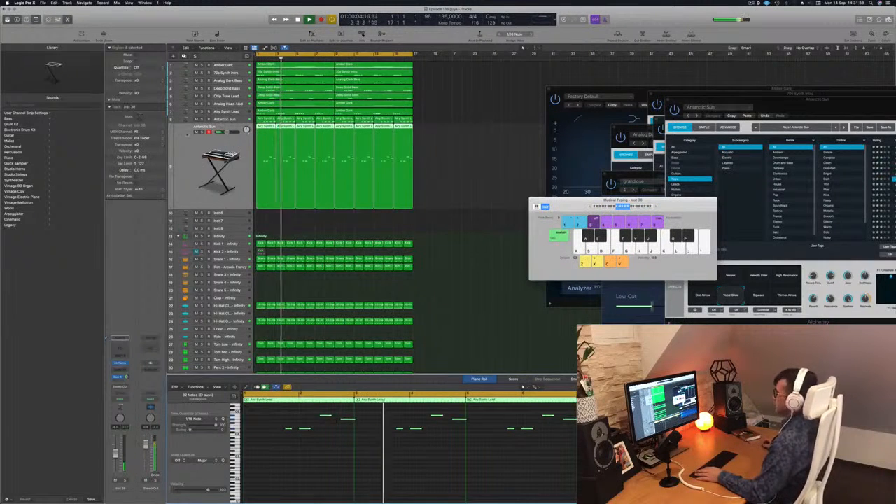
key(super+Up)
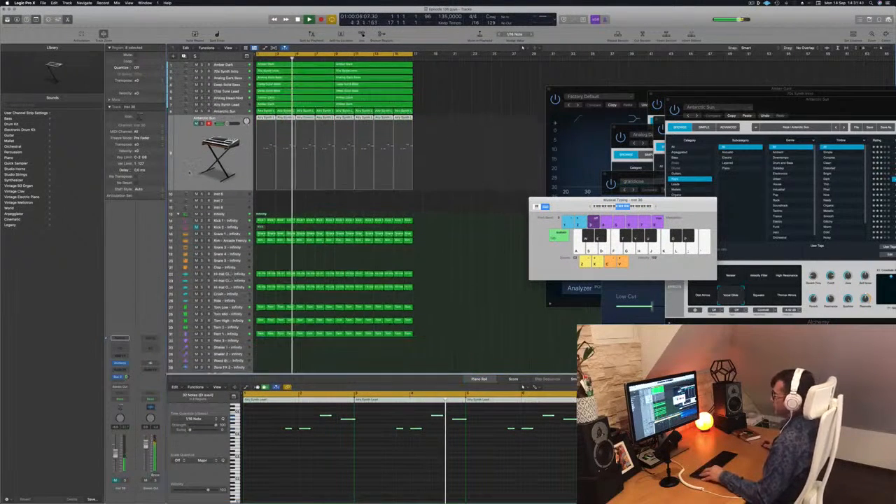
drag(594, 202, 763, 205)
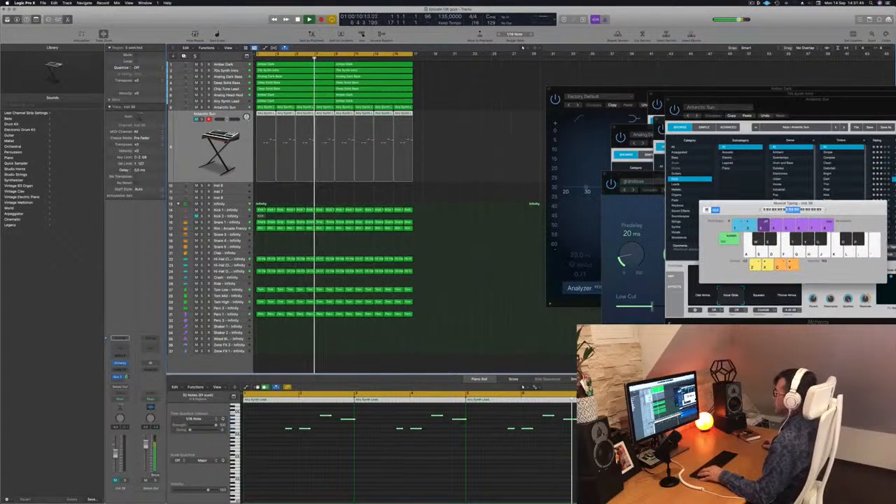
Step: Close Amber Dark's Channel EQ window and reposition the Antarctic Sun Alchemy and Musical Typing windows
click(483, 144)
drag(576, 91, 518, 91)
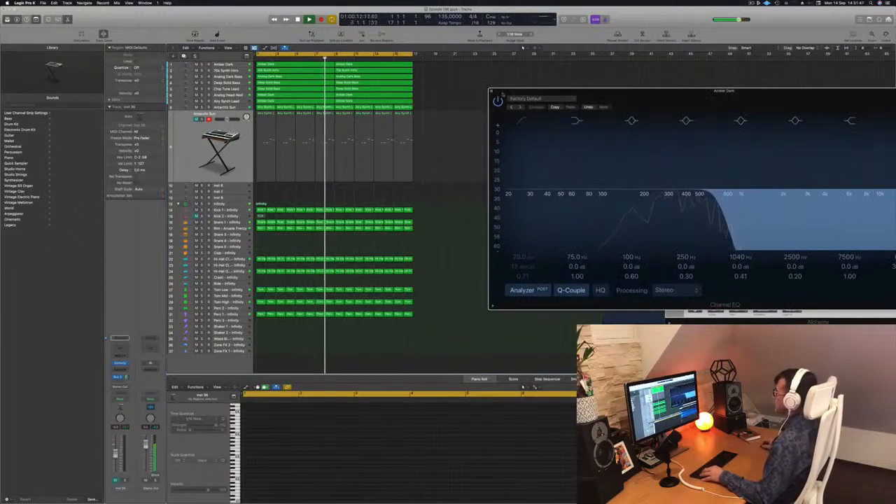
click(491, 90)
drag(743, 96, 643, 237)
drag(736, 206, 736, 168)
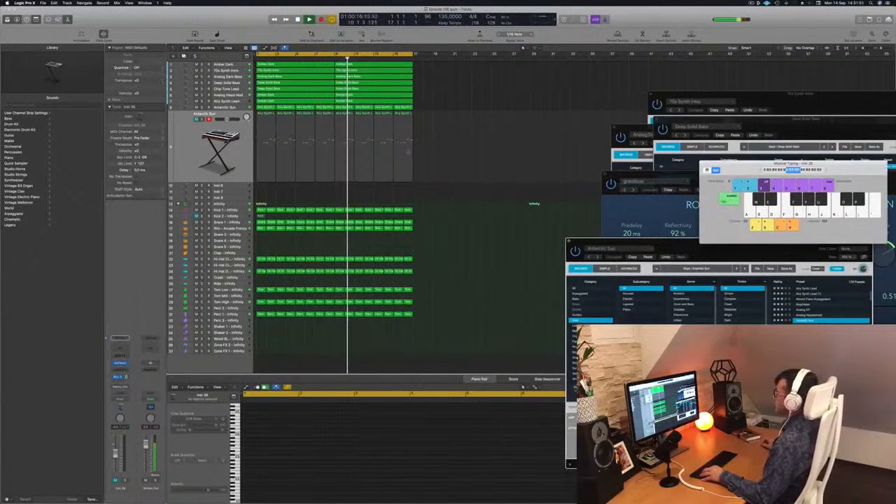
Step: Select all regions in the arrangement and name them after their tracks
scroll(410, 147, right, 4)
scroll(412, 145, left, 3)
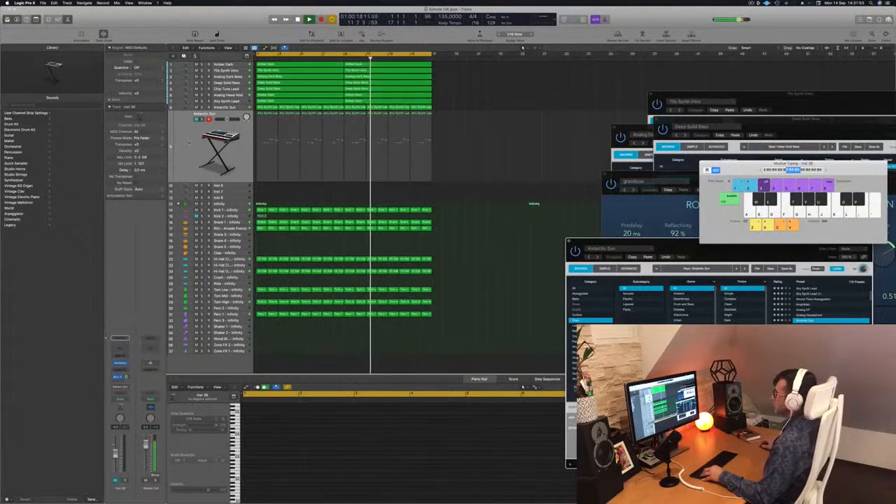
key(super+Up)
key(super+Up)
key(super+Up)
click(195, 129)
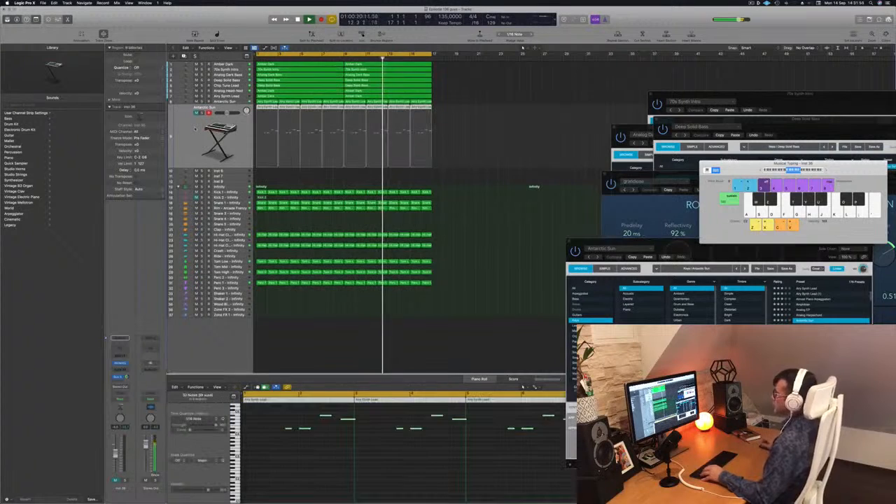
key(super+a)
right_click(336, 81)
click(362, 84)
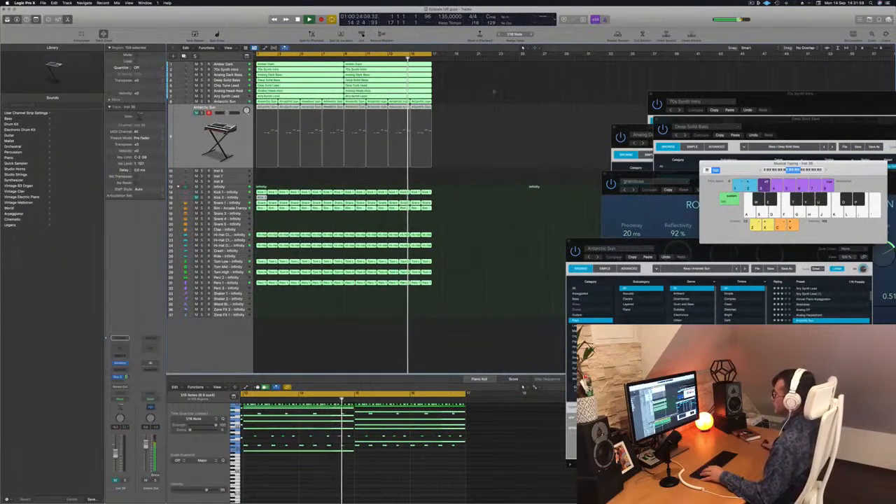
click(496, 90)
Step: Compare the notes of the two Antarctic Sun tracks in the Piano Roll
click(194, 142)
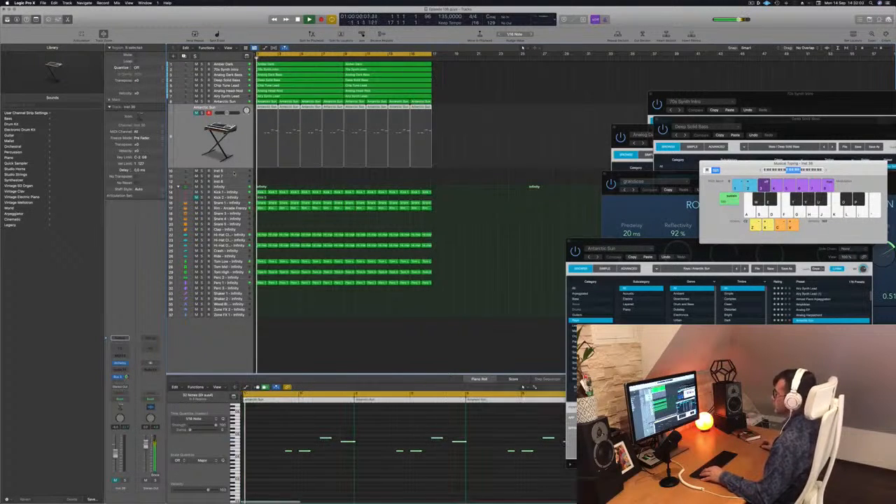
click(231, 101)
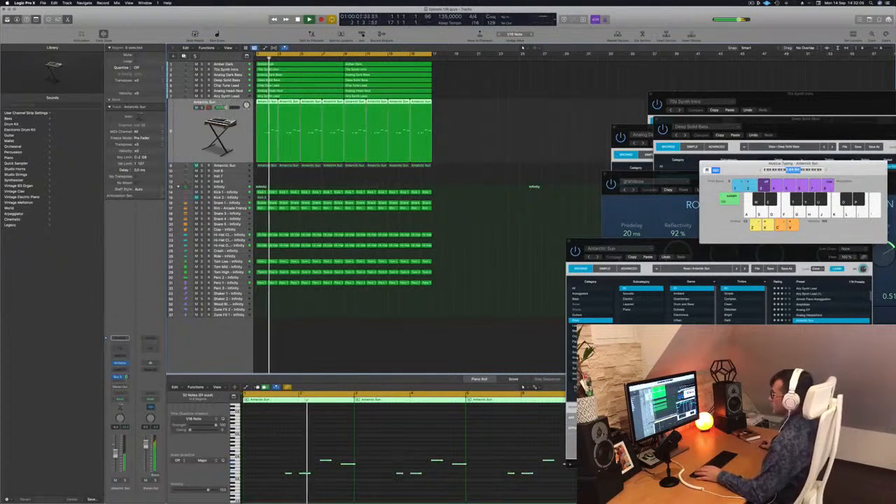
click(235, 166)
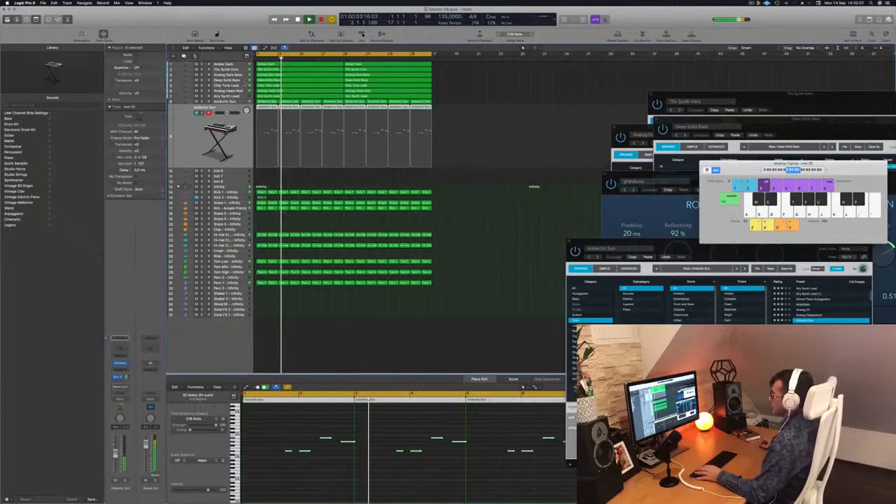
Step: Select the Airy Synth Lead stab track, replay it from the start and raise its volume fader
click(228, 96)
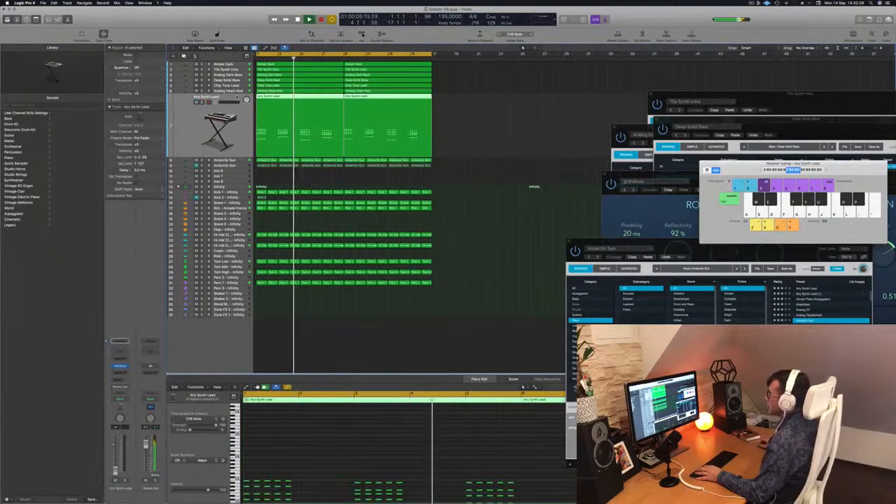
key(space)
key(space)
key(space)
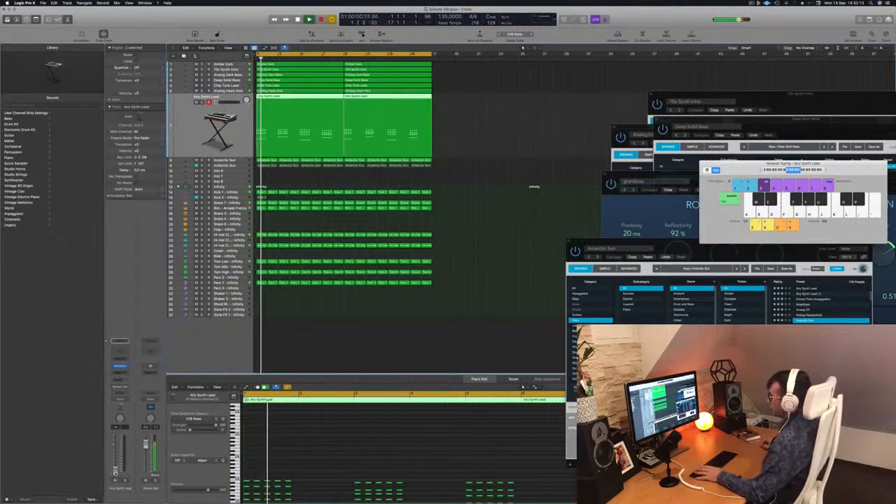
key(space)
key(space)
key(space)
key(space)
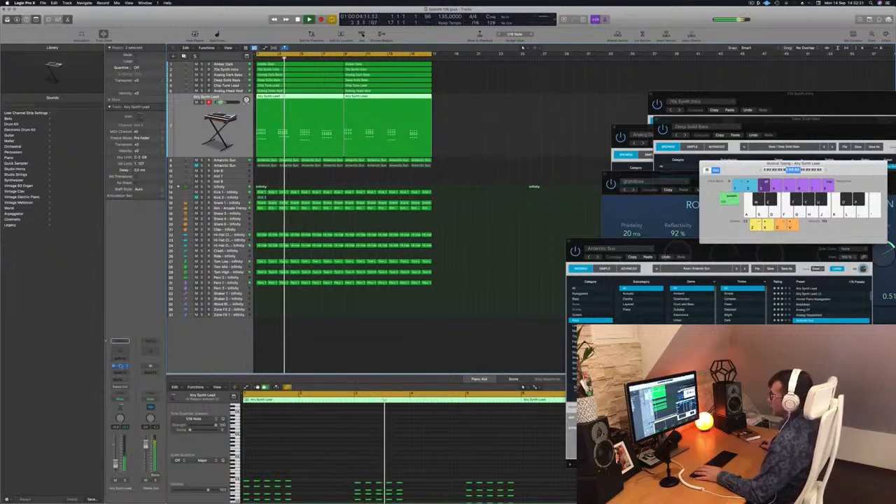
Step: Open the Airy Synth Lead track's Alchemy instrument, replay the part and adjust the track's volume fader
click(120, 366)
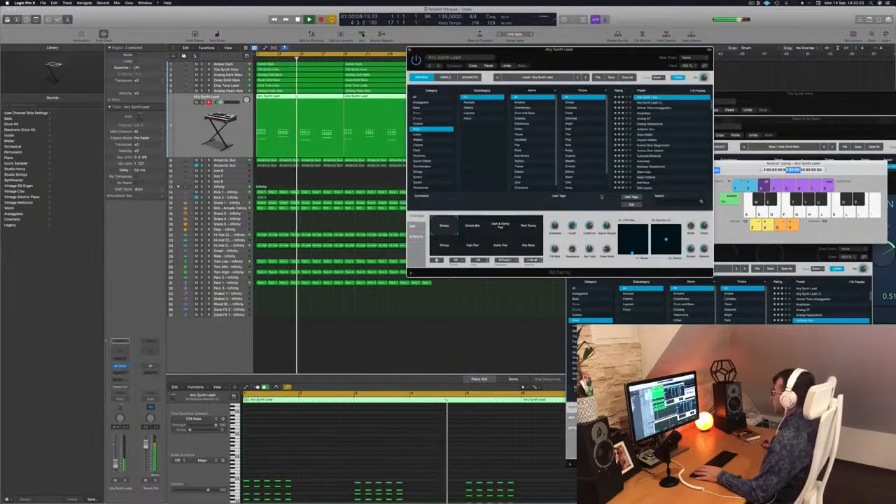
key(space)
key(space)
click(116, 464)
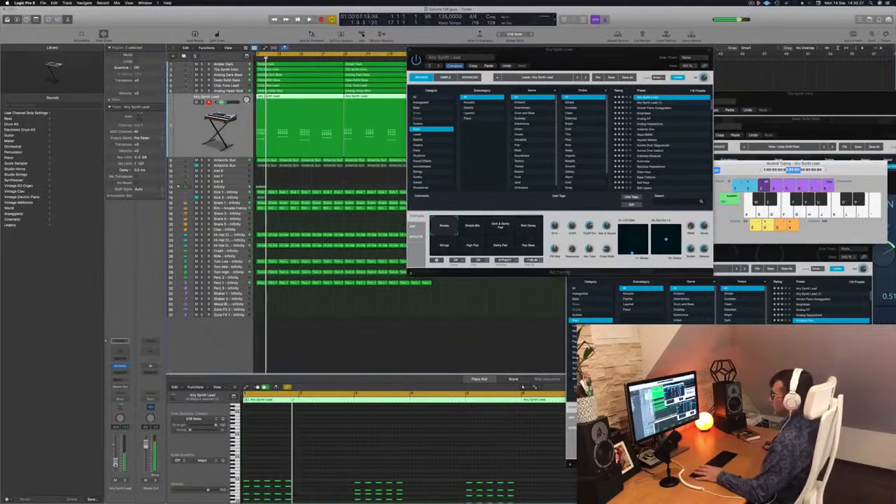
Step: Add a send from the Airy Synth Lead channel strip to the reverb bus and listen to the result
click(119, 380)
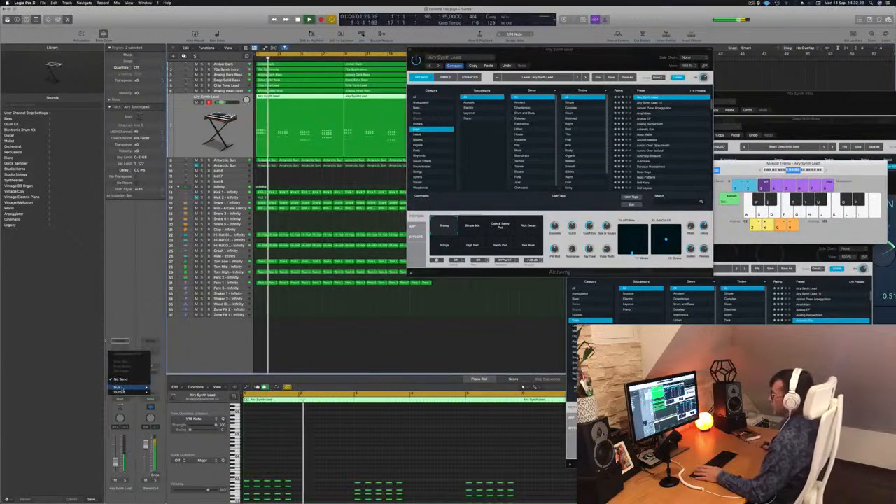
mouse_move(137, 387)
click(170, 328)
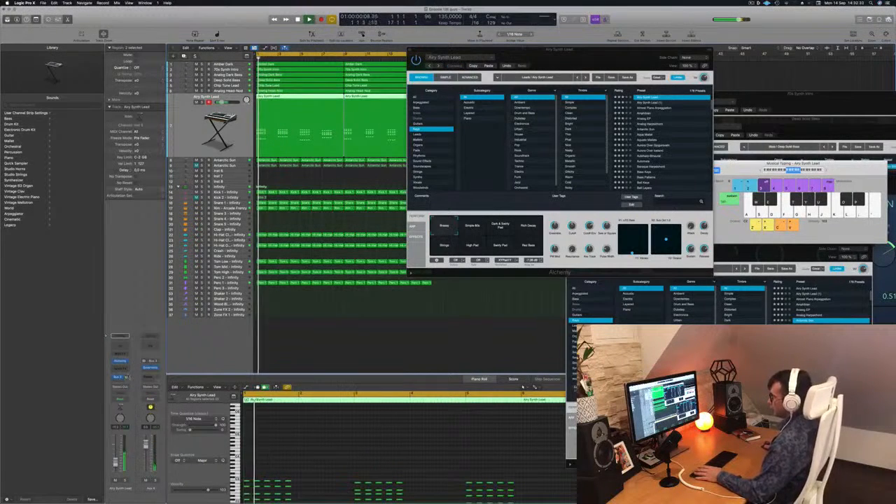
key(space)
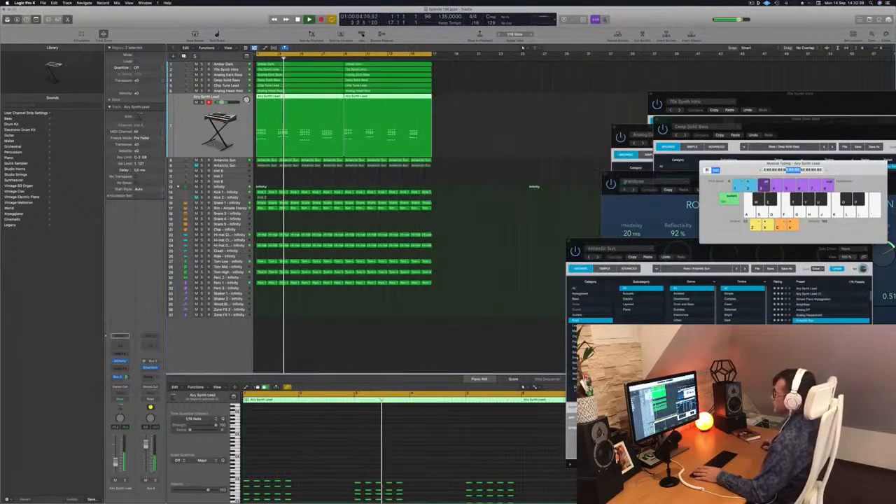
Step: Compare the Antarctic Sun melody track with the Airy Synth Lead track during playback
key(Down)
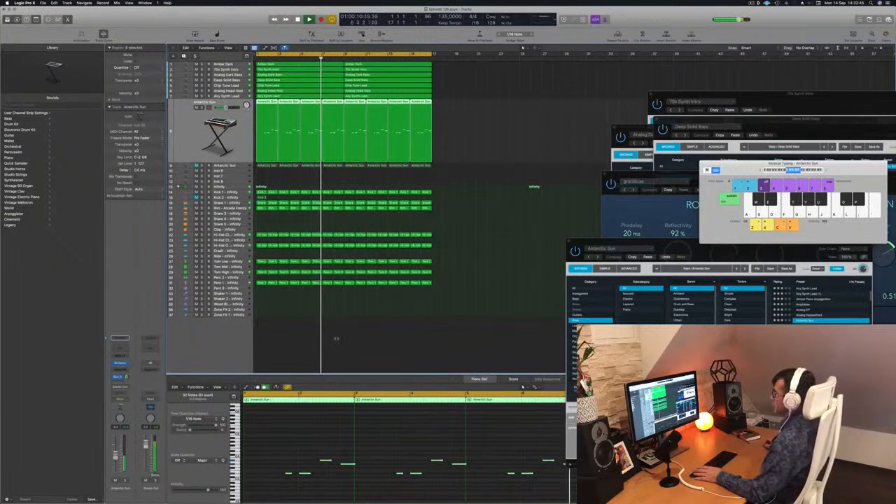
click(459, 272)
key(Up)
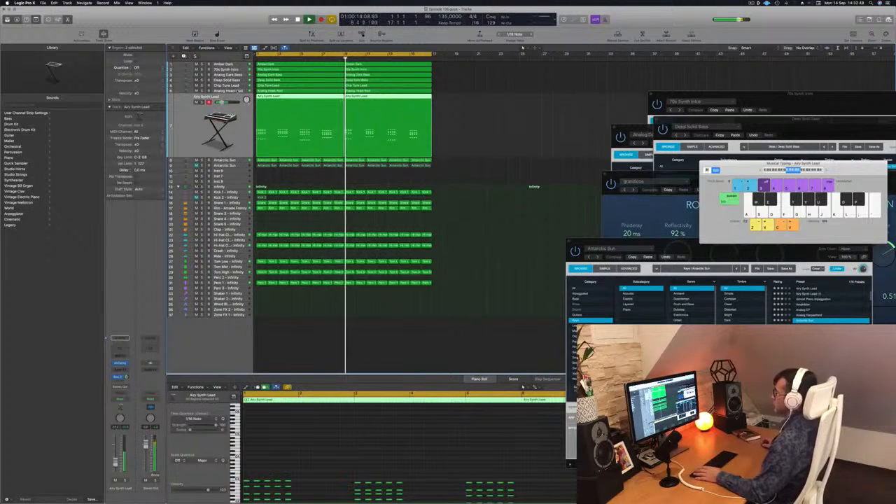
Step: Replay the Analog Head-Nod track from the start, turn down the HP Cutoff in its Alchemy and raise the track's volume slightly
key(Up)
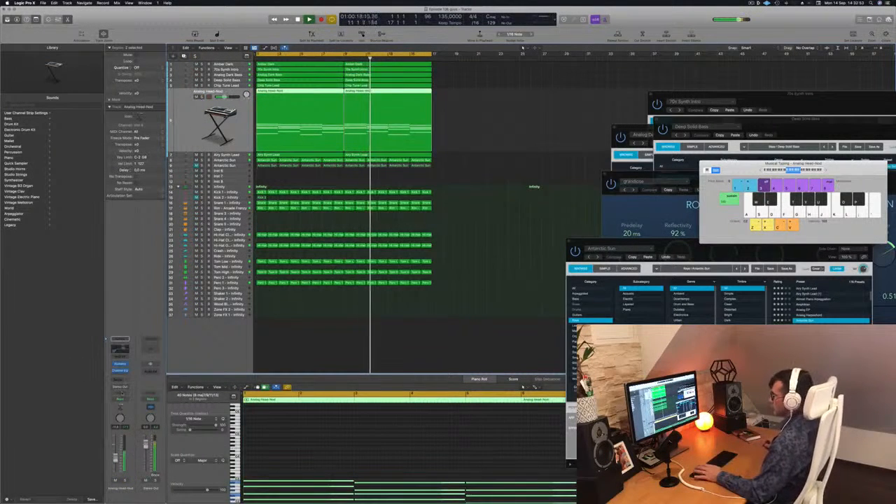
key(Return)
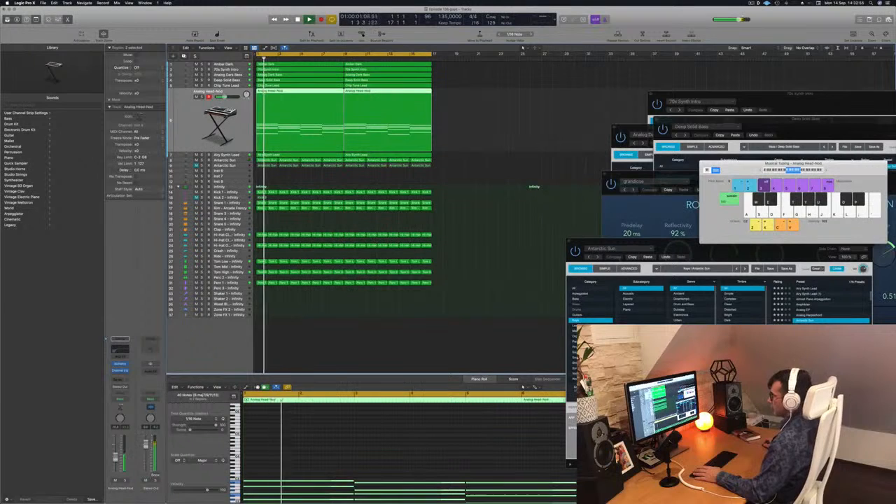
click(120, 364)
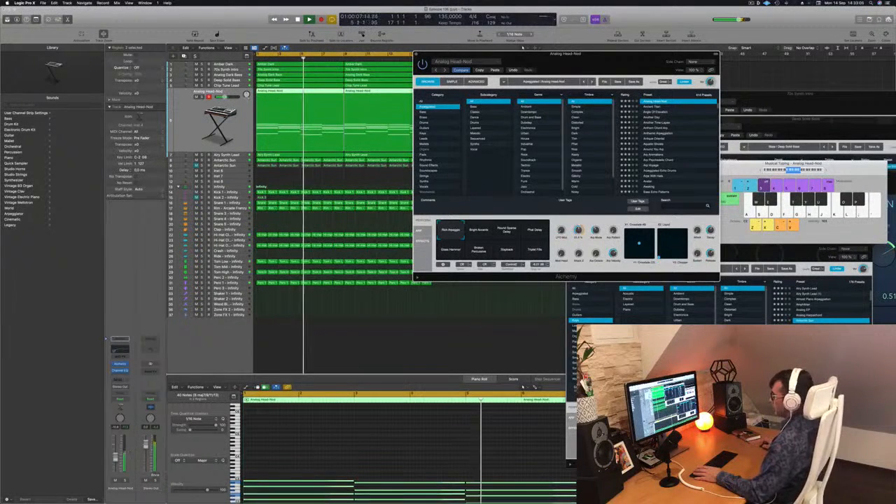
drag(116, 458, 116, 456)
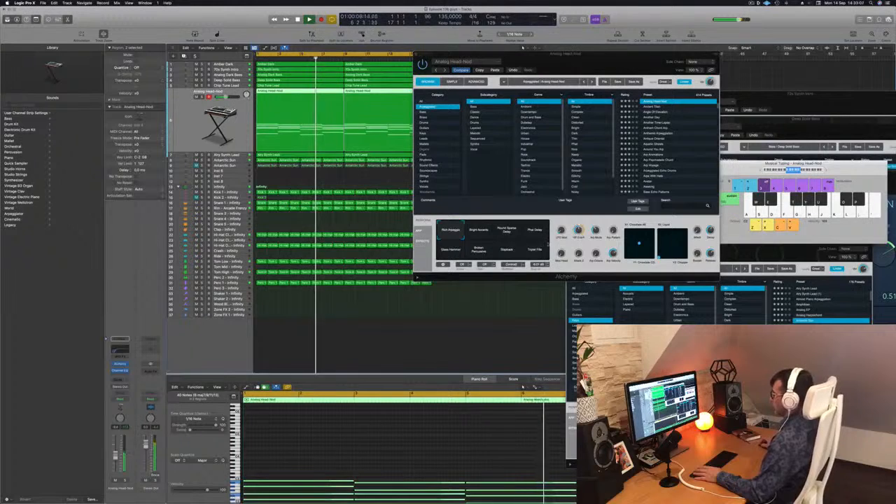
drag(580, 229, 578, 242)
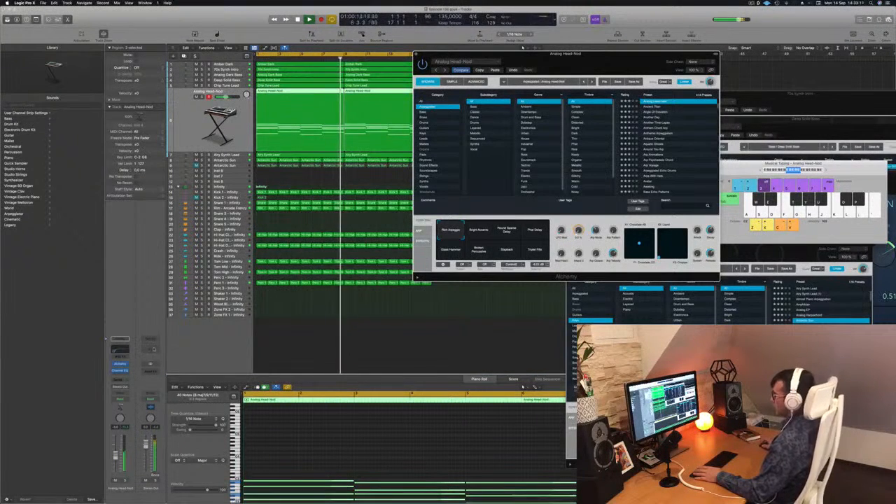
click(116, 457)
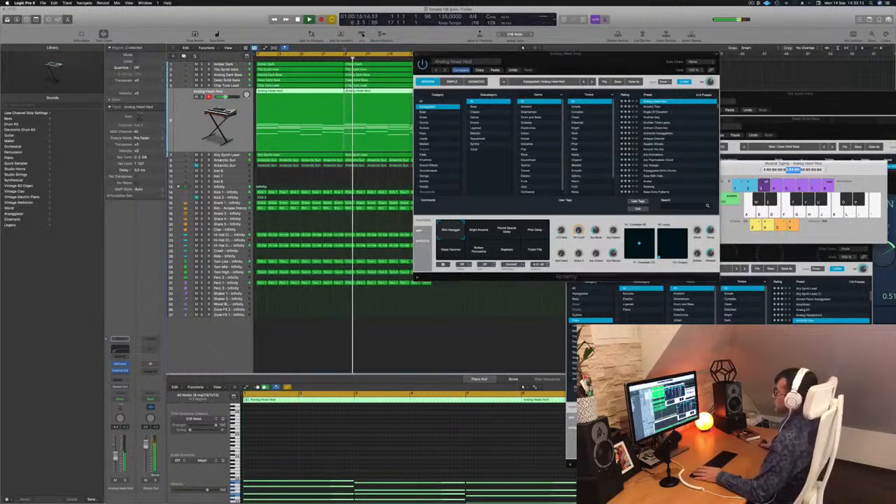
Step: Close the Analog Head-Nod Alchemy window and deselect all regions in the arrangement
click(524, 51)
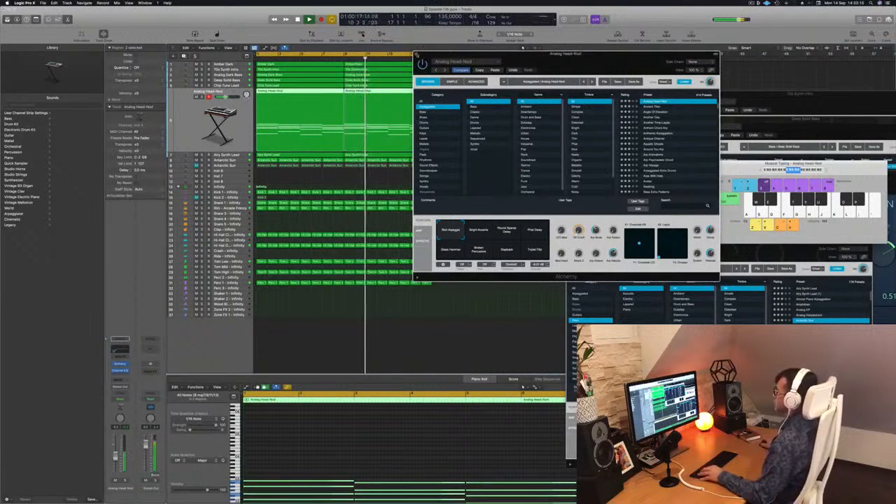
key(super+w)
scroll(464, 147, down, 3)
click(460, 163)
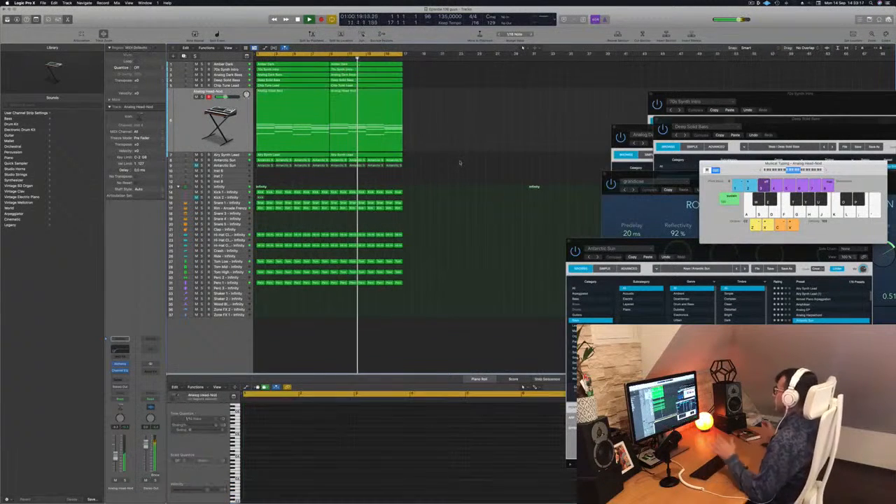